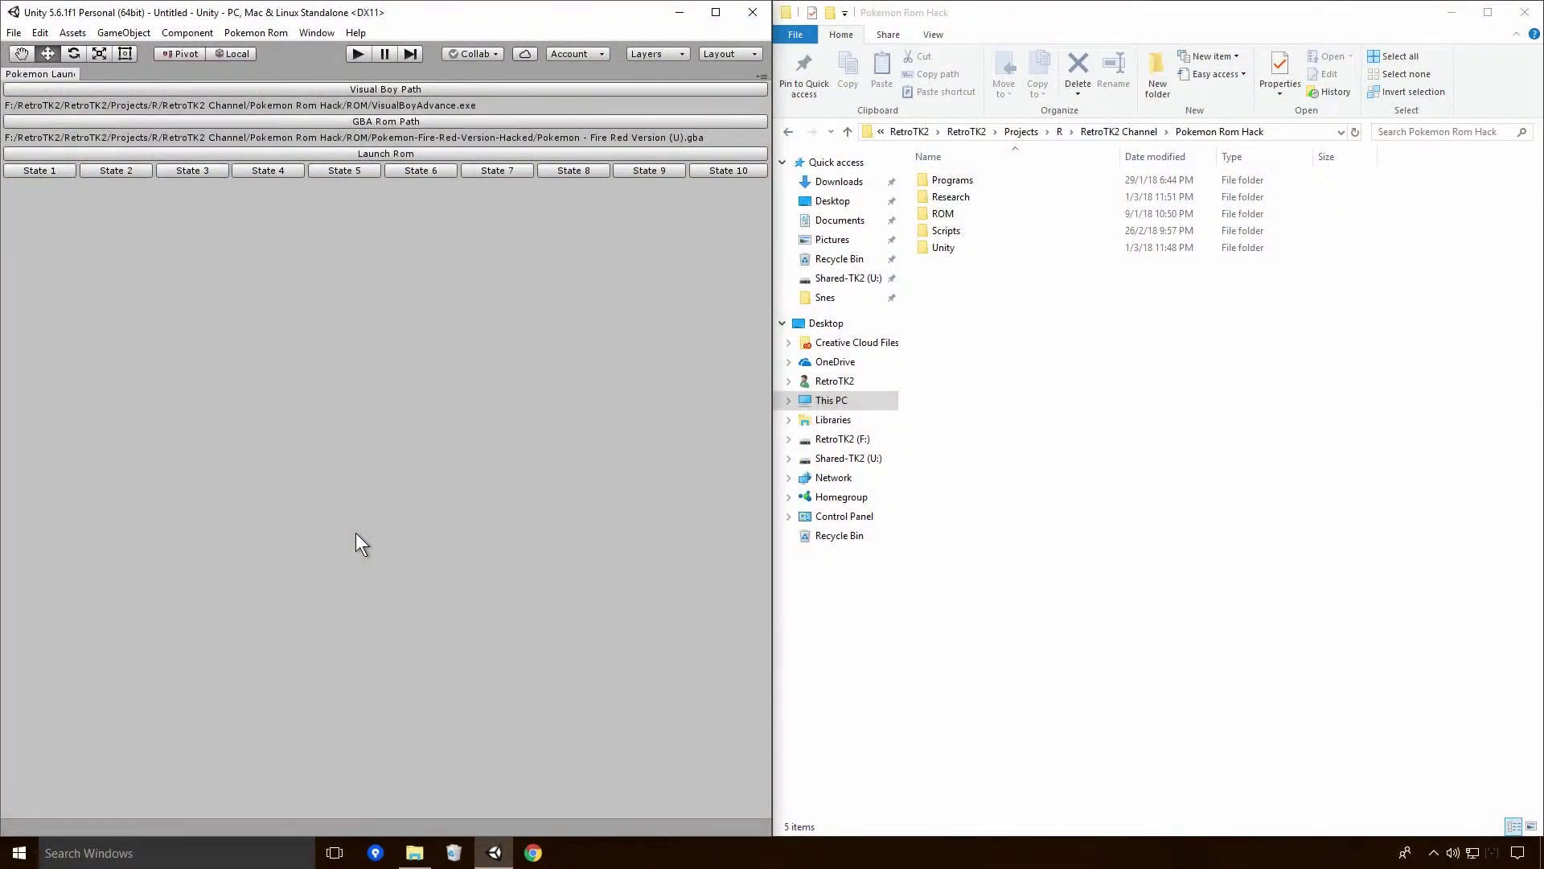
- Launch the ROM from State 2 and compare the Safari Game step counter before and after walking the player left
left_click(142, 171)
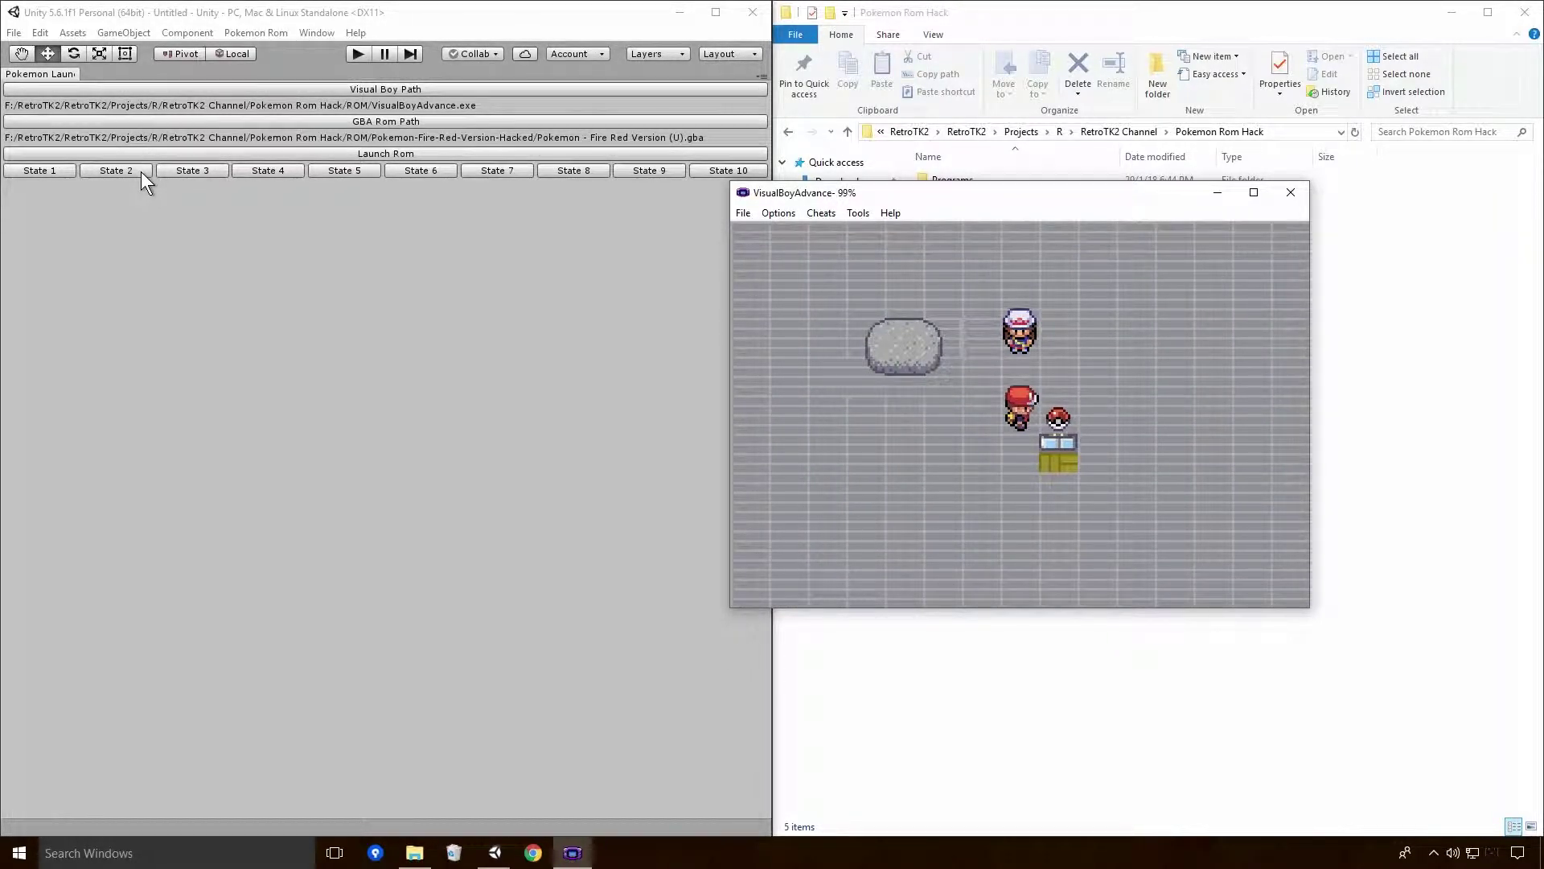
key("Return")
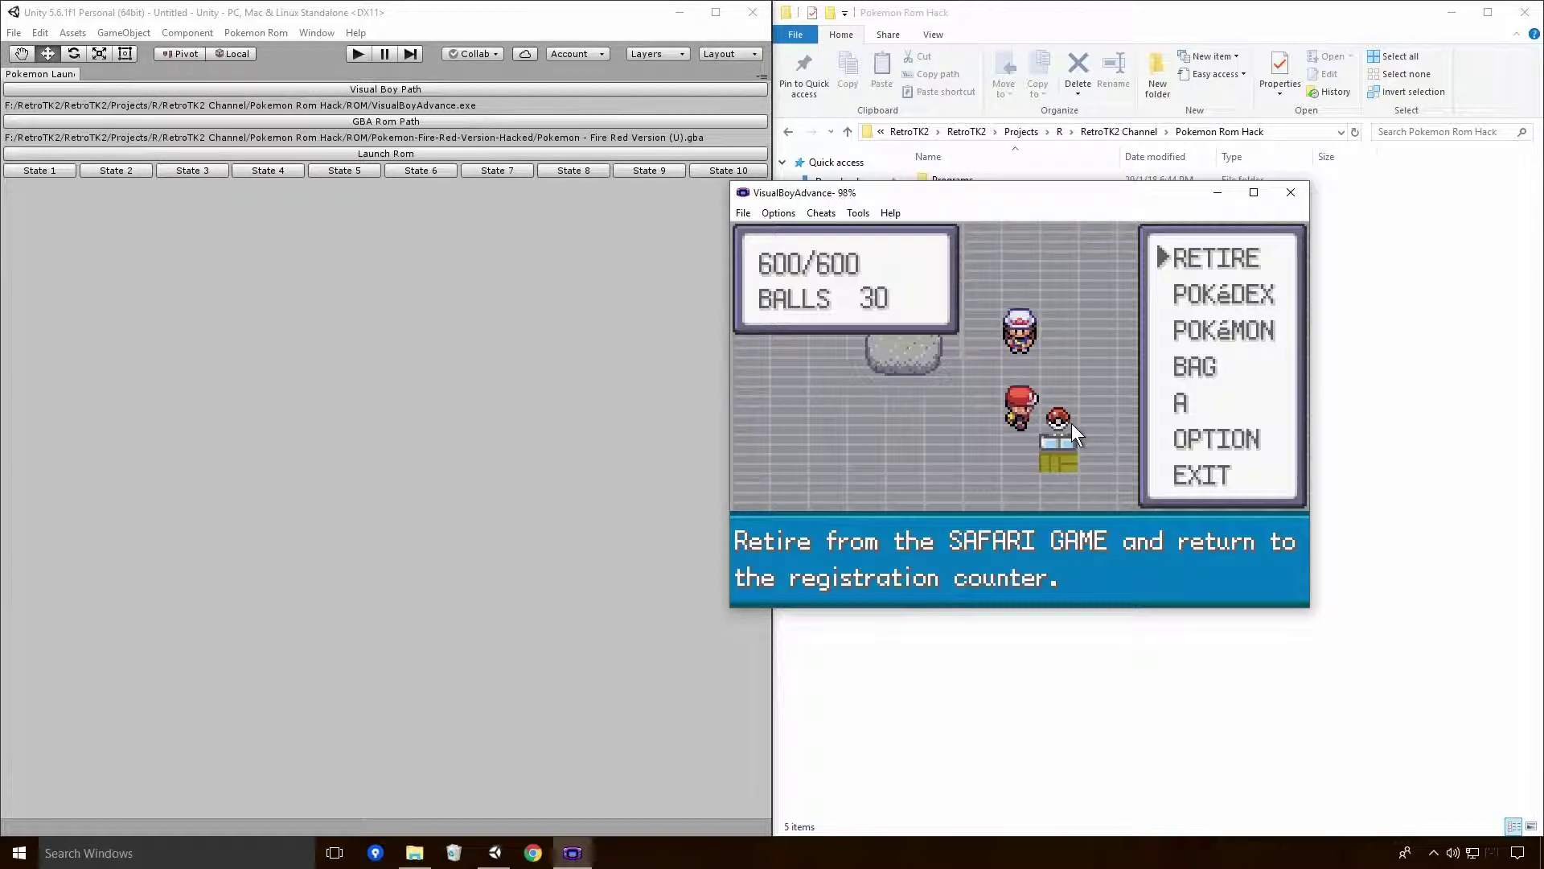
key("x")
key("Left")
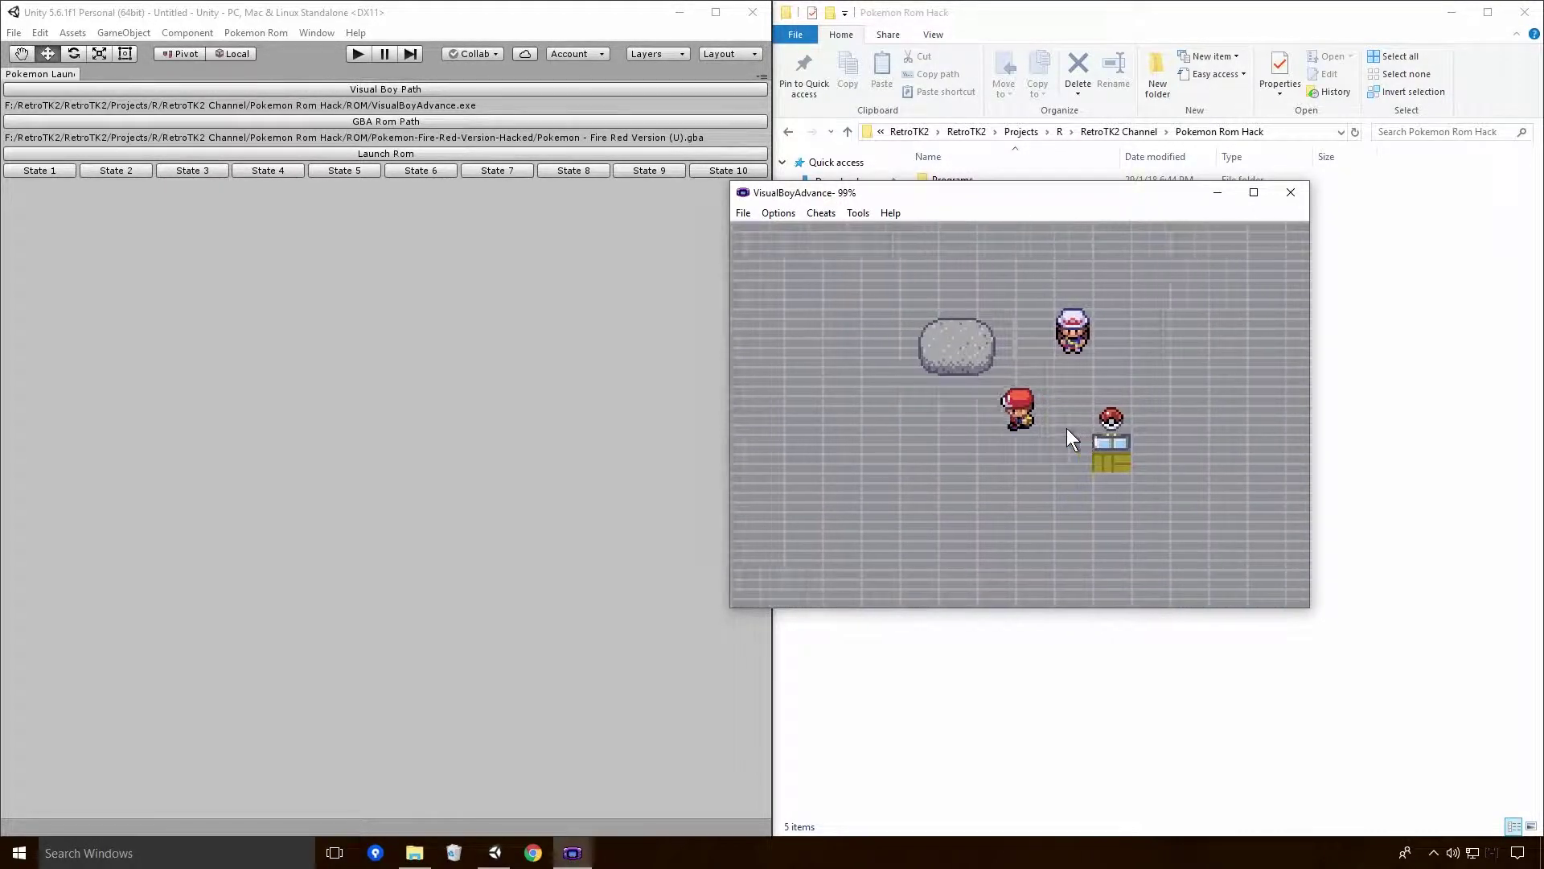
key("Return")
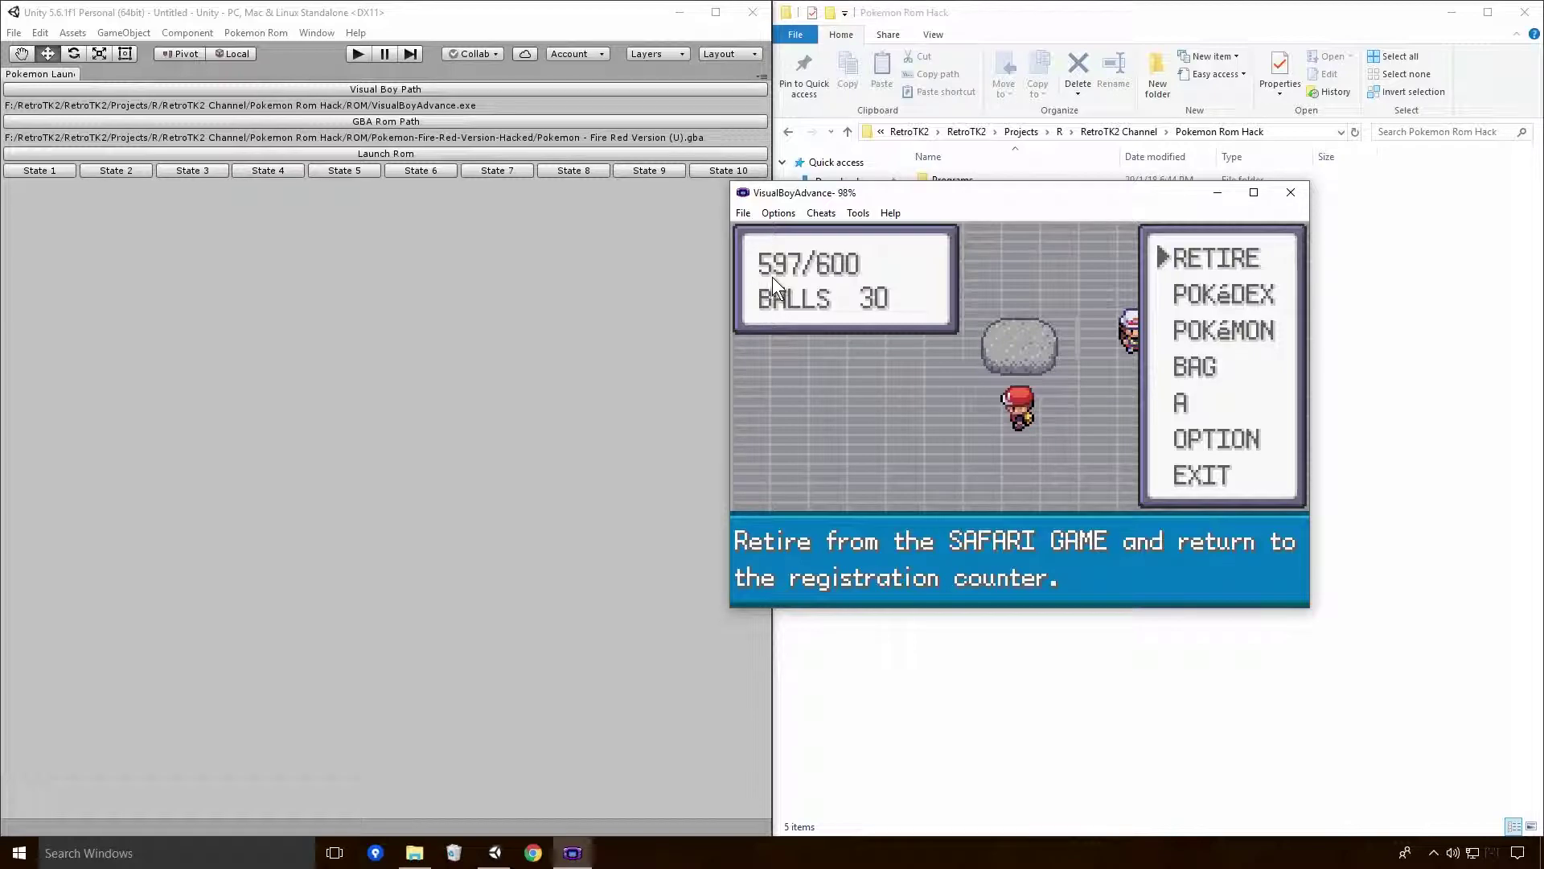
key("x")
- Walk the player down and to the right, then check the Safari Game step counter again
key("Down")
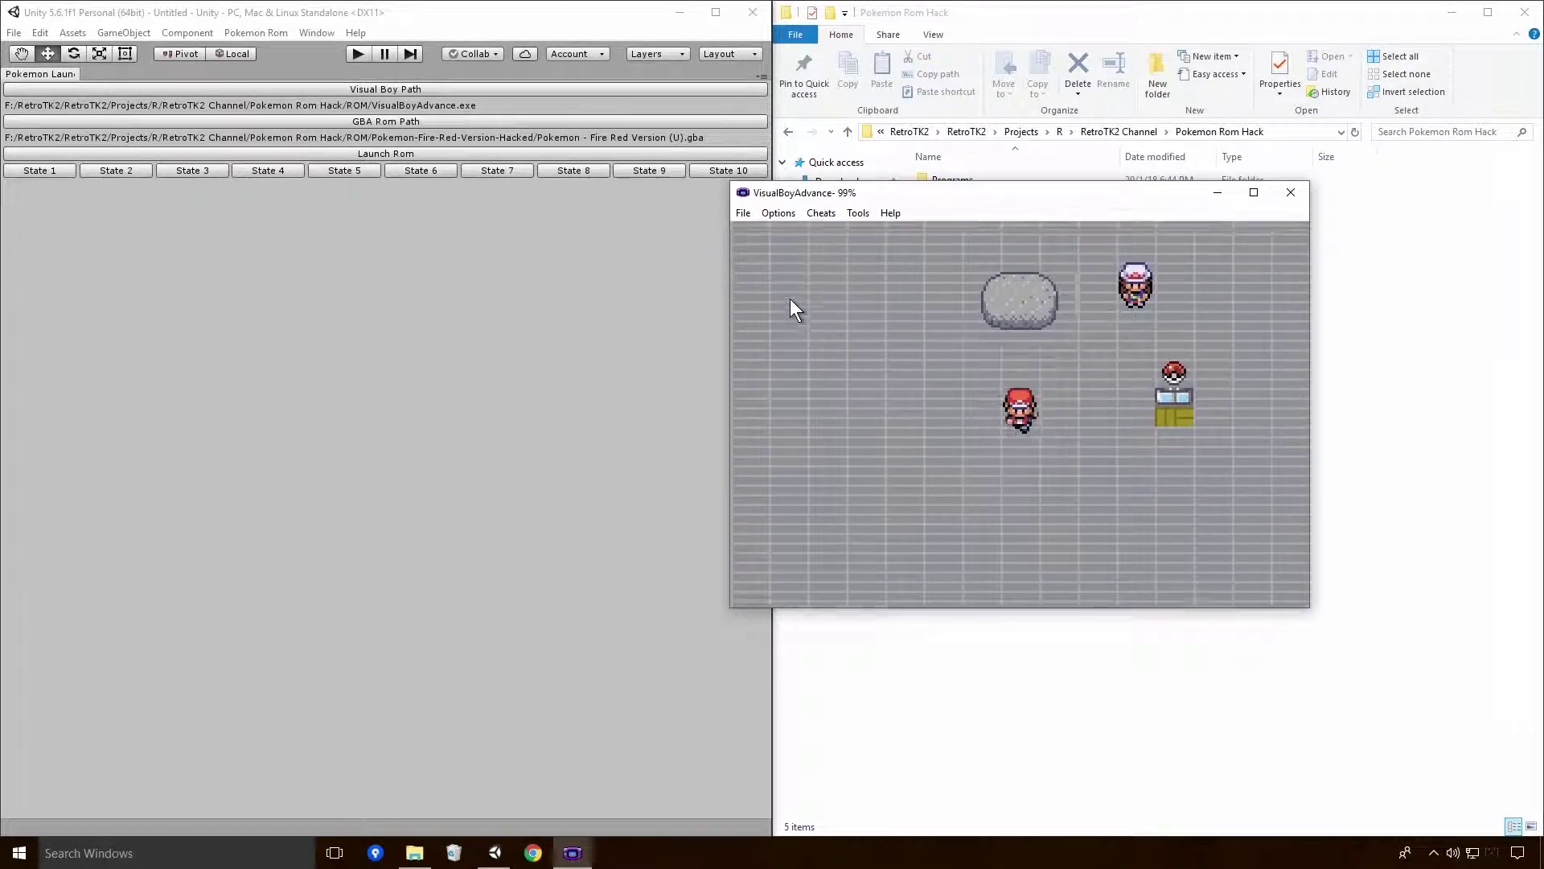
key("Right")
key("Return")
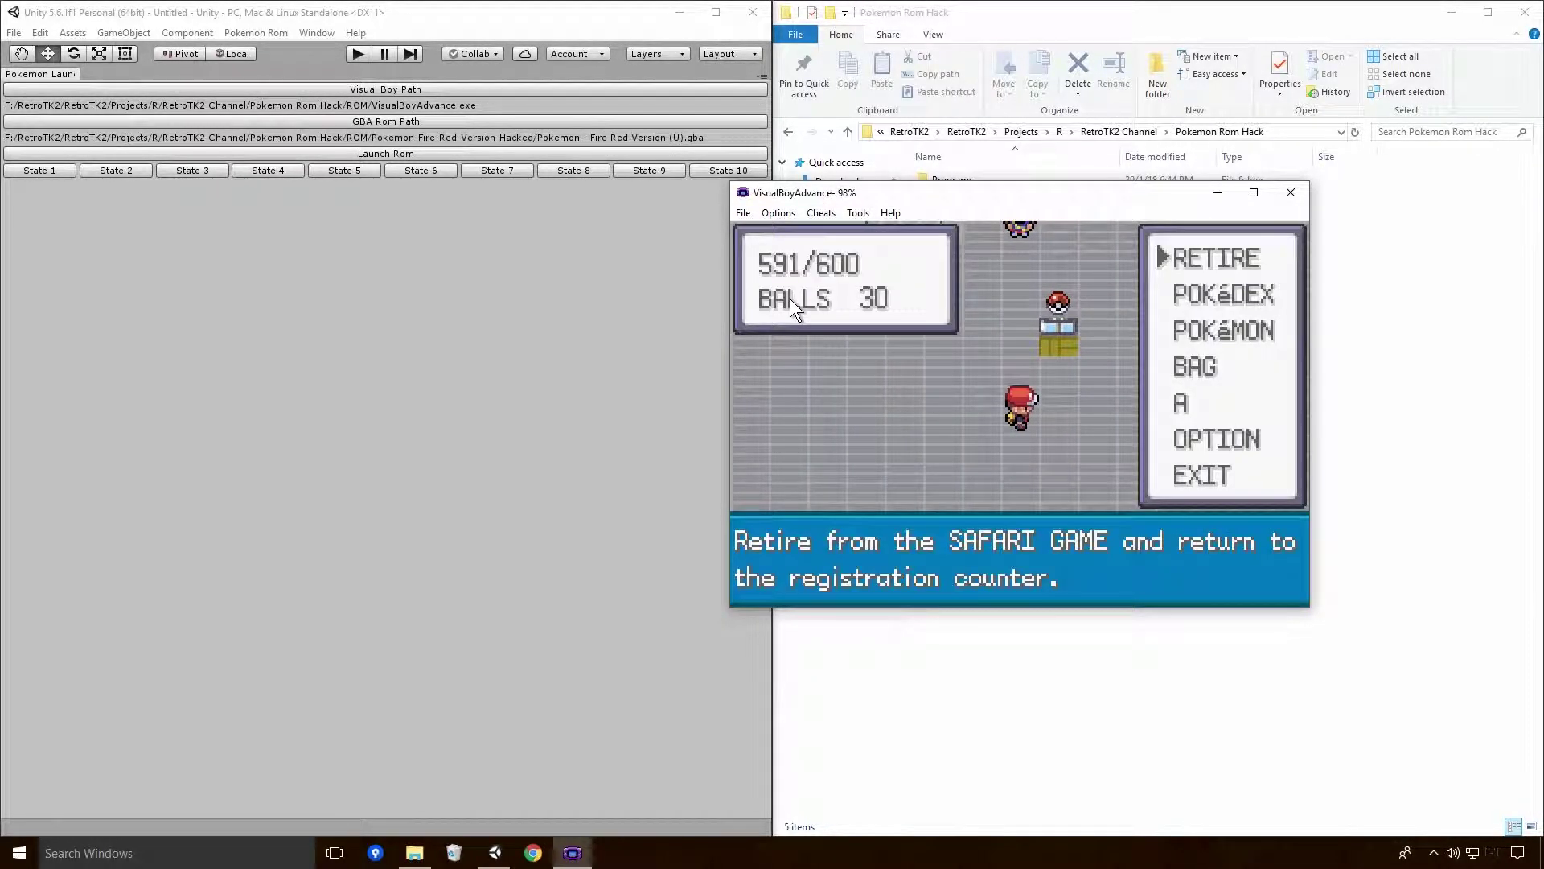
key("x")
- Walk the player around the rock and back toward the Poké Ball pedestal, then close the emulator
key("Left")
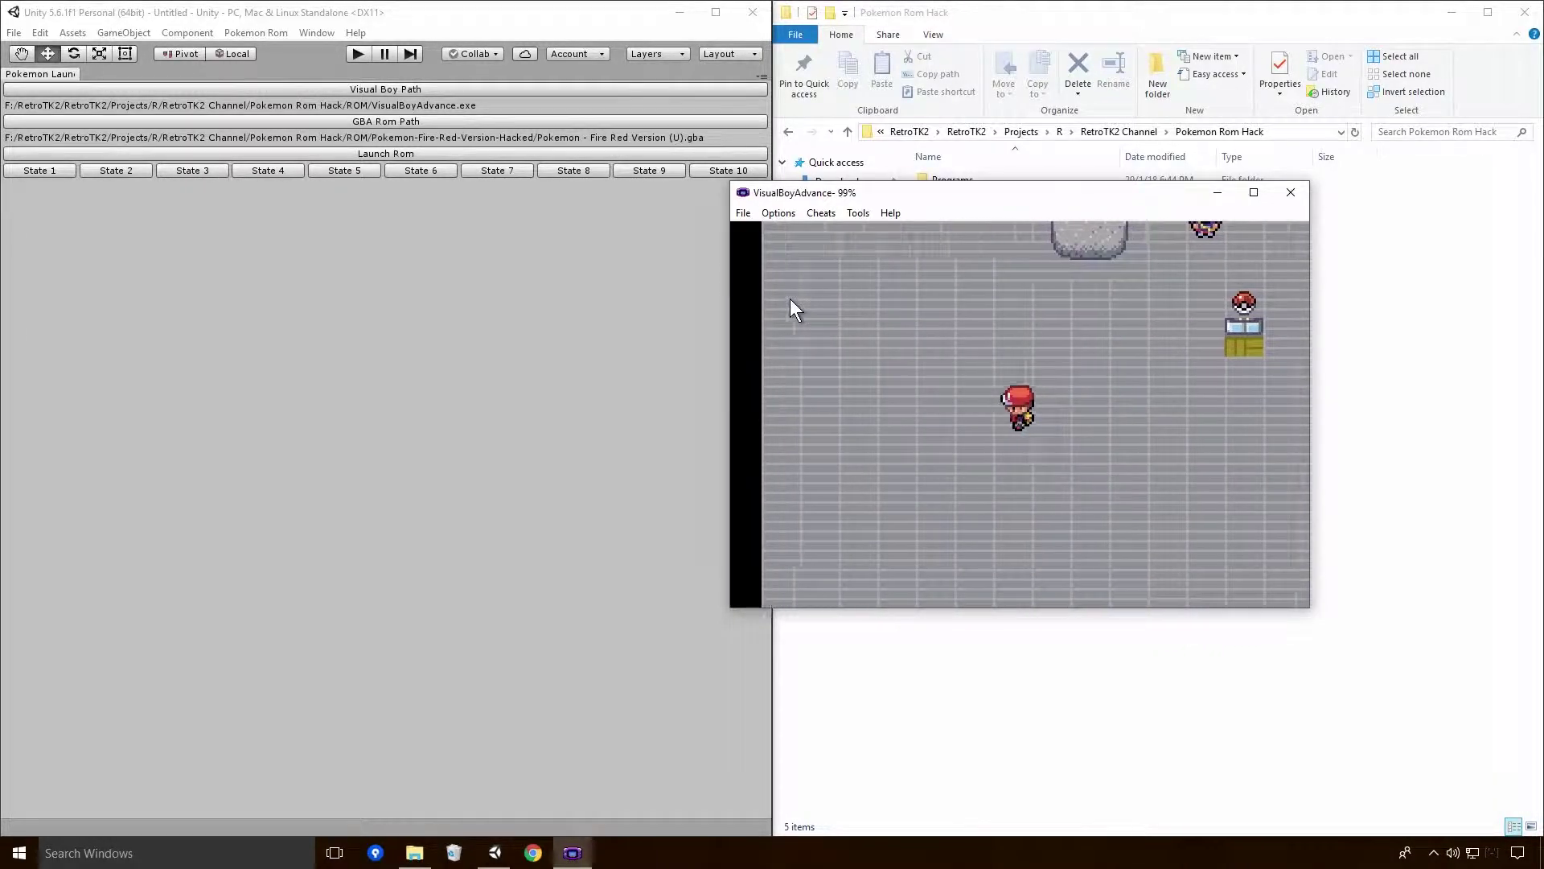
key("Up")
key("Right")
key("Up")
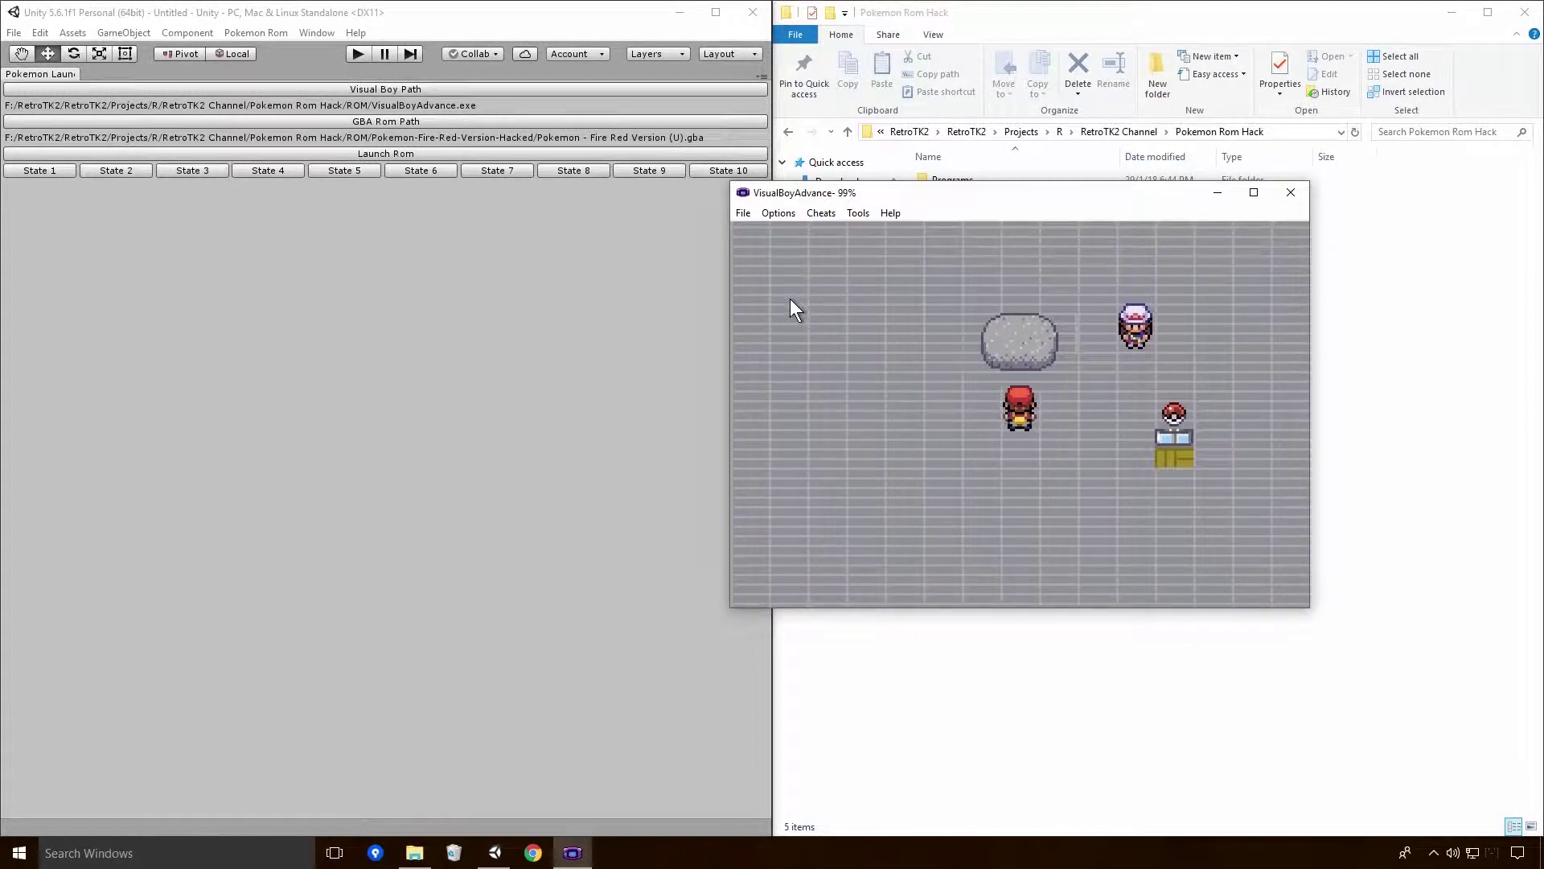
key("Right")
key("Right")
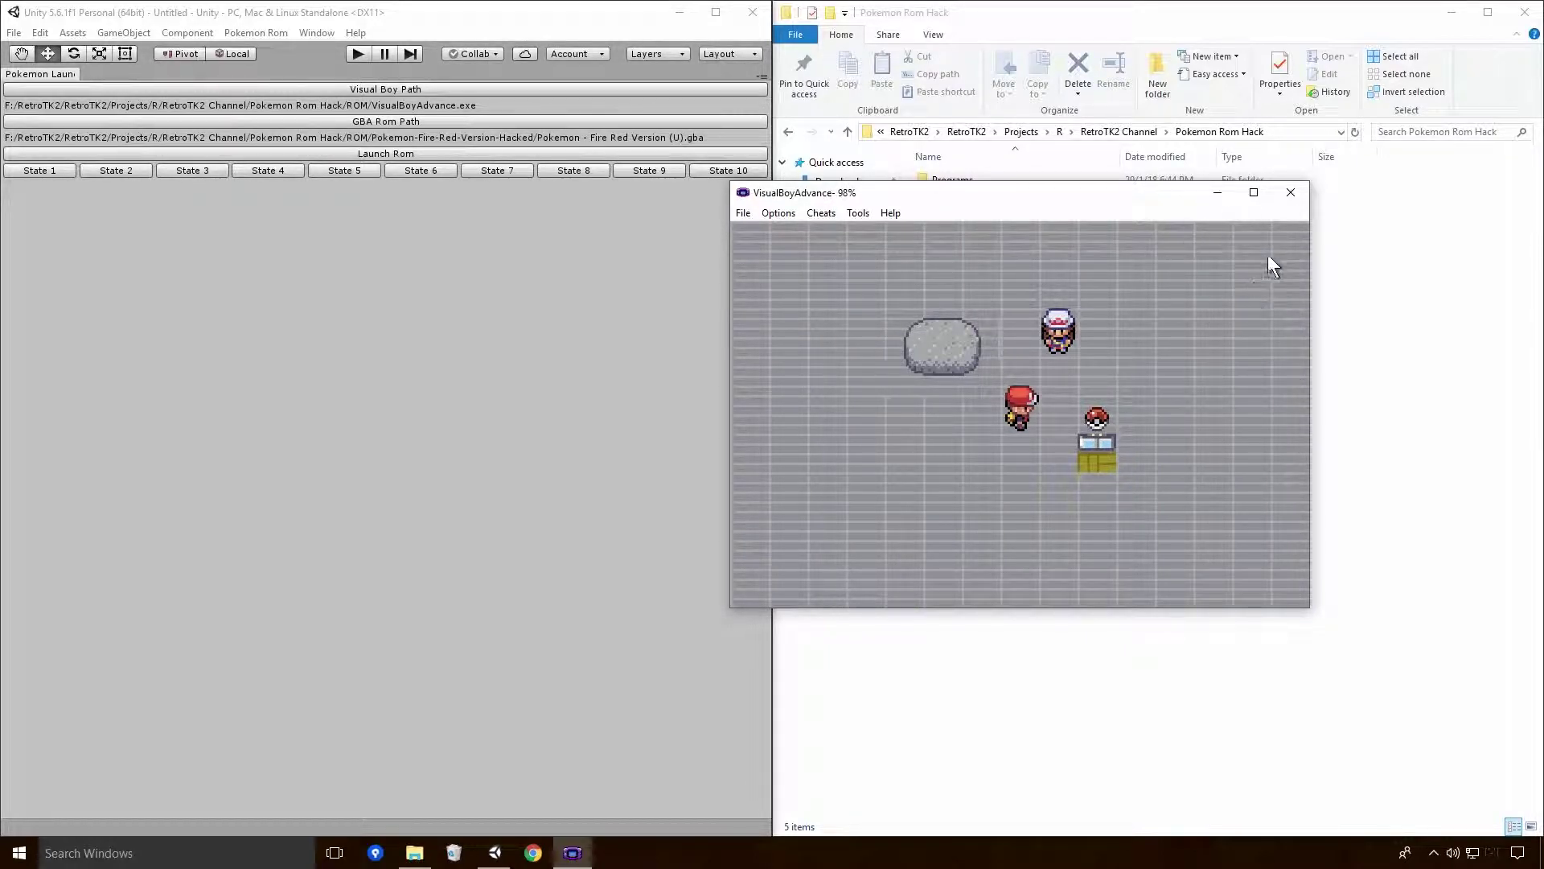
left_click(1303, 197)
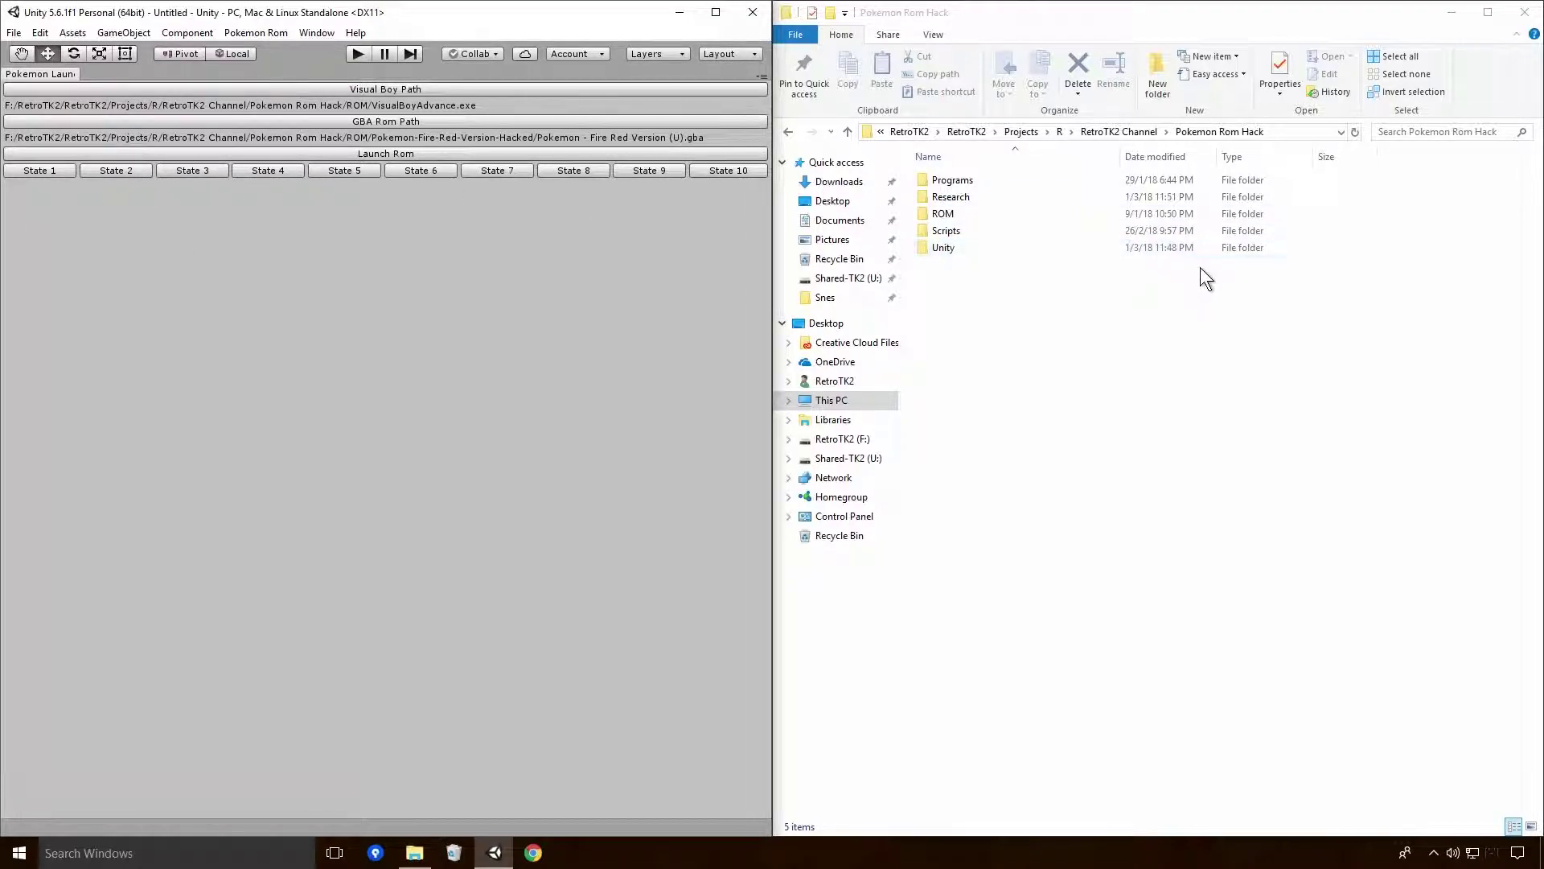
- Run AdvanceMap.exe from the AdvanceMap folder inside Programs
double_click(976, 182)
double_click(977, 184)
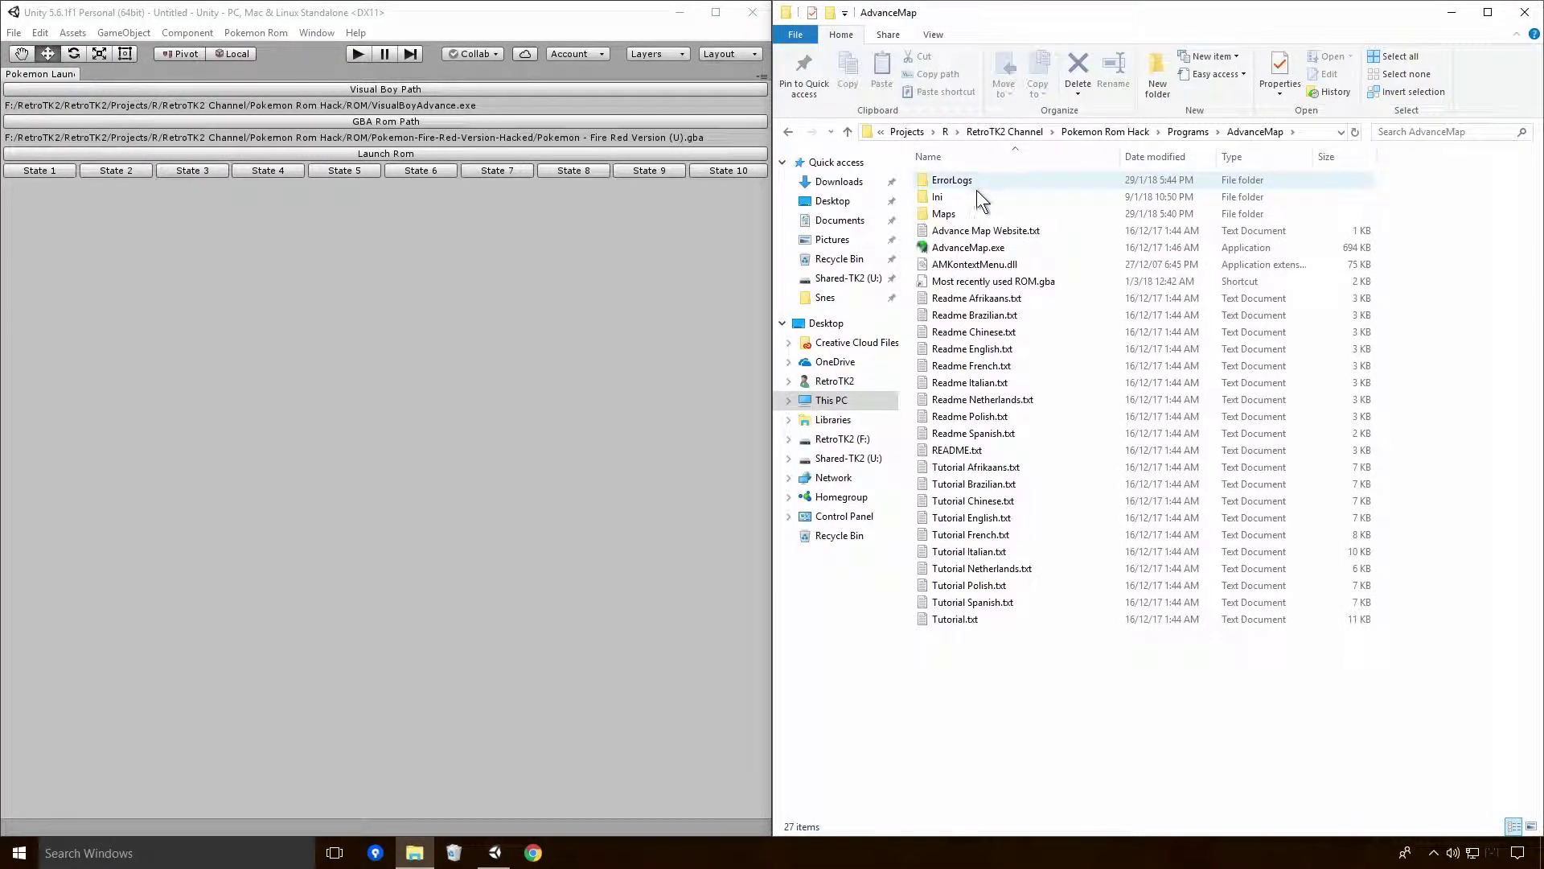
double_click(971, 250)
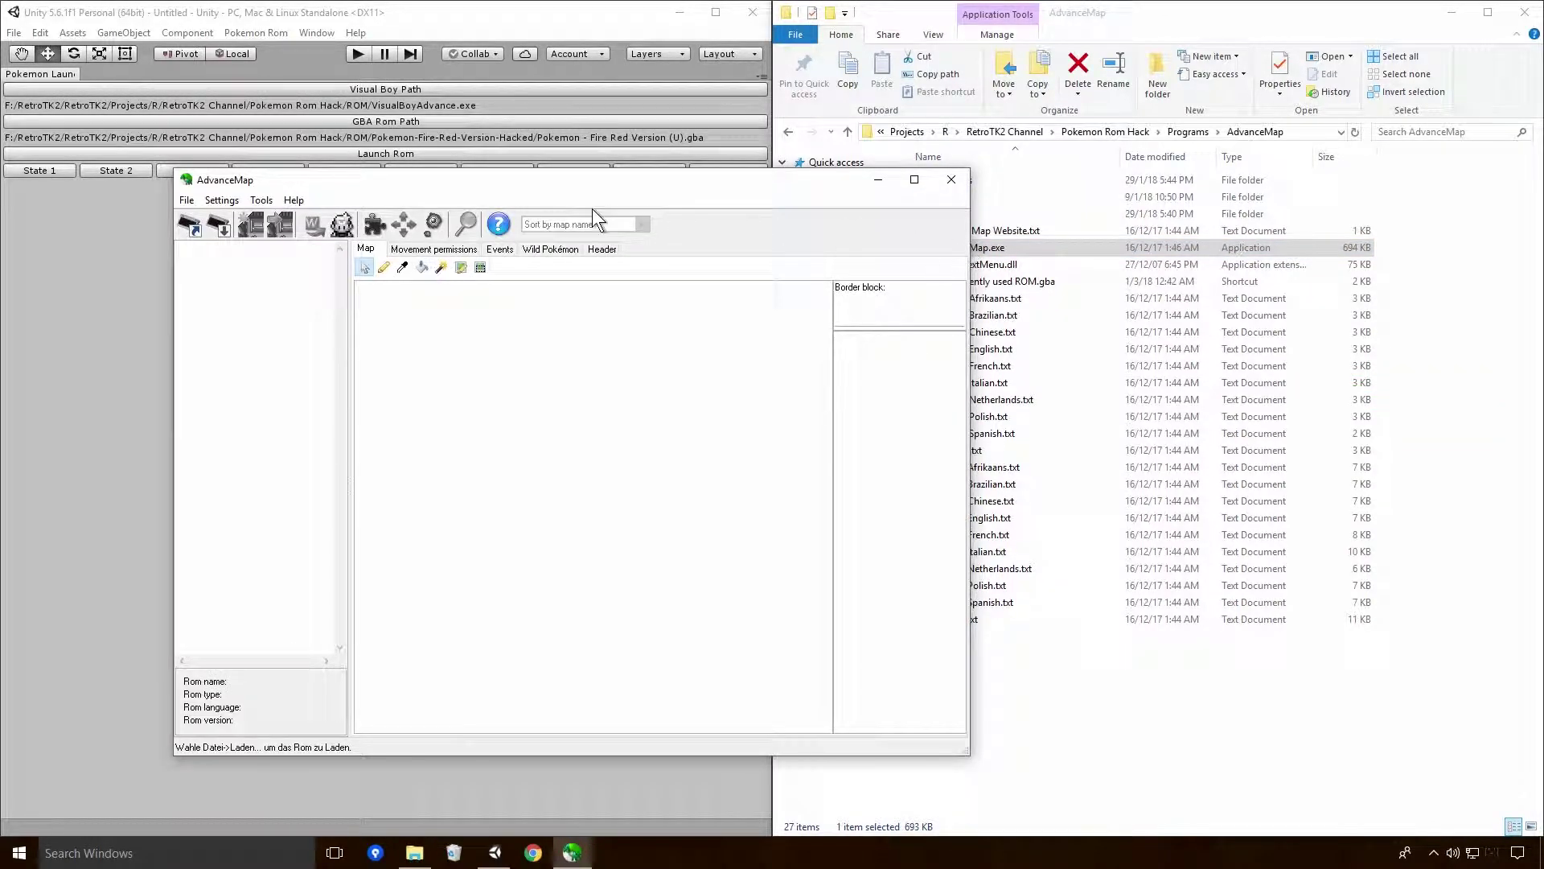
- Maximize the map editor window and load the Pokemon Fire Red ROM
double_click(591, 182)
left_click(17, 55)
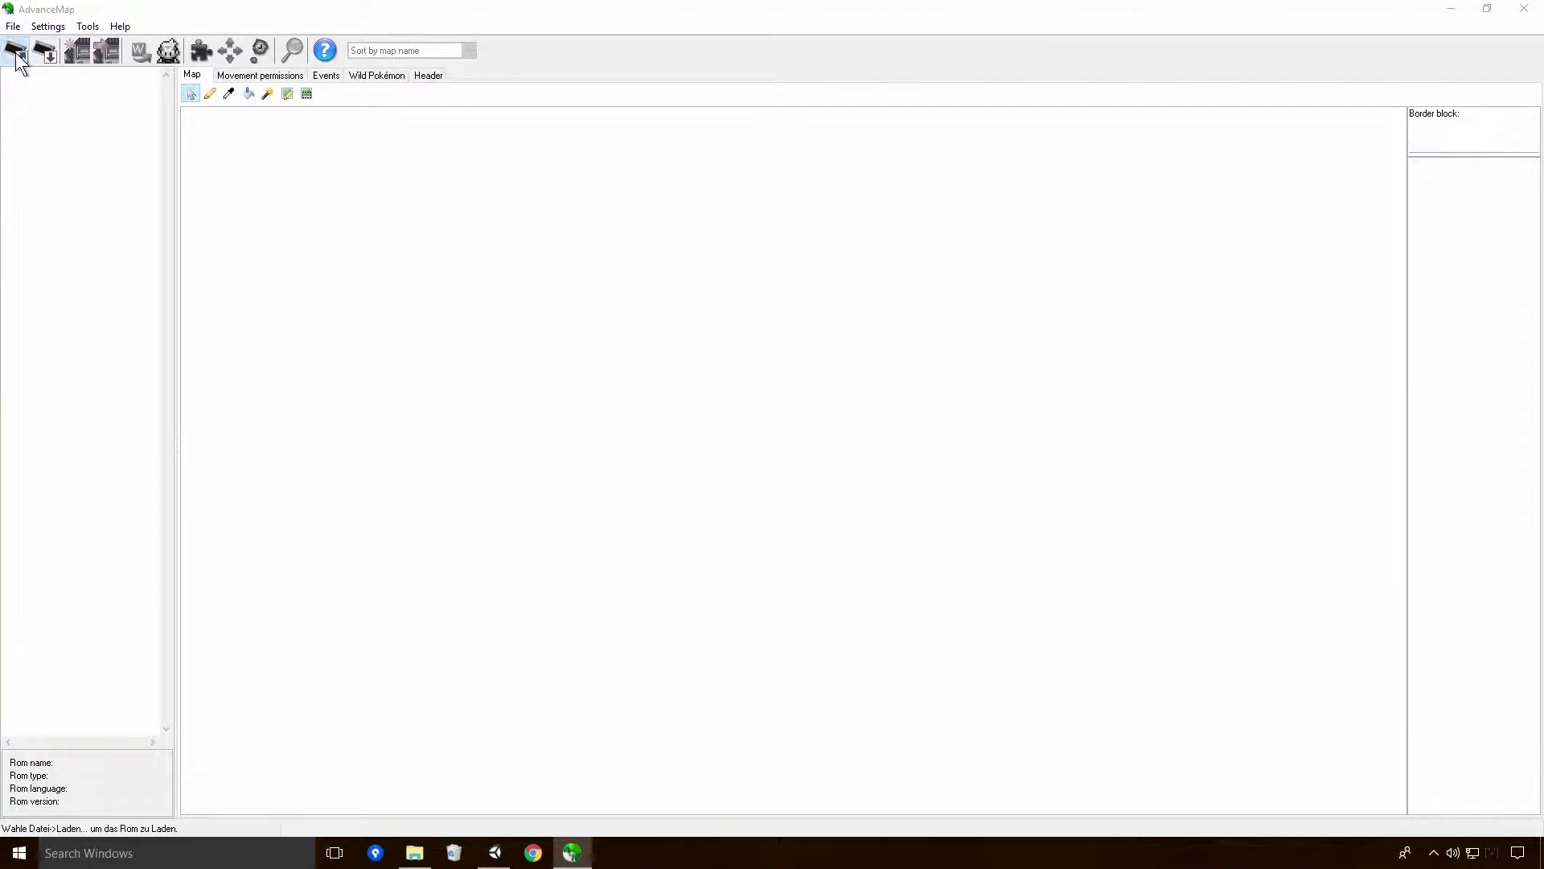
left_click(743, 344)
left_click(957, 538)
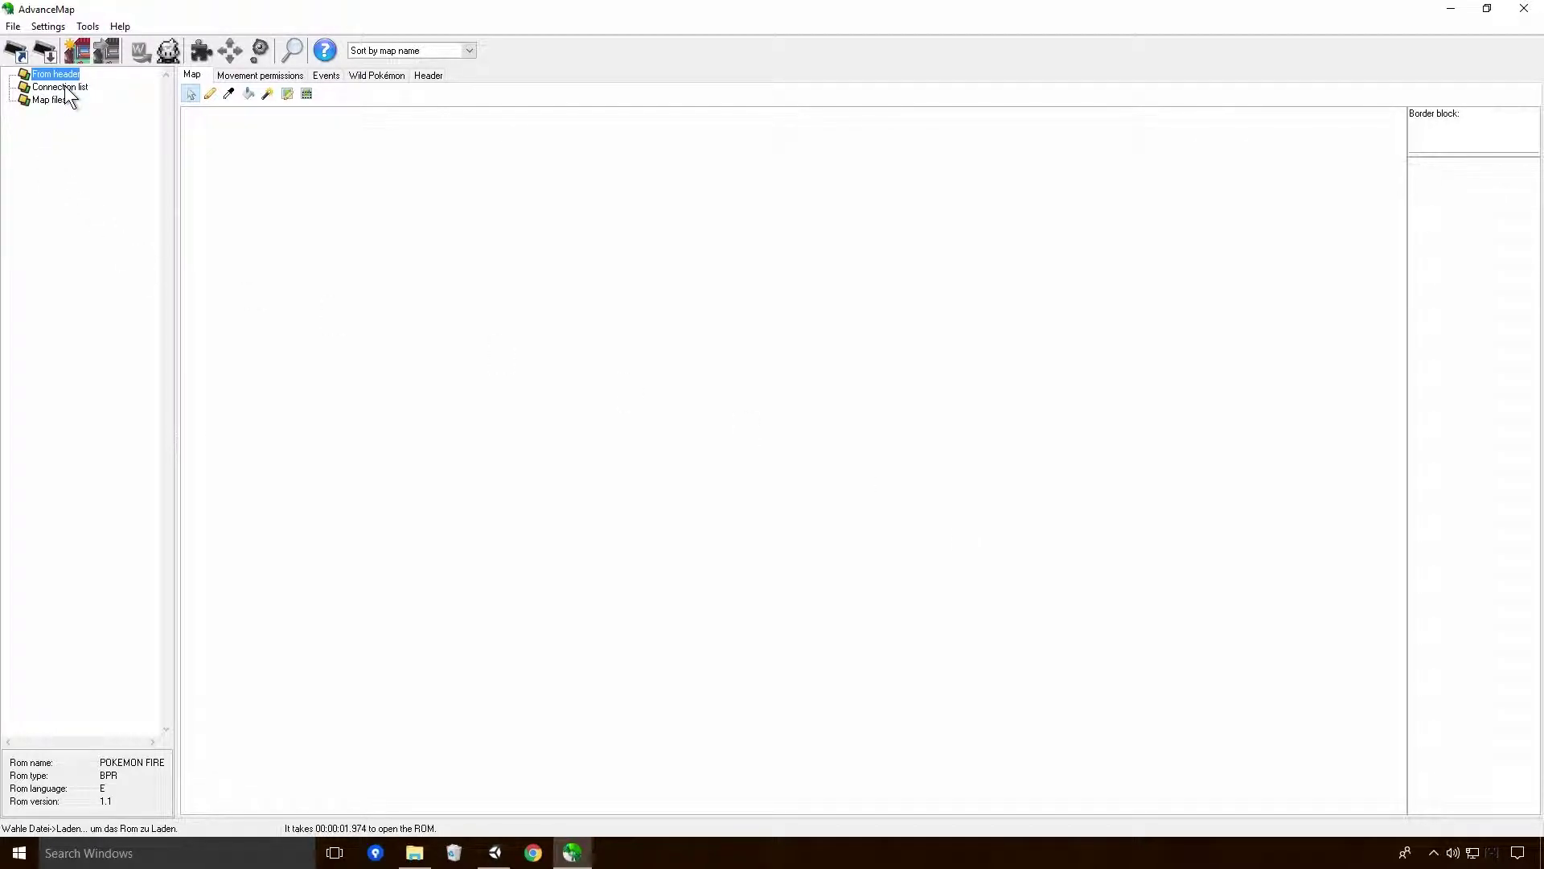
- Expand the header map list and open PEWTER CITY (6.8), reloading it after a switch to PEWTER CITY (6.7)
key("Right")
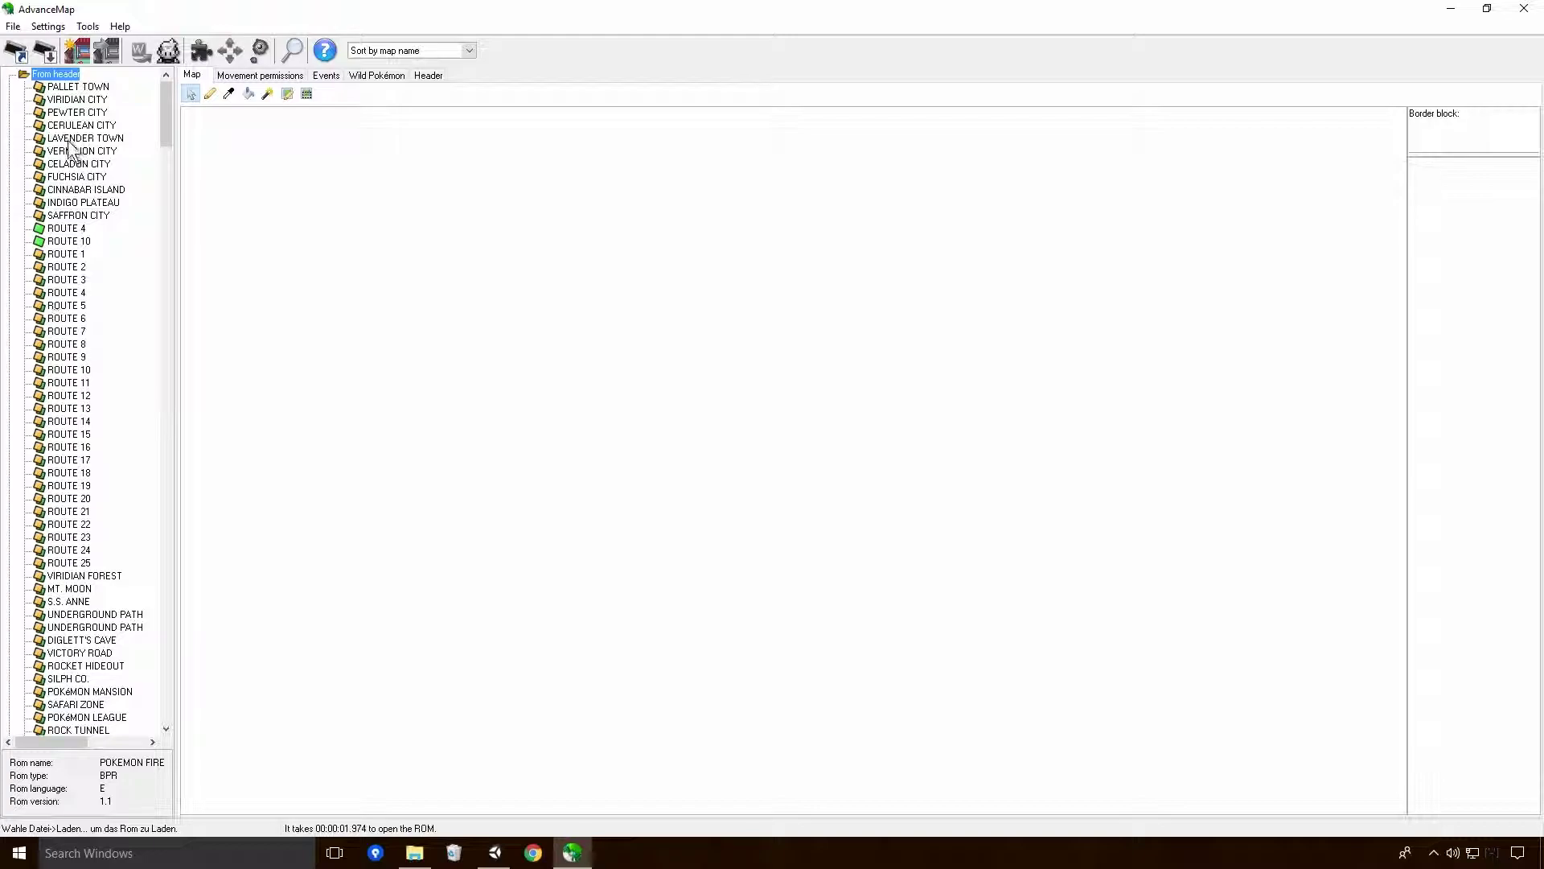
scroll(81, 676, "down", 5)
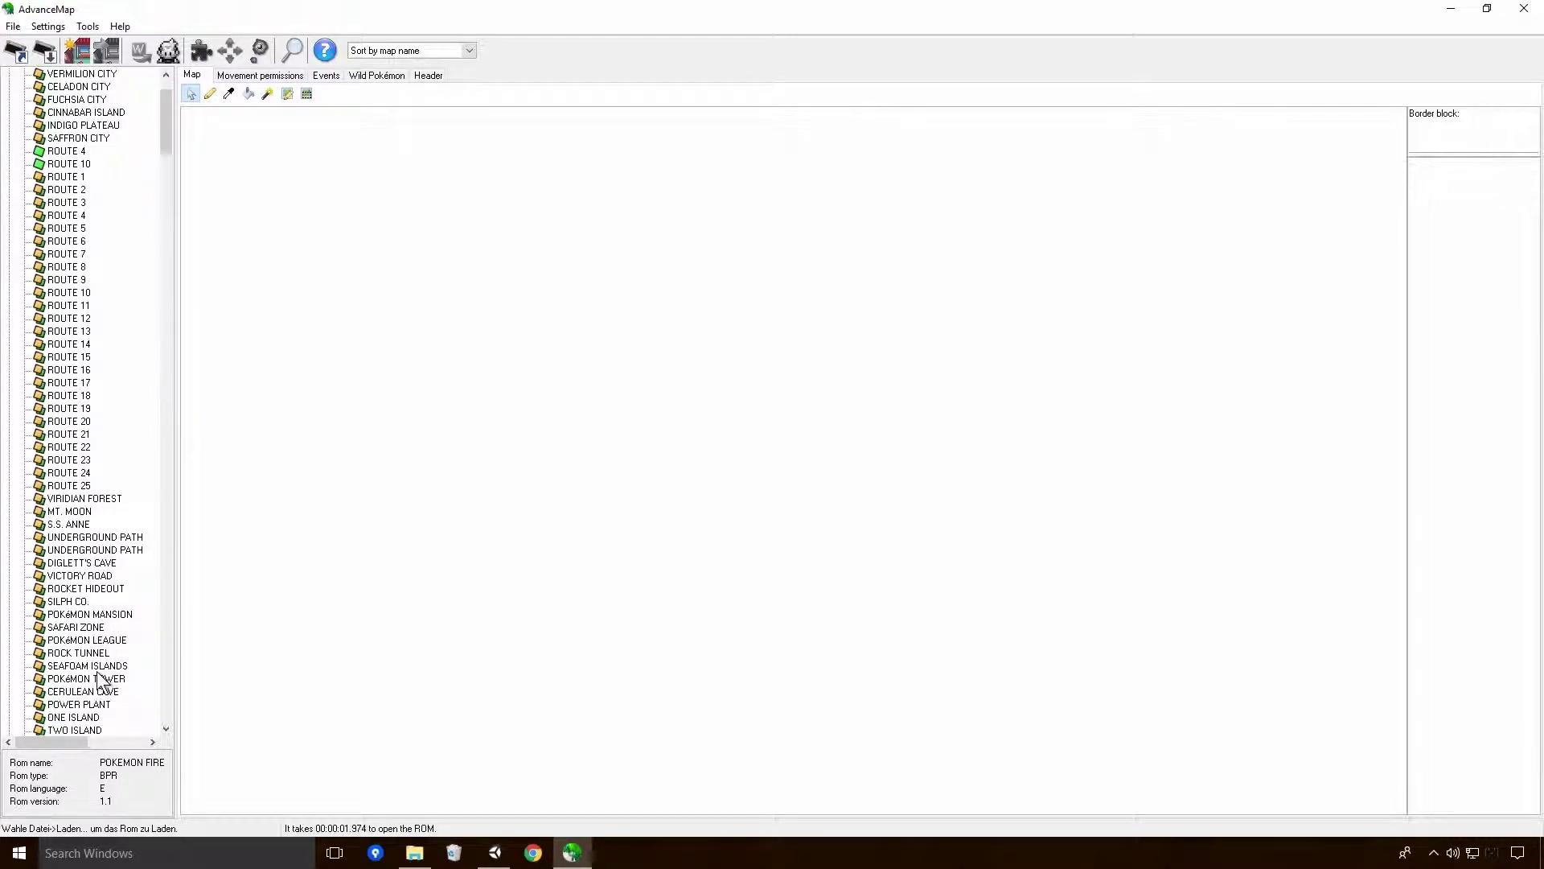
scroll(90, 688, "up", 5)
double_click(77, 112)
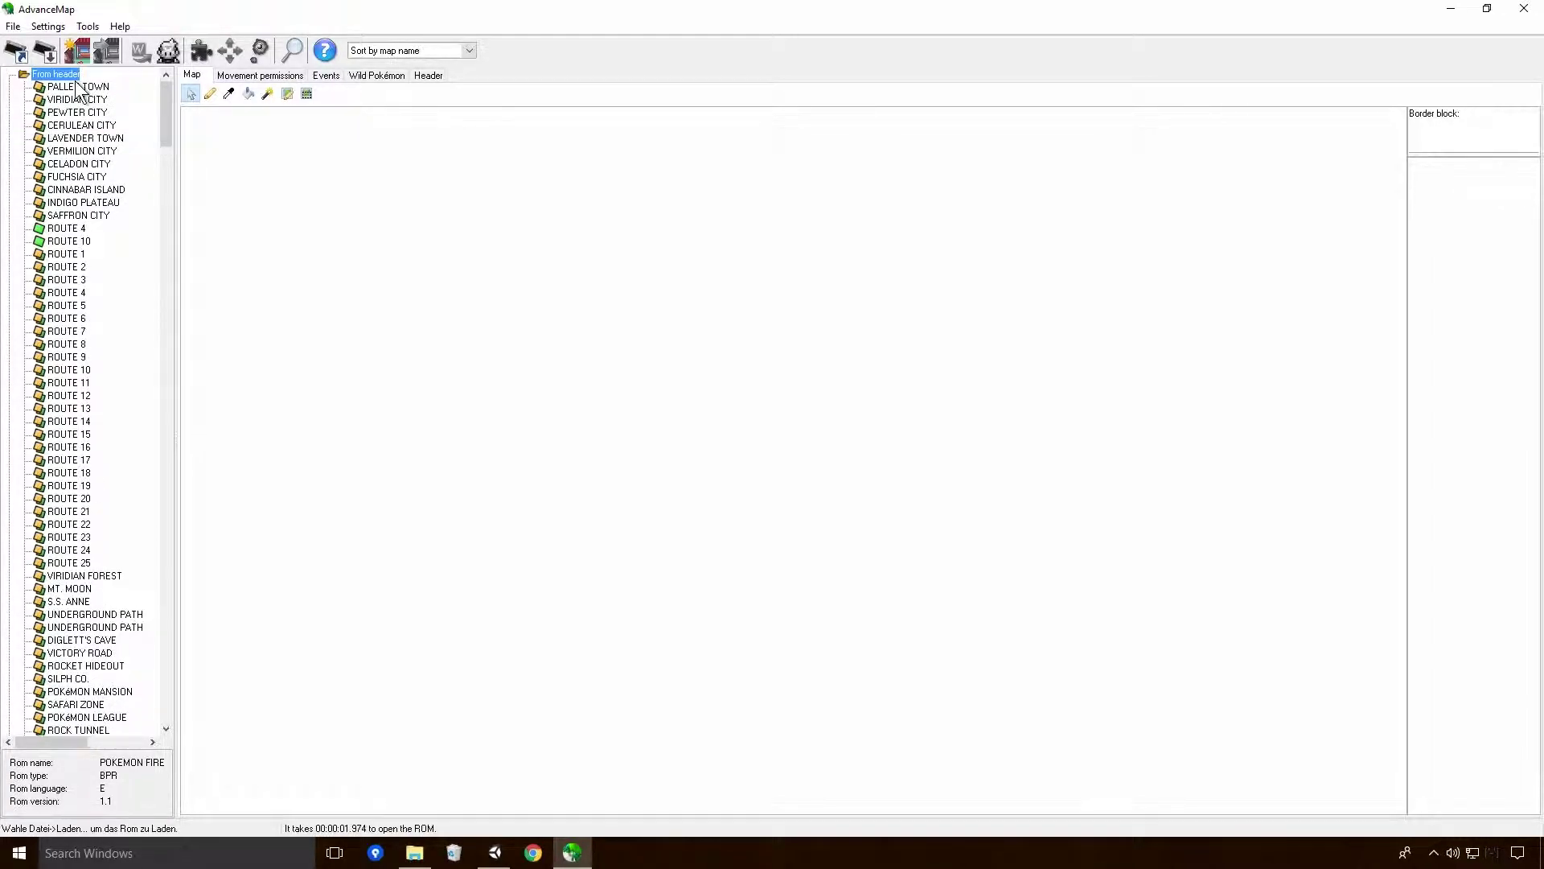
left_click(95, 241)
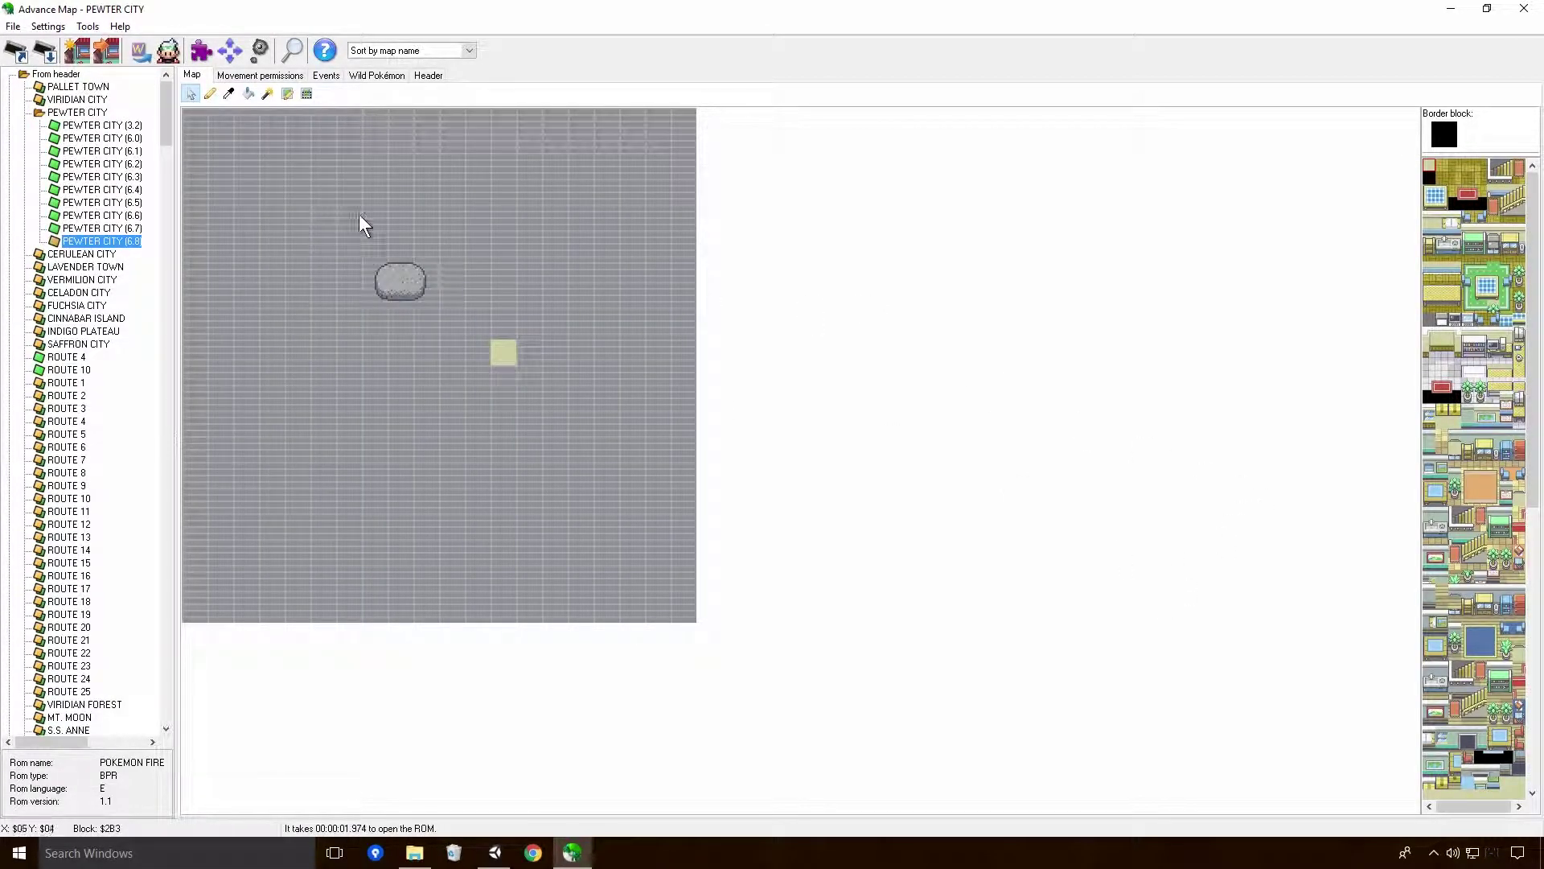
left_click(93, 229)
left_click(759, 471)
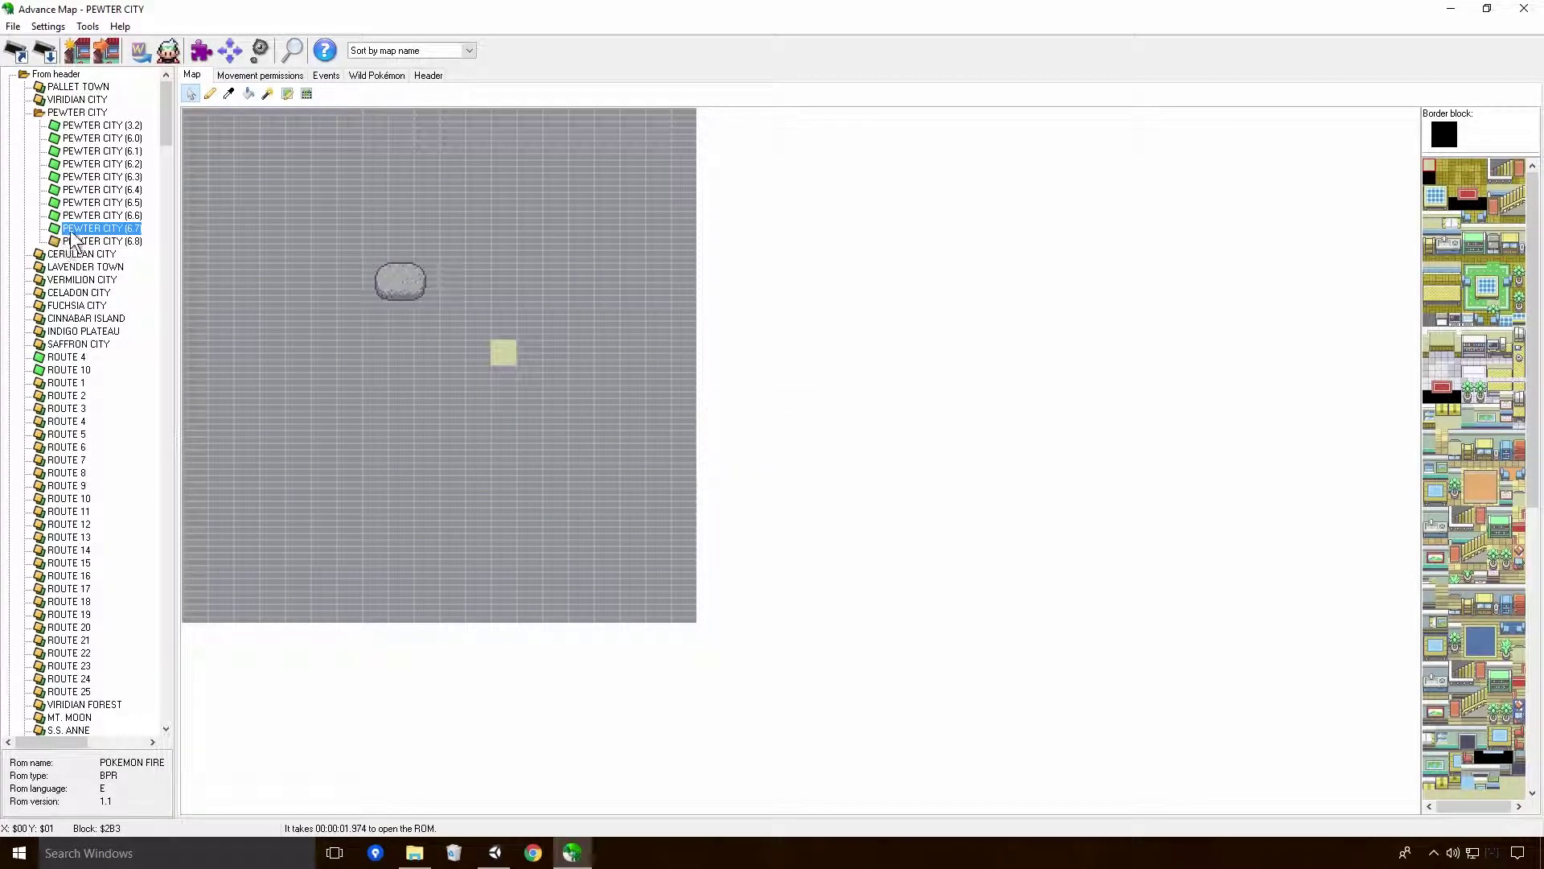
left_click(99, 241)
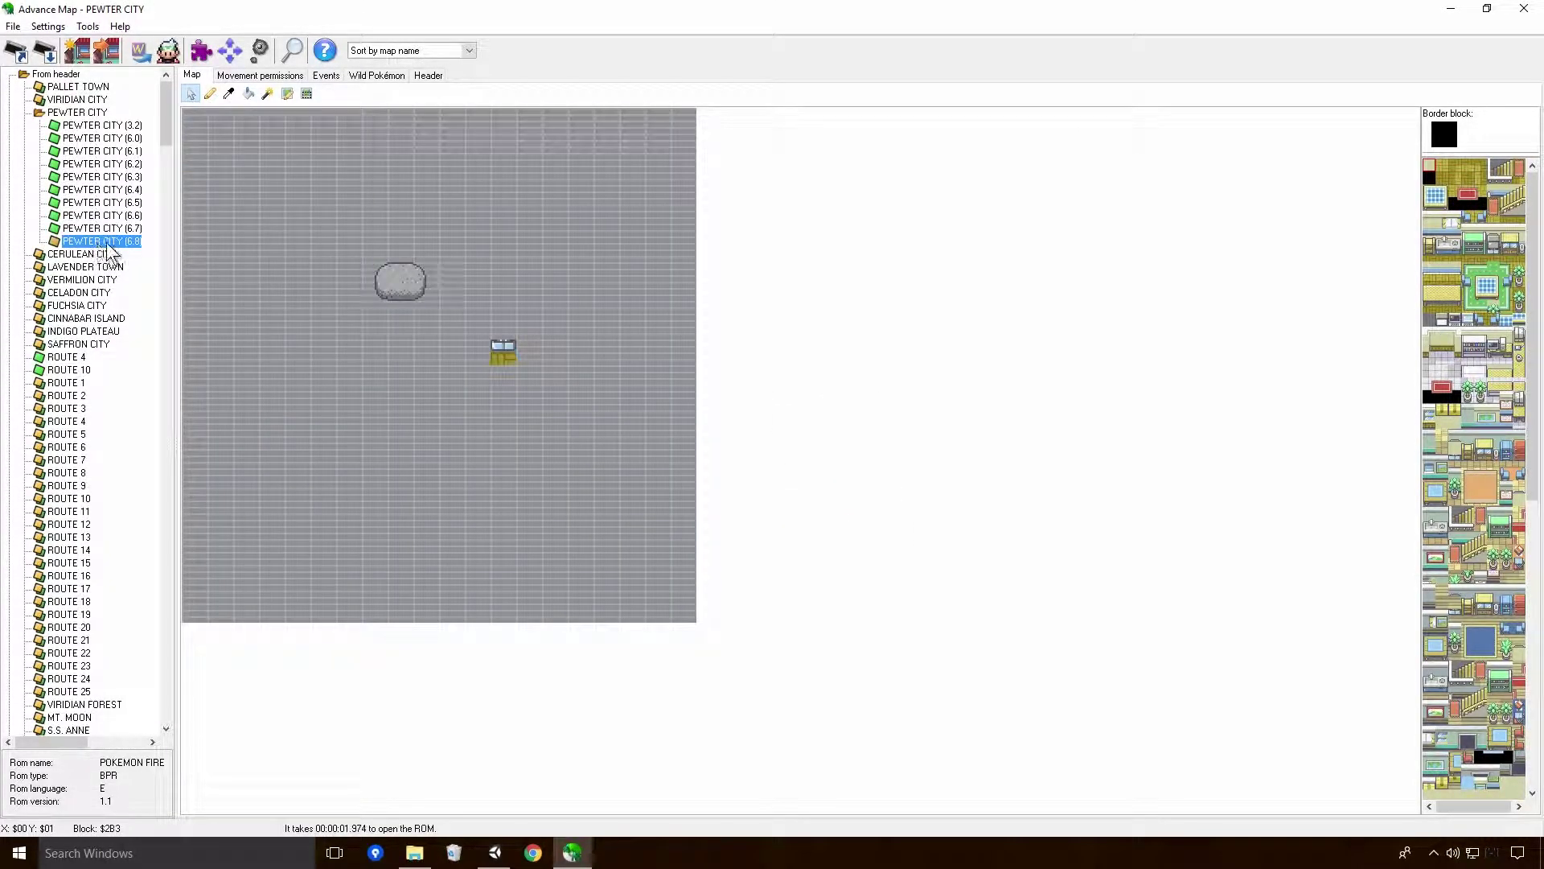
- Open the script of person event 0, just above the warp on the Pewter City map, and maximize the script editor
left_click(337, 74)
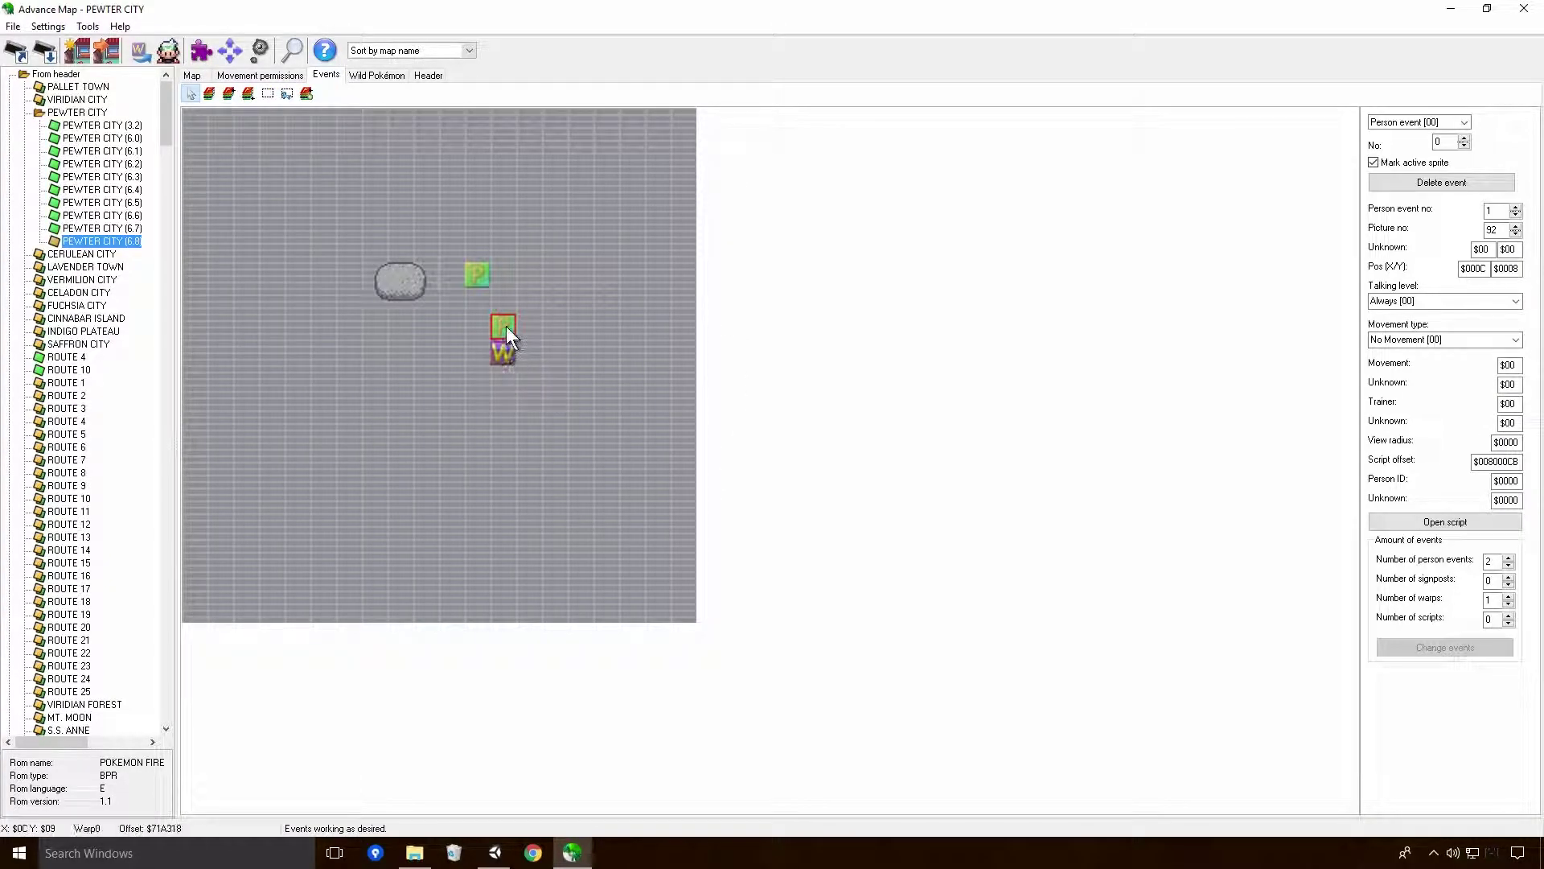
left_click(1473, 523)
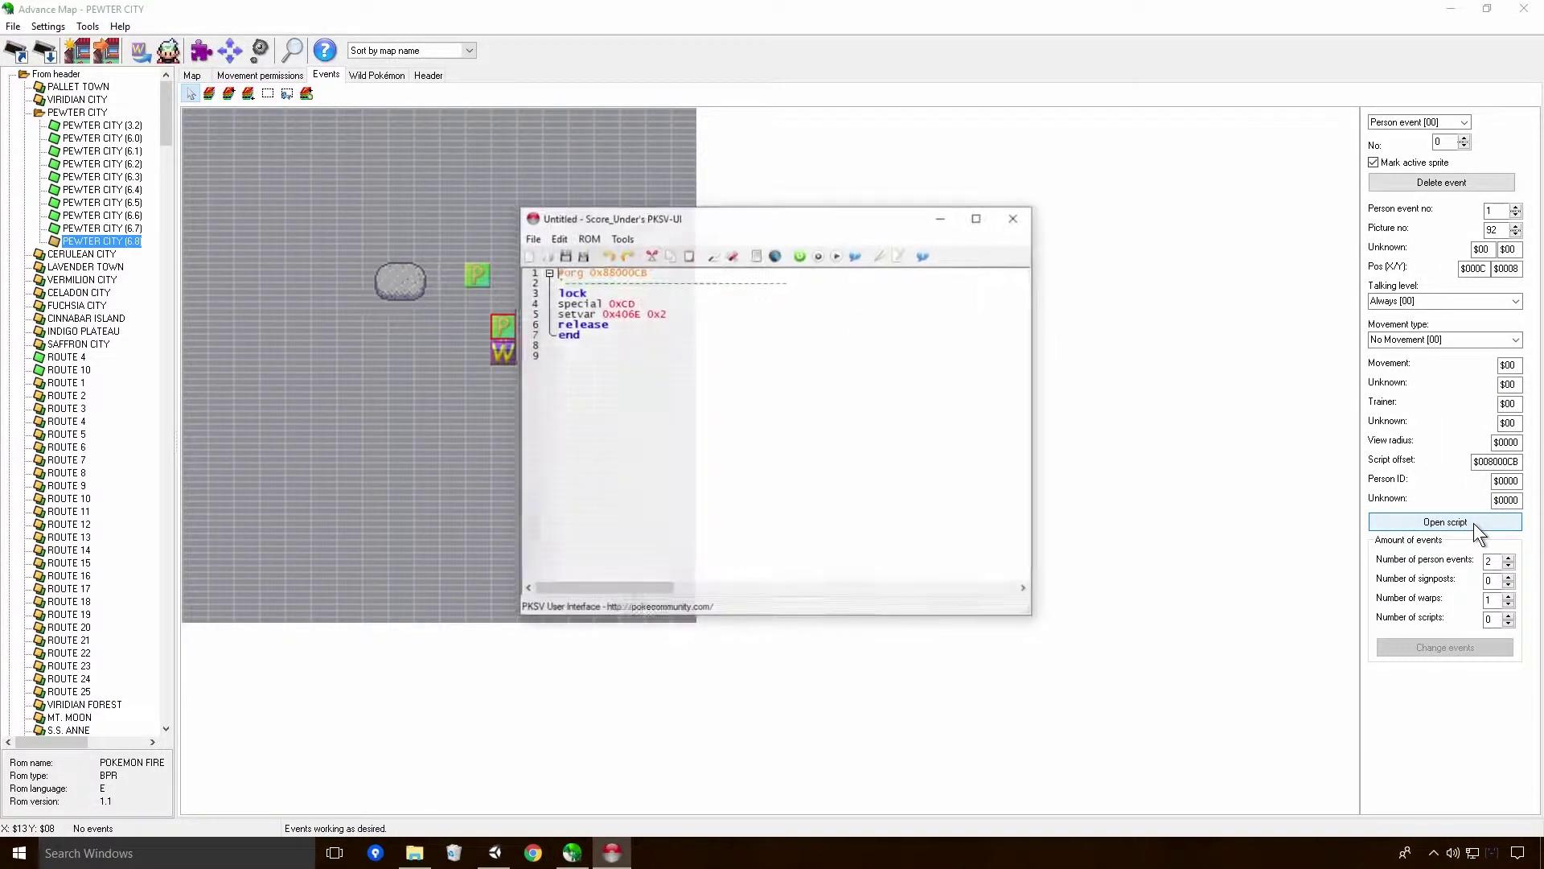
left_click_drag(599, 350, 539, 271)
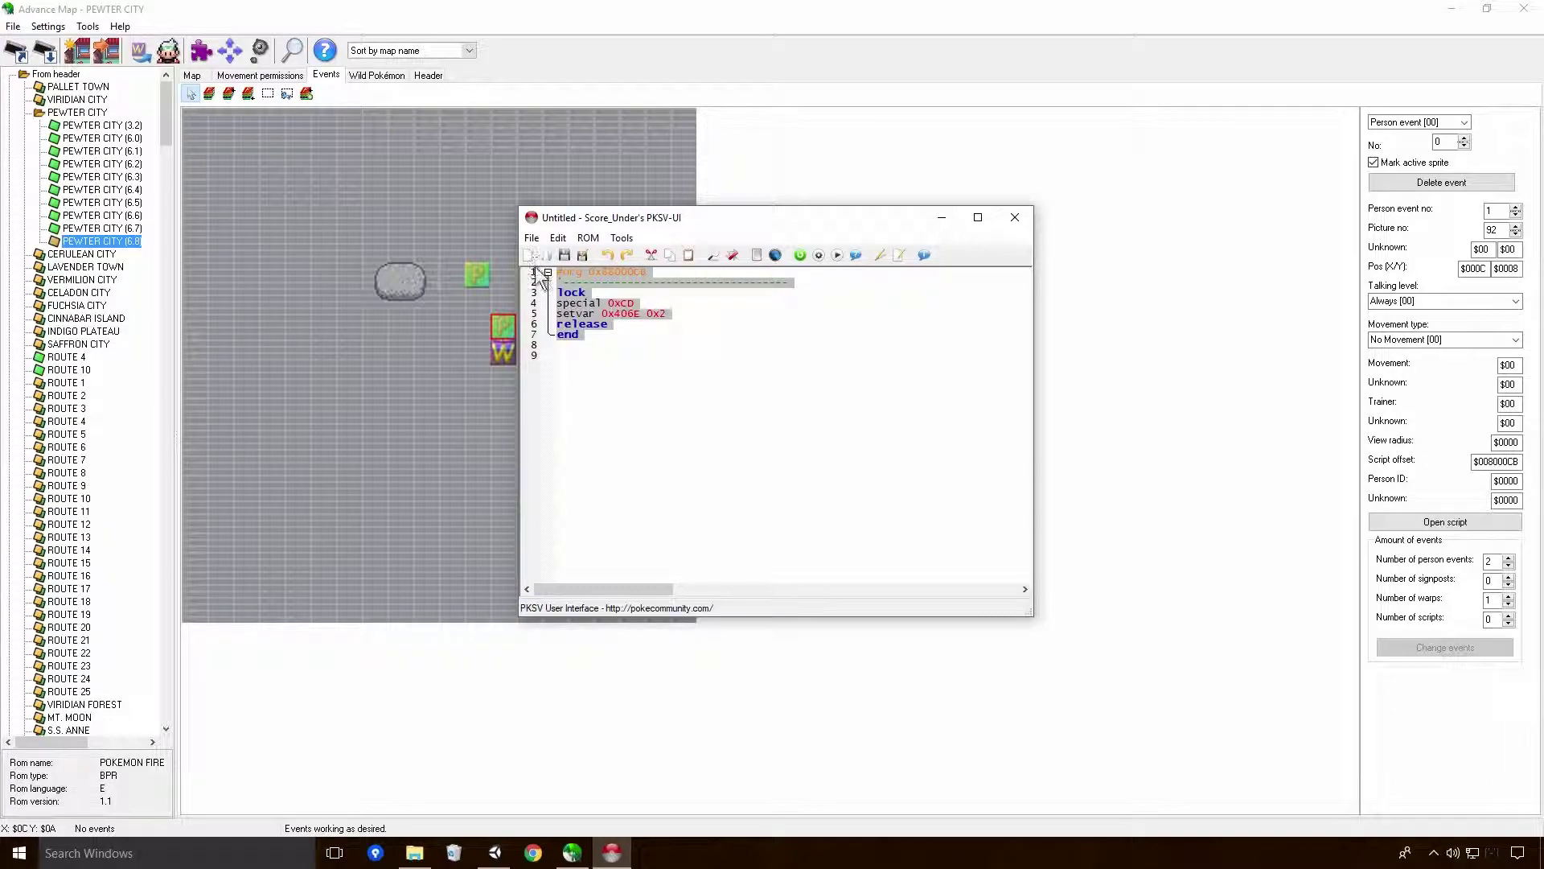
left_click(613, 349)
left_click_drag(716, 214, 201, 2)
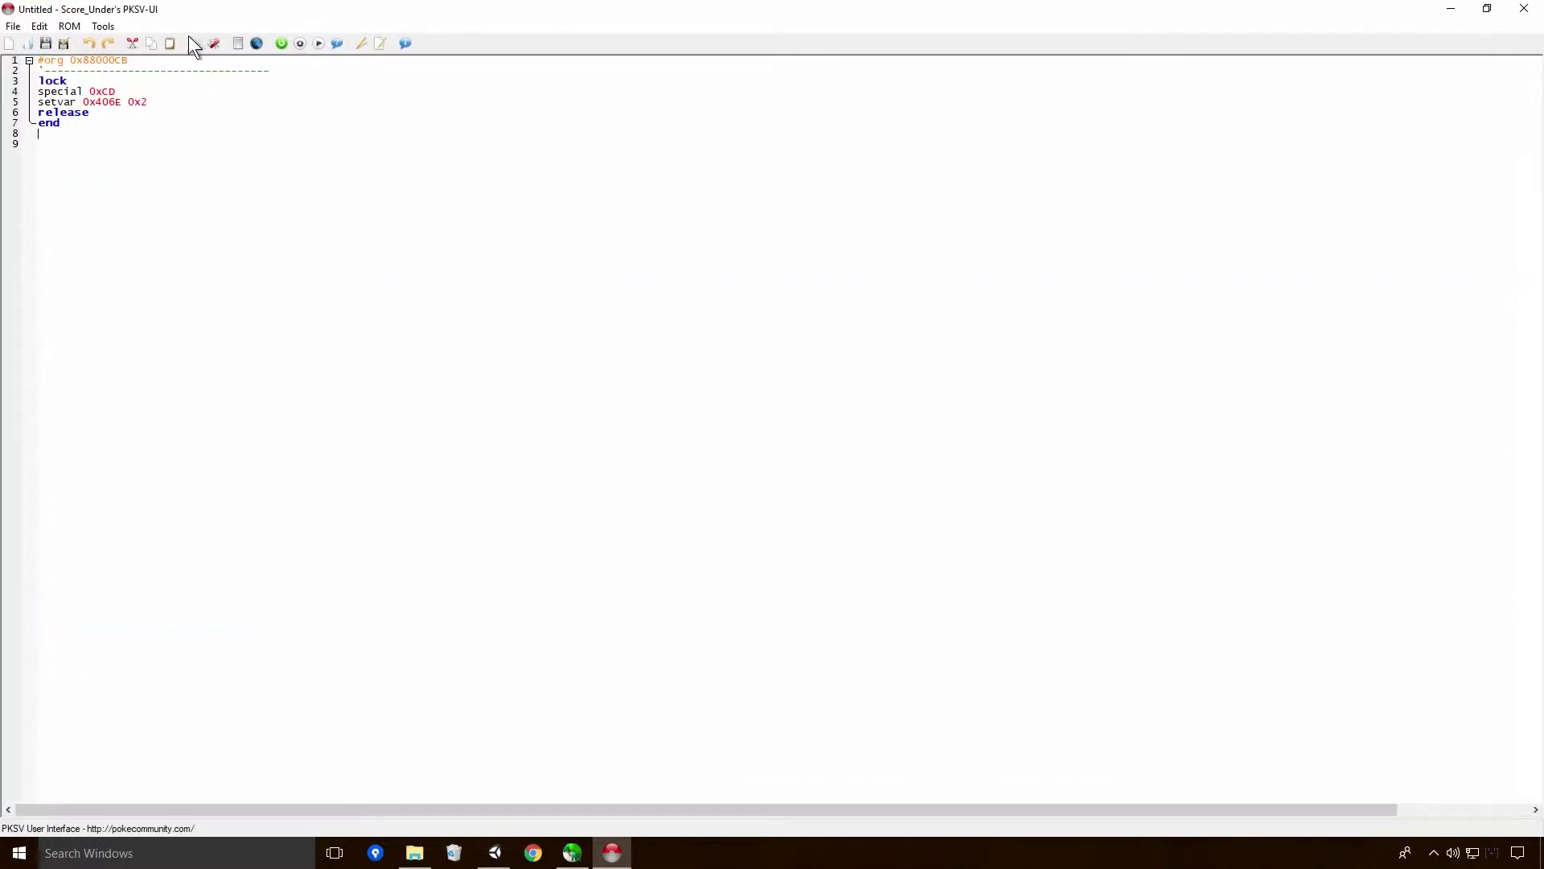
- Open Script Search, compile with the search script left empty, and dismiss the compiler log
left_click(95, 27)
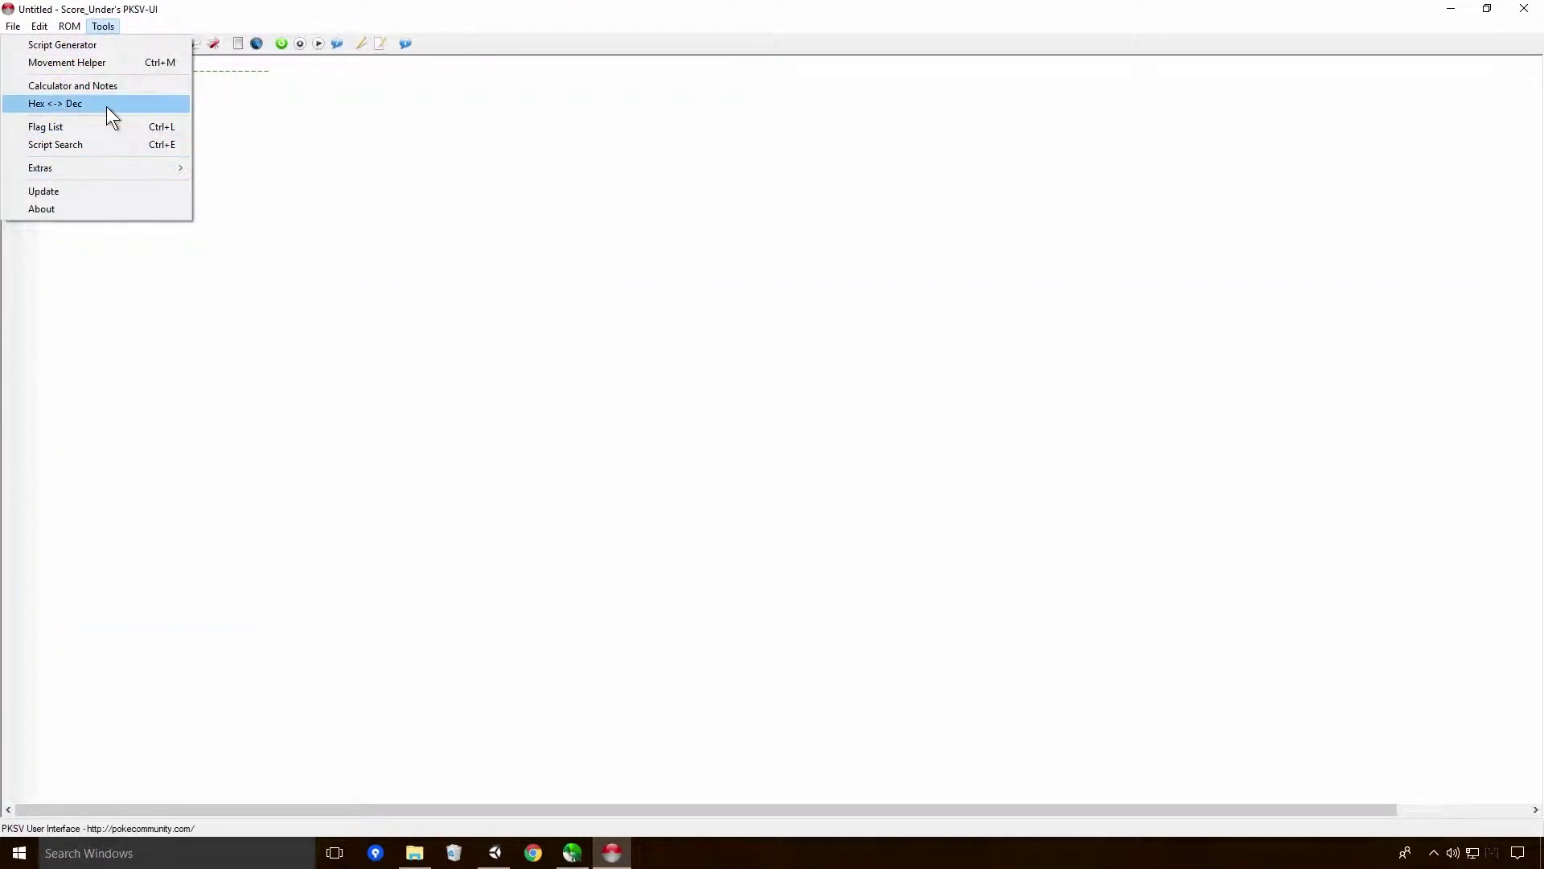
left_click(106, 145)
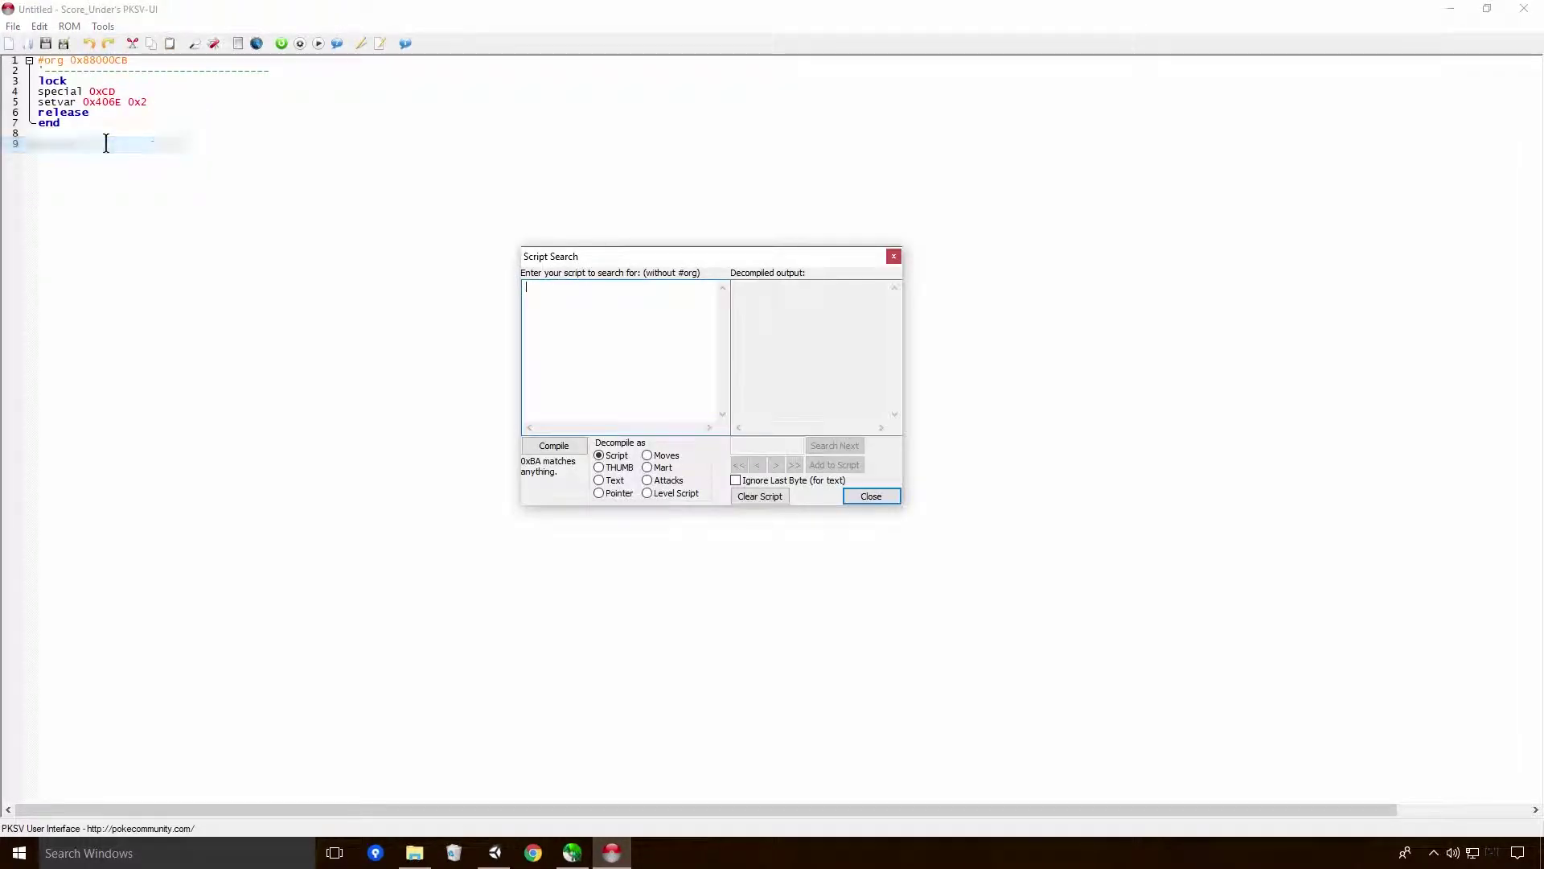
left_click_drag(133, 62, 49, 62)
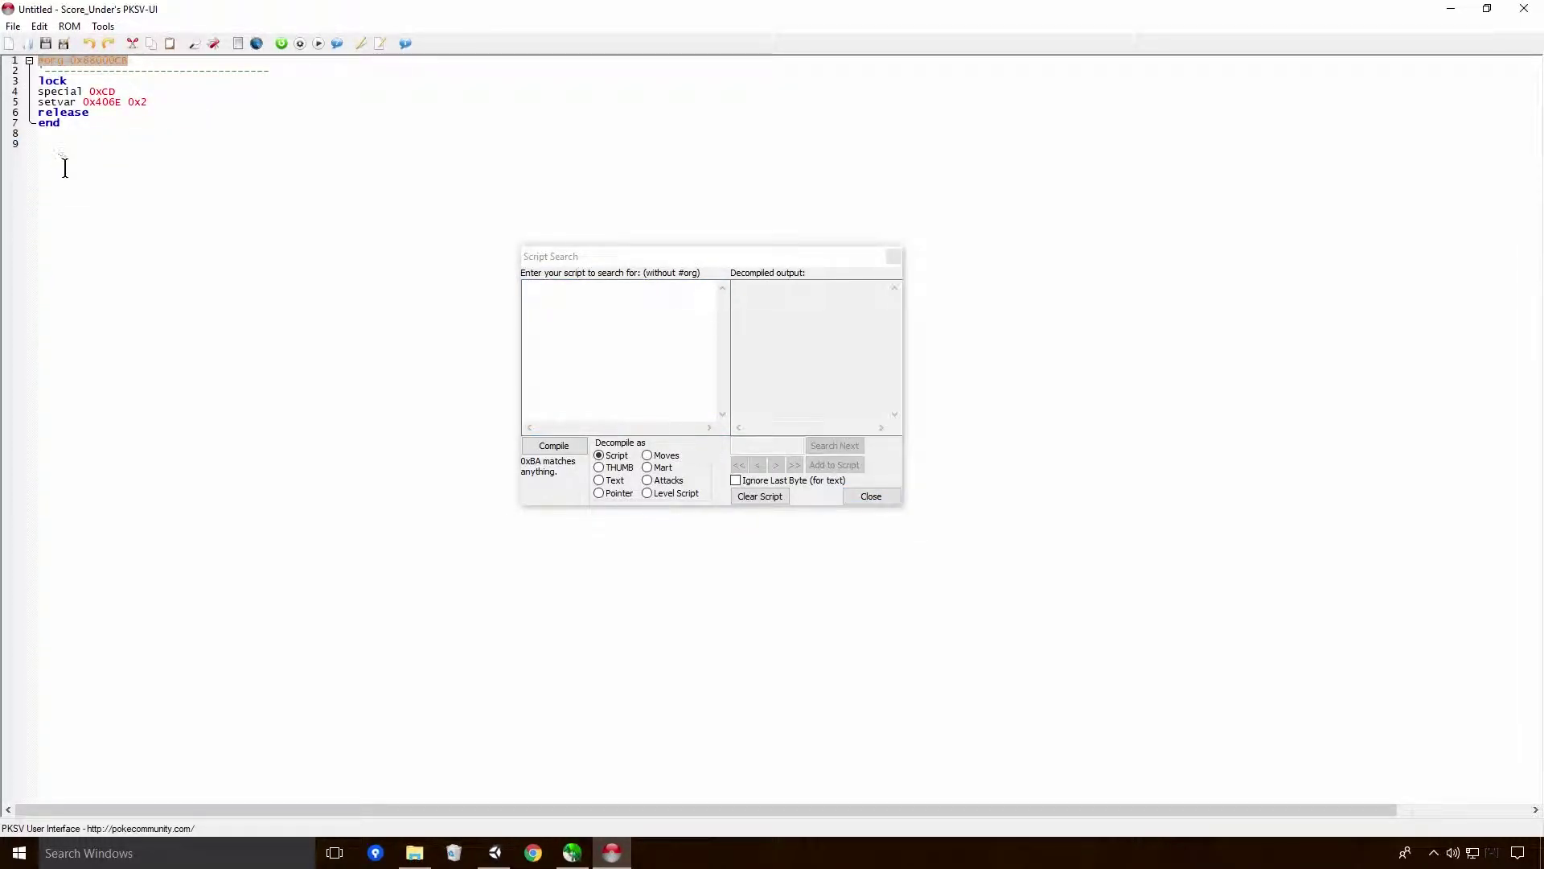
left_click(95, 63)
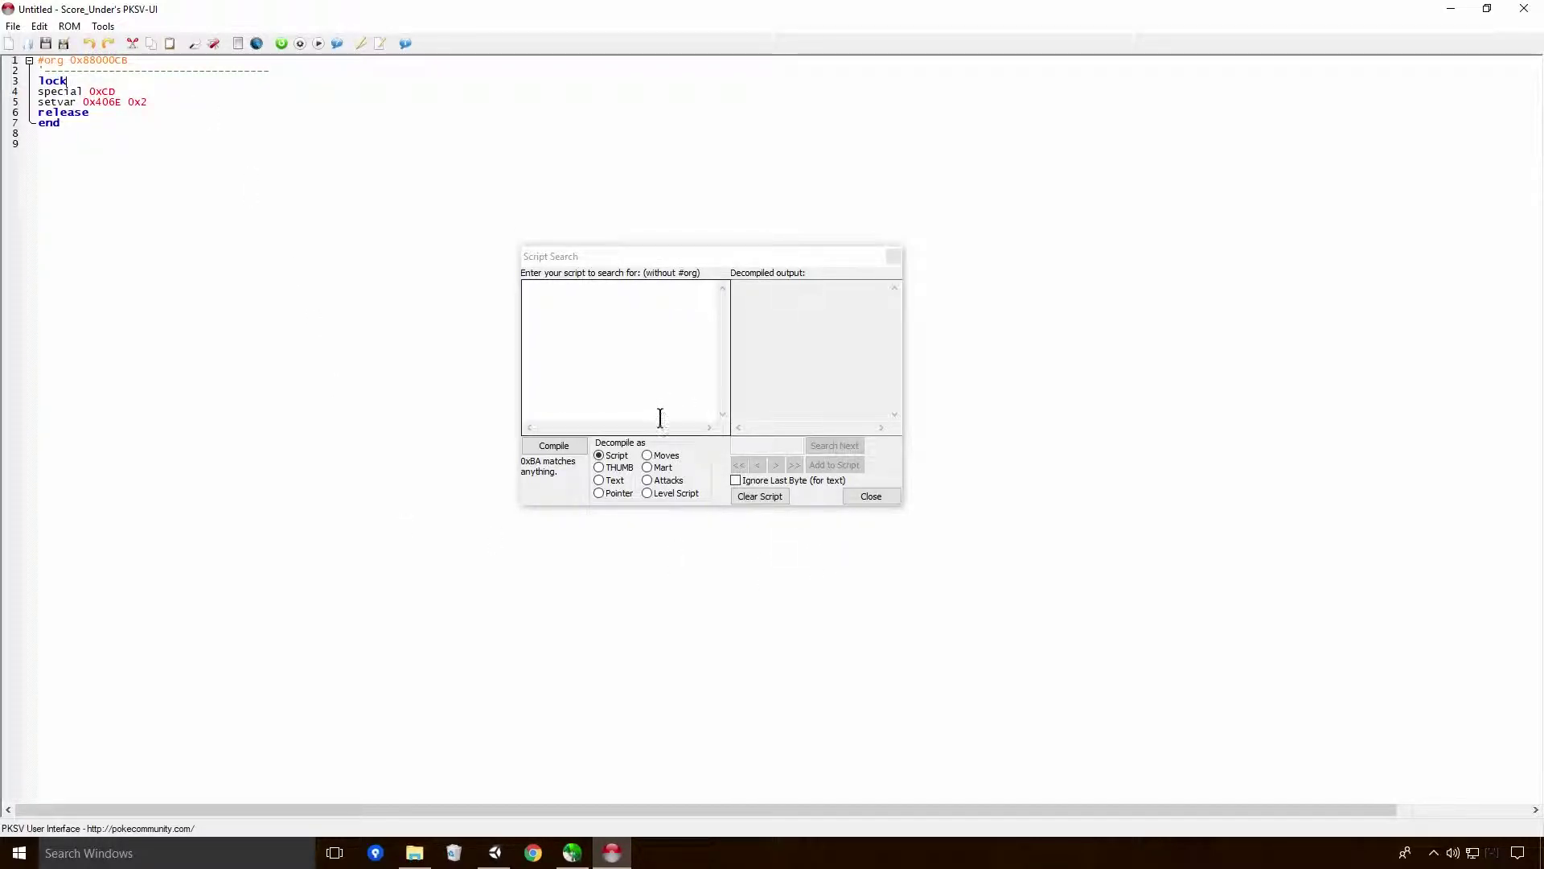
left_click(579, 446)
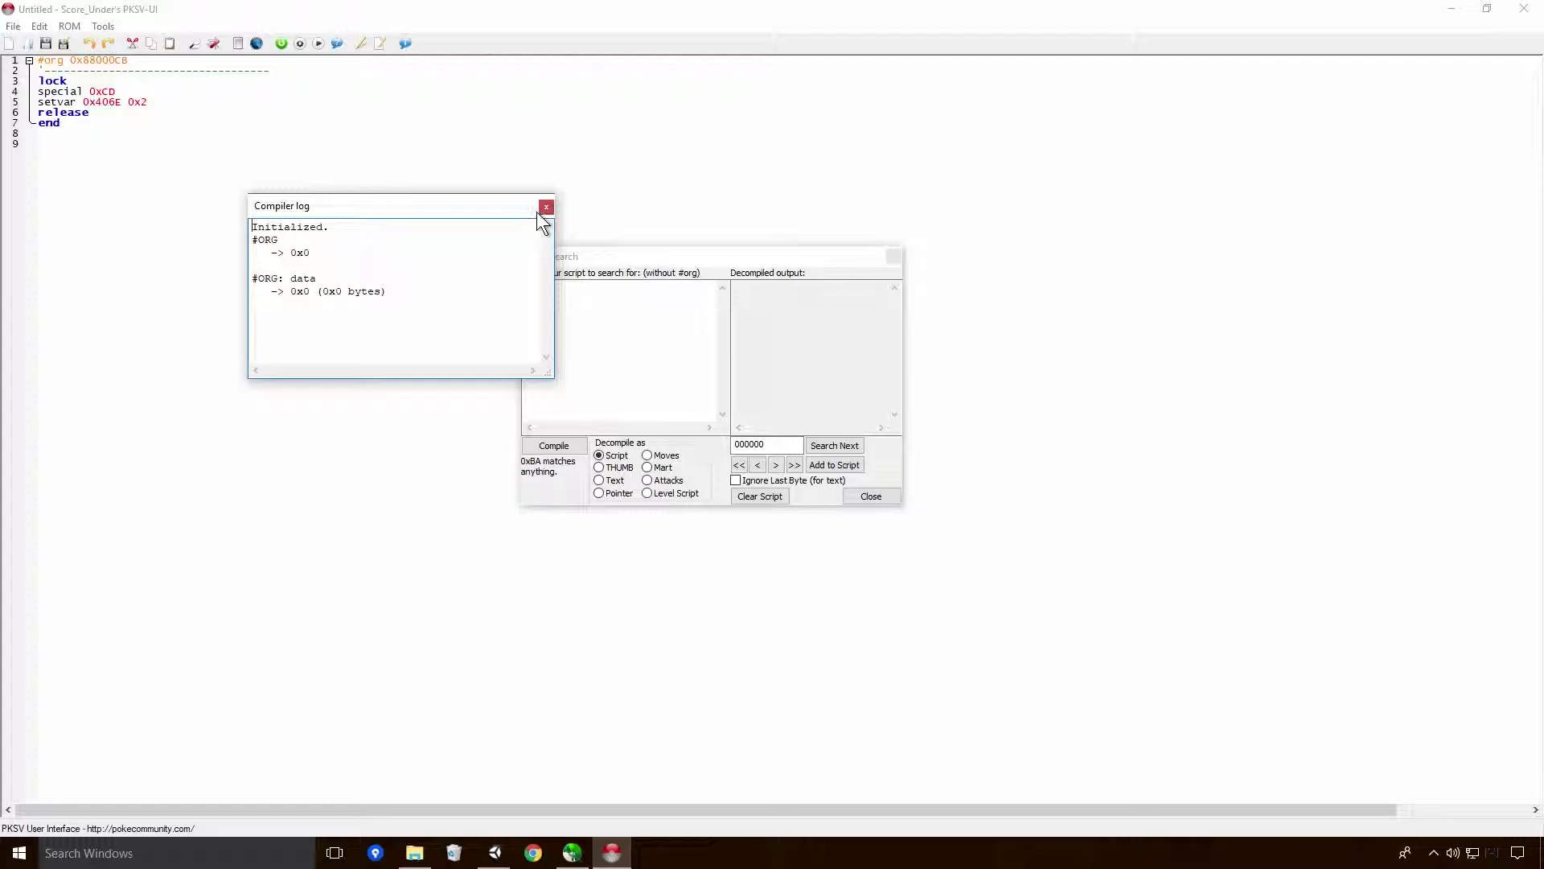
left_click(546, 207)
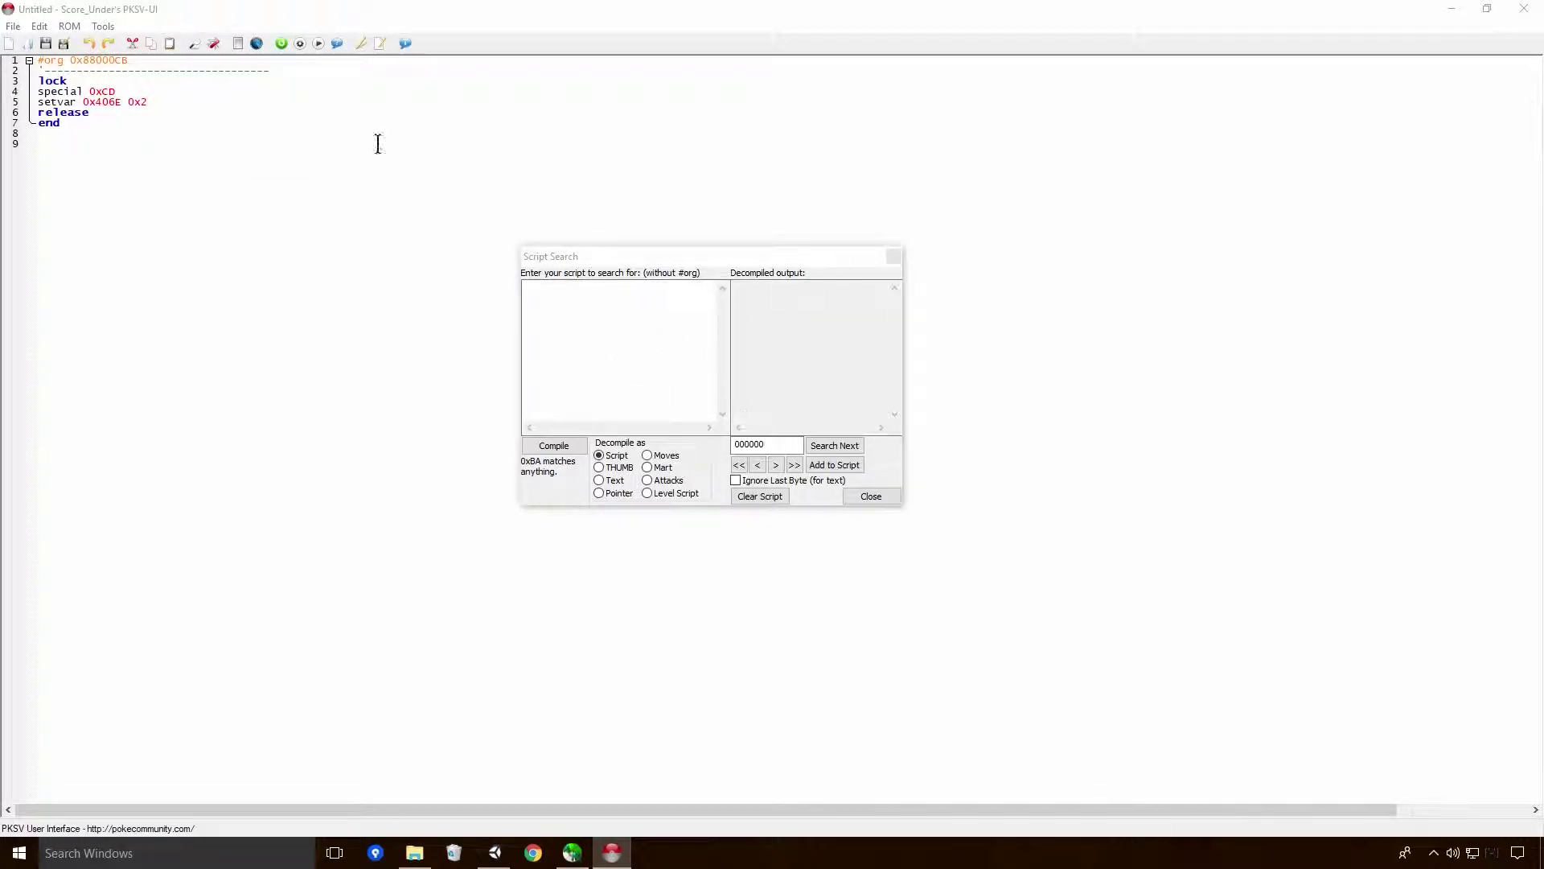
- Browse the ROM's decompiled script output forward from offset 000000 to 0x5A in Script Search
left_click(804, 438)
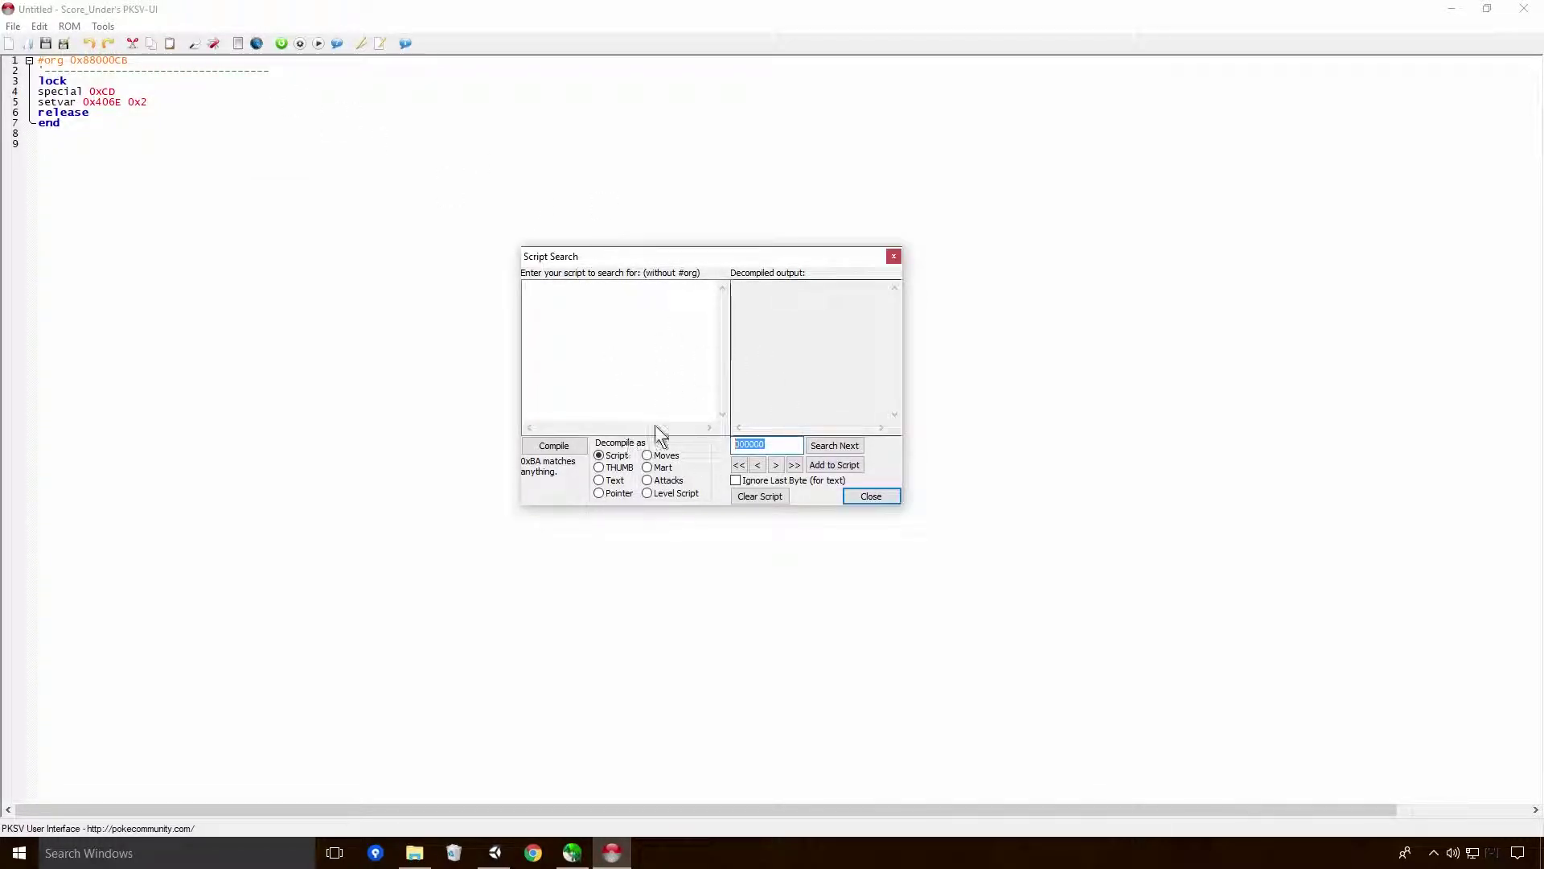
left_click(776, 464)
left_click(776, 466)
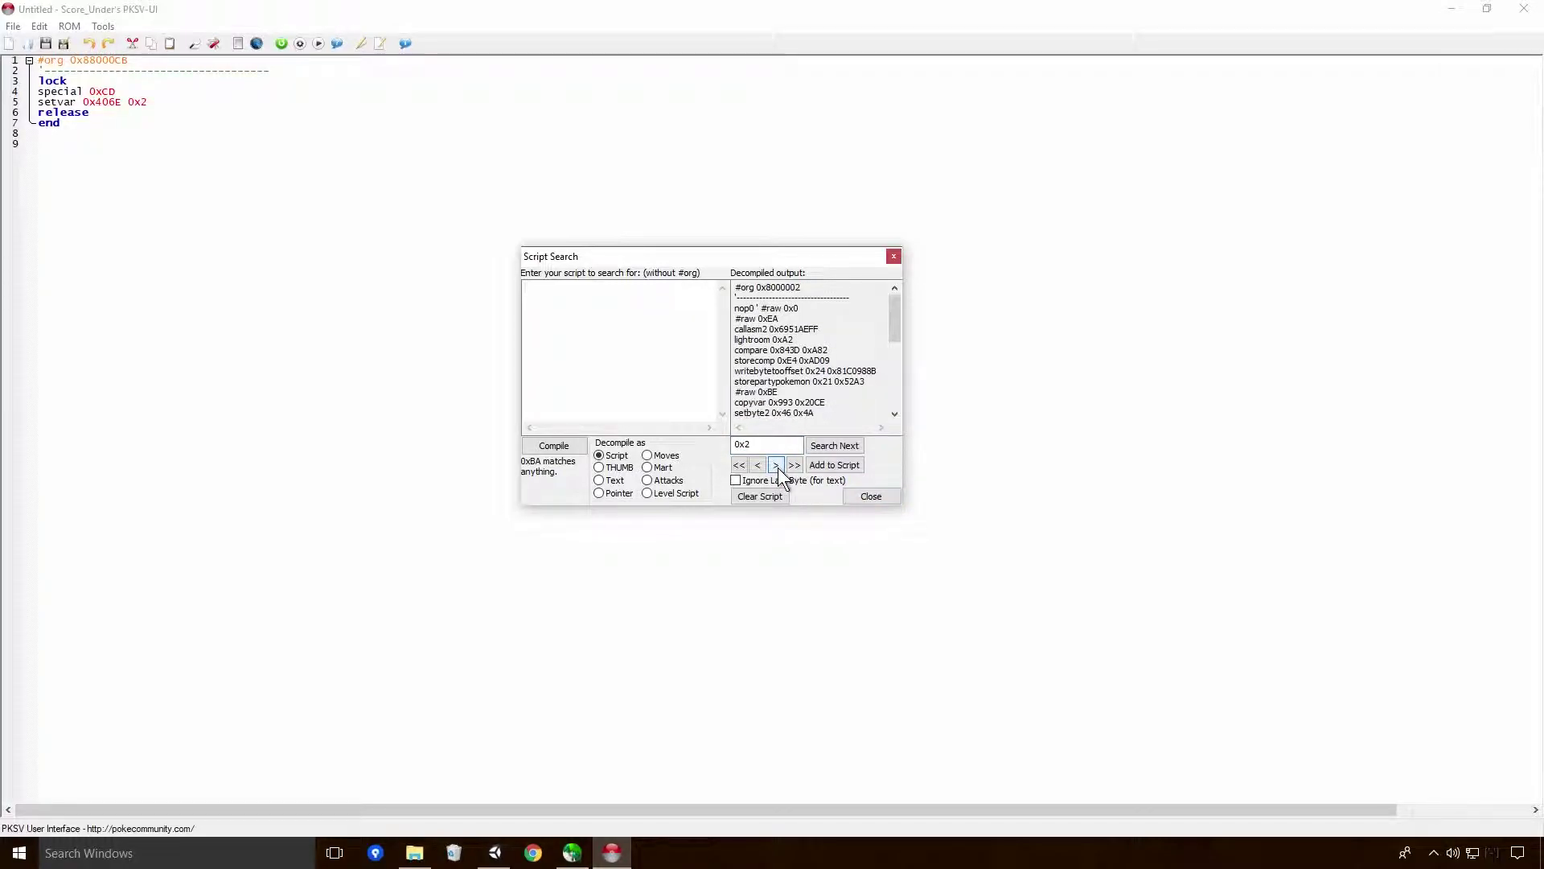
left_click(777, 466)
left_click(777, 466)
left_click(778, 466)
left_click(778, 466)
left_click(778, 467)
left_click(779, 466)
left_click(779, 467)
left_click(780, 466)
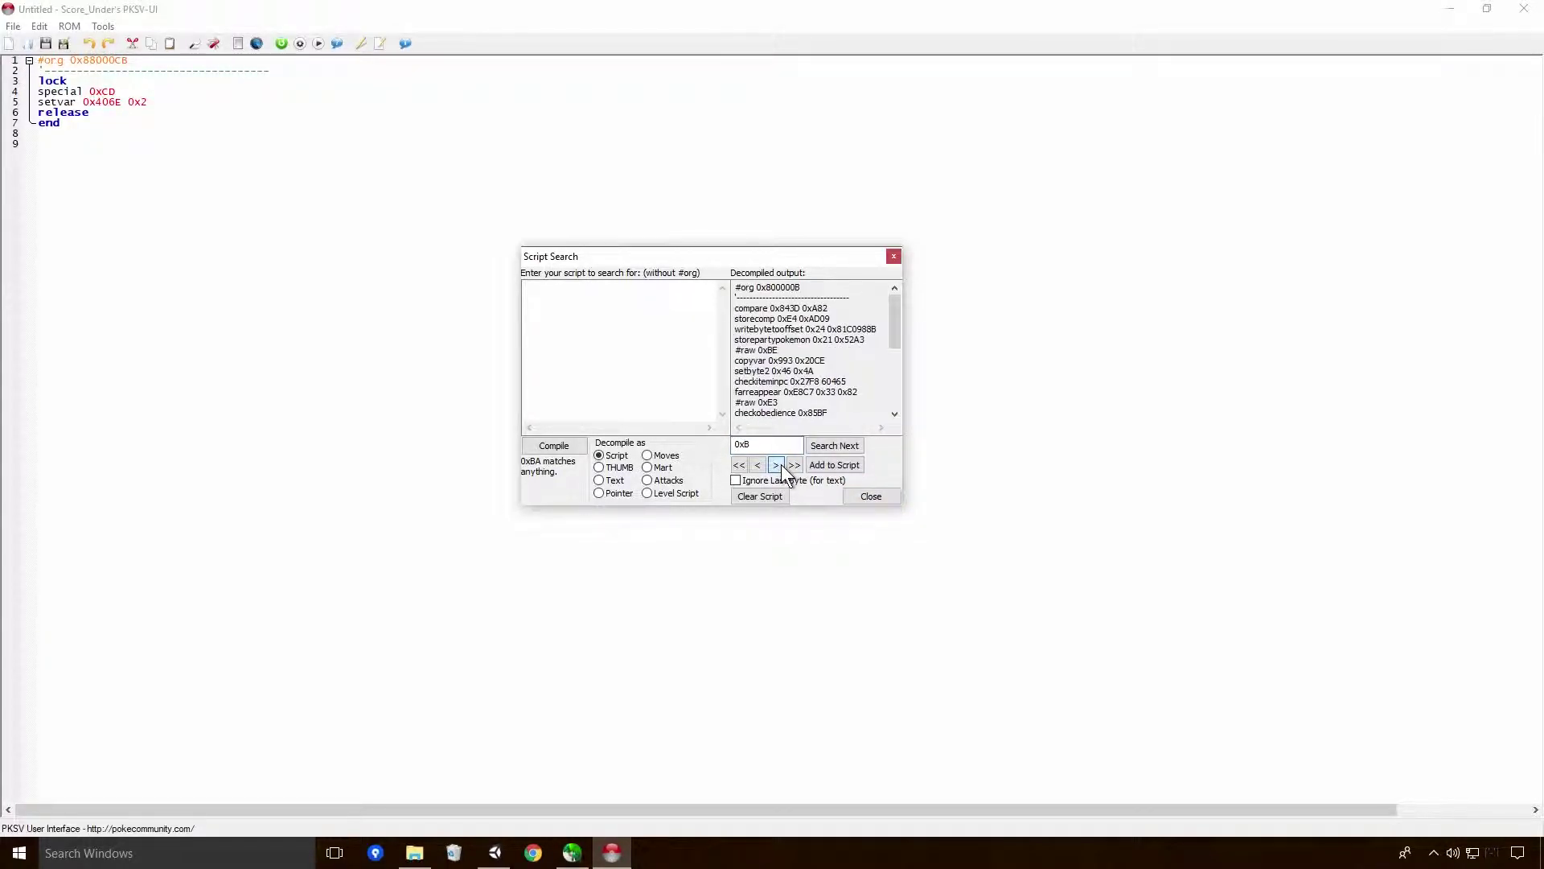
left_click(777, 465)
left_click(777, 466)
left_click(777, 466)
left_click(777, 465)
left_click(777, 466)
left_click(777, 466)
left_click(777, 466)
left_click(777, 466)
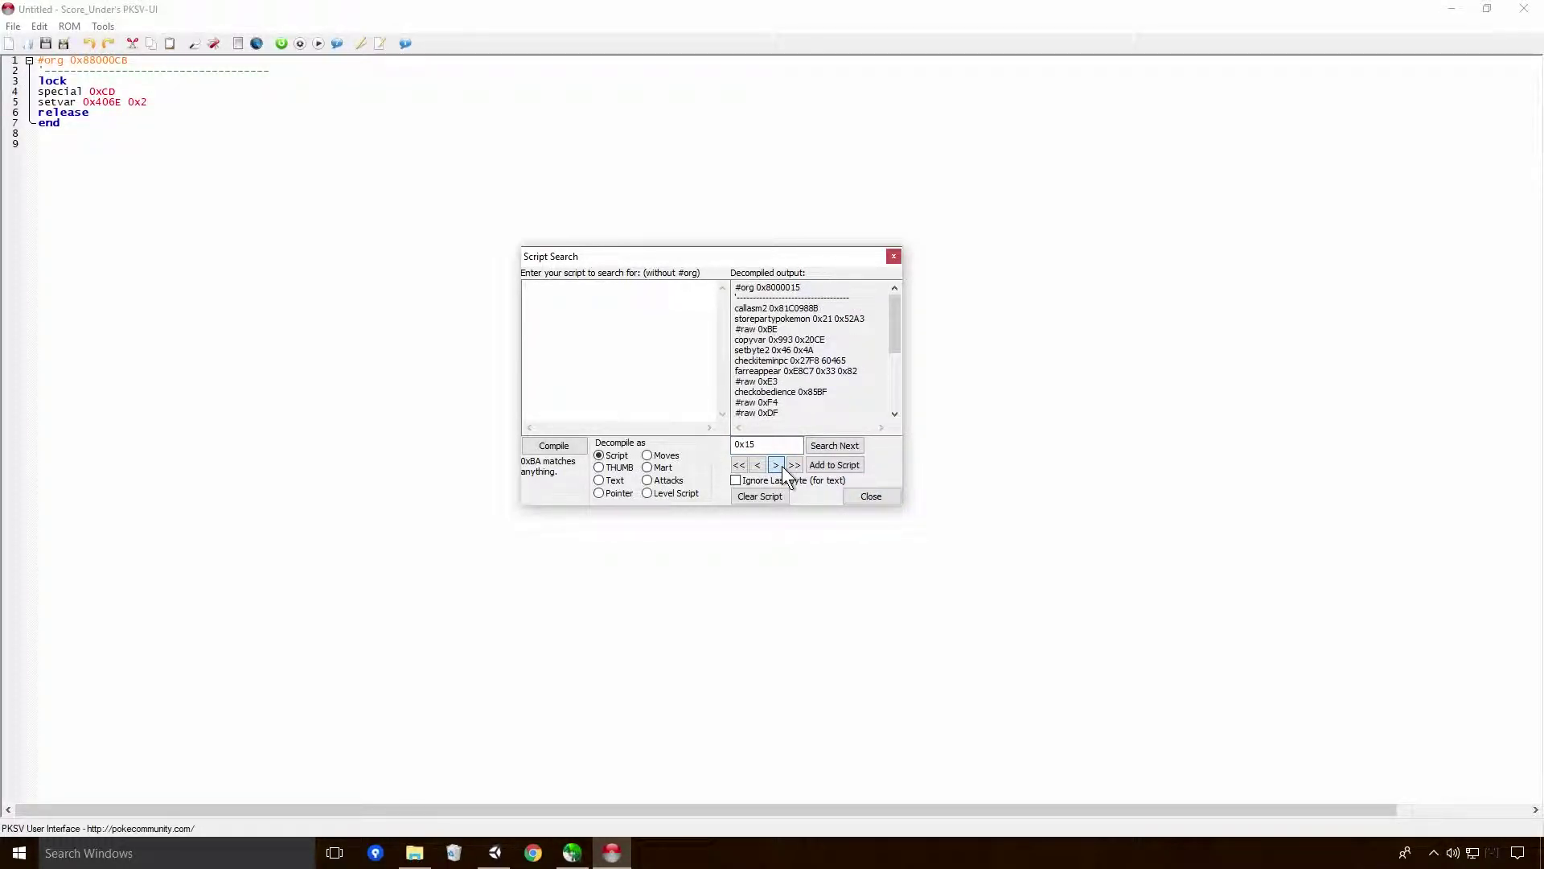
left_click(777, 465)
left_click(777, 466)
left_click(777, 465)
left_click(777, 466)
left_click(777, 466)
left_click(795, 465)
left_click(795, 466)
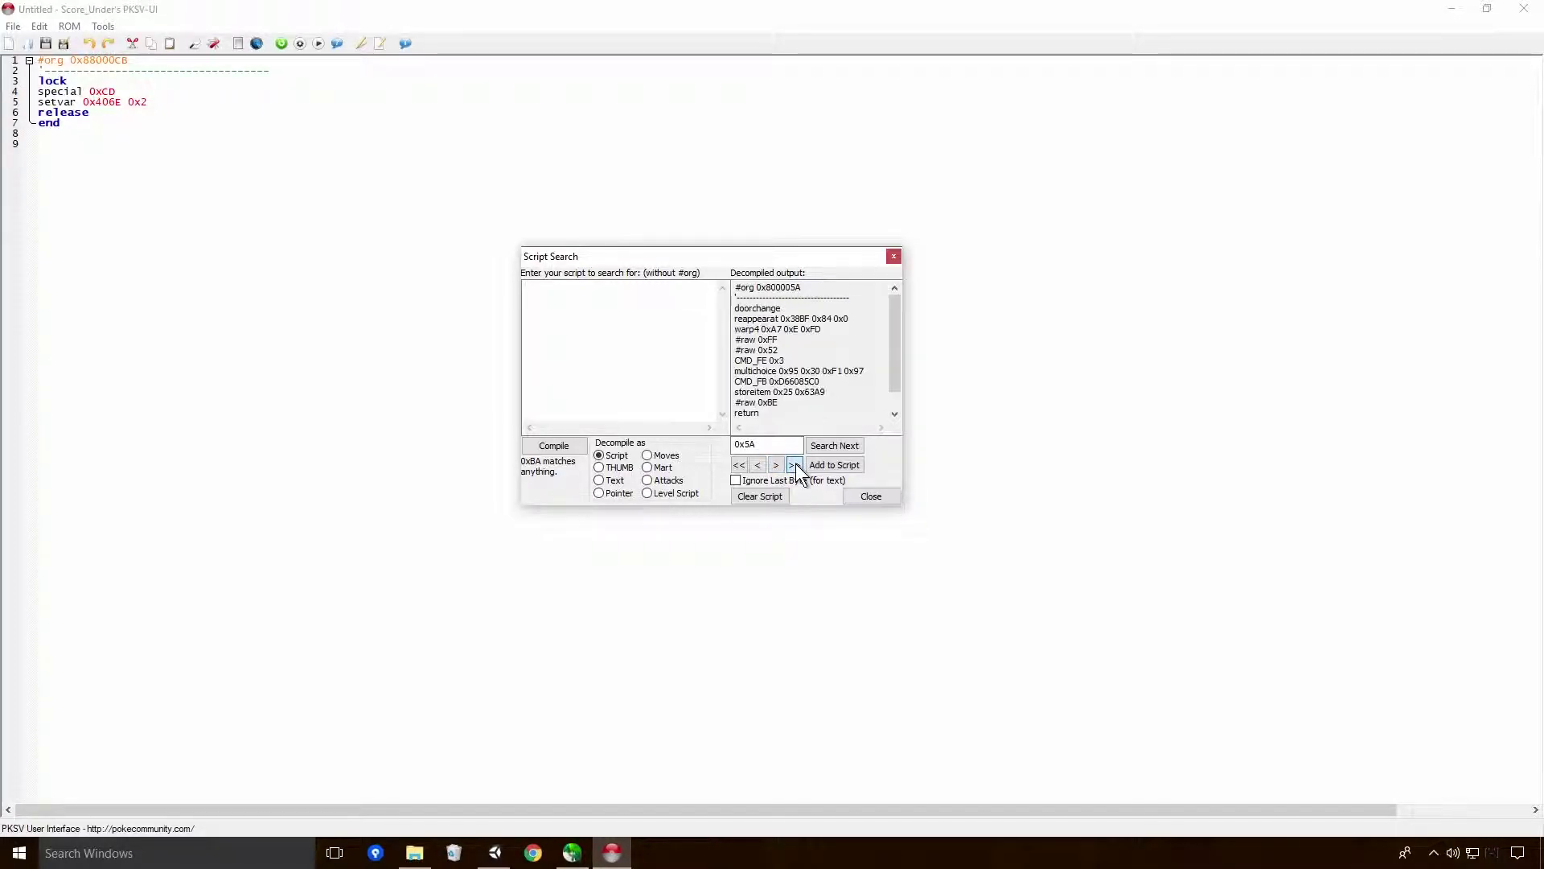
- Step the Script Search offset back to 0x4A and decompile it as THUMB code
left_click(739, 465)
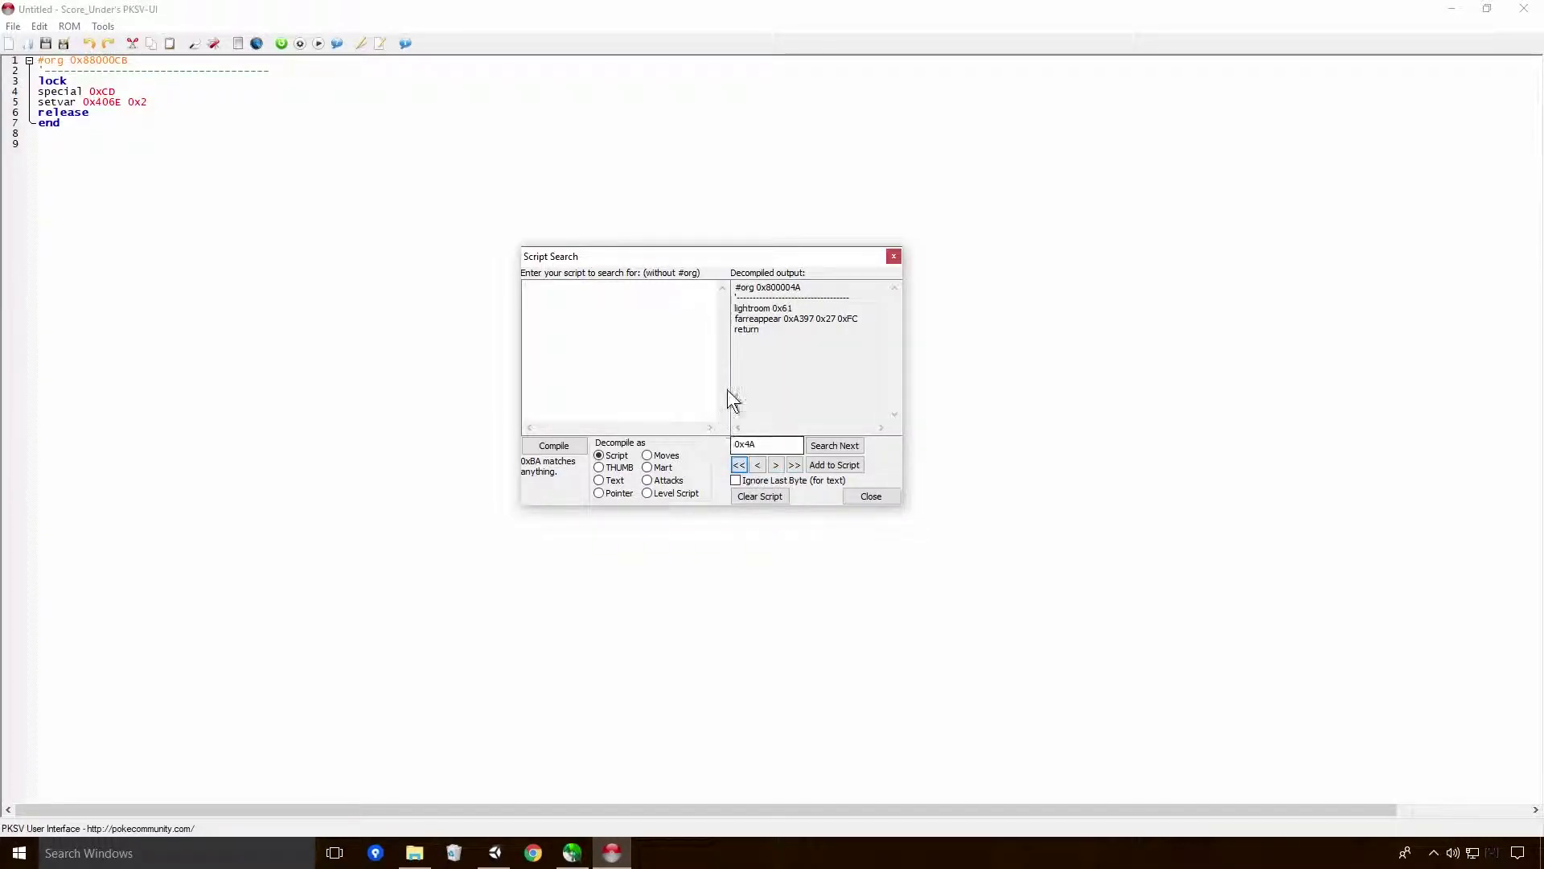
left_click(610, 468)
left_click(783, 467)
left_click(757, 465)
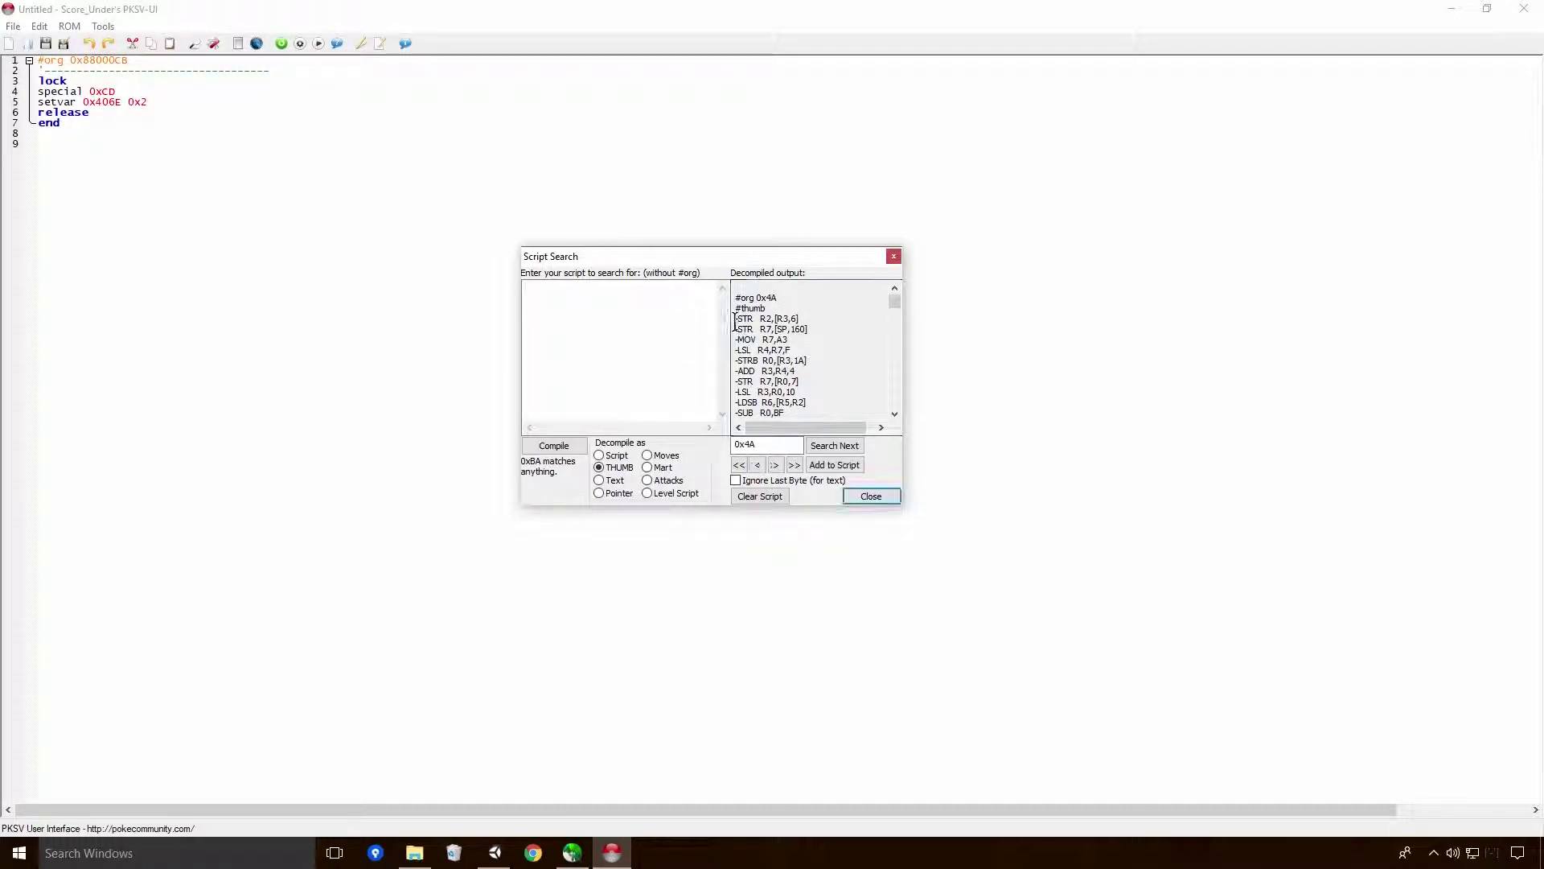
- Read through the THUMB listing from offset 0x4A down to the block at 0x134 and return to its beginning
left_click_drag(735, 318, 801, 386)
scroll(804, 395, "down", 6)
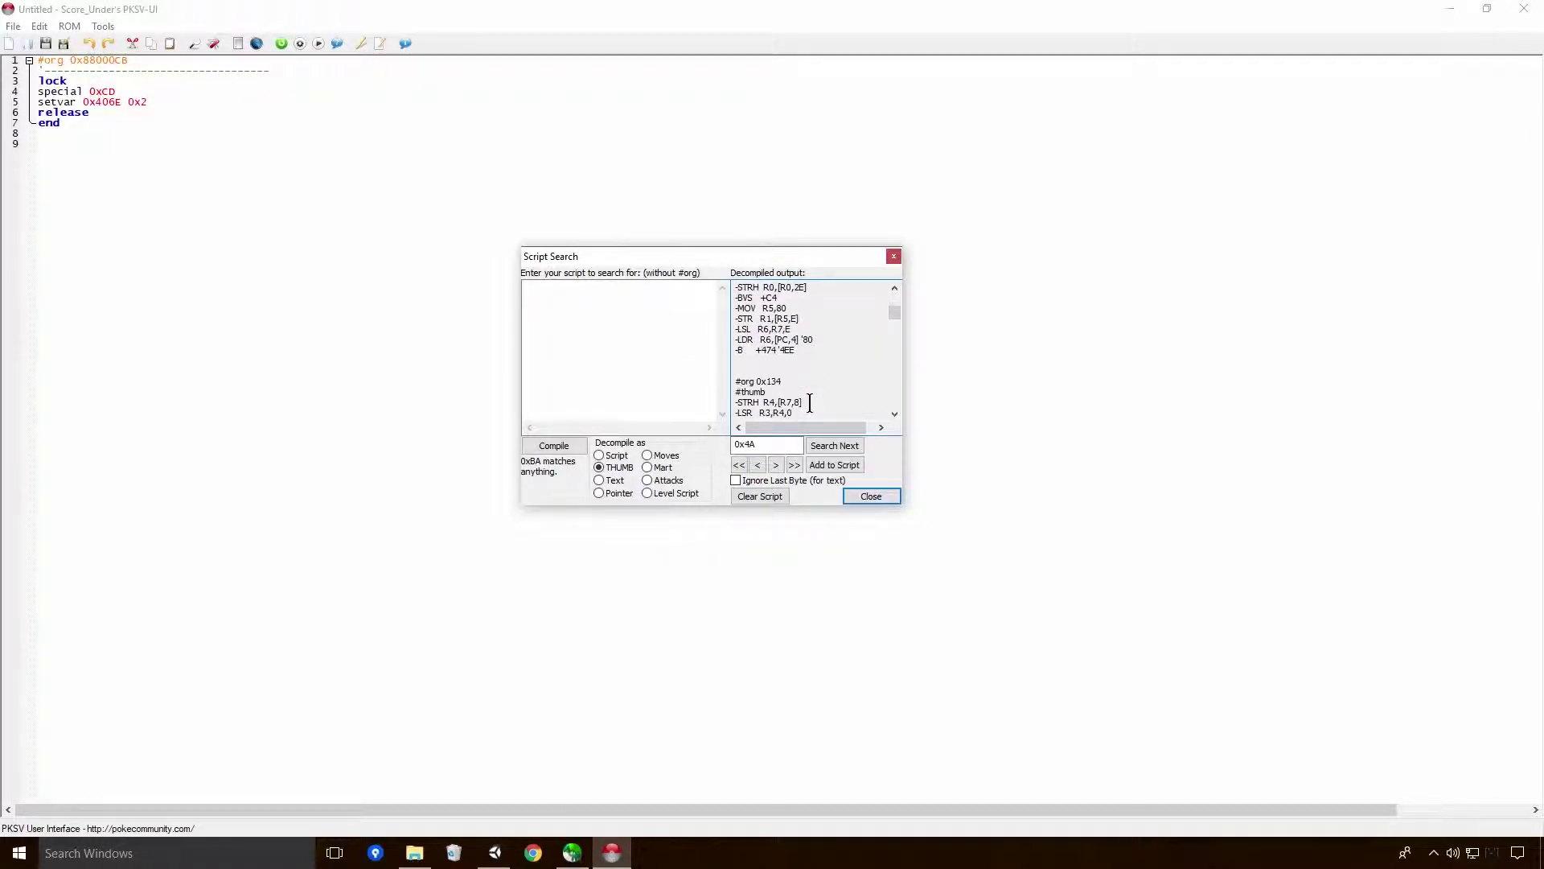
scroll(810, 404, "up", 2)
left_click_drag(798, 414, 760, 339)
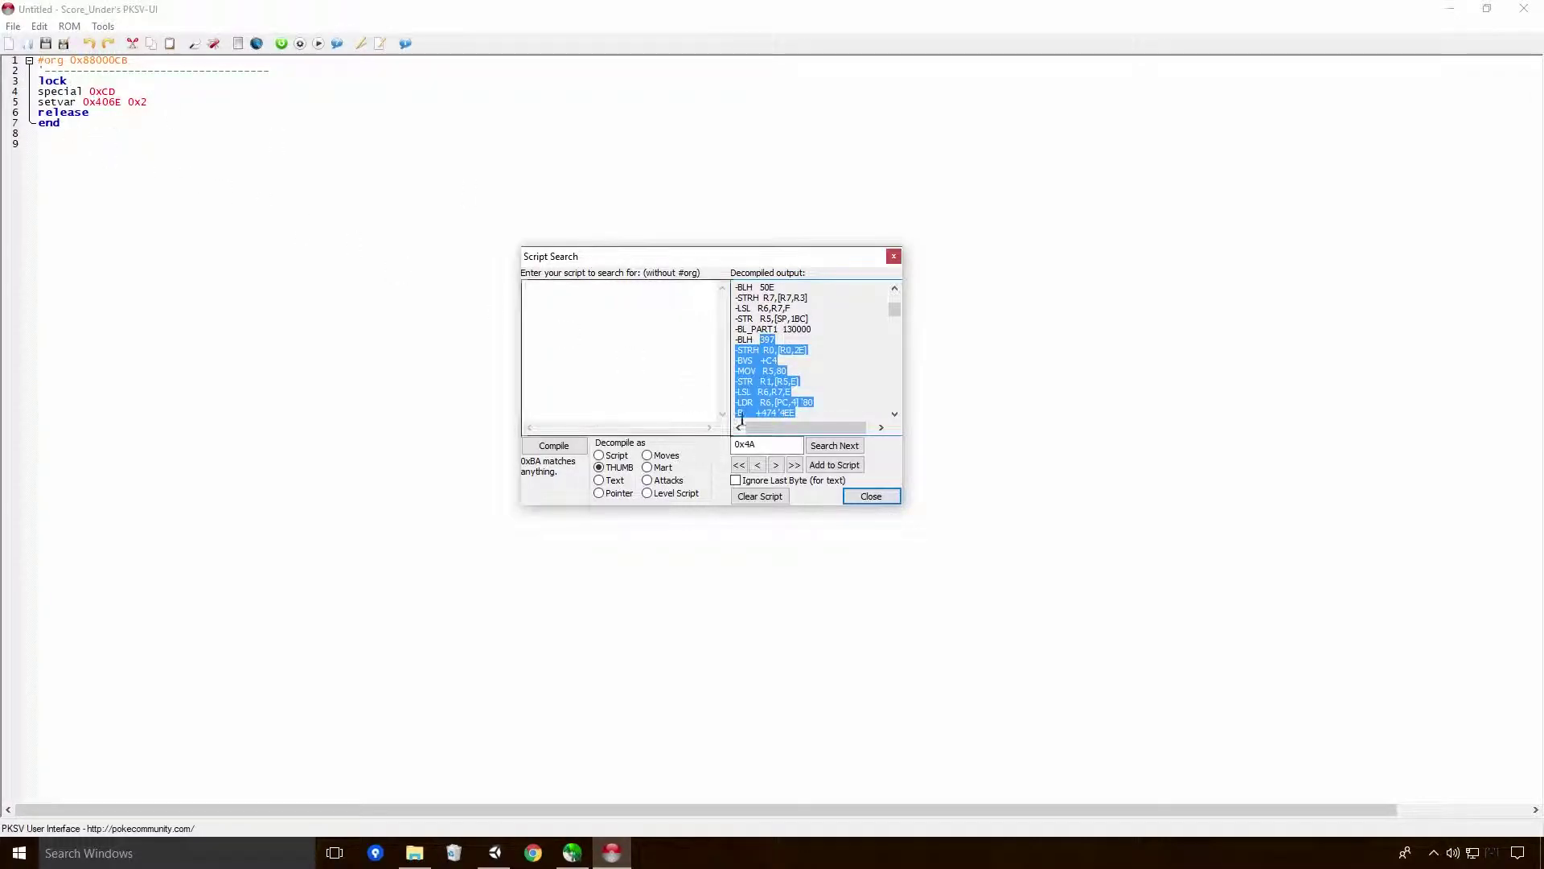
left_click(784, 404)
mouse_move(804, 410)
left_mouse_down()
mouse_move(772, 302)
mouse_move(803, 383)
left_mouse_up()
scroll(777, 360, "up", 4)
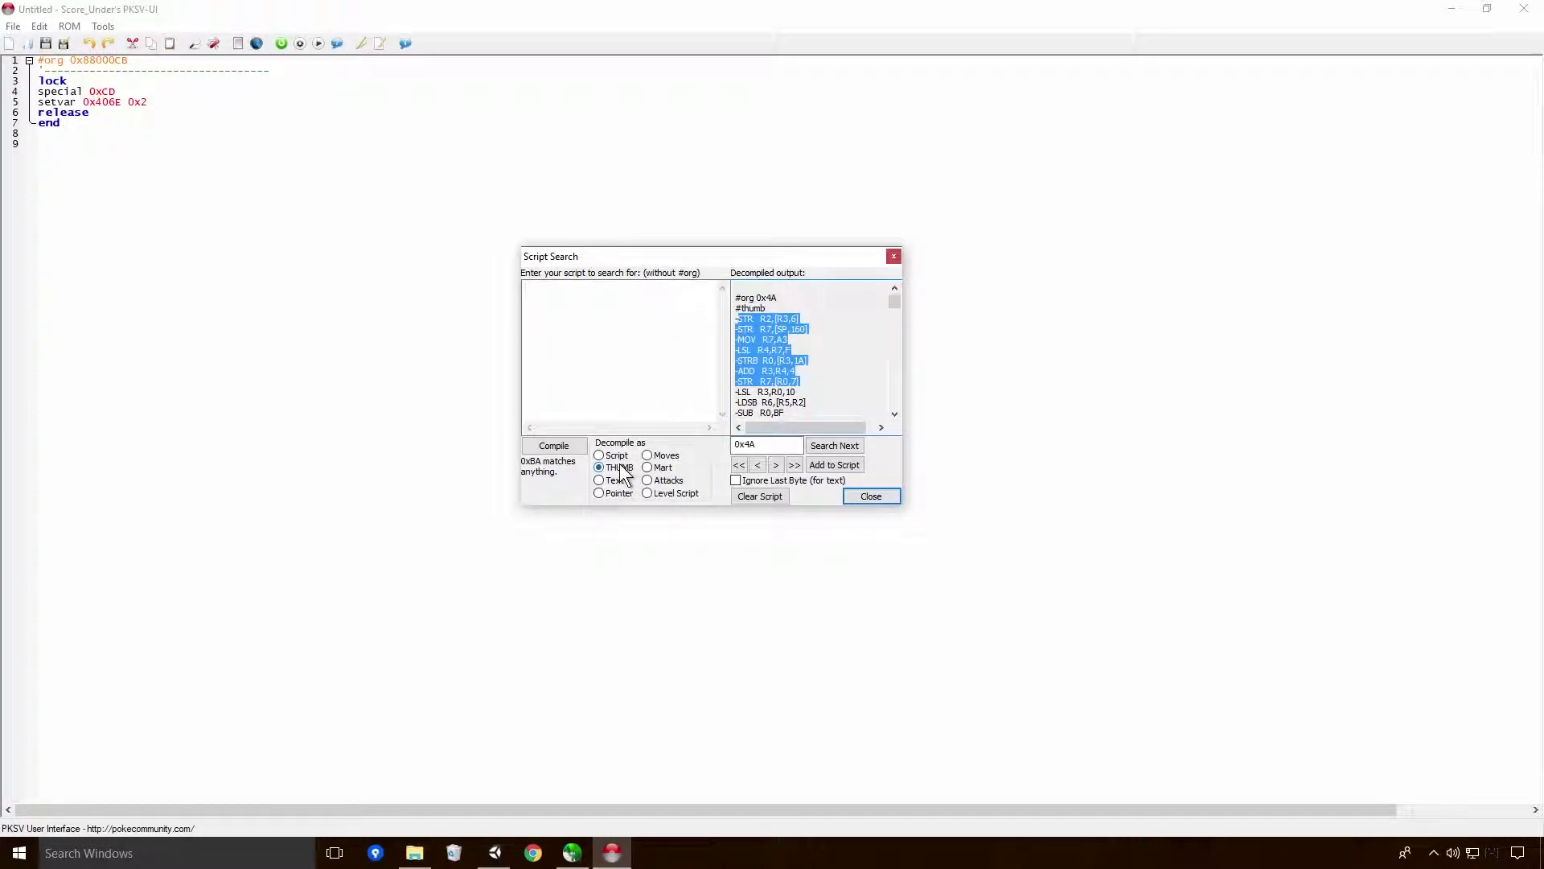
- Examine the #thumb directive and the instructions under offset 0x4A, and close Script Search
left_click_drag(737, 318, 805, 406)
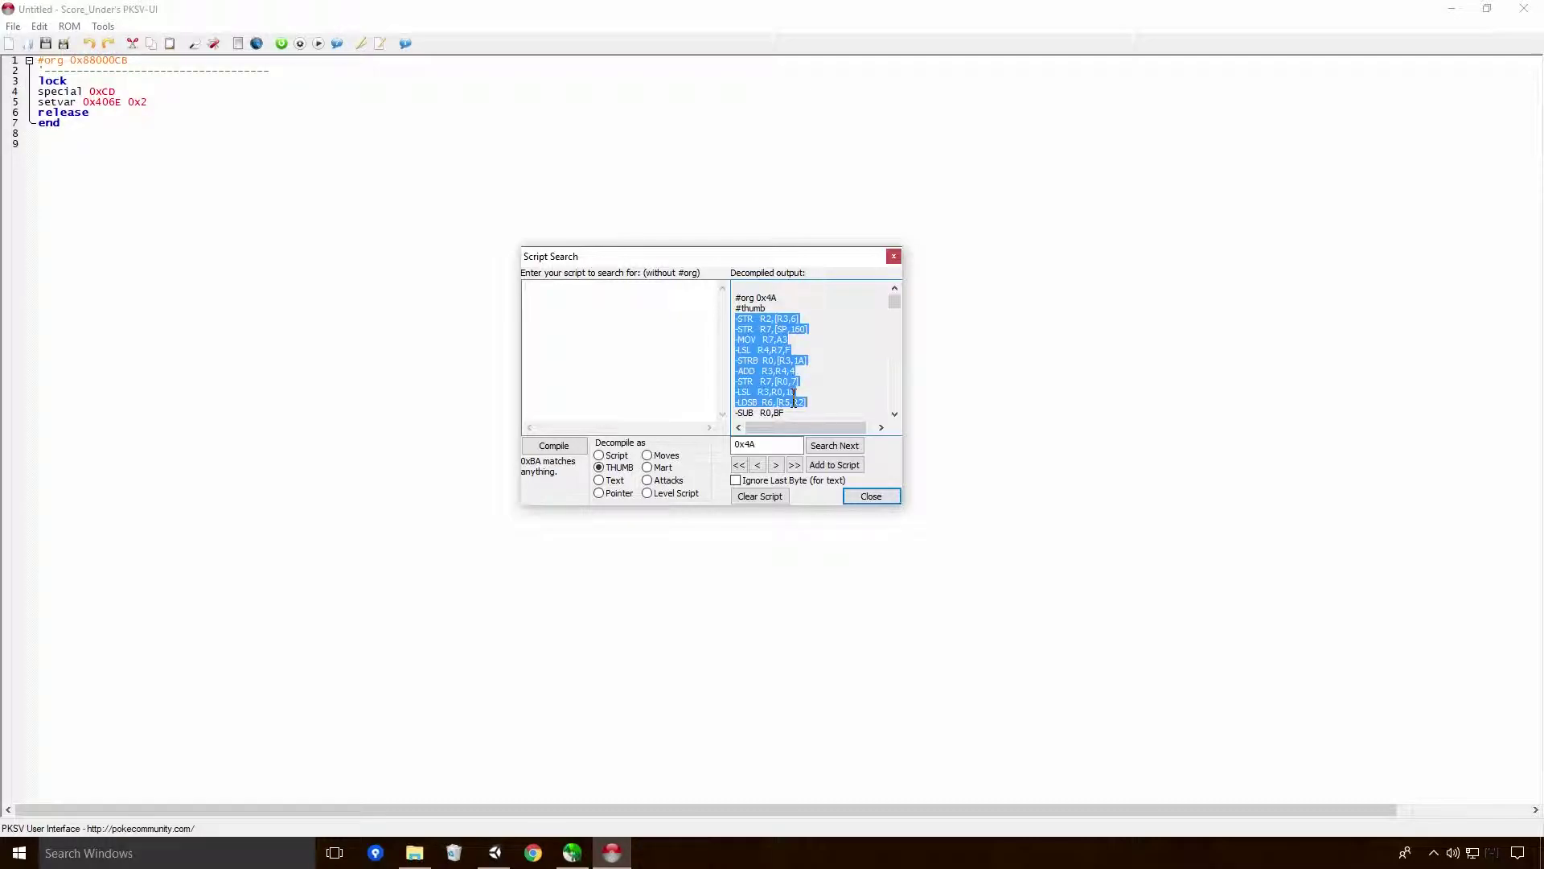
left_click(794, 399)
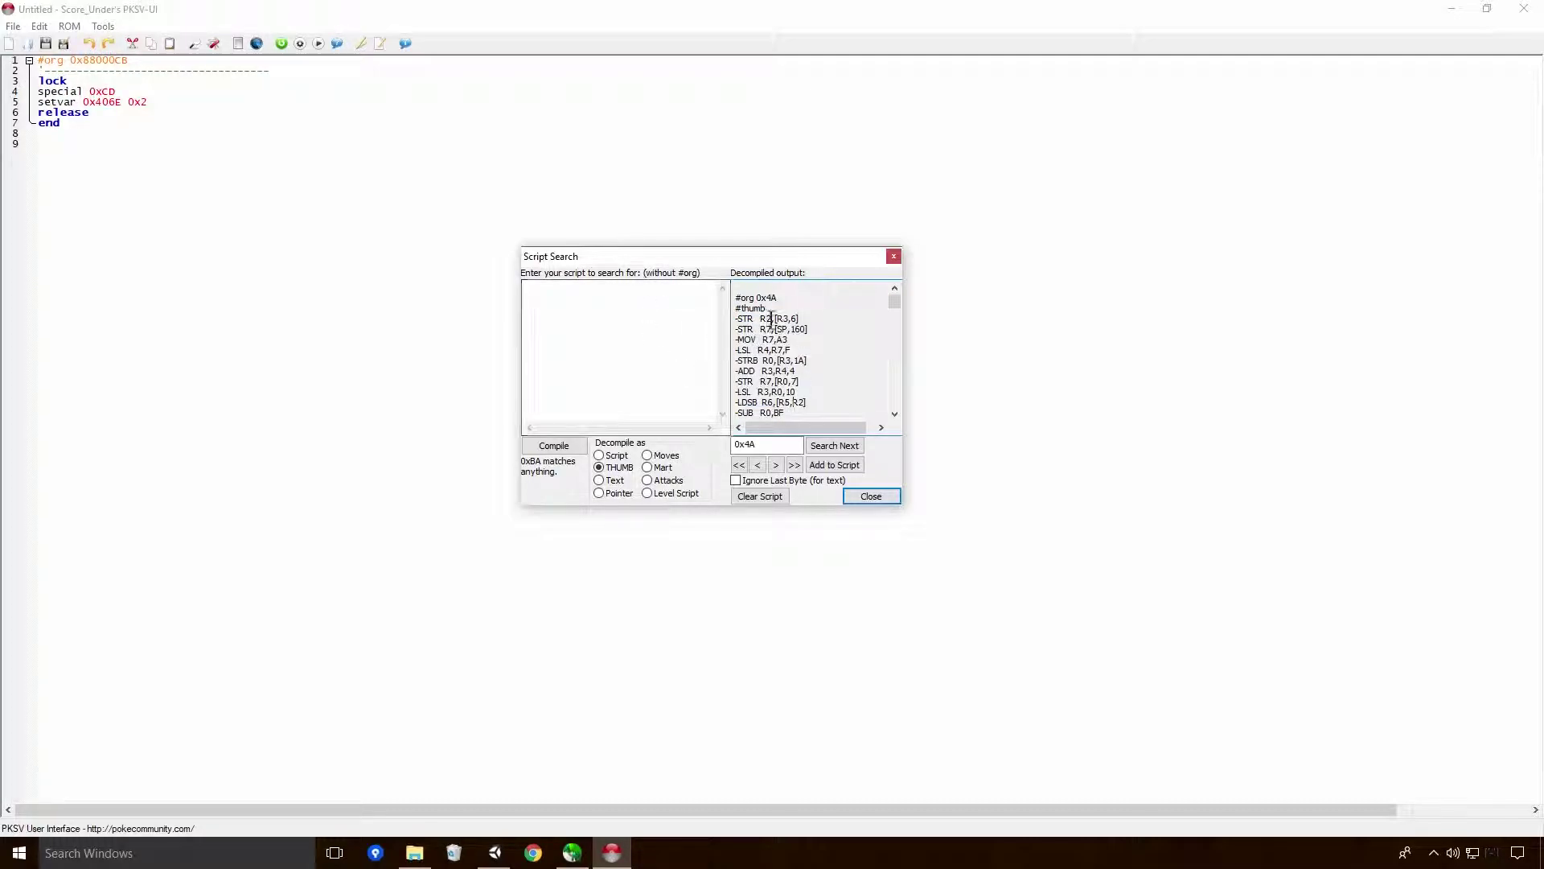
left_click_drag(767, 308, 741, 310)
left_click(770, 308)
double_click(756, 309)
left_click(774, 330)
scroll(774, 330, "down", 15)
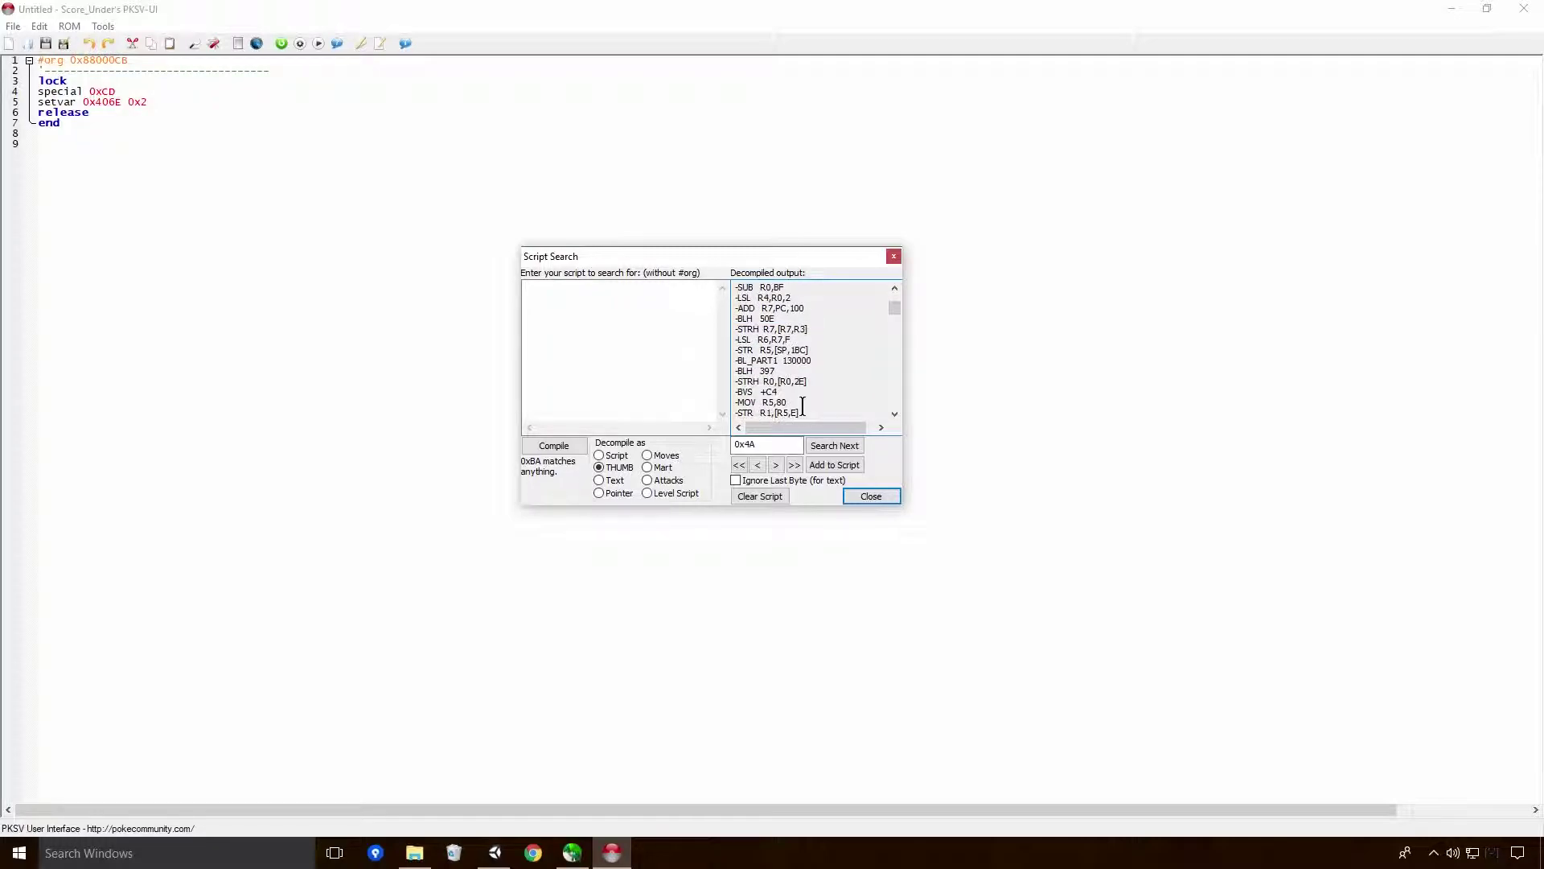
left_click_drag(811, 406, 734, 330)
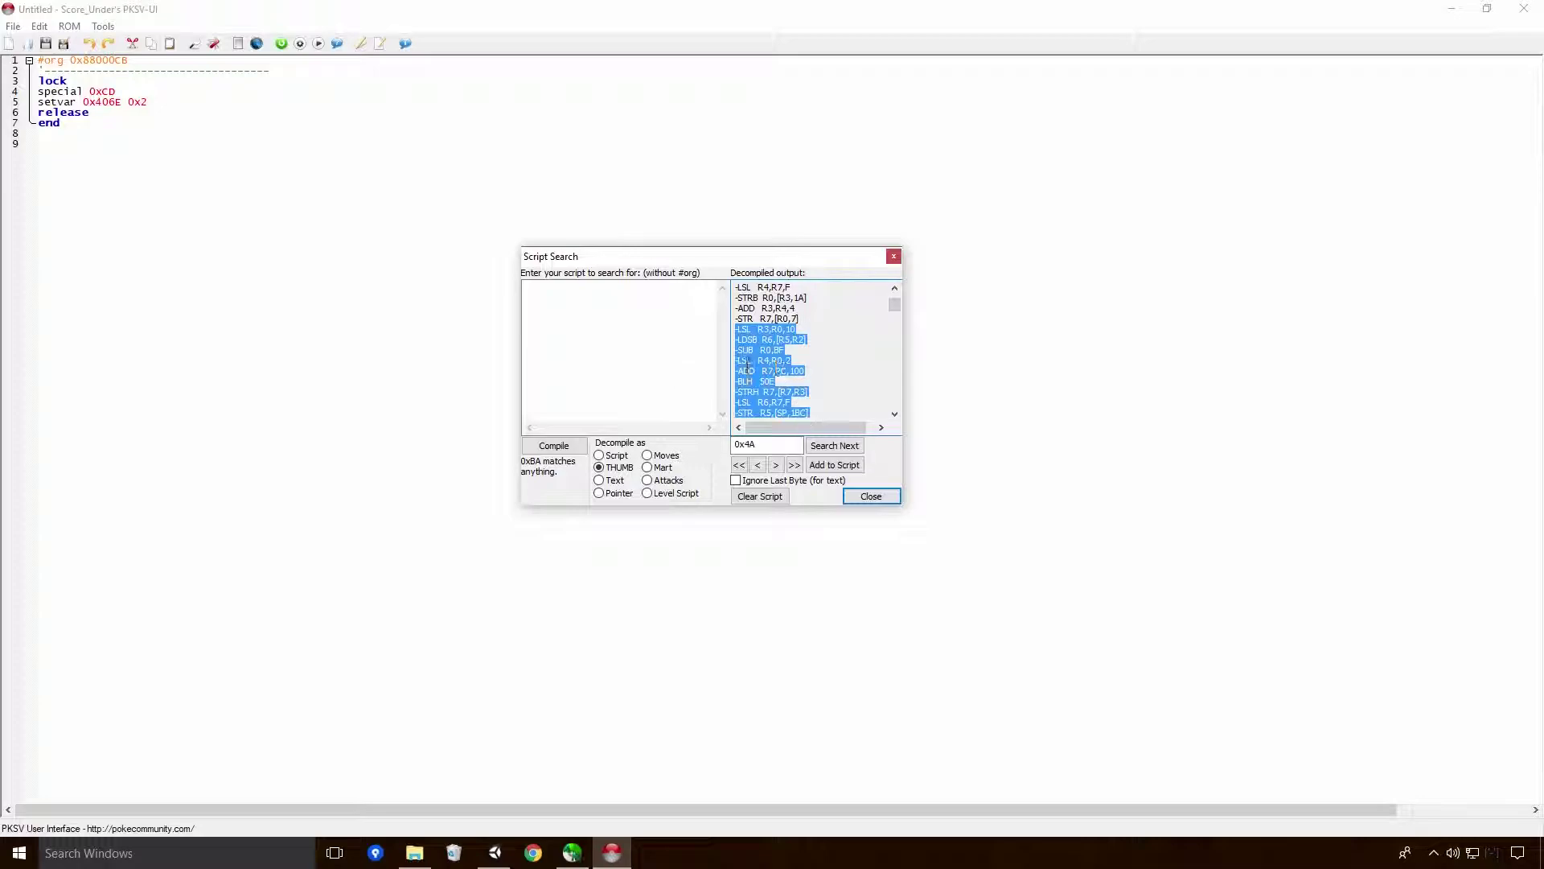
left_click(875, 495)
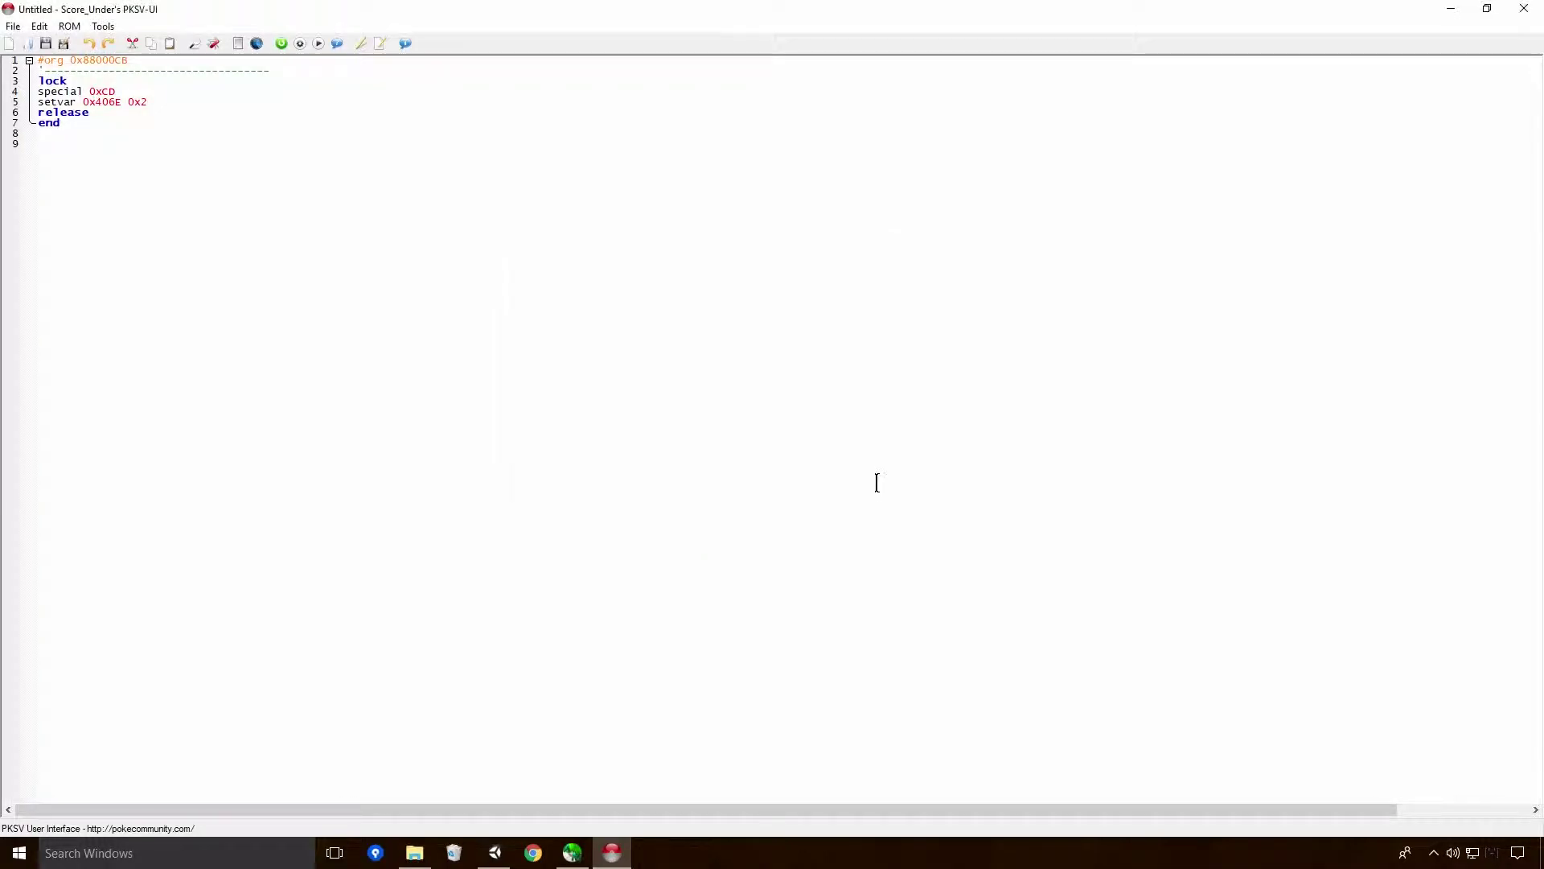
- Switch to Unity, launch the ROM from State 2, and walk the player through the warp into the Safari Game area
left_click(495, 853)
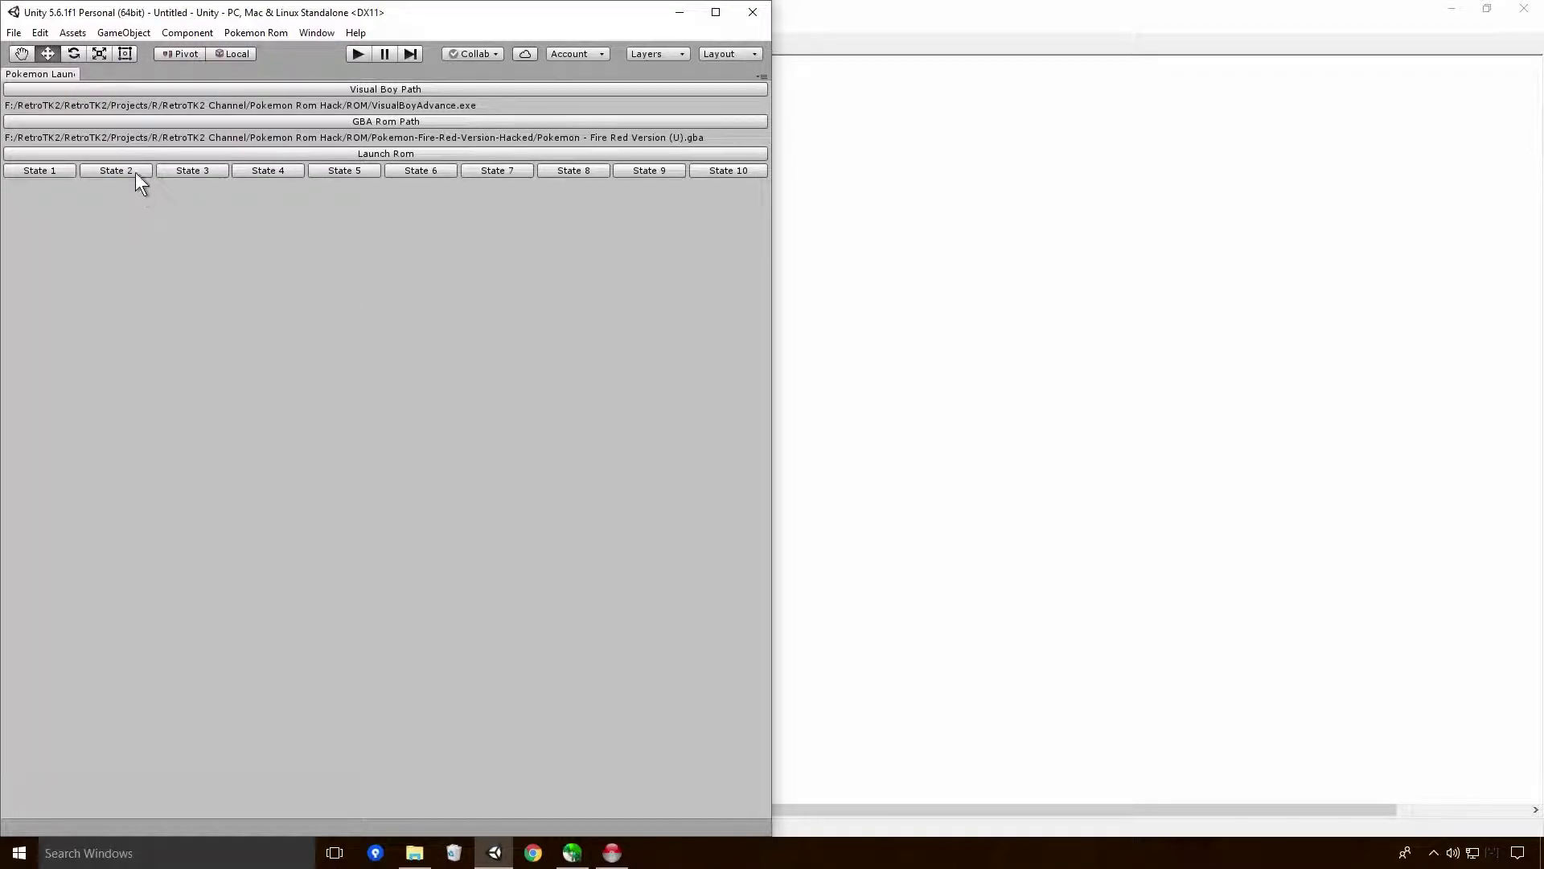
left_click(135, 172)
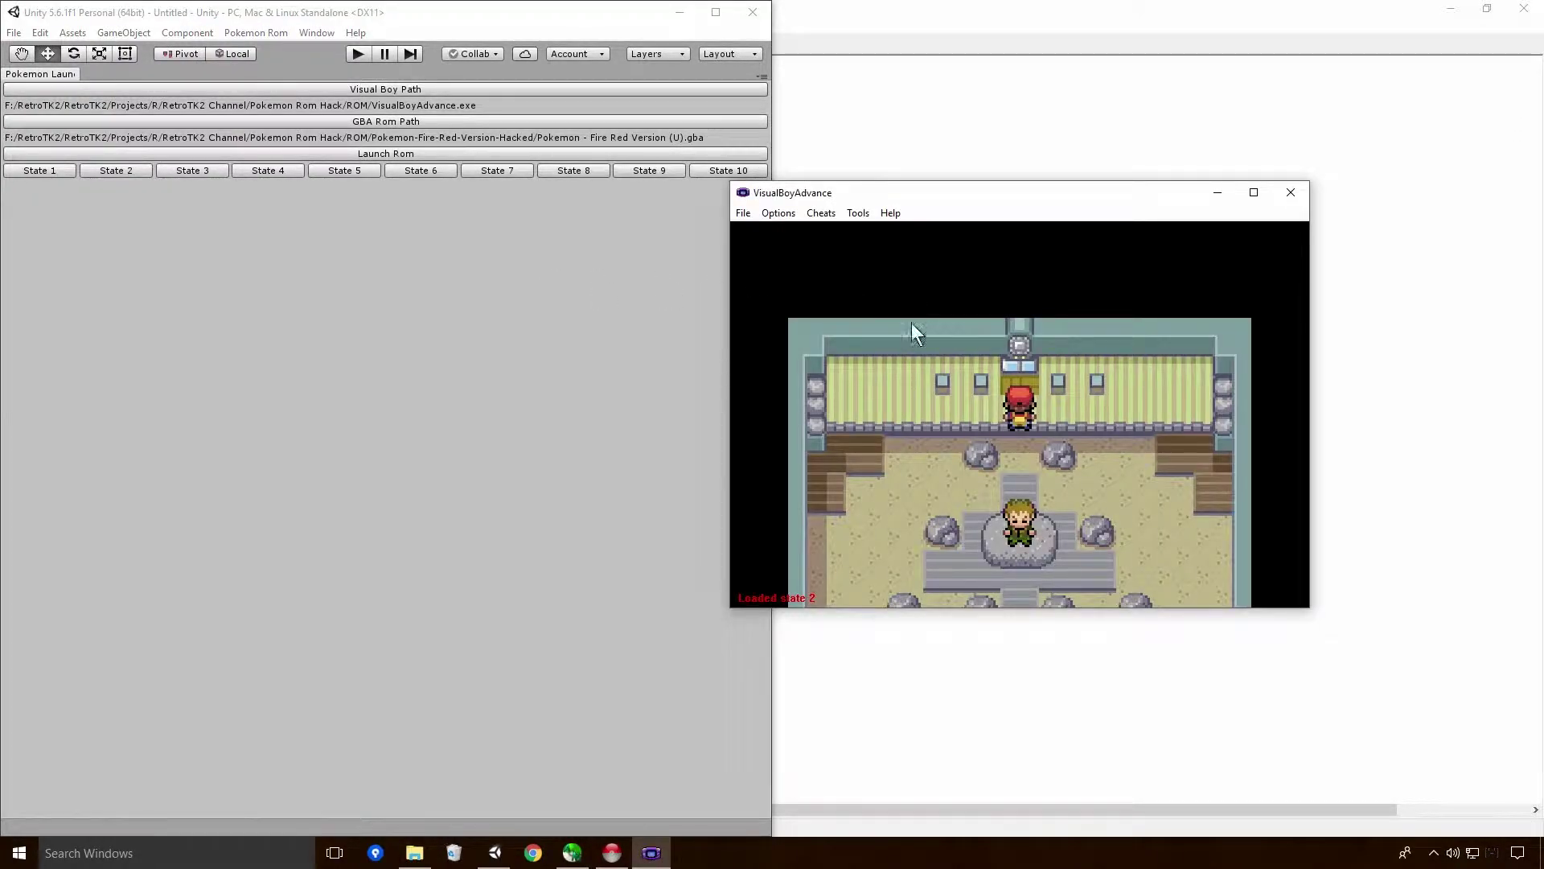
key("Up")
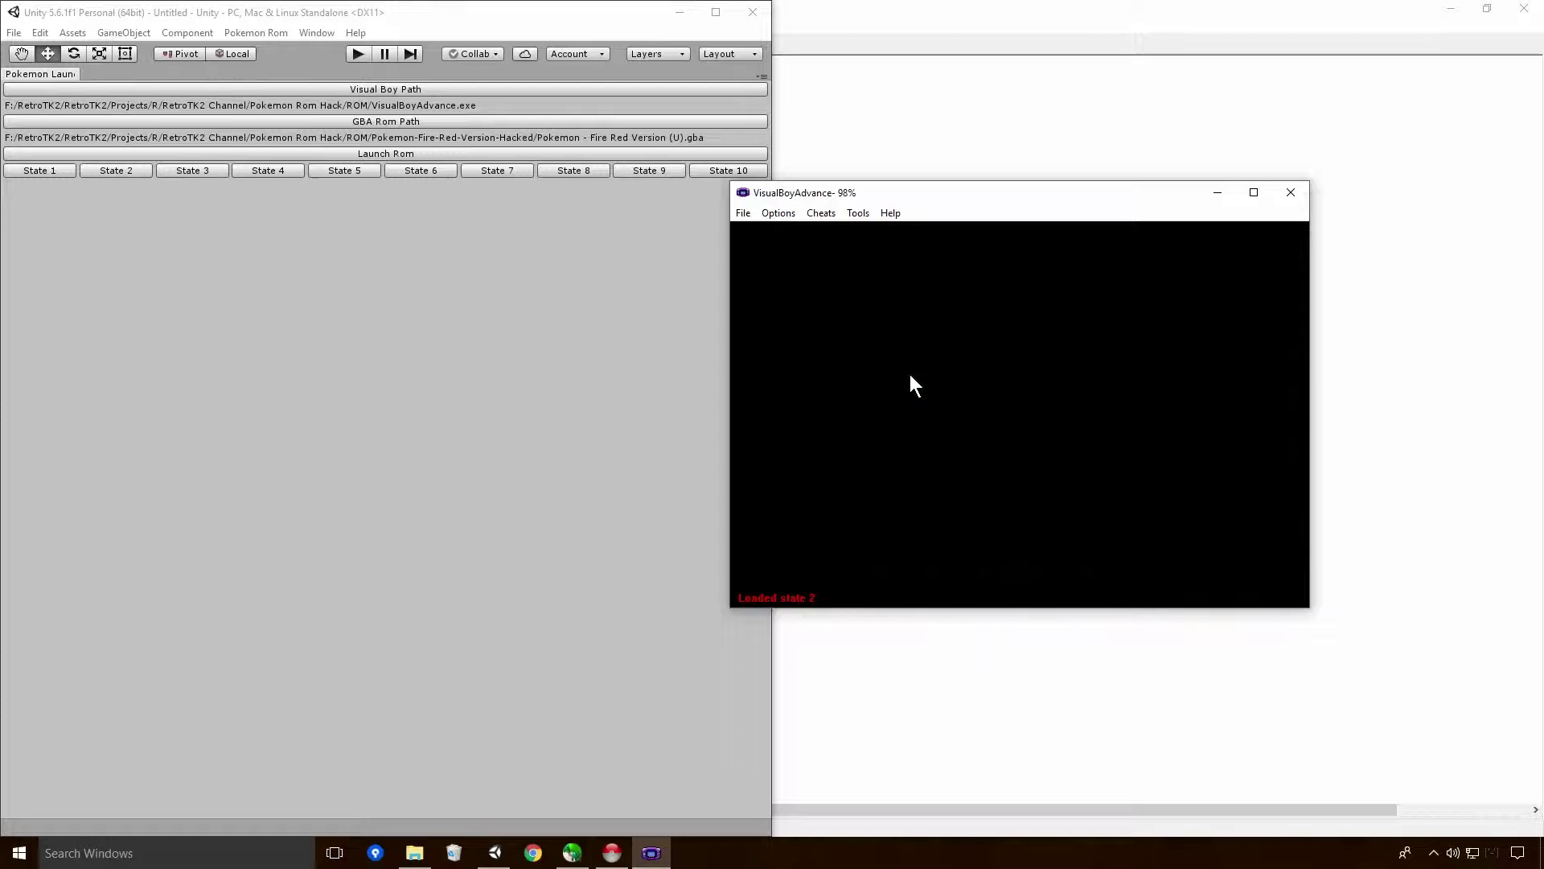
key("Down")
key("Down")
left_click_drag(991, 191, 582, 248)
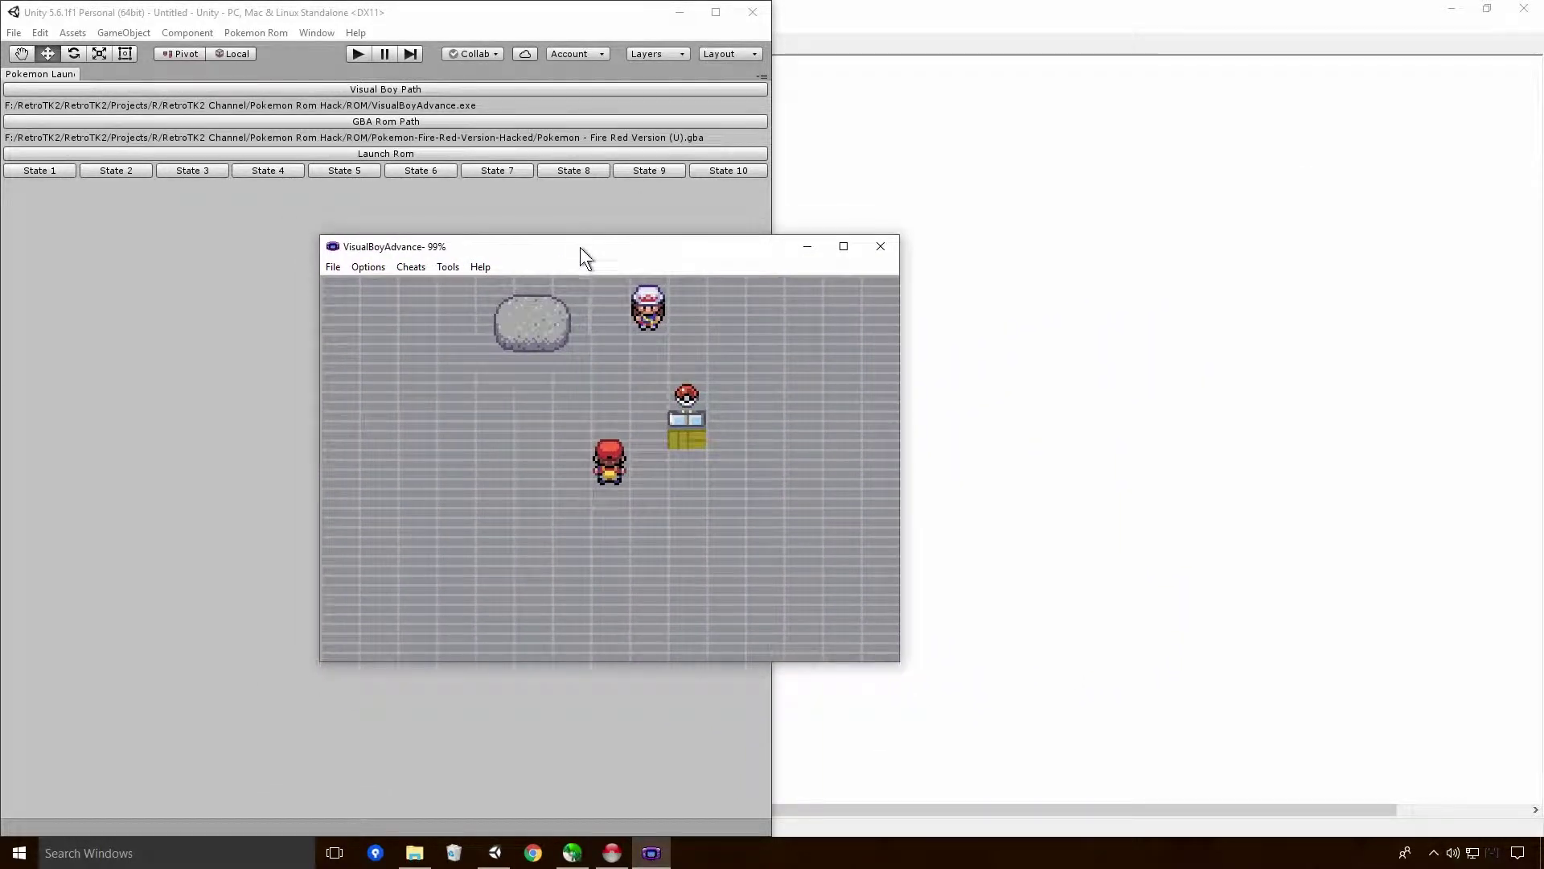
- Walk the player up and right beside the Poké Ball and check the Safari step counter in the game menu
key("Up")
key("Up")
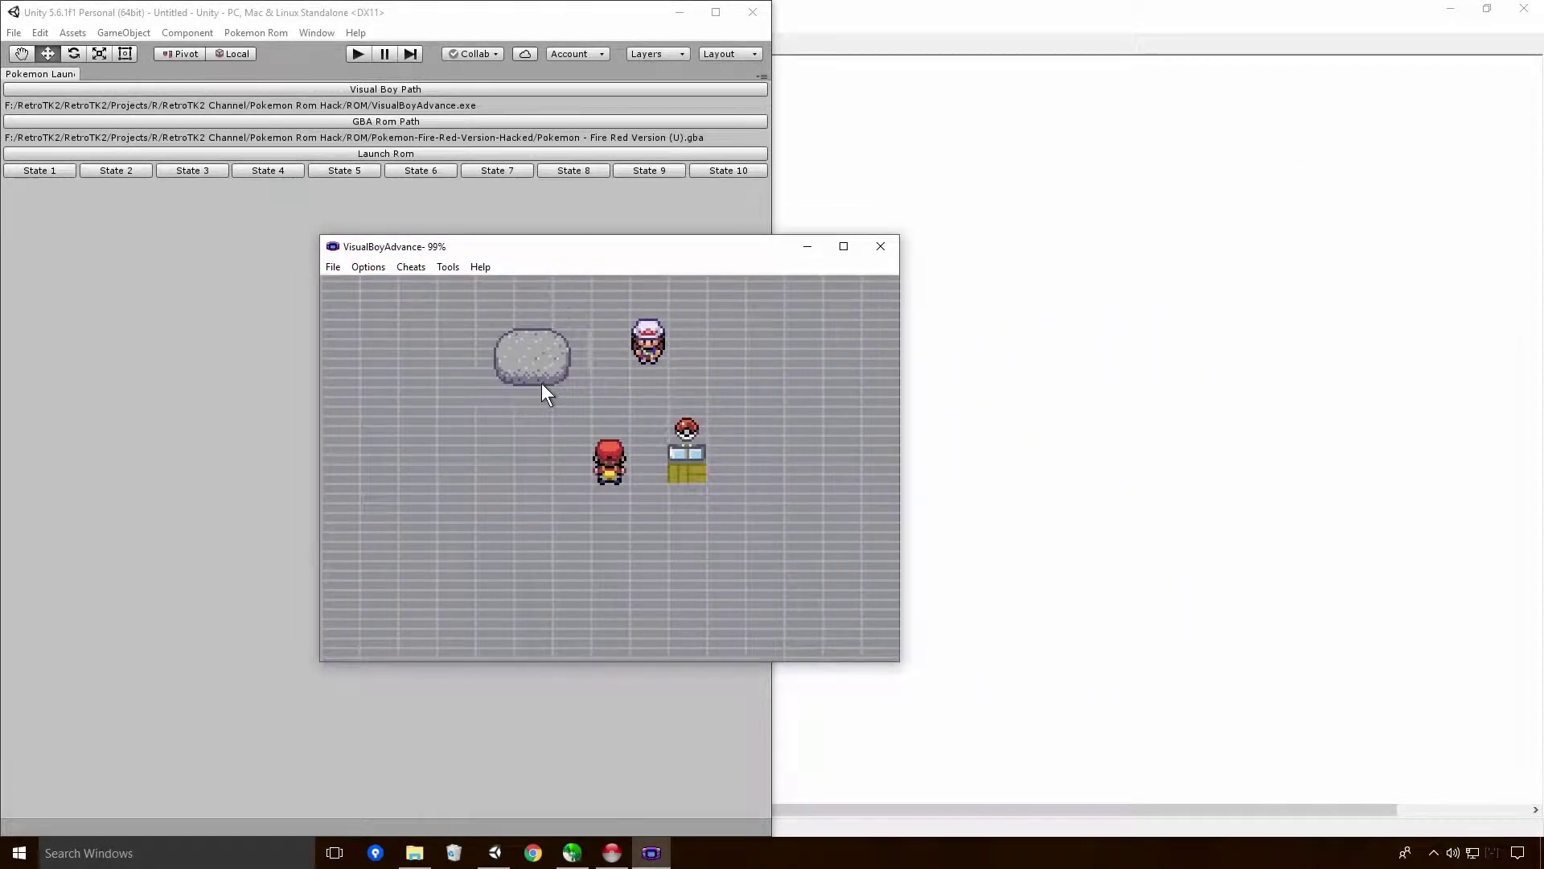
key("Right")
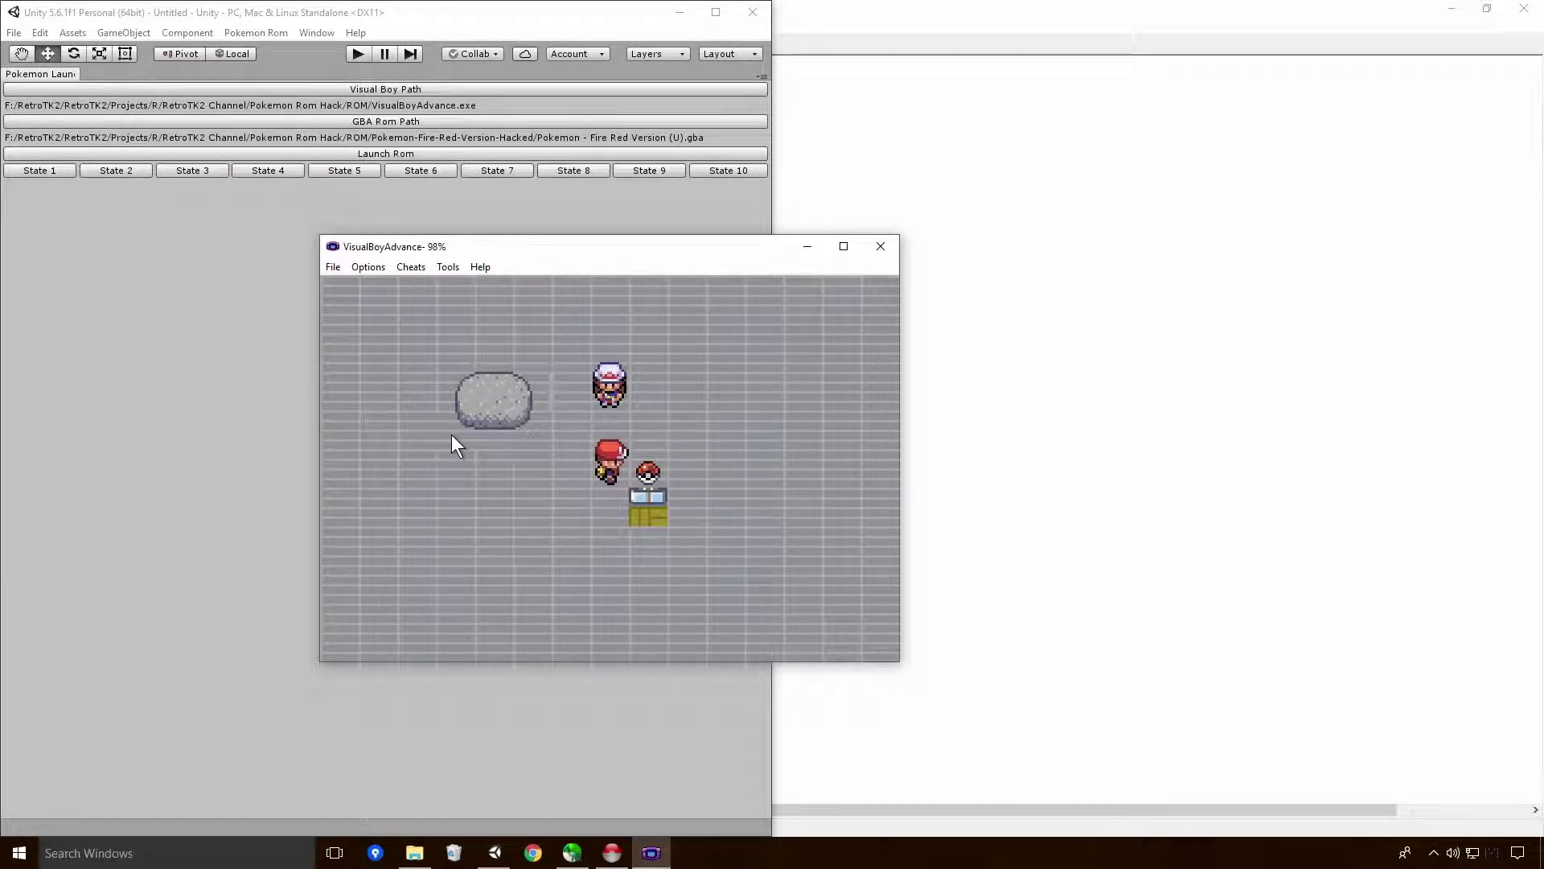
left_click(409, 268)
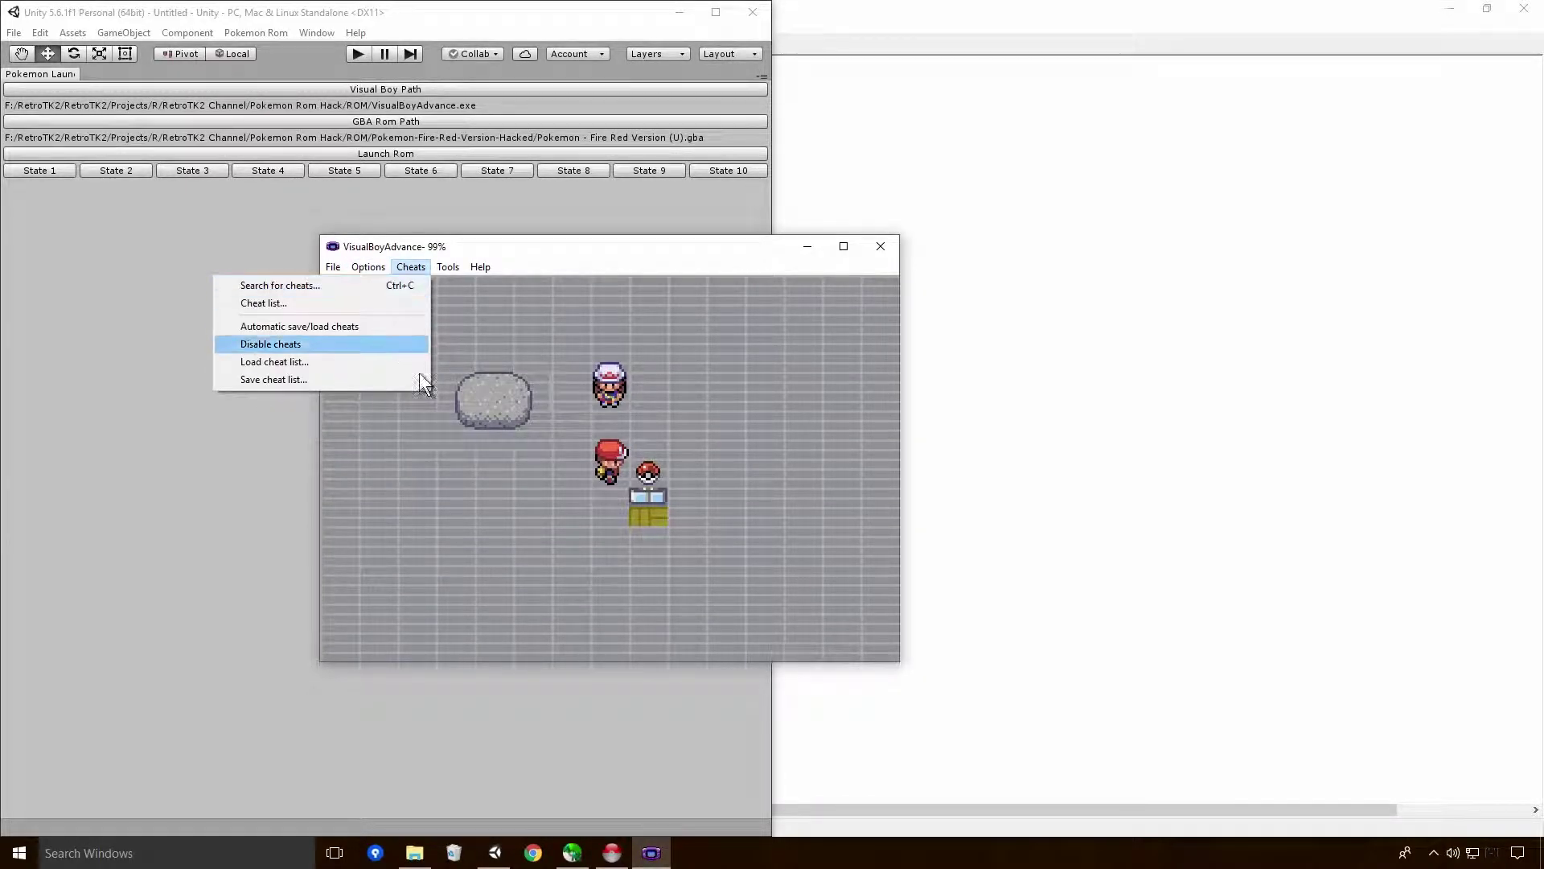
left_click(523, 402)
key("Return")
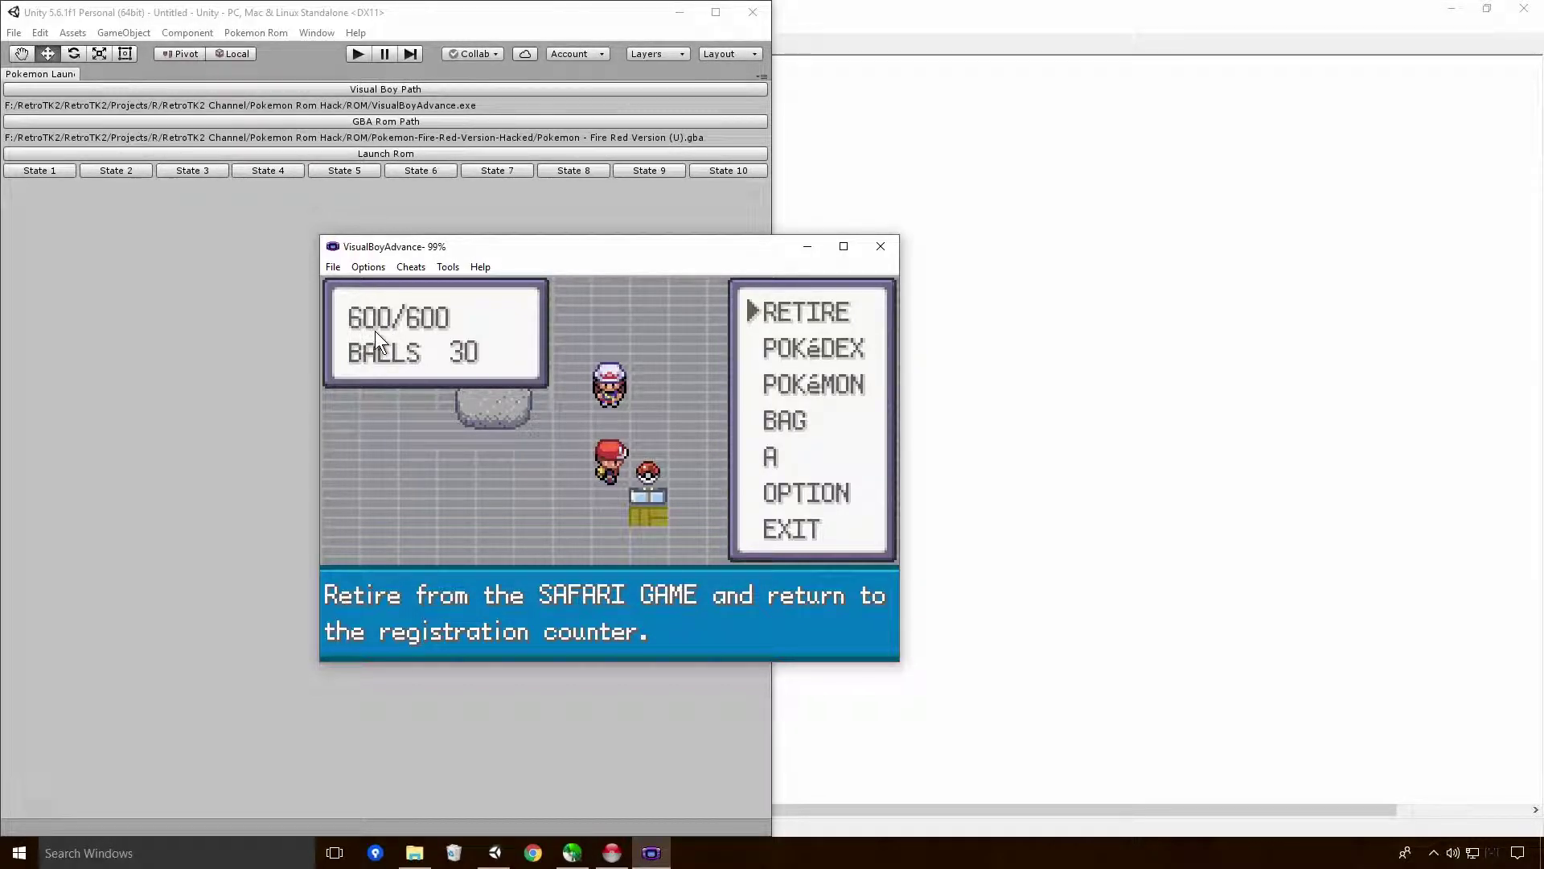
key("Return")
- Walk the player one tile left, turn to face down, and recheck the Safari step counter
key("Left")
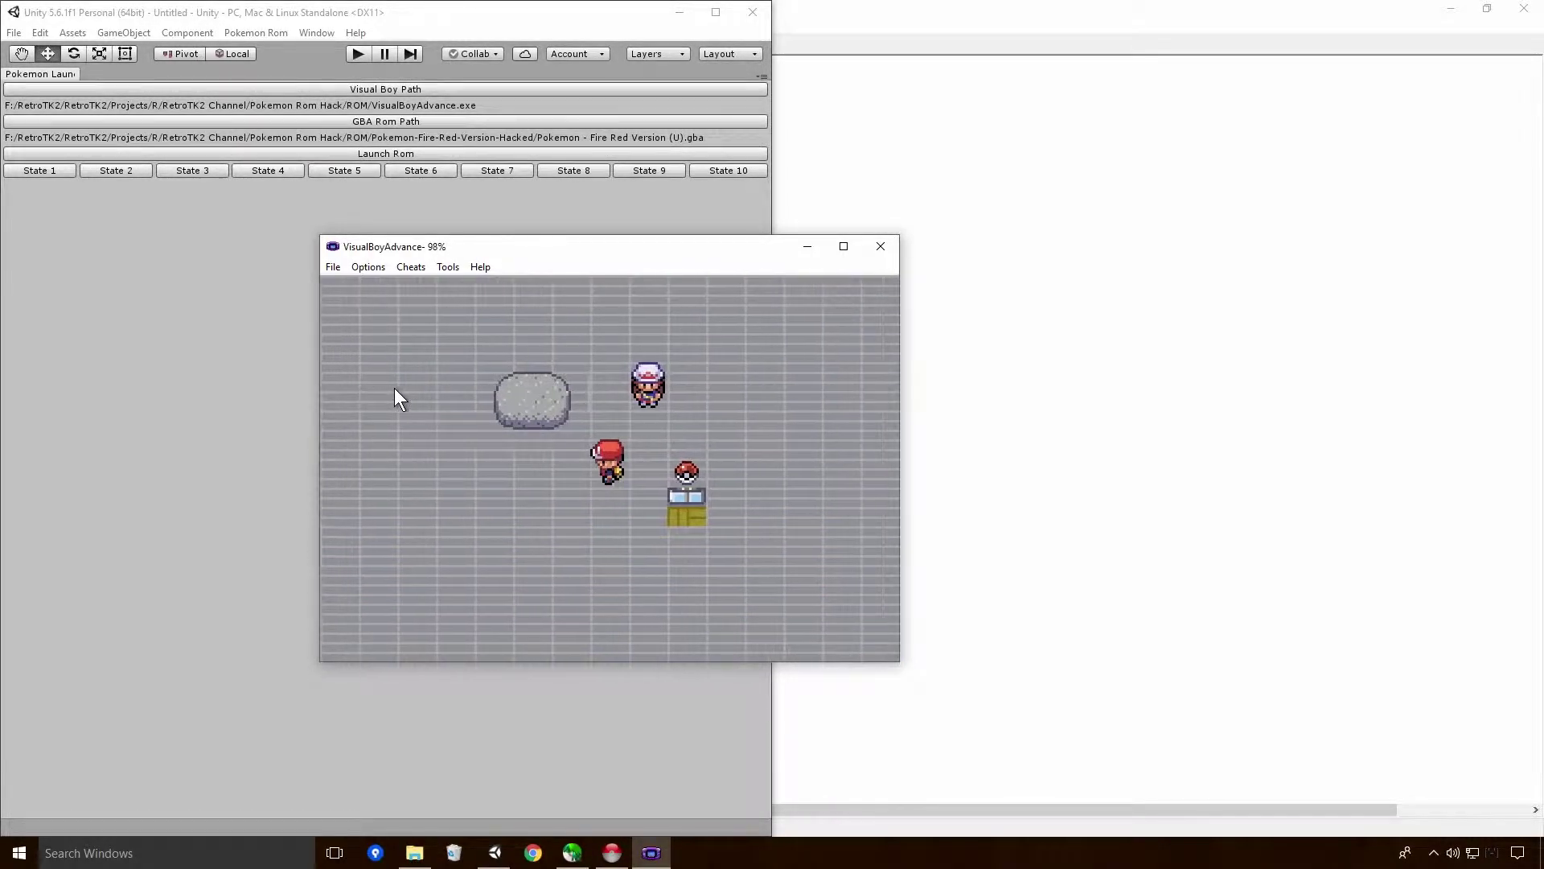
key("Down")
key("Return")
key("Return")
left_click(422, 272)
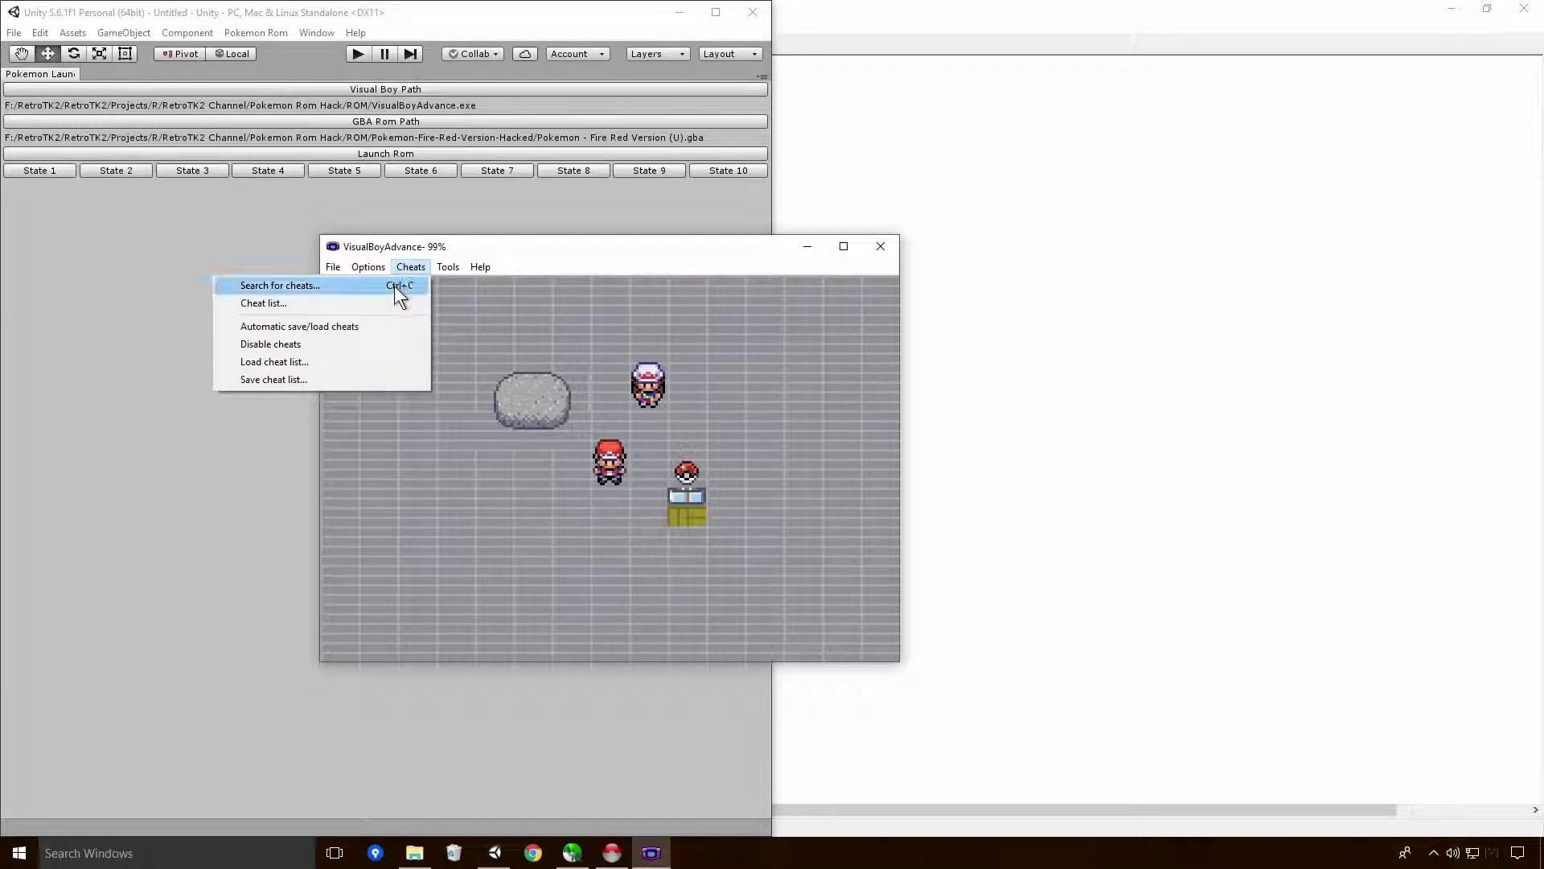
left_click(394, 287)
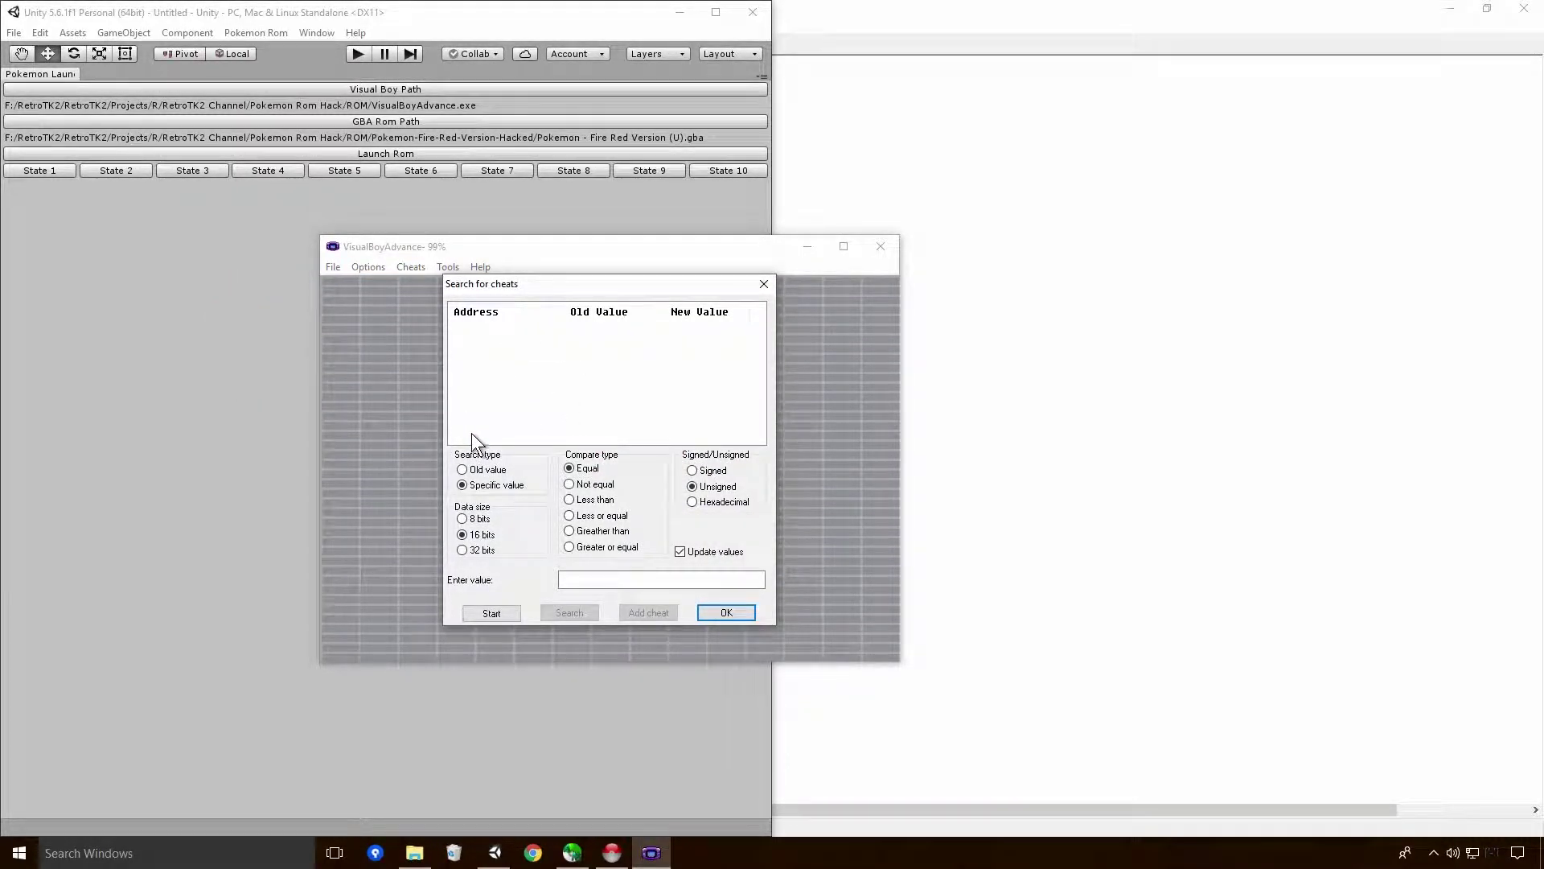
left_click_drag(586, 286, 341, 330)
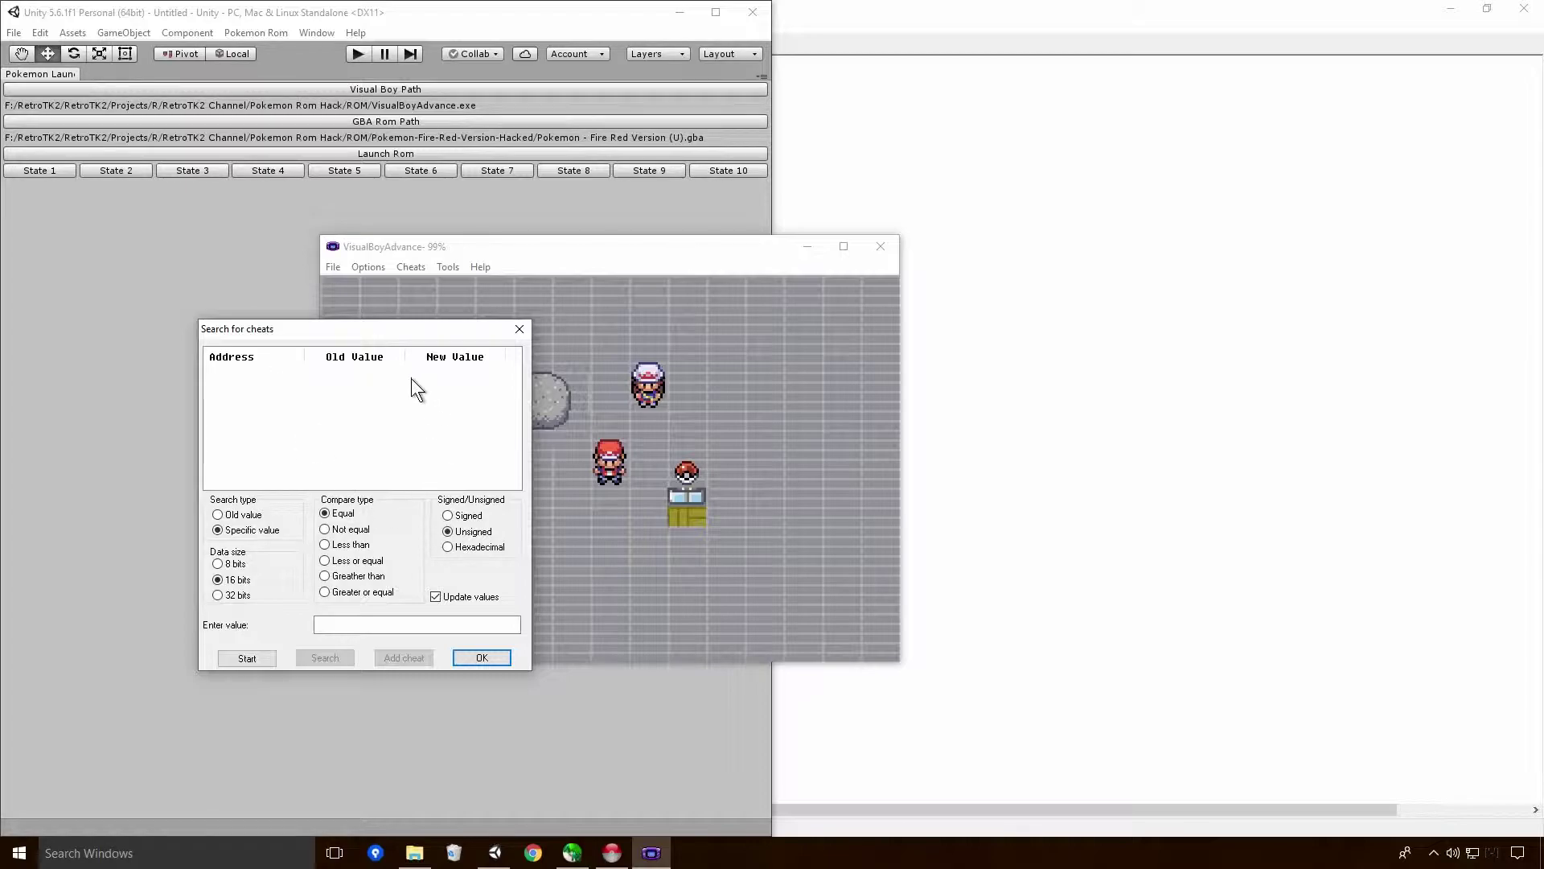
left_click(482, 657)
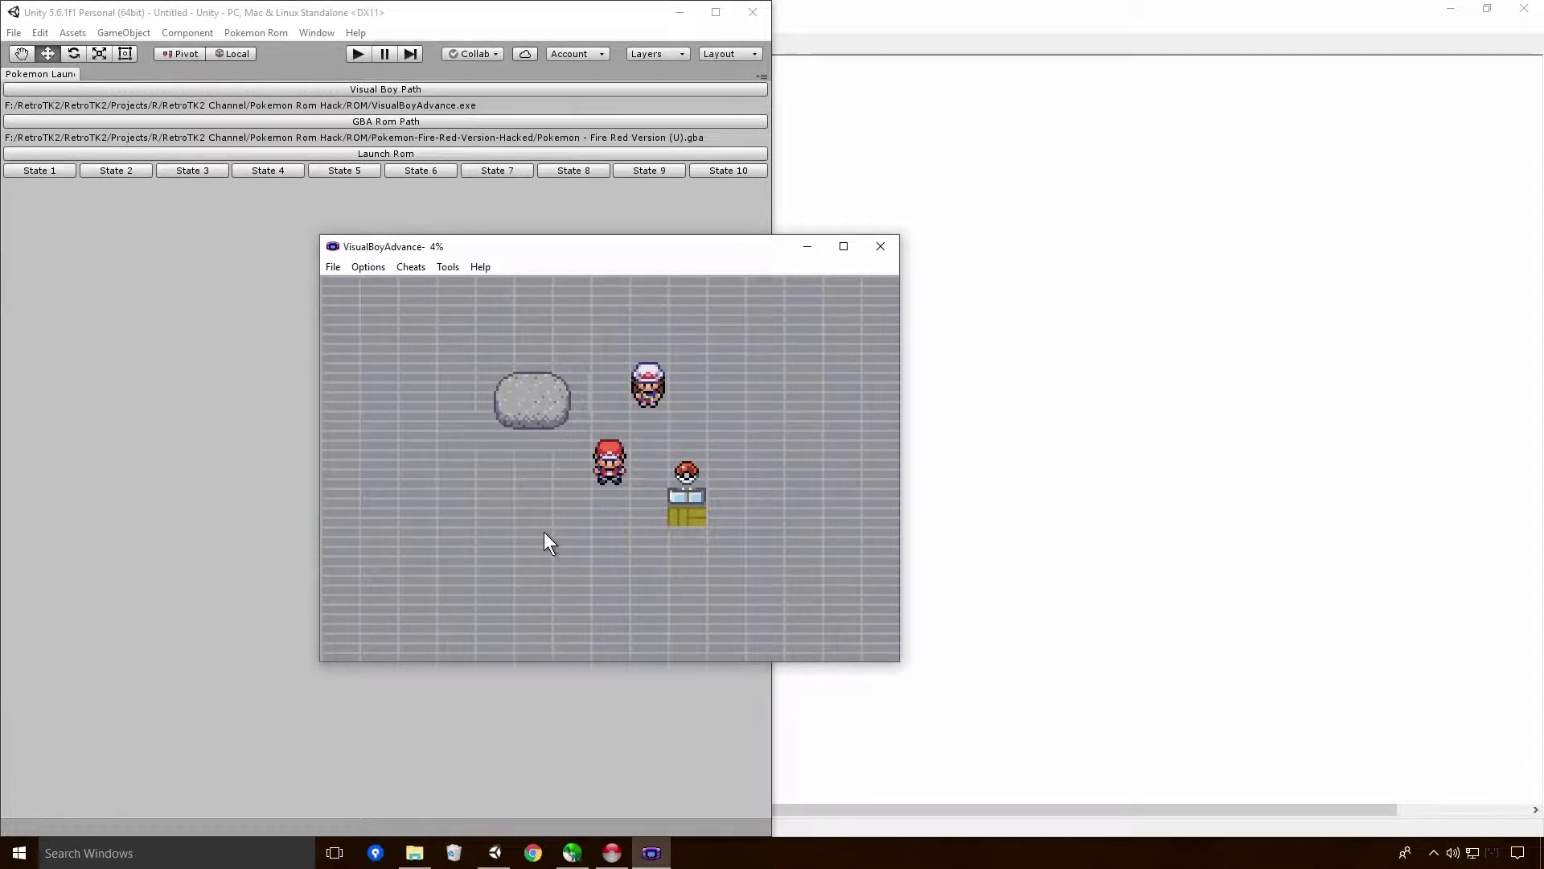
- Compare the Safari step counter in the game menu before and after walking the player one tile right
key("Return")
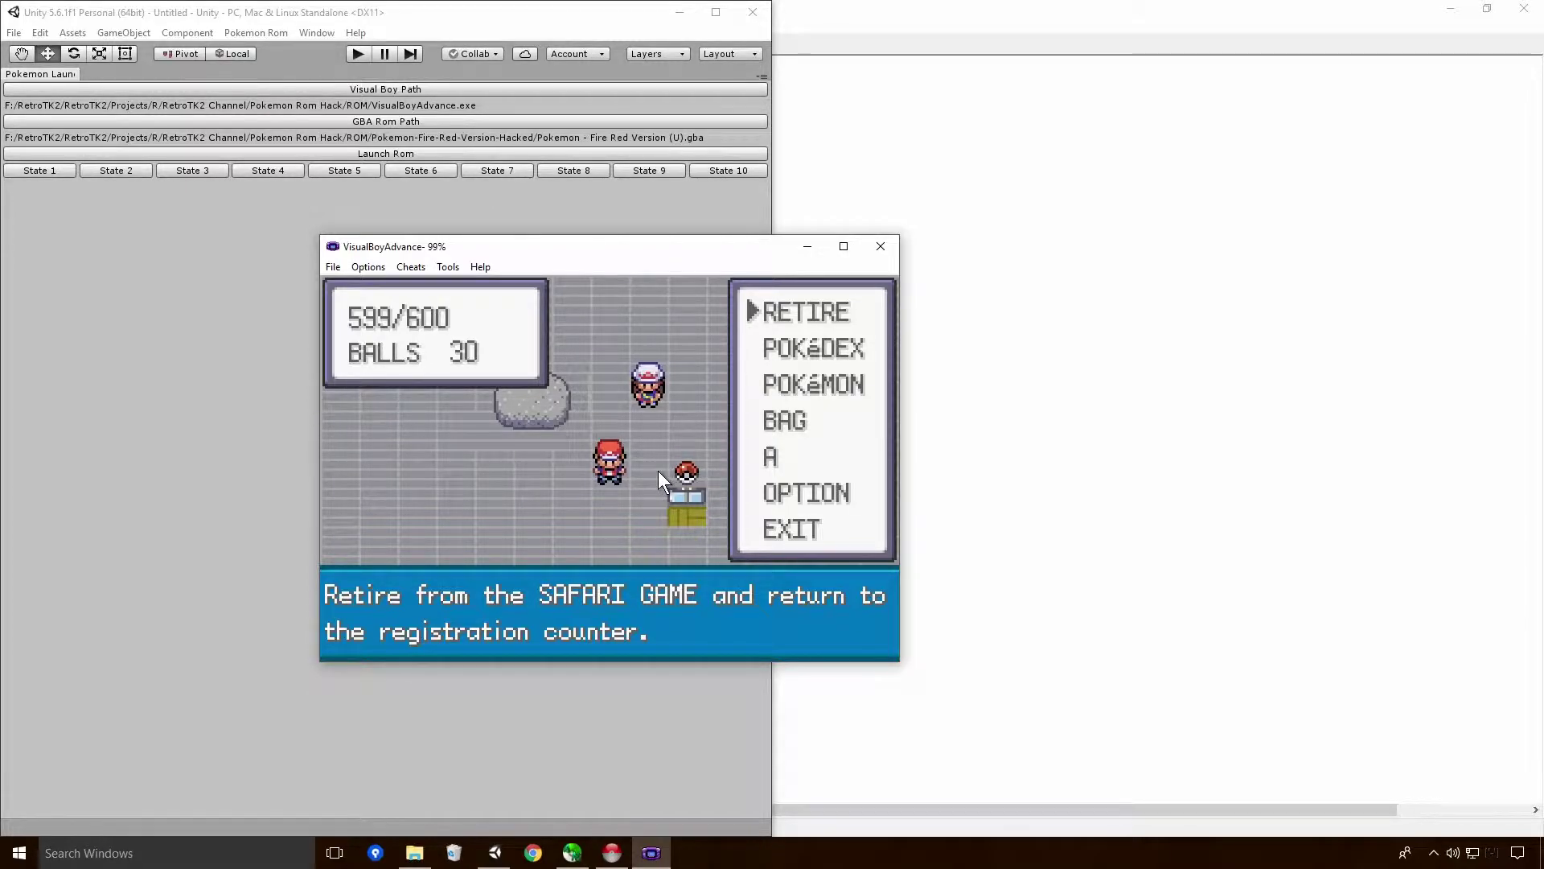
key("Up")
key("z")
key("Right")
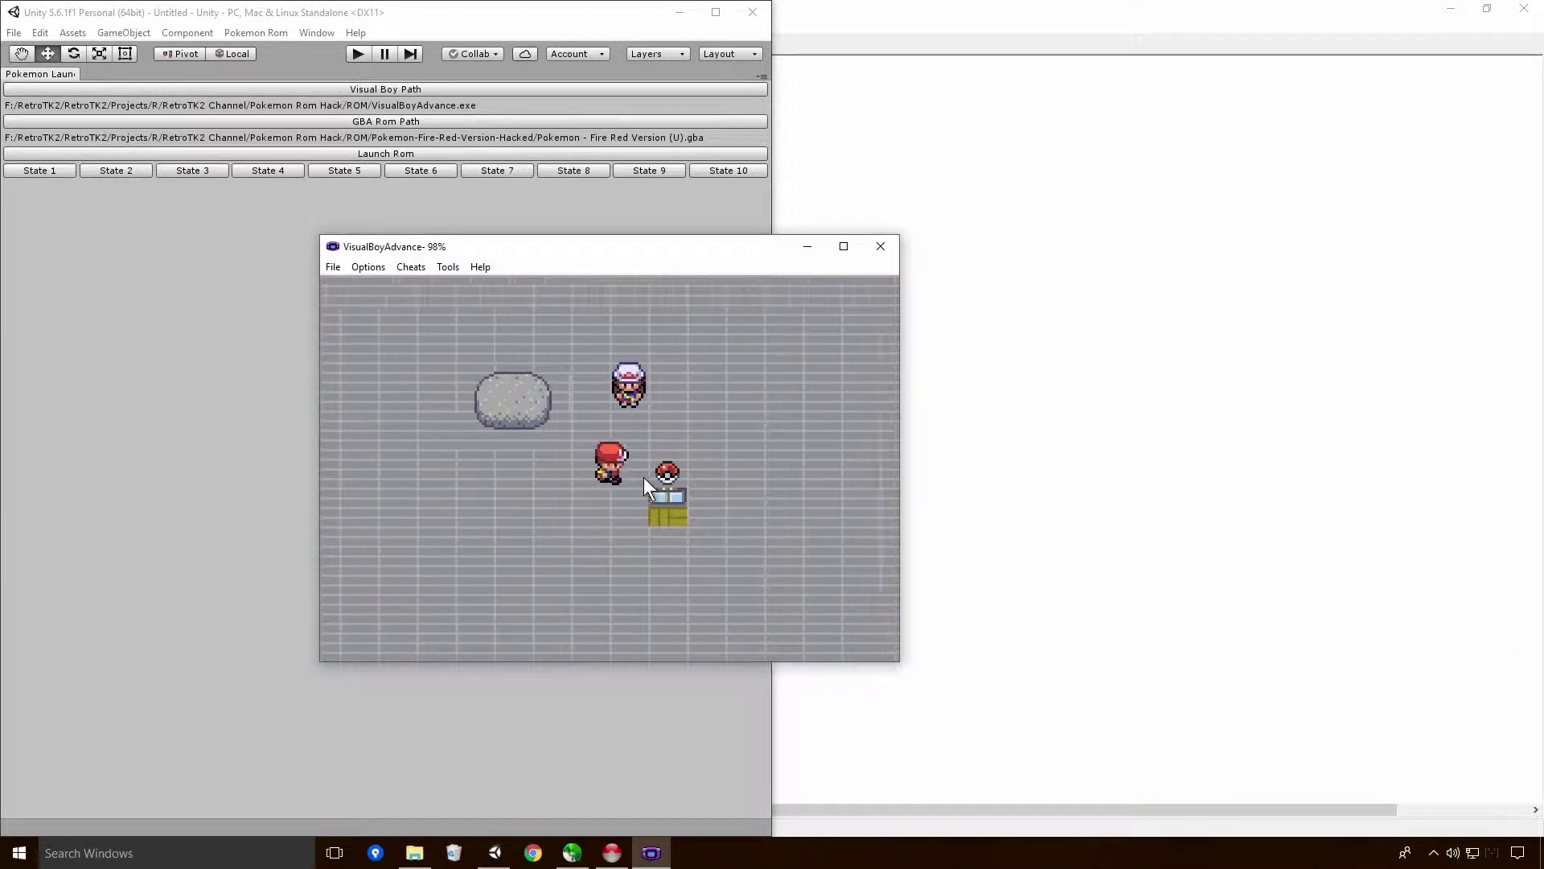
key("Return")
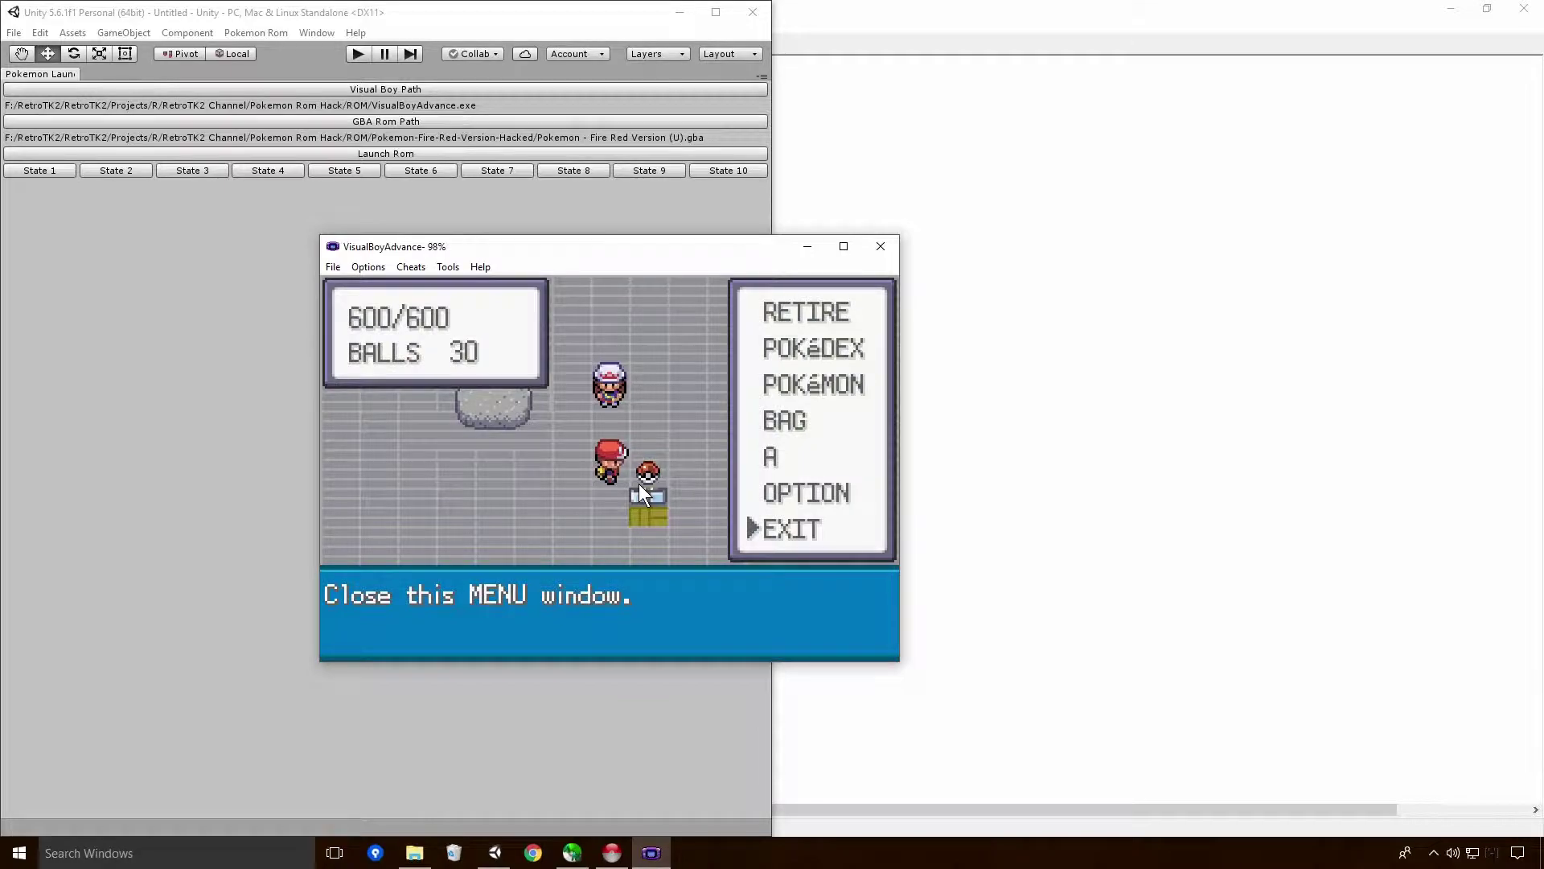
key("z")
- Run a cheat search for a specific 16-bit unsigned value equal to 600
left_click(420, 266)
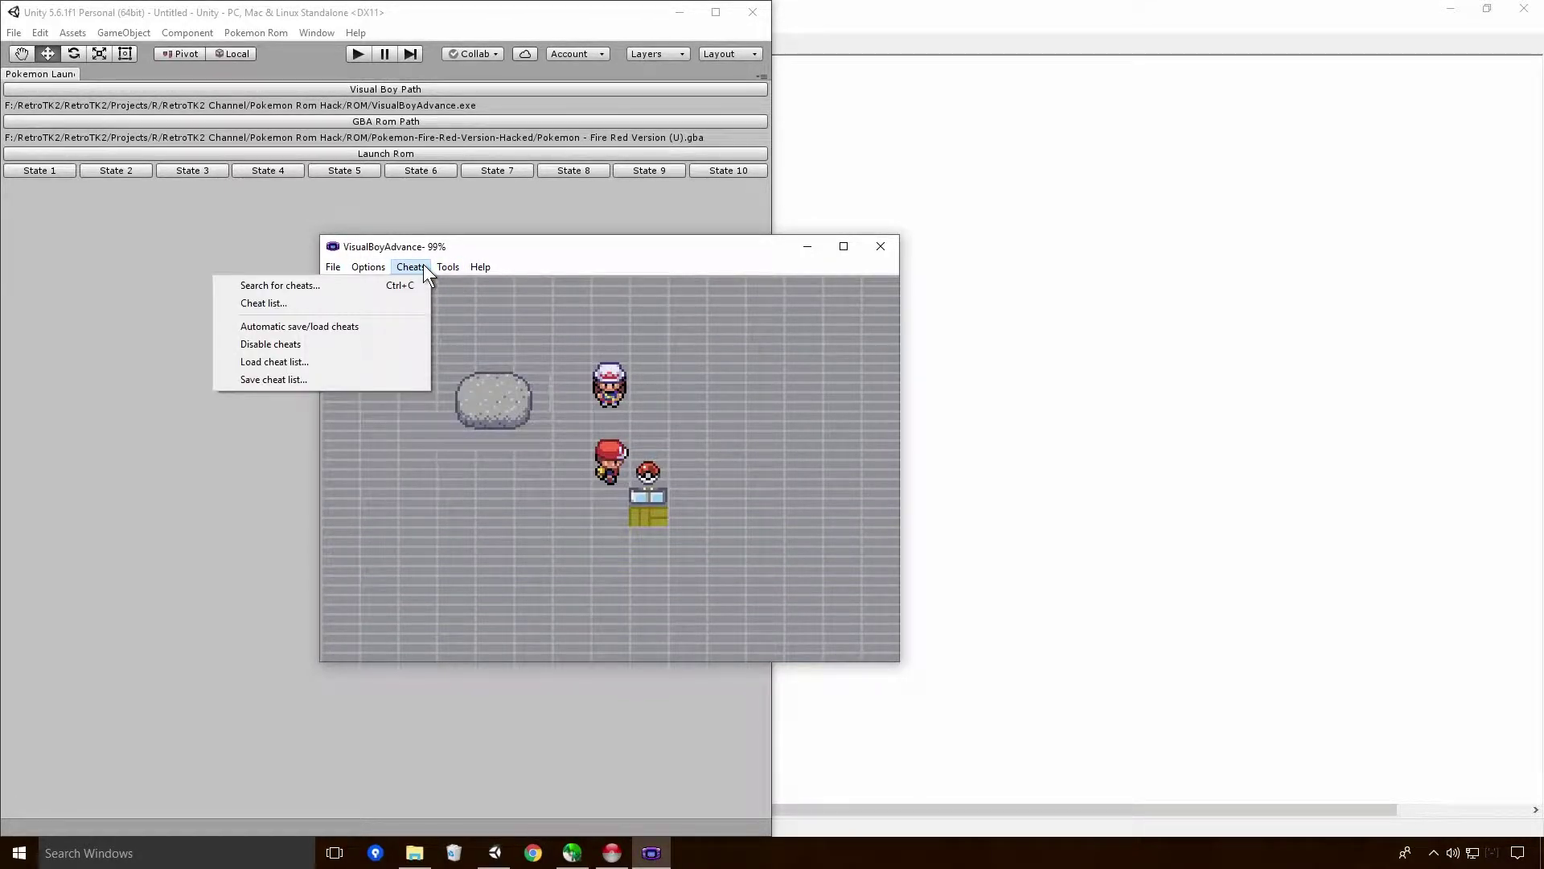
left_click(354, 288)
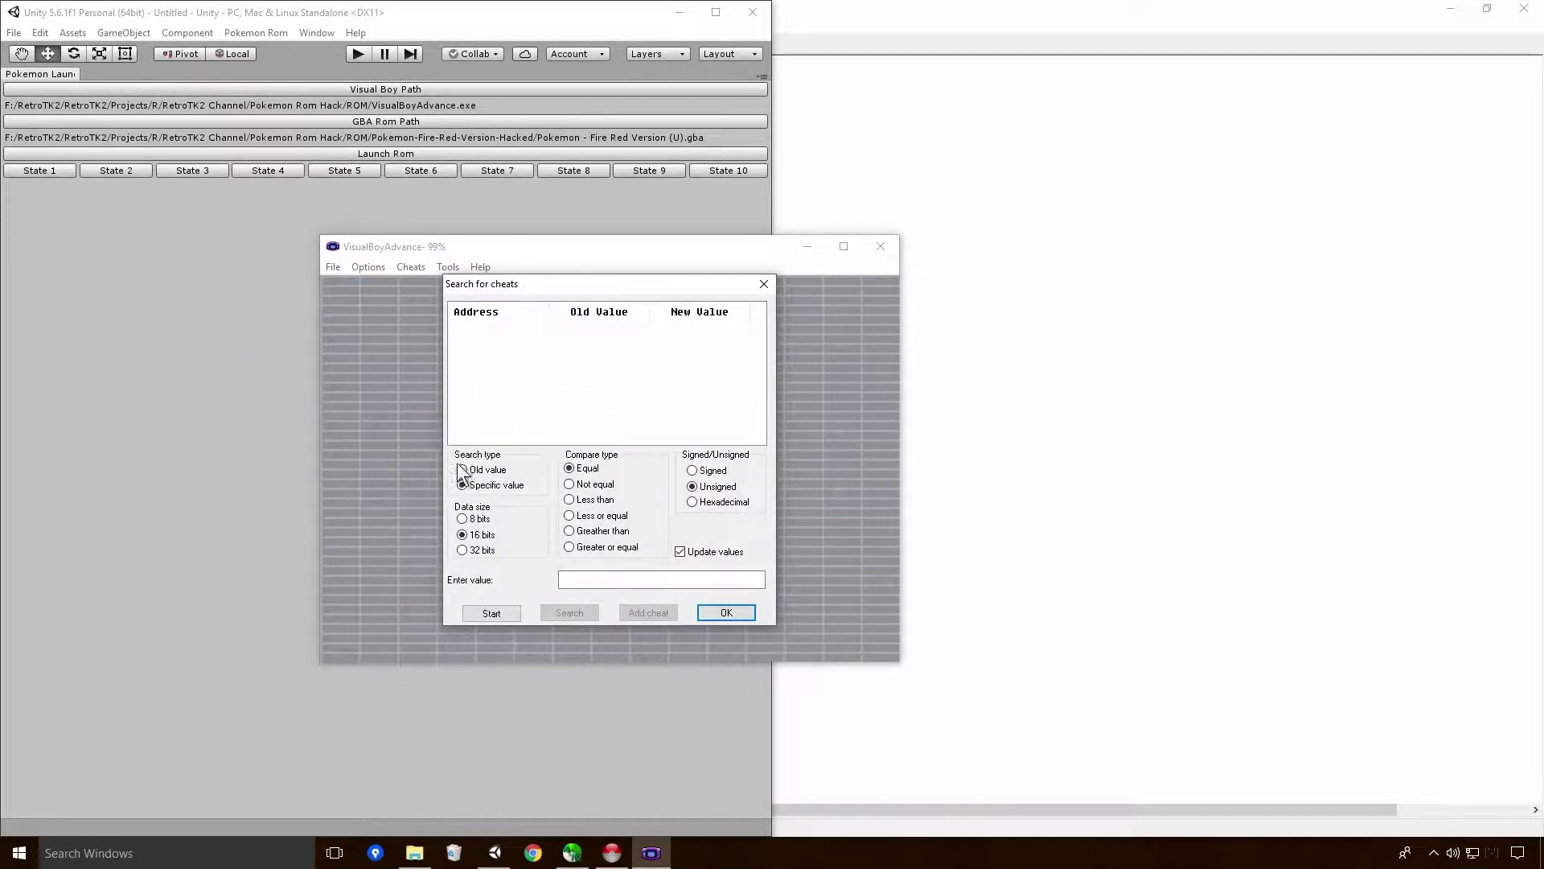
left_click(464, 519)
left_click(464, 535)
left_click(620, 575)
type("600")
left_click(508, 612)
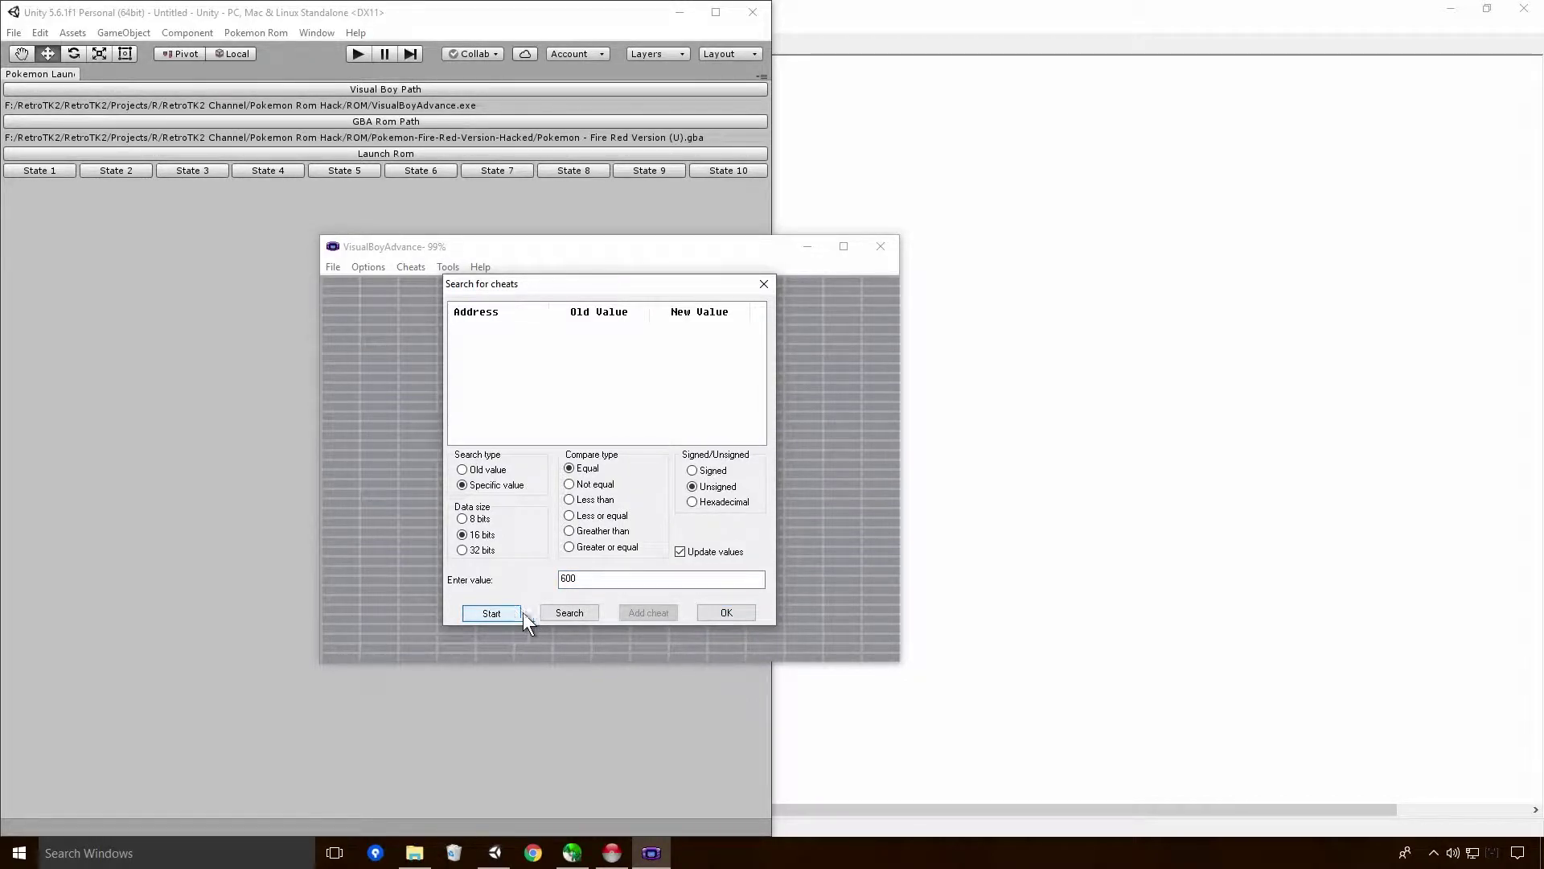
left_click(569, 612)
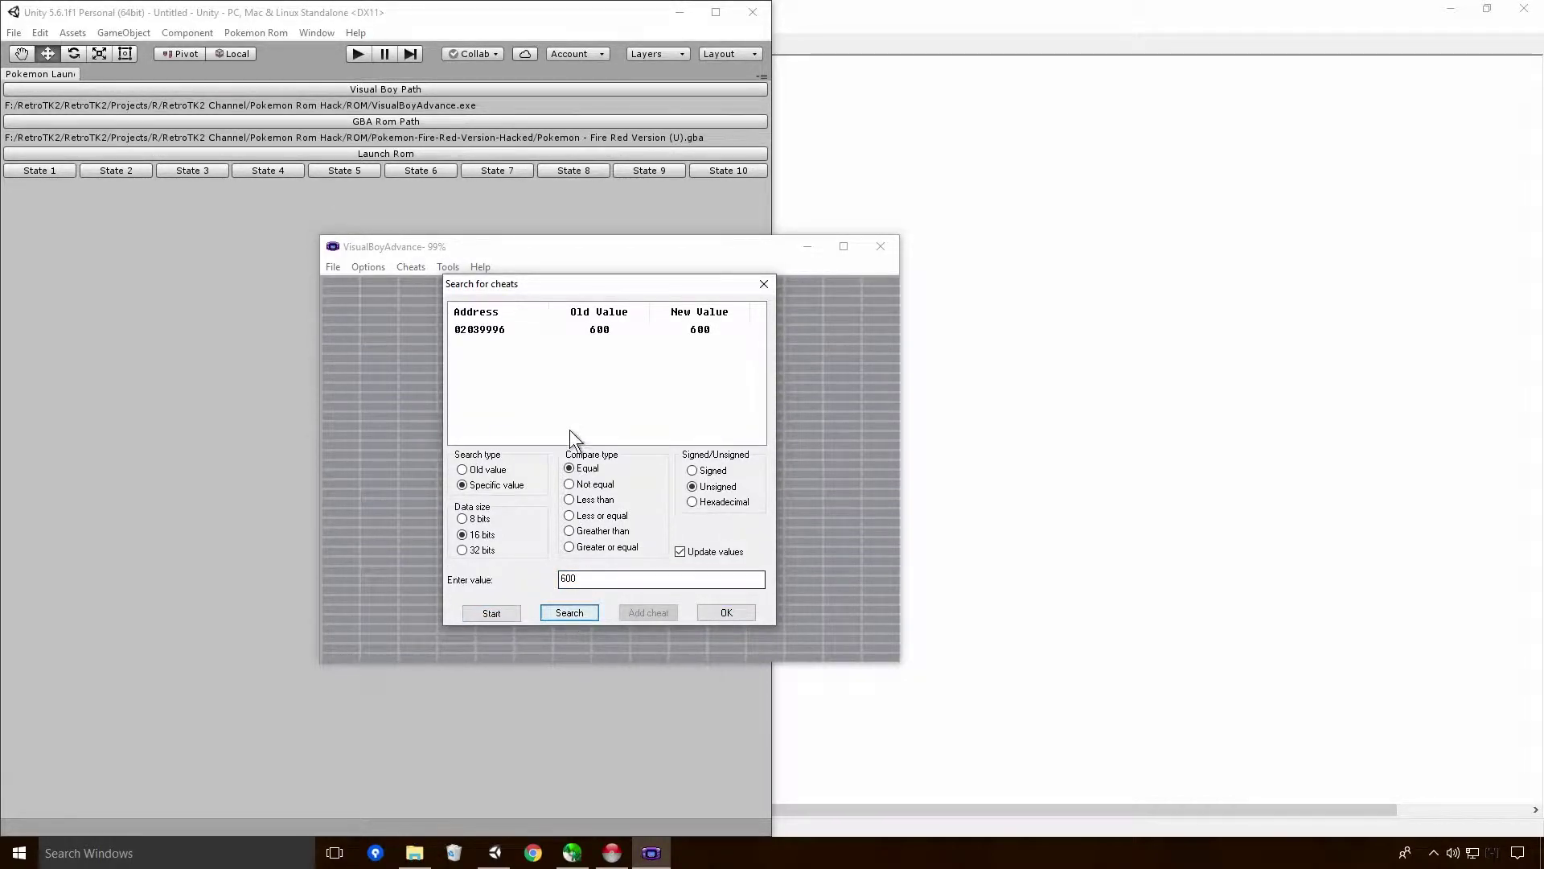
- Select the matching address in the cheat search results and close the search
left_click(476, 330)
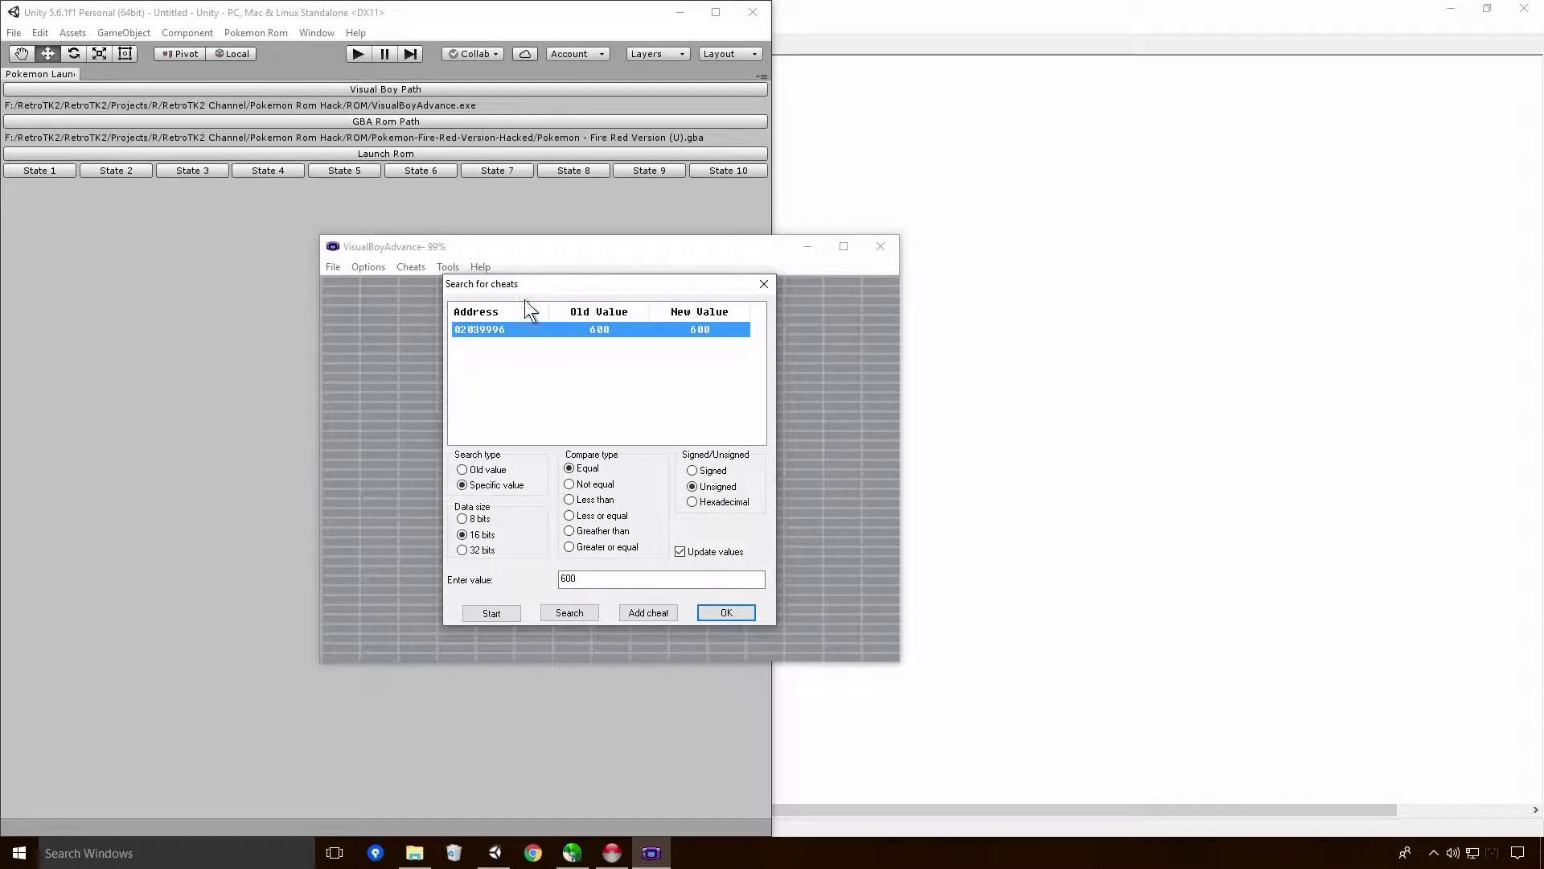
left_click_drag(527, 284, 850, 253)
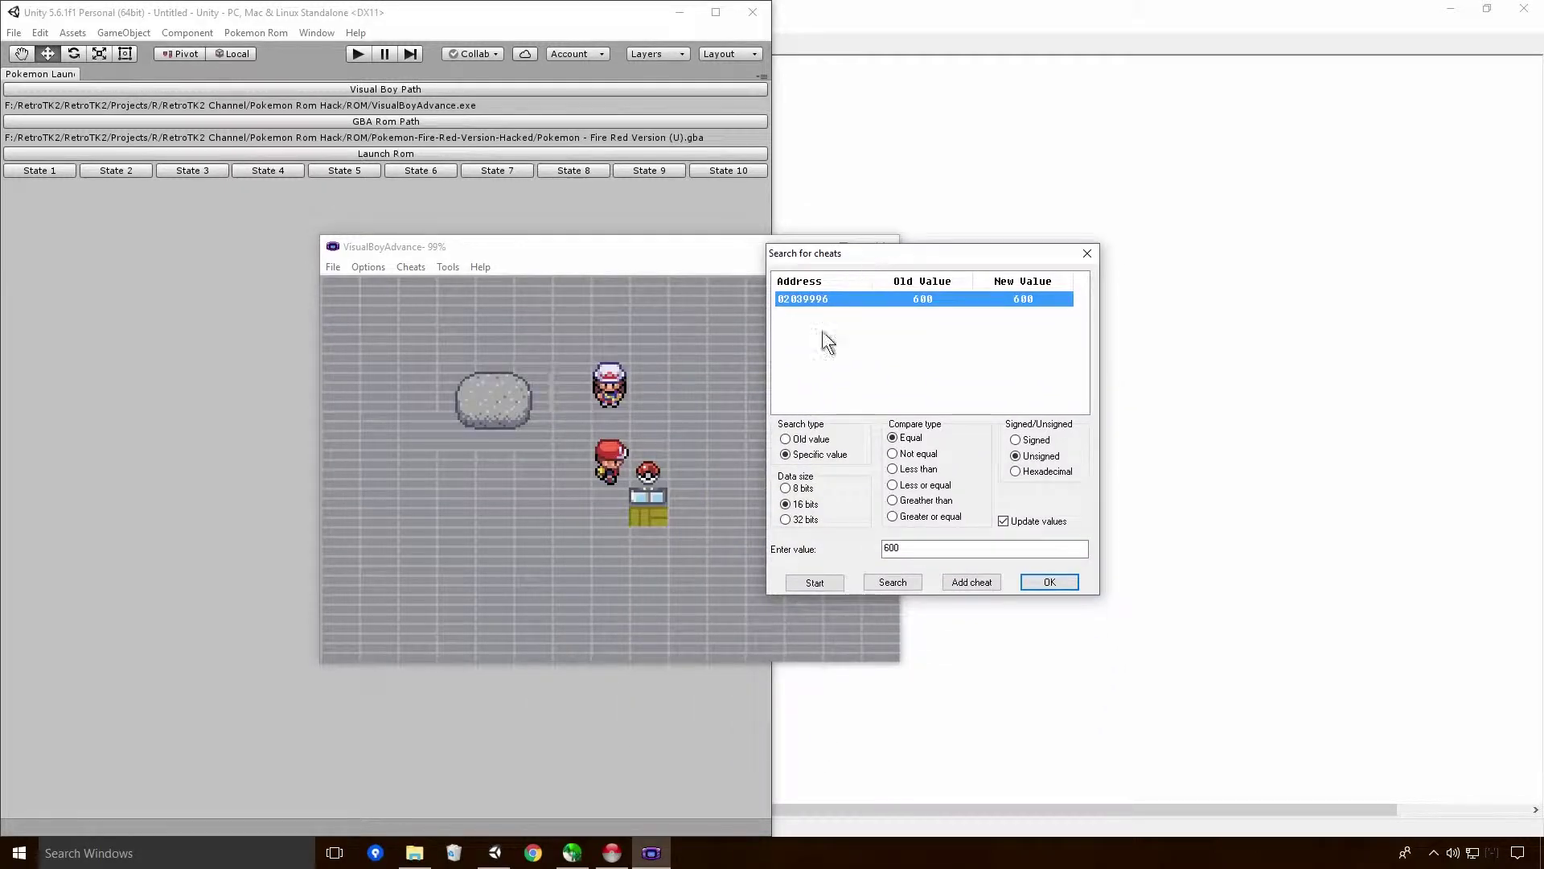
left_click(1058, 582)
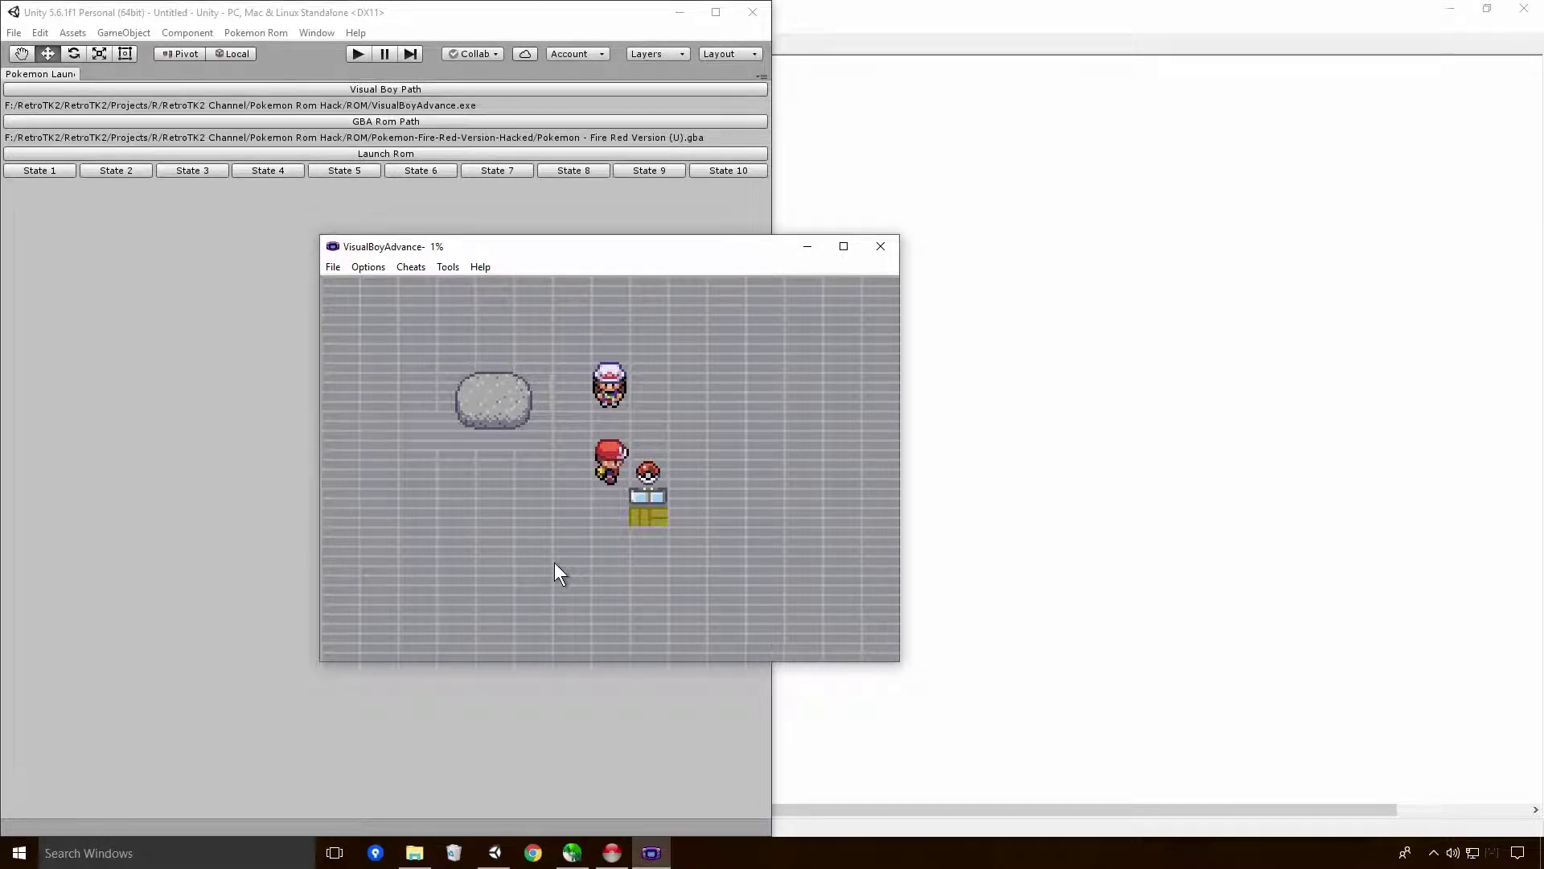
- Check the Safari step counter before and after walking the player two tiles left
key("Return")
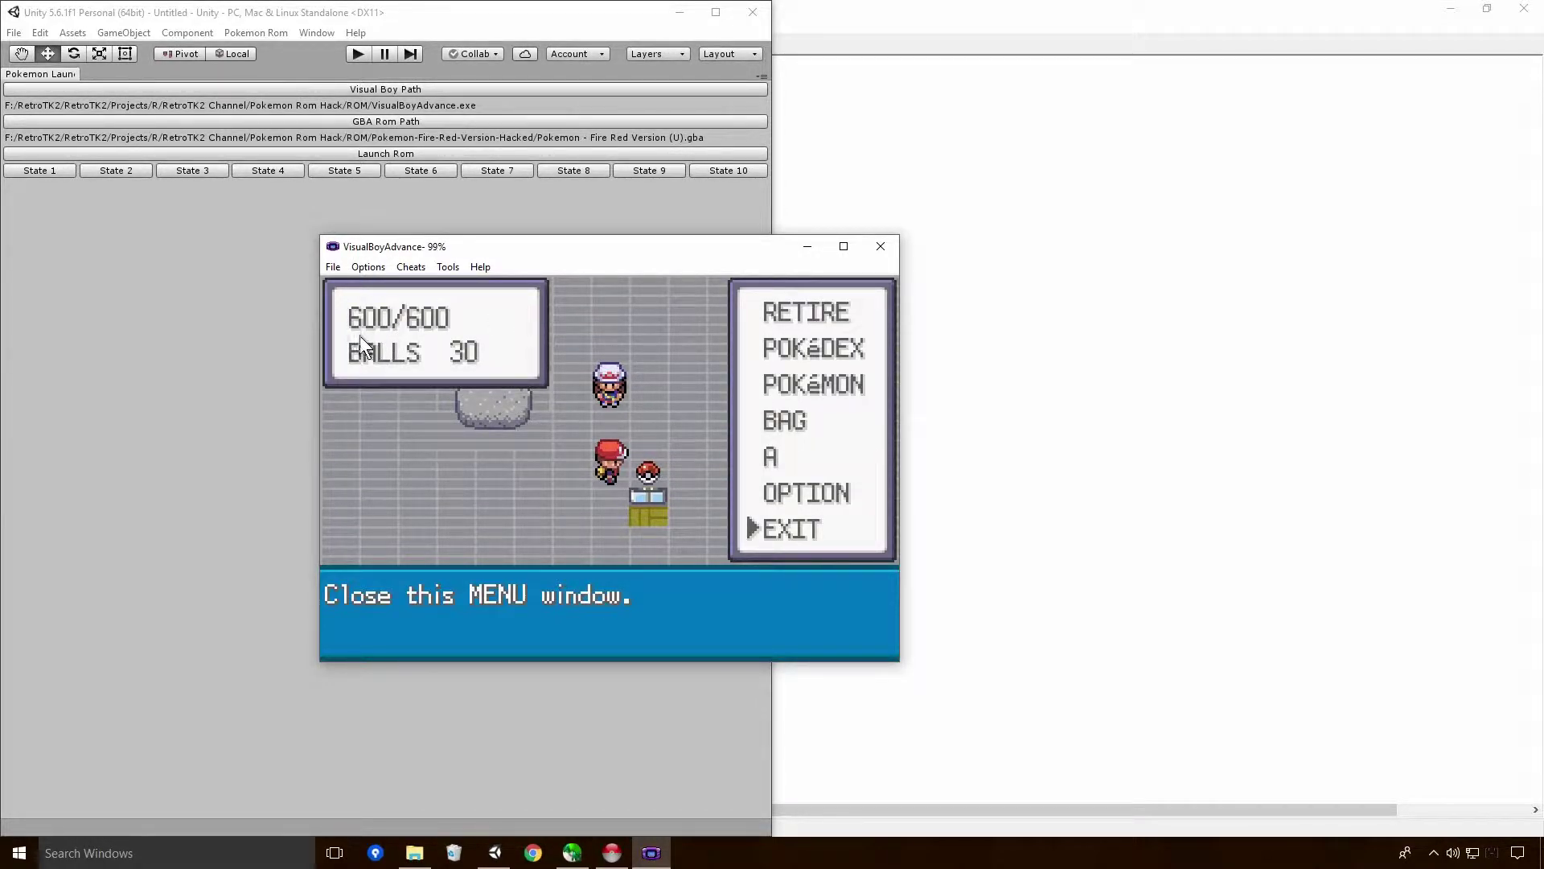
key("Return")
key("Left")
key("Left")
key("Return")
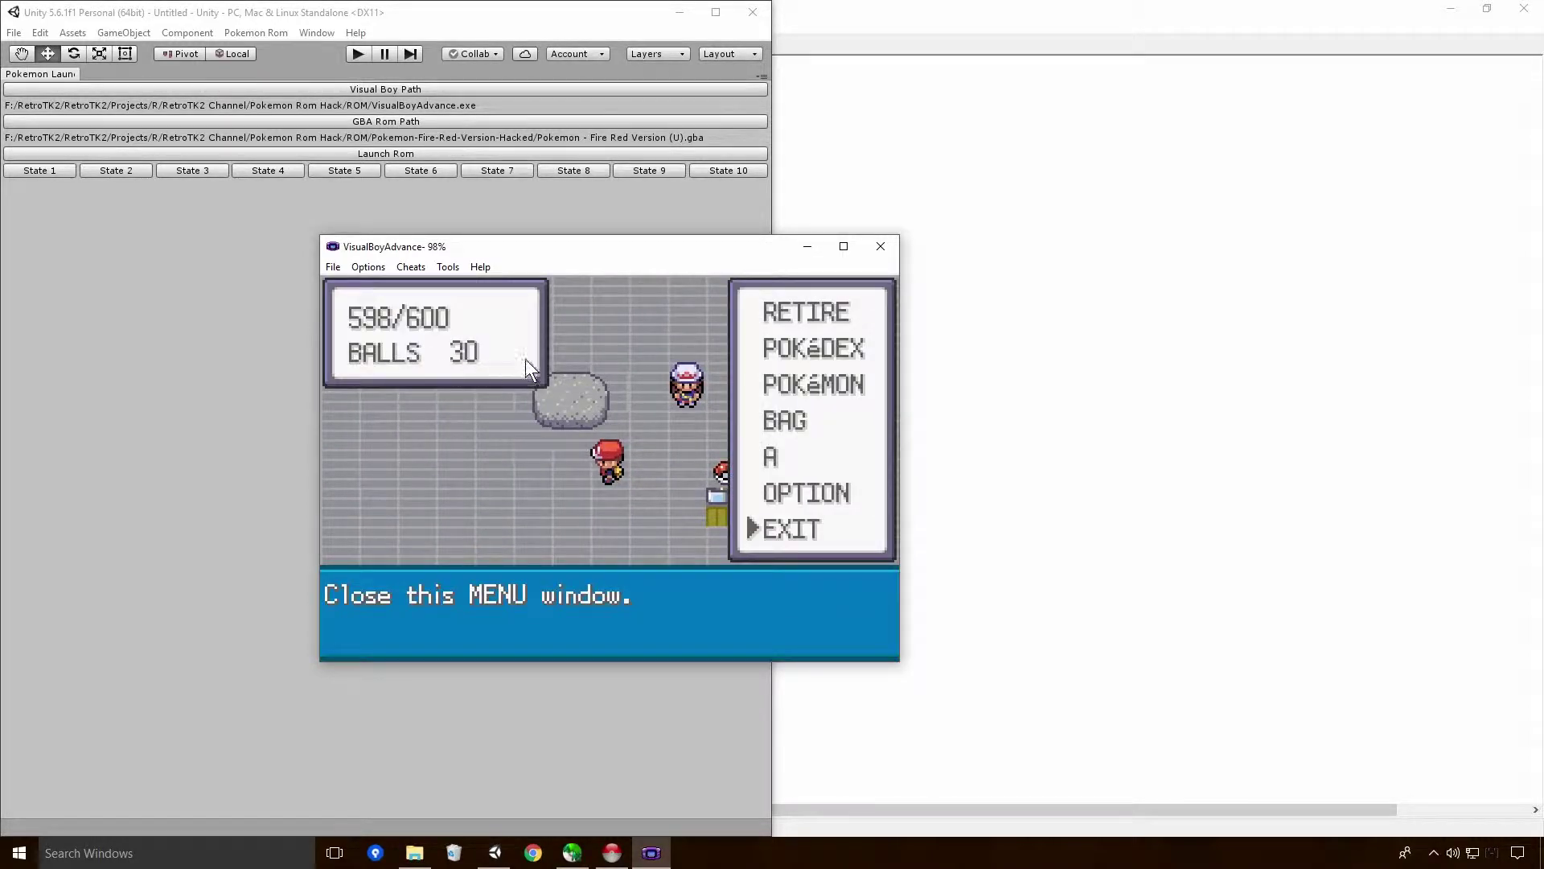
- Check the Safari step counter in the game menu after walking the player two tiles right
key("Return")
key("Right")
key("Right")
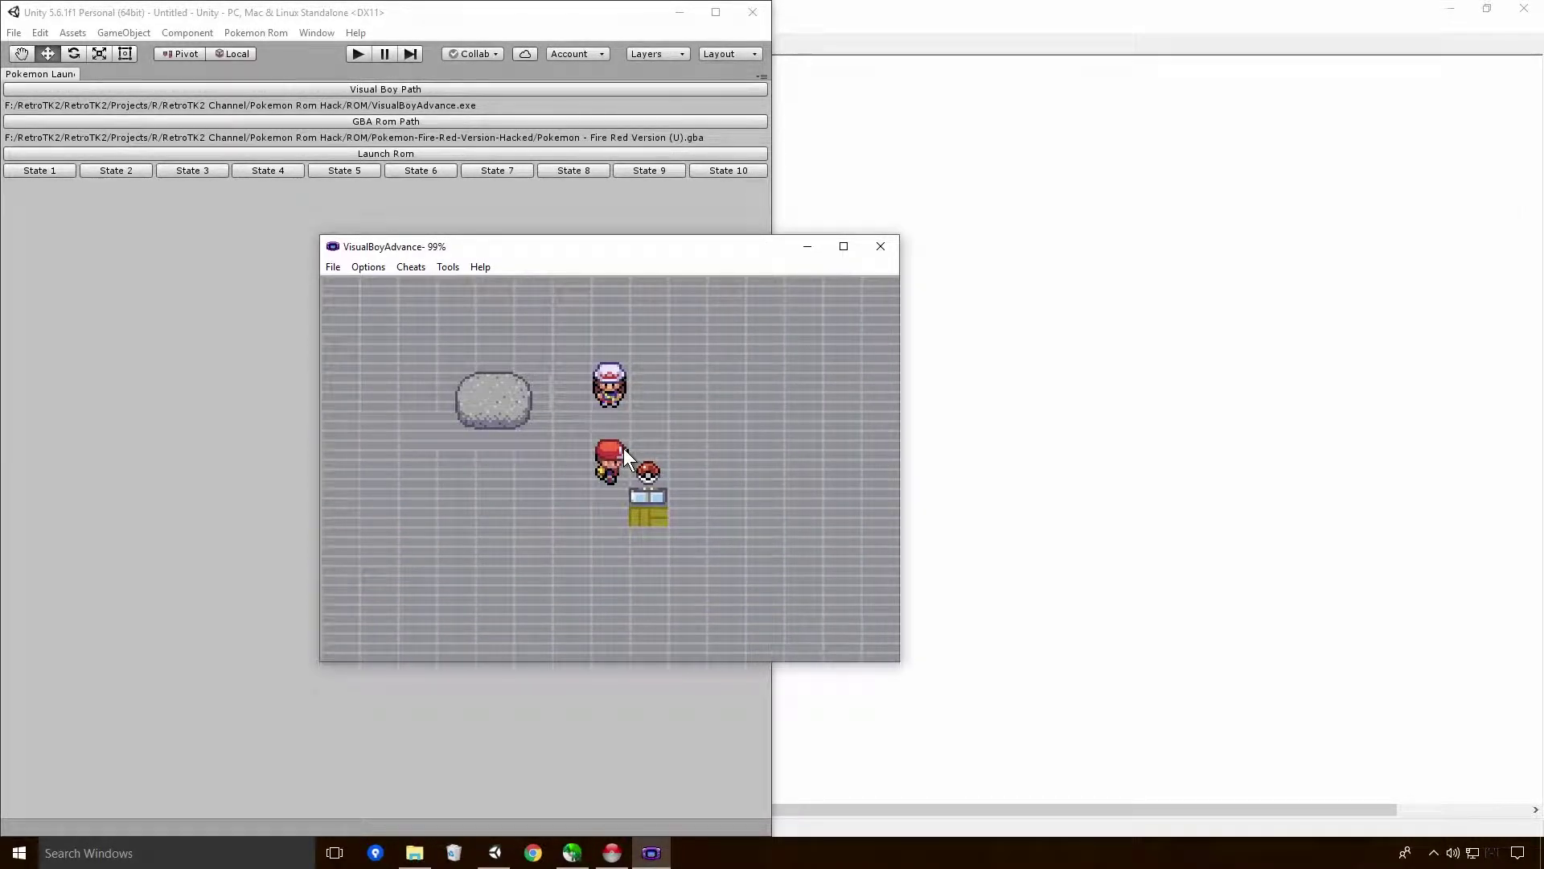
key("Return")
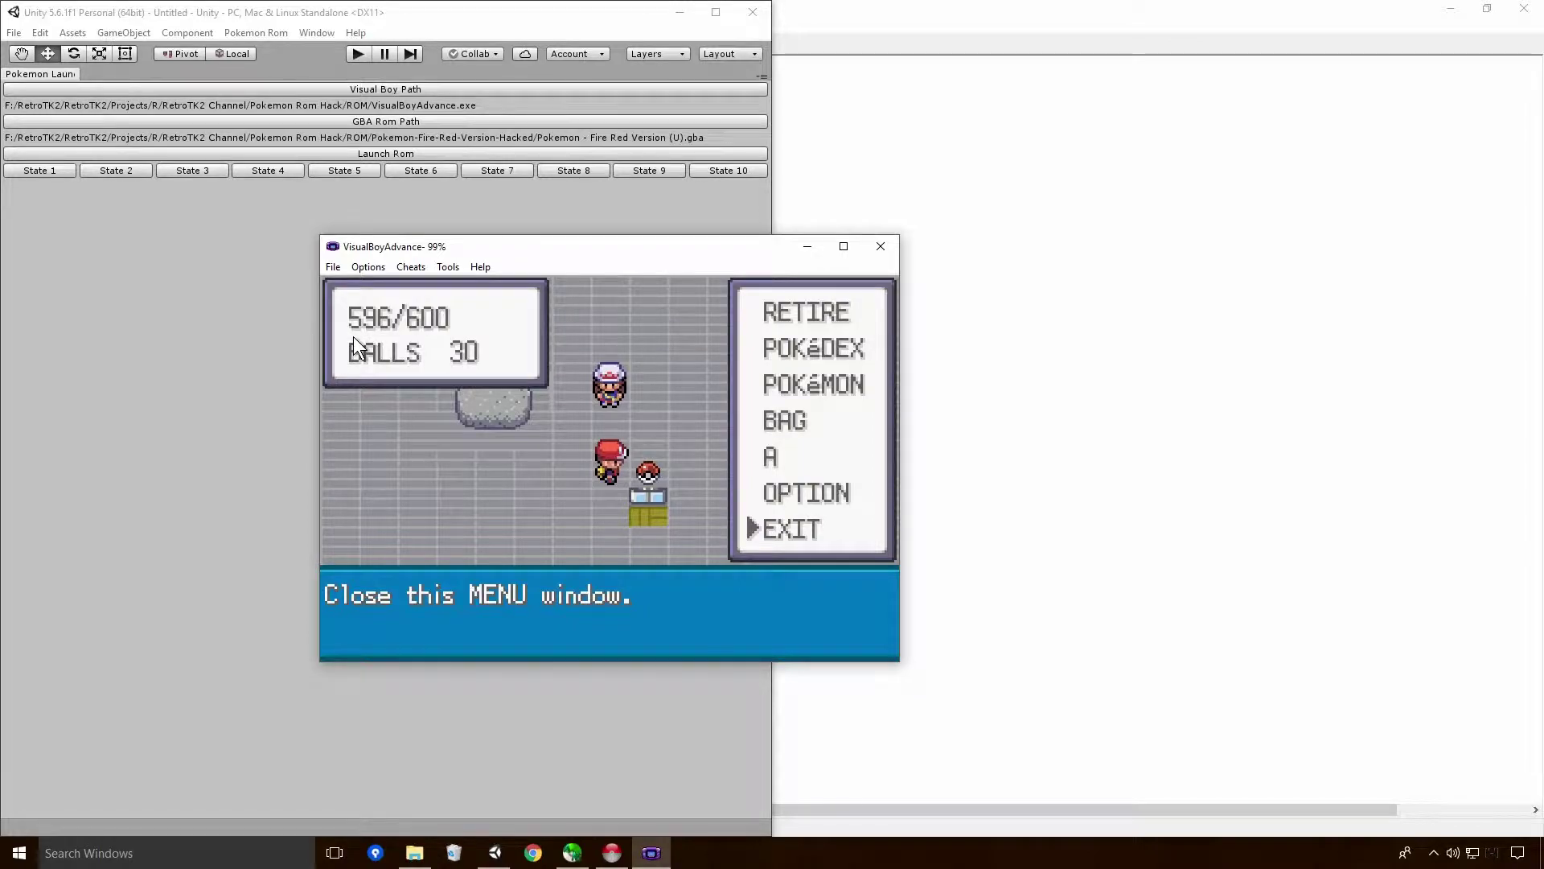
key("Return")
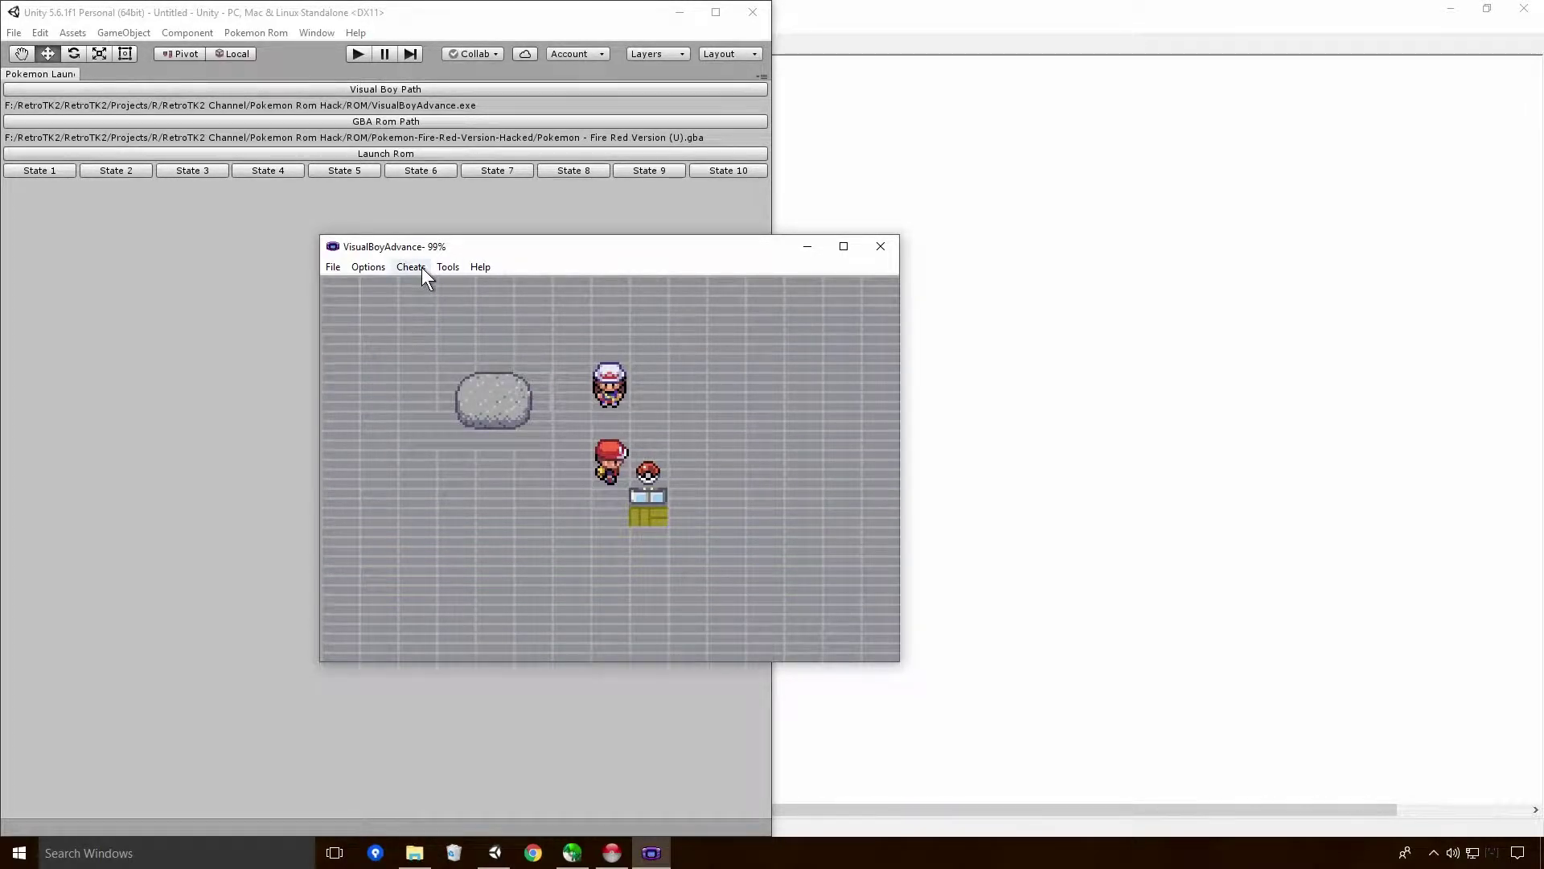
- Add a cheat from the search results that sets address 02039996 to 999, and close the cheat search
left_click(411, 268)
left_click(349, 288)
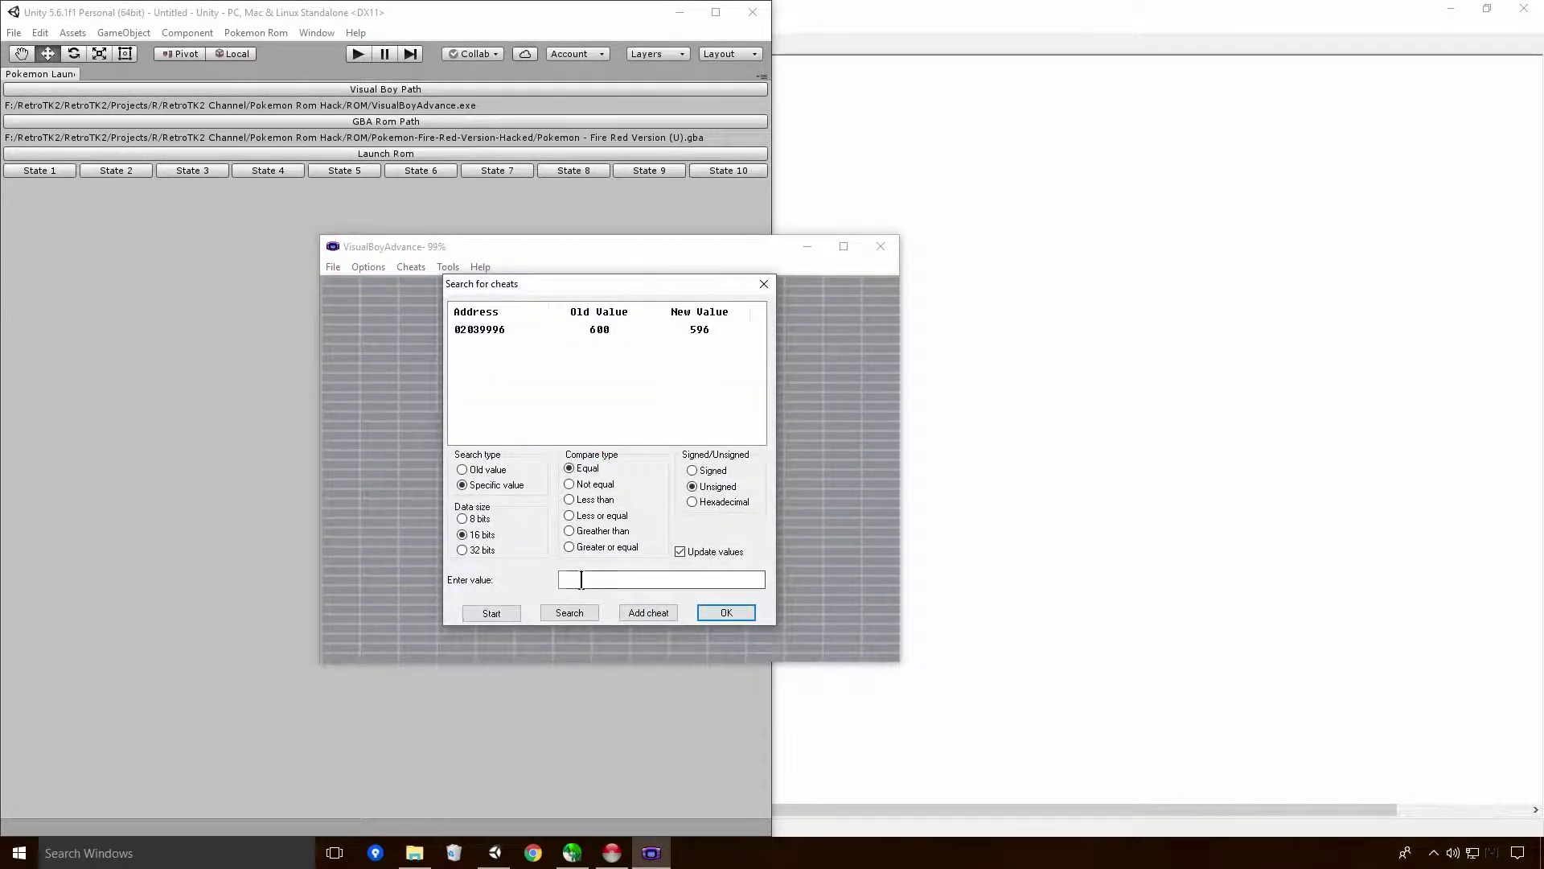
left_click(496, 324)
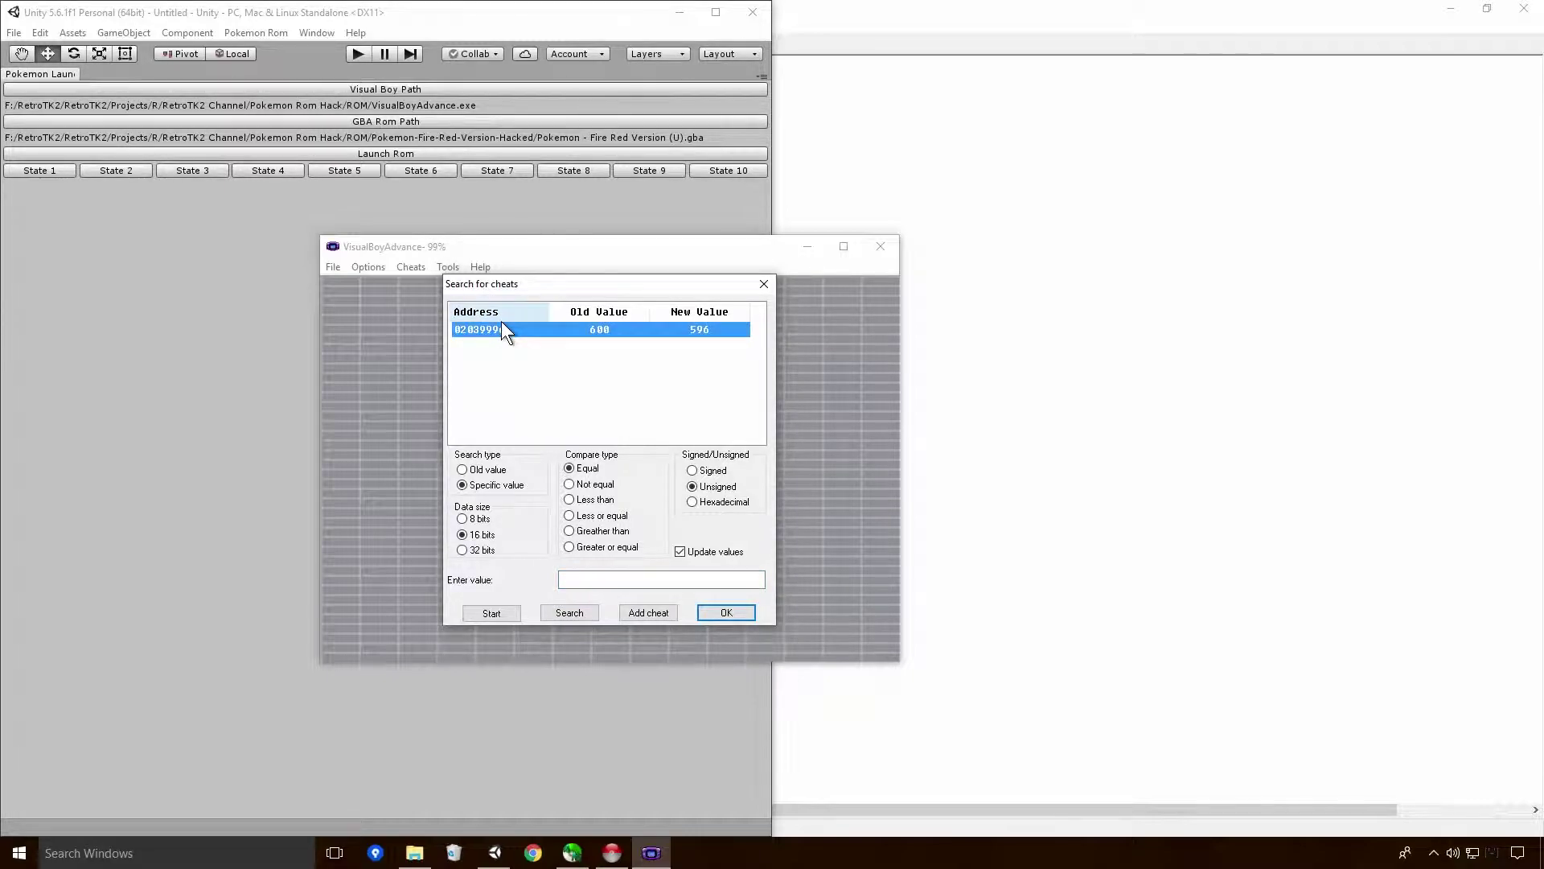
left_click(647, 611)
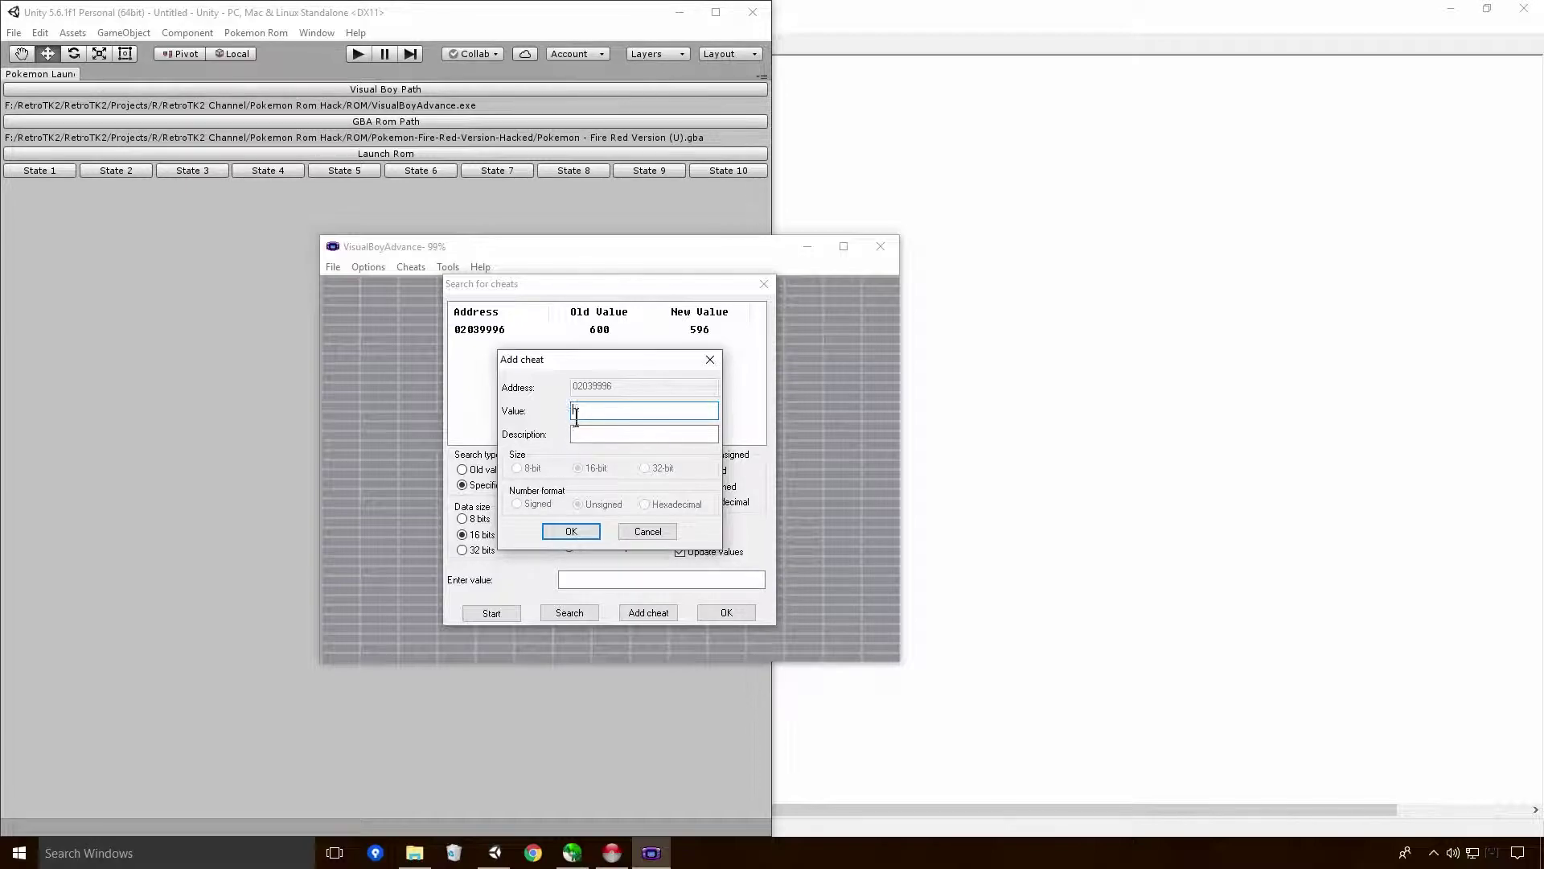
type("999")
left_click(572, 530)
left_click(708, 612)
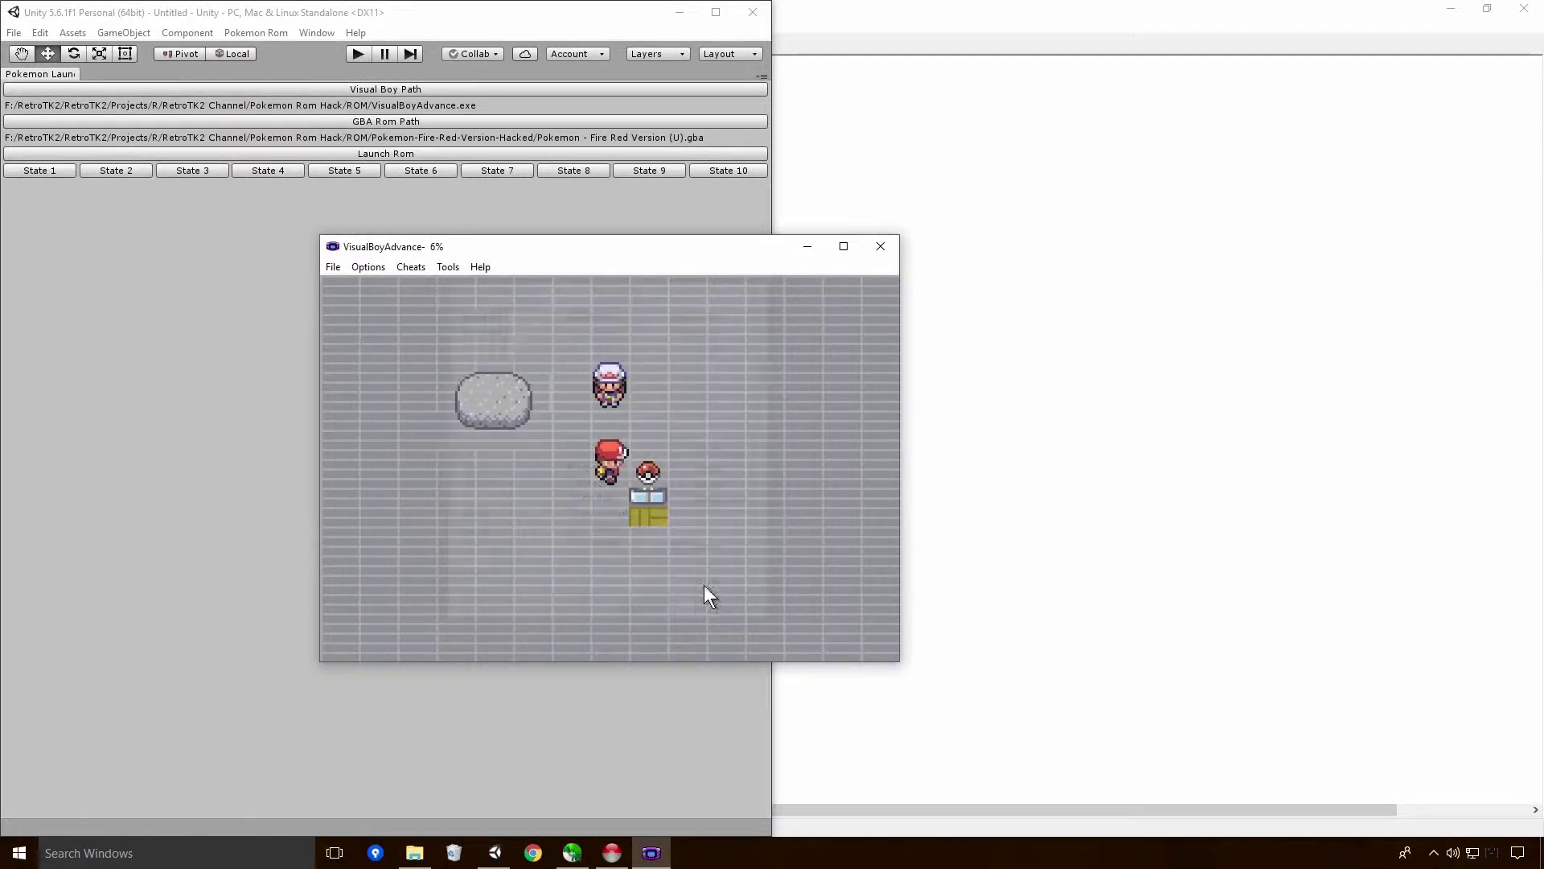
- Review the status of the 02039996:03e7 cheat in the cheat list
left_click(411, 266)
left_click(379, 304)
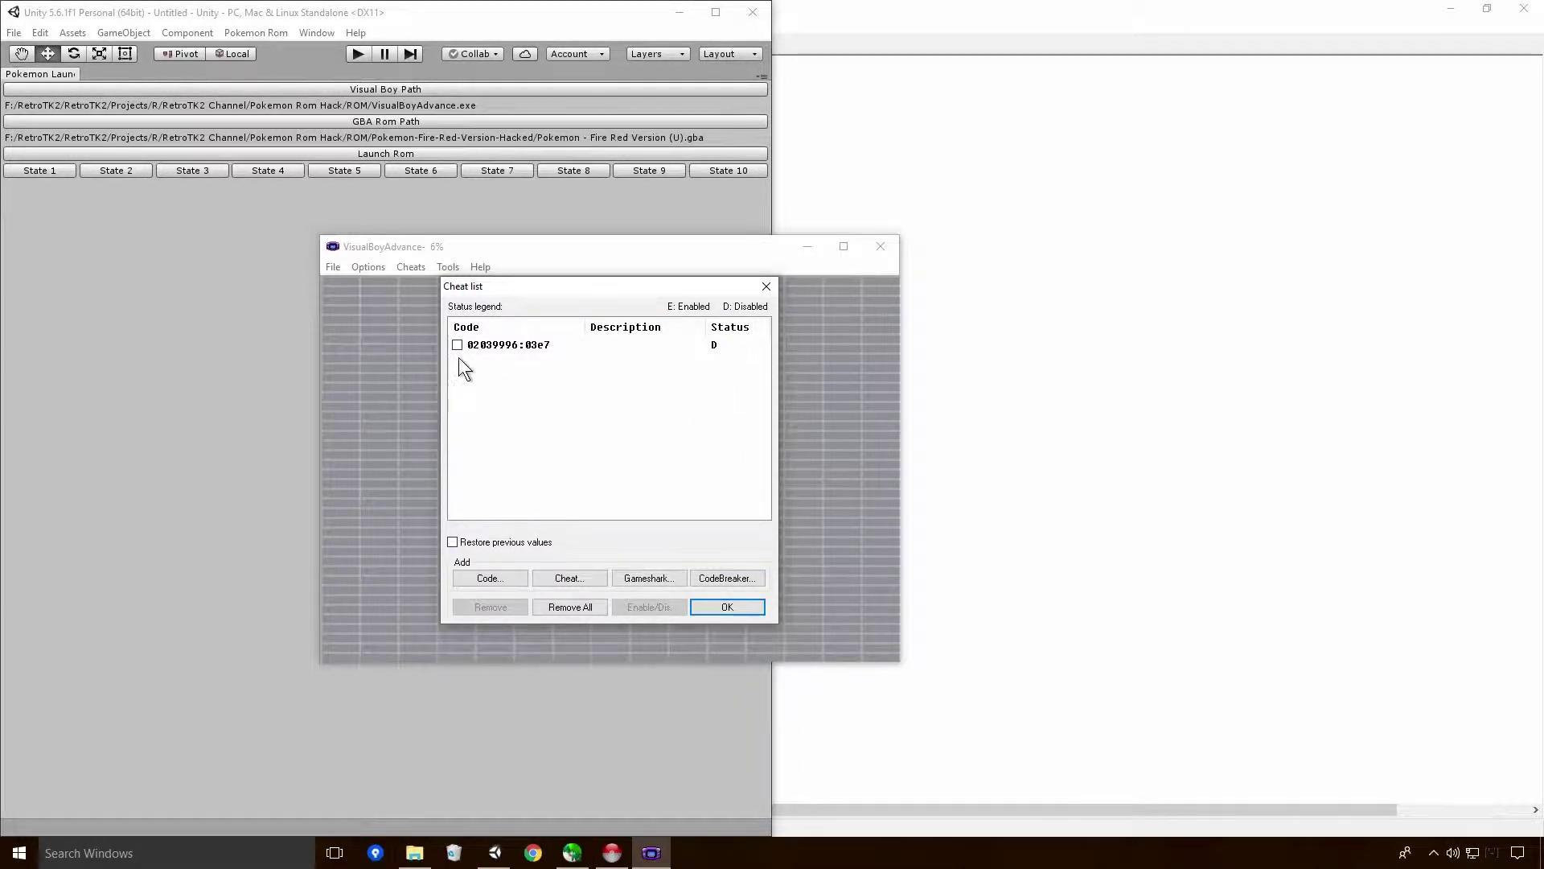
left_click(729, 609)
- Compare the Safari step counter in the game menu before and after walking the player four tiles left
key("Return")
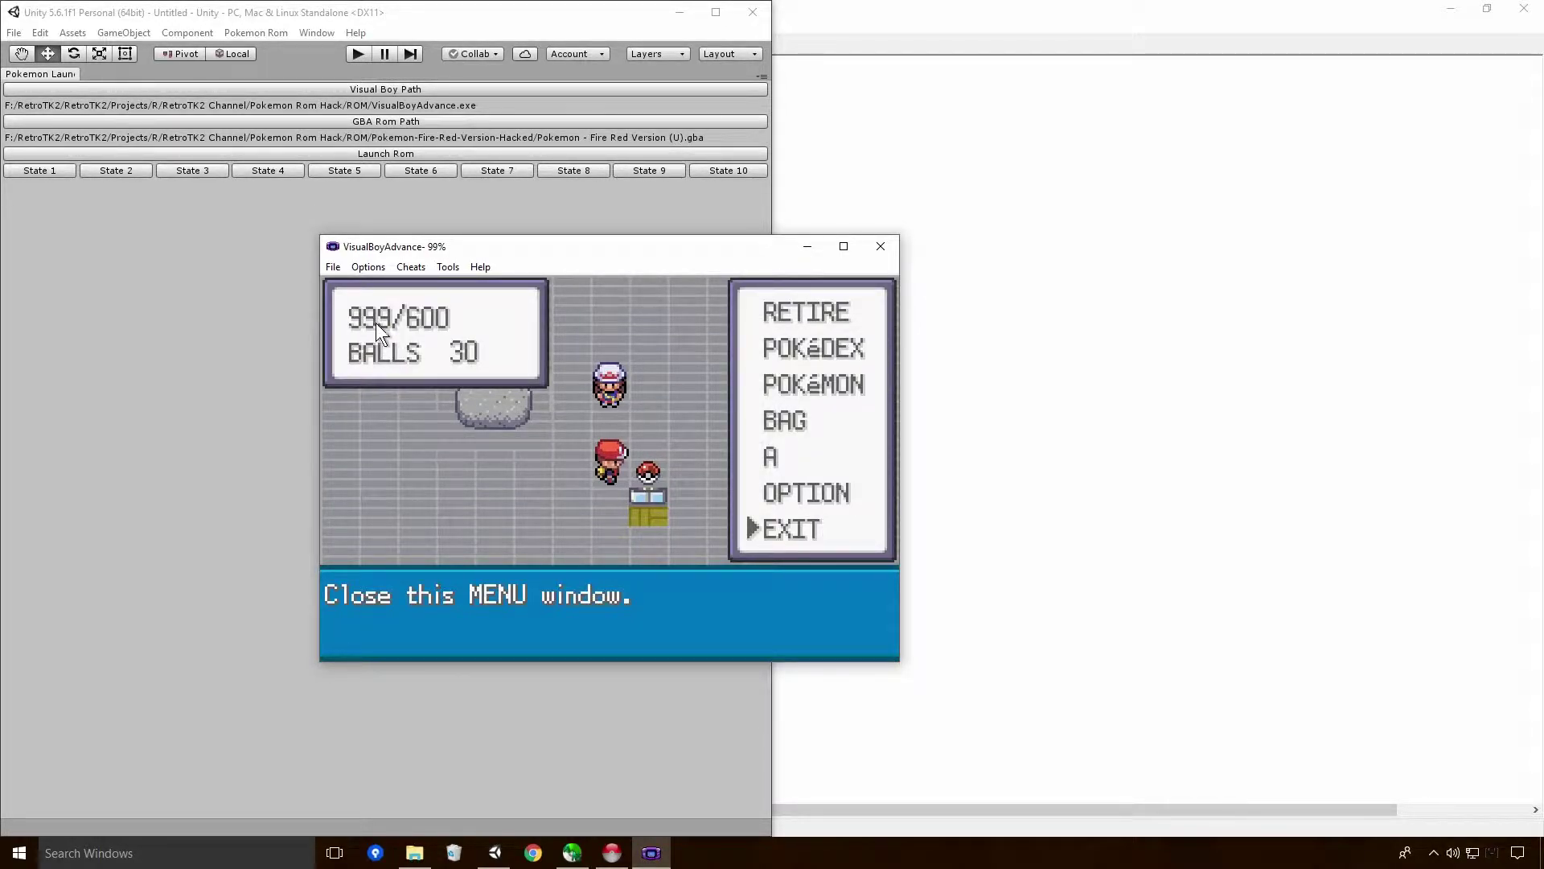
key("Return")
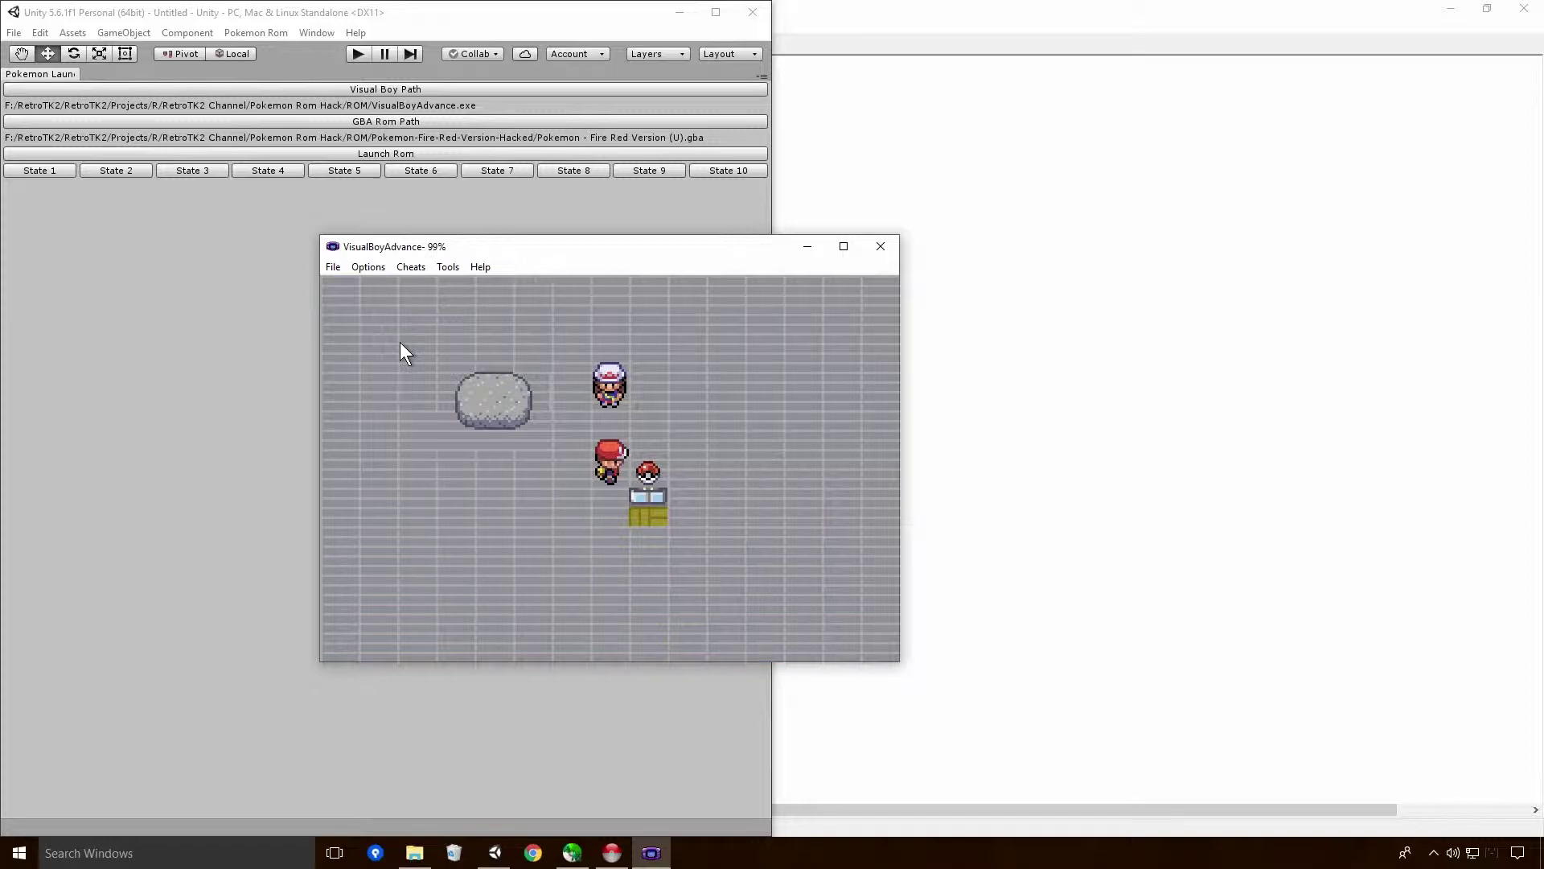
key("Left")
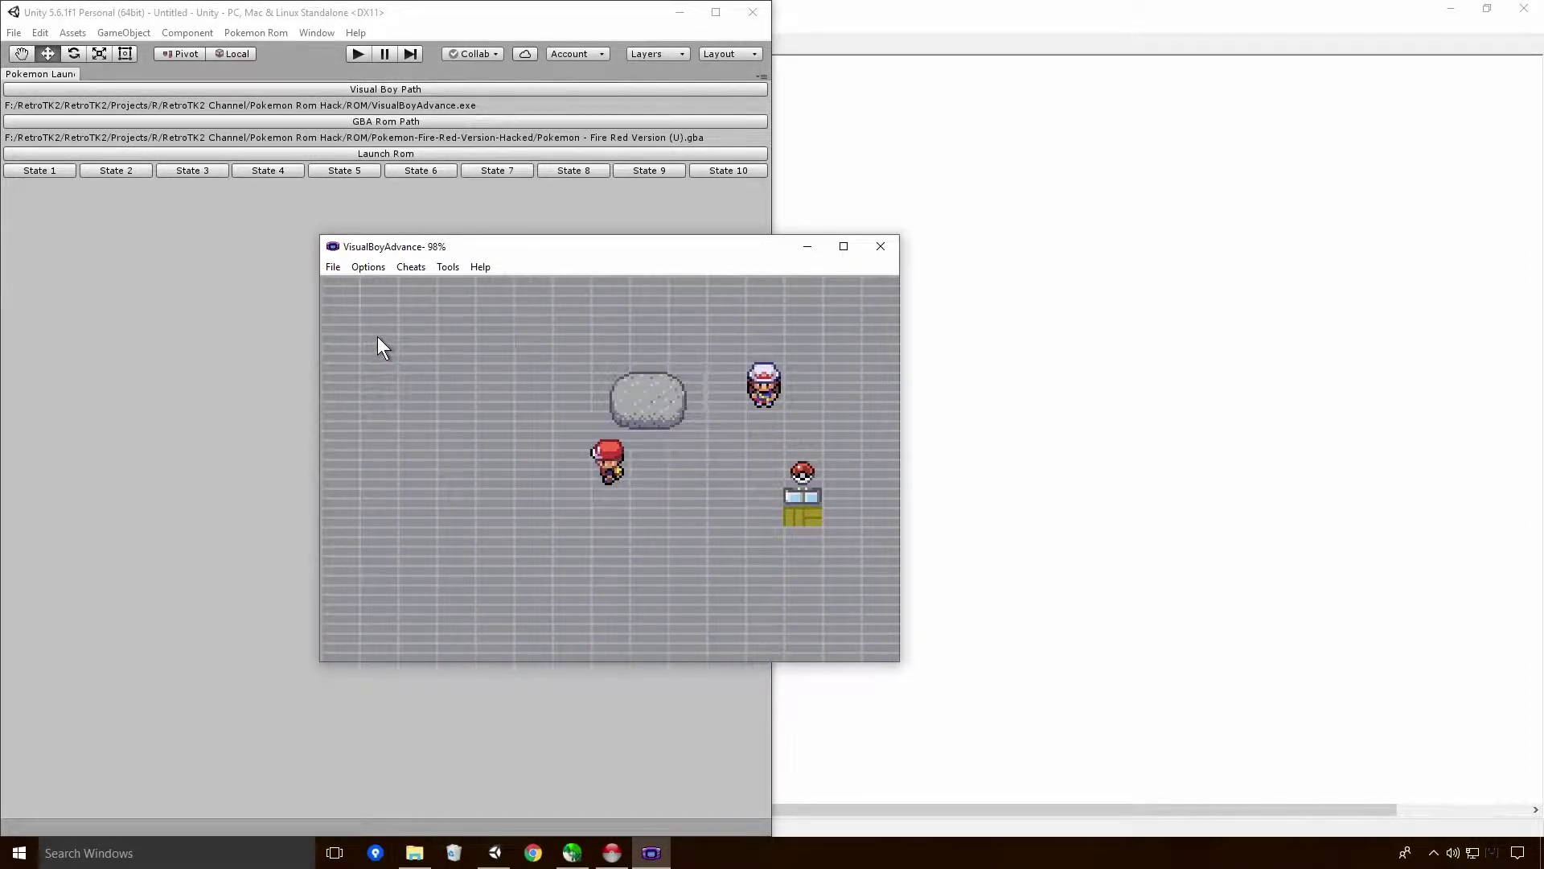
key("Return")
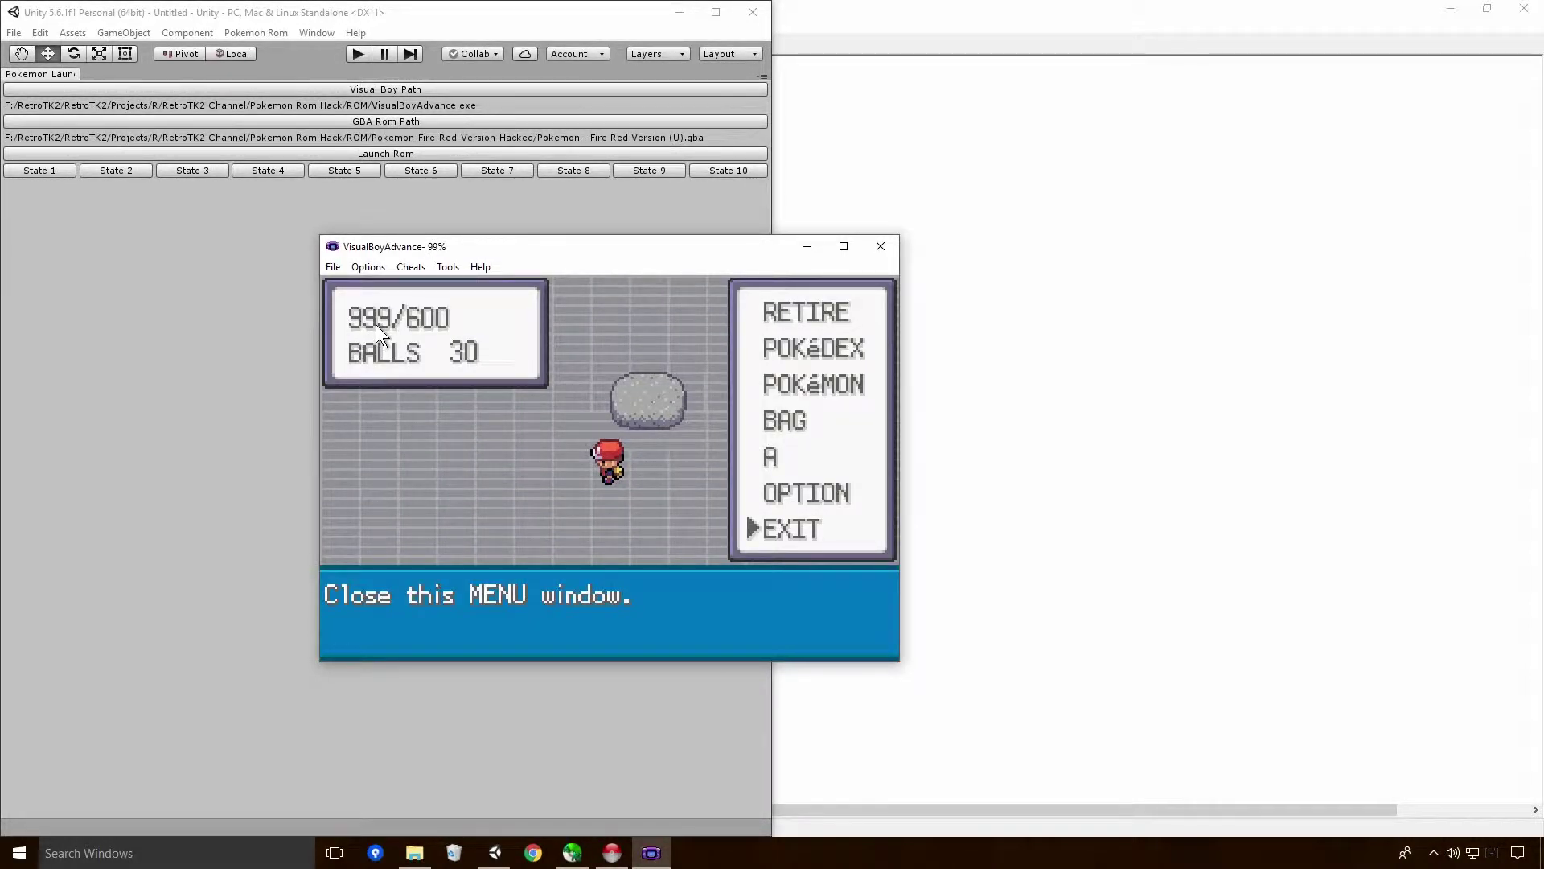
key("Return")
- Disable the 02039996:03e7 cheat in the cheat list
left_click(410, 268)
left_click(361, 308)
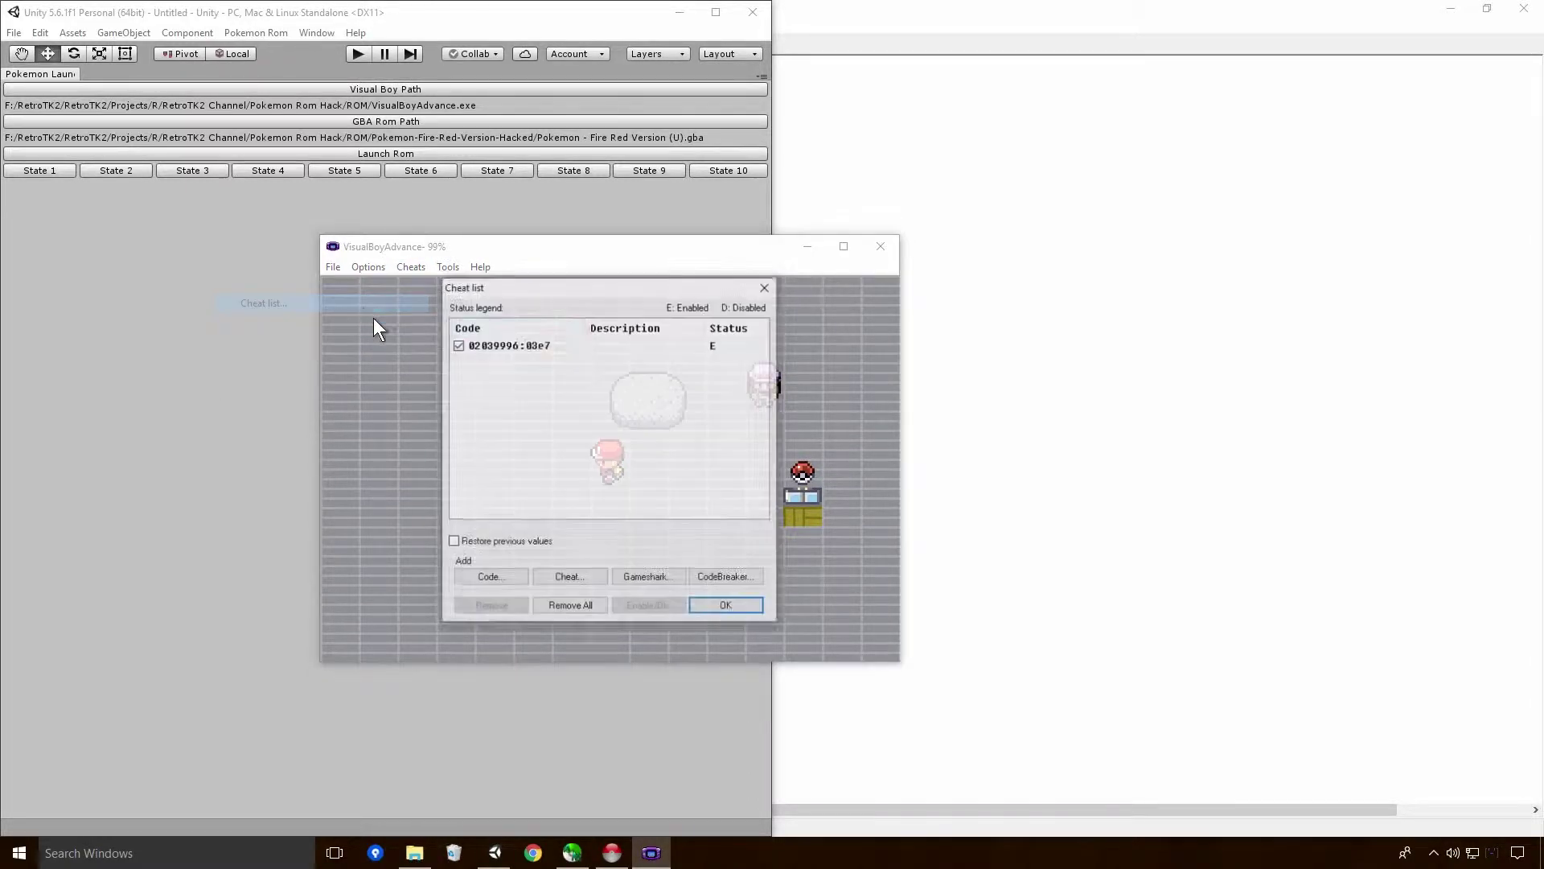
left_click(727, 607)
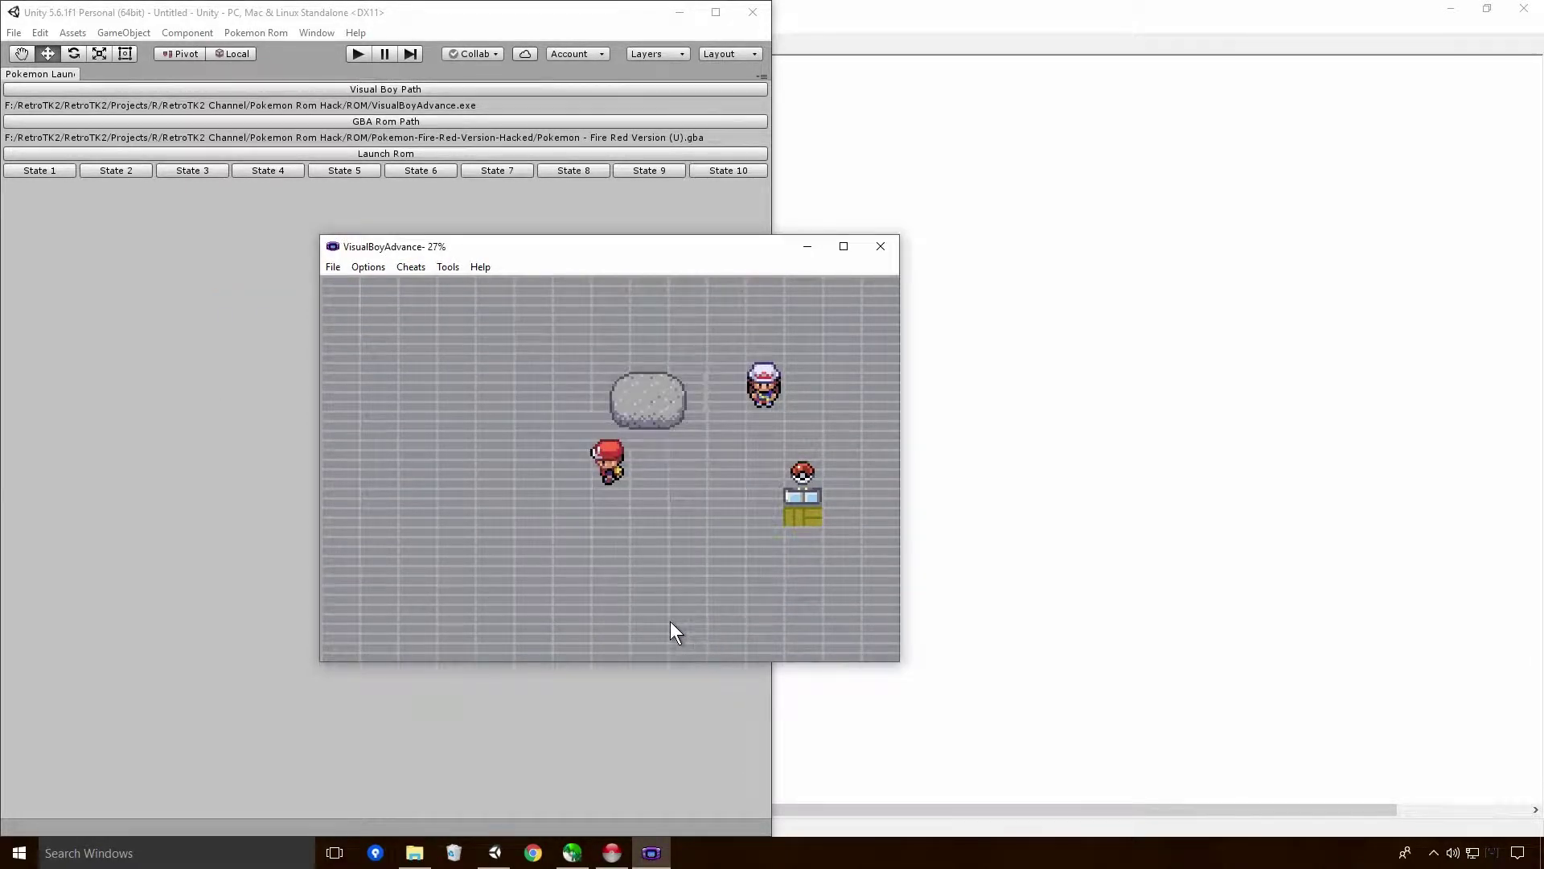
- Check the Safari step counter in the game menu while walking the player two tiles down and three tiles right
key("Return")
key("Return")
key("Down")
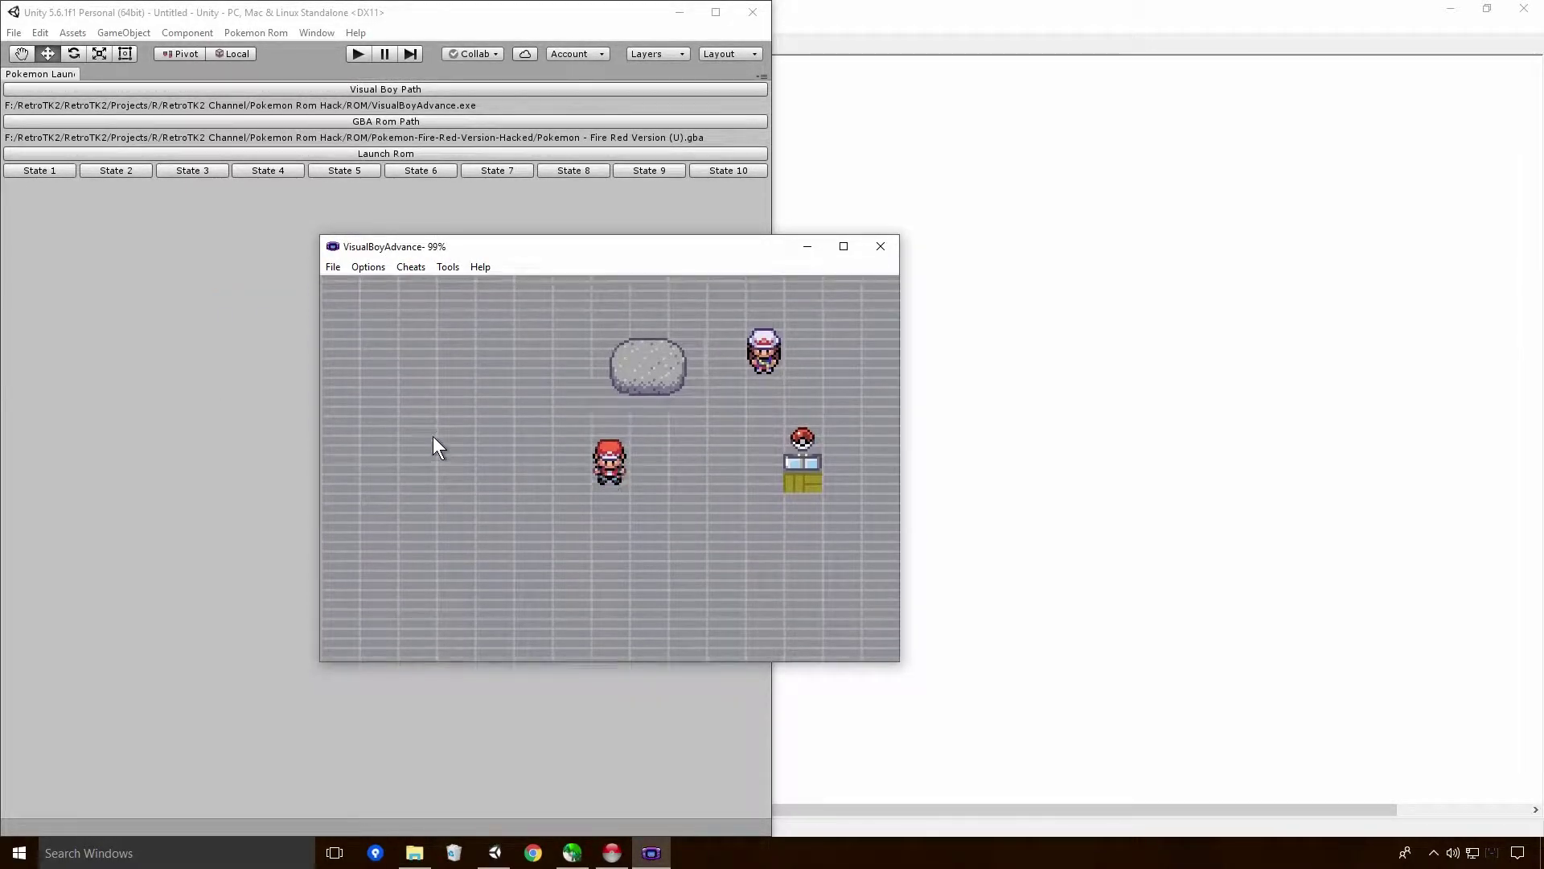
key("Return")
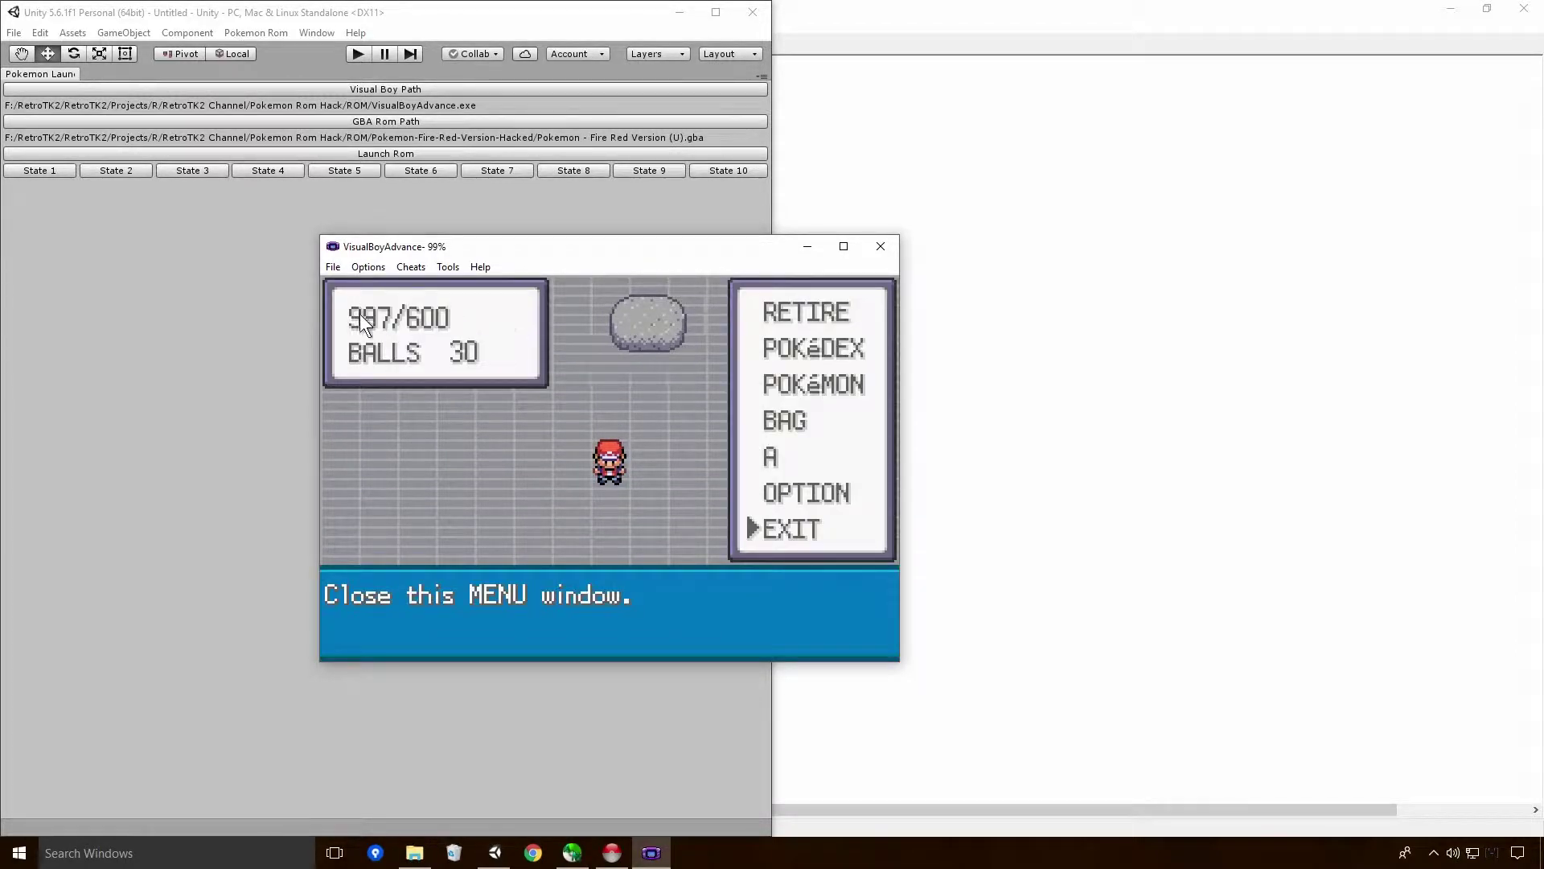
key("Return")
key("Right")
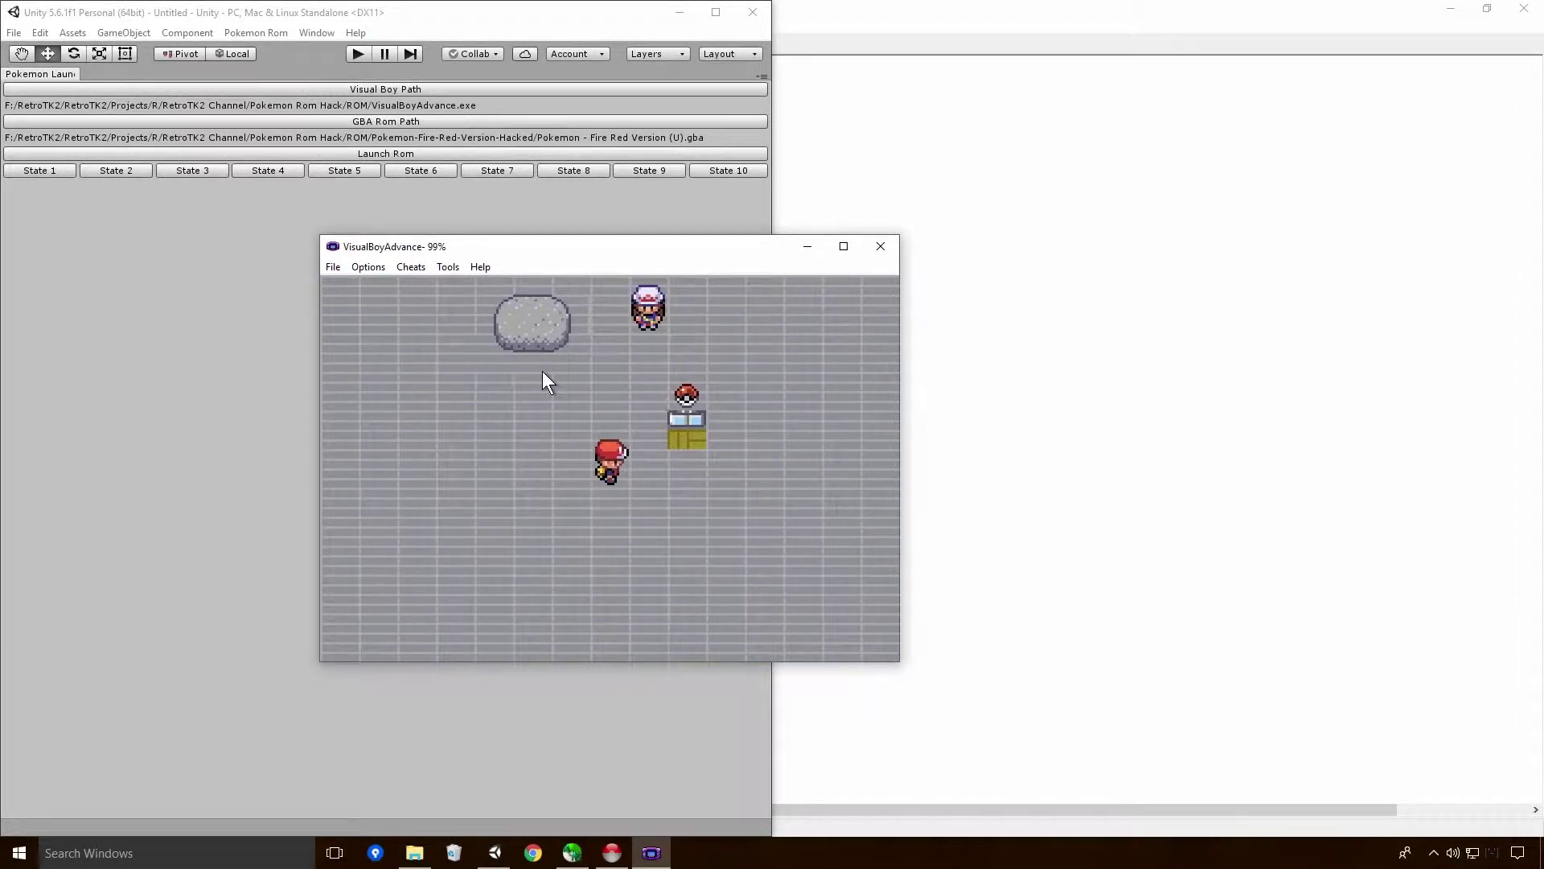
key("Return")
key("Return")
- Enable the 02039996:03e7 cheat again in the cheat list
left_click(411, 266)
left_click(393, 304)
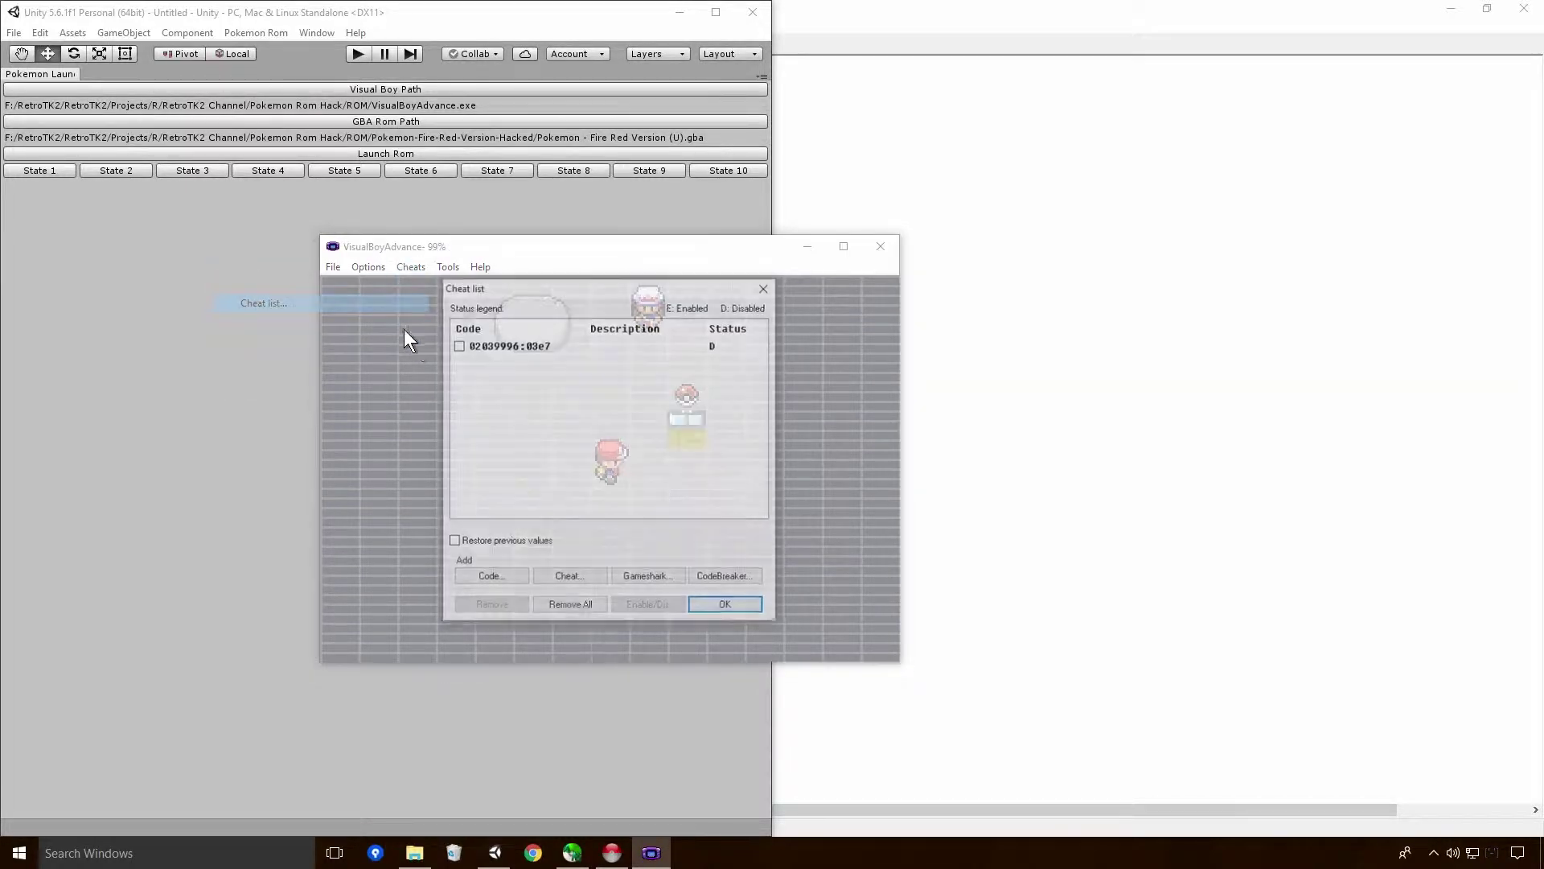
left_click(460, 347)
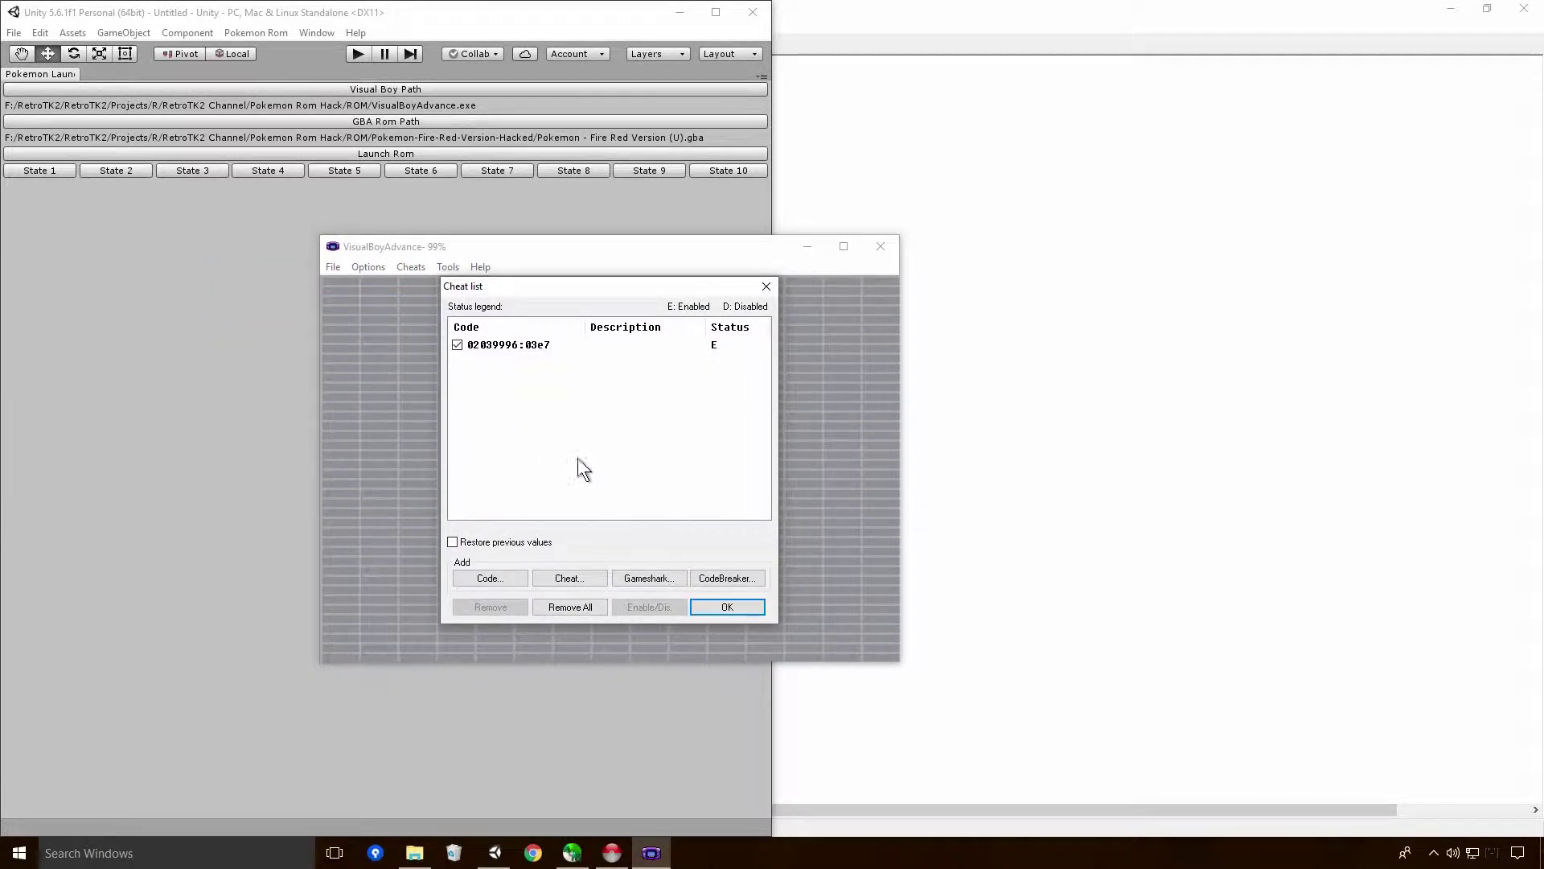
left_click(711, 609)
- Add a second cheat from the search results that sets address 02039996 to 2123, and close the cheat search
left_click(371, 267)
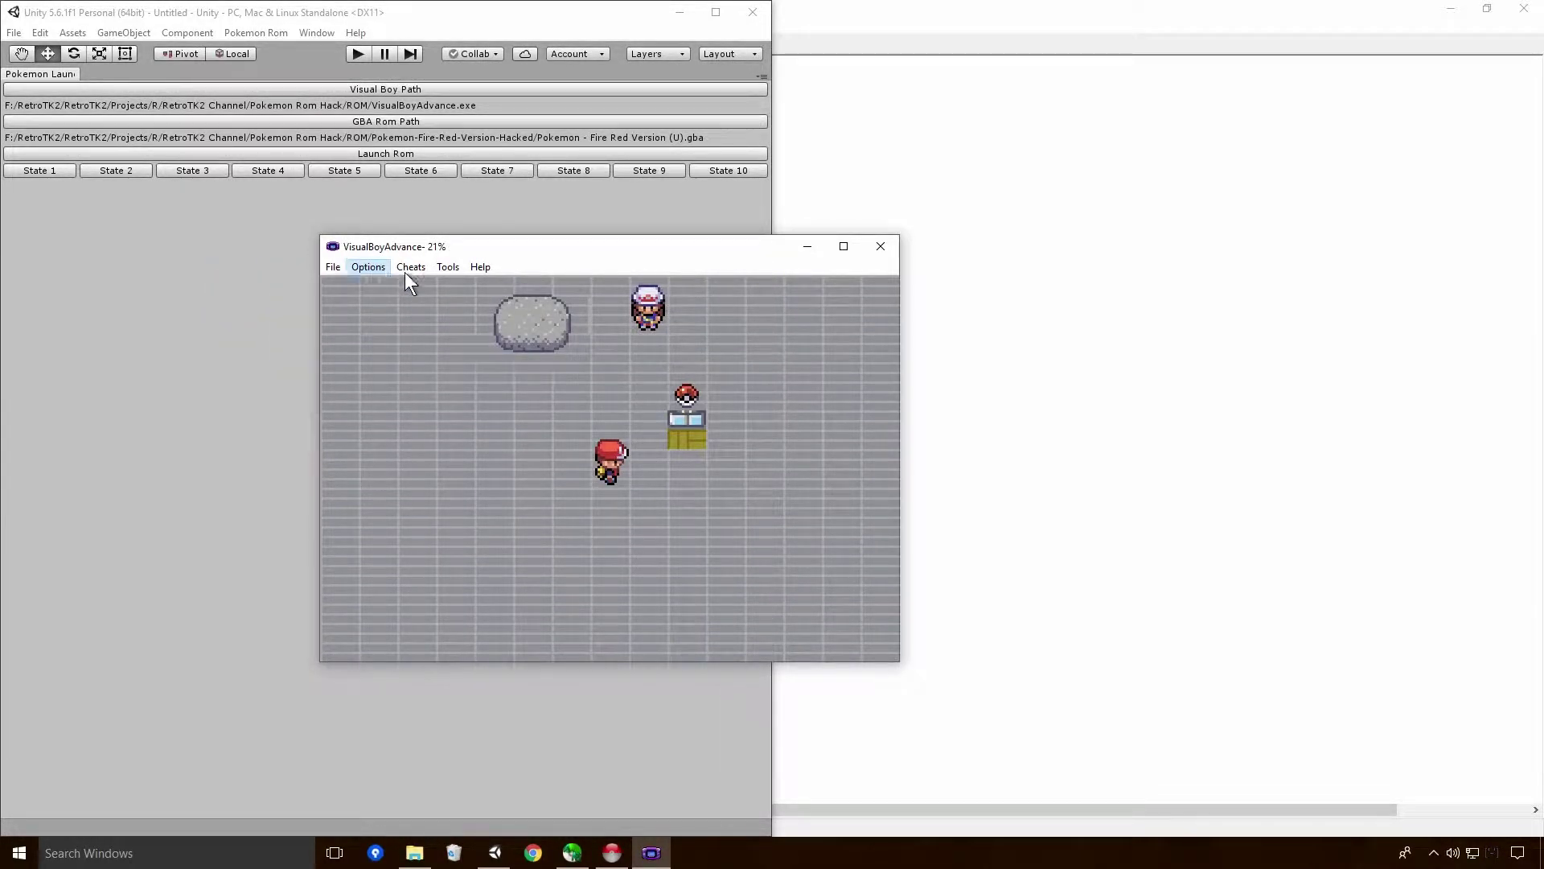
left_click(408, 268)
left_click(360, 283)
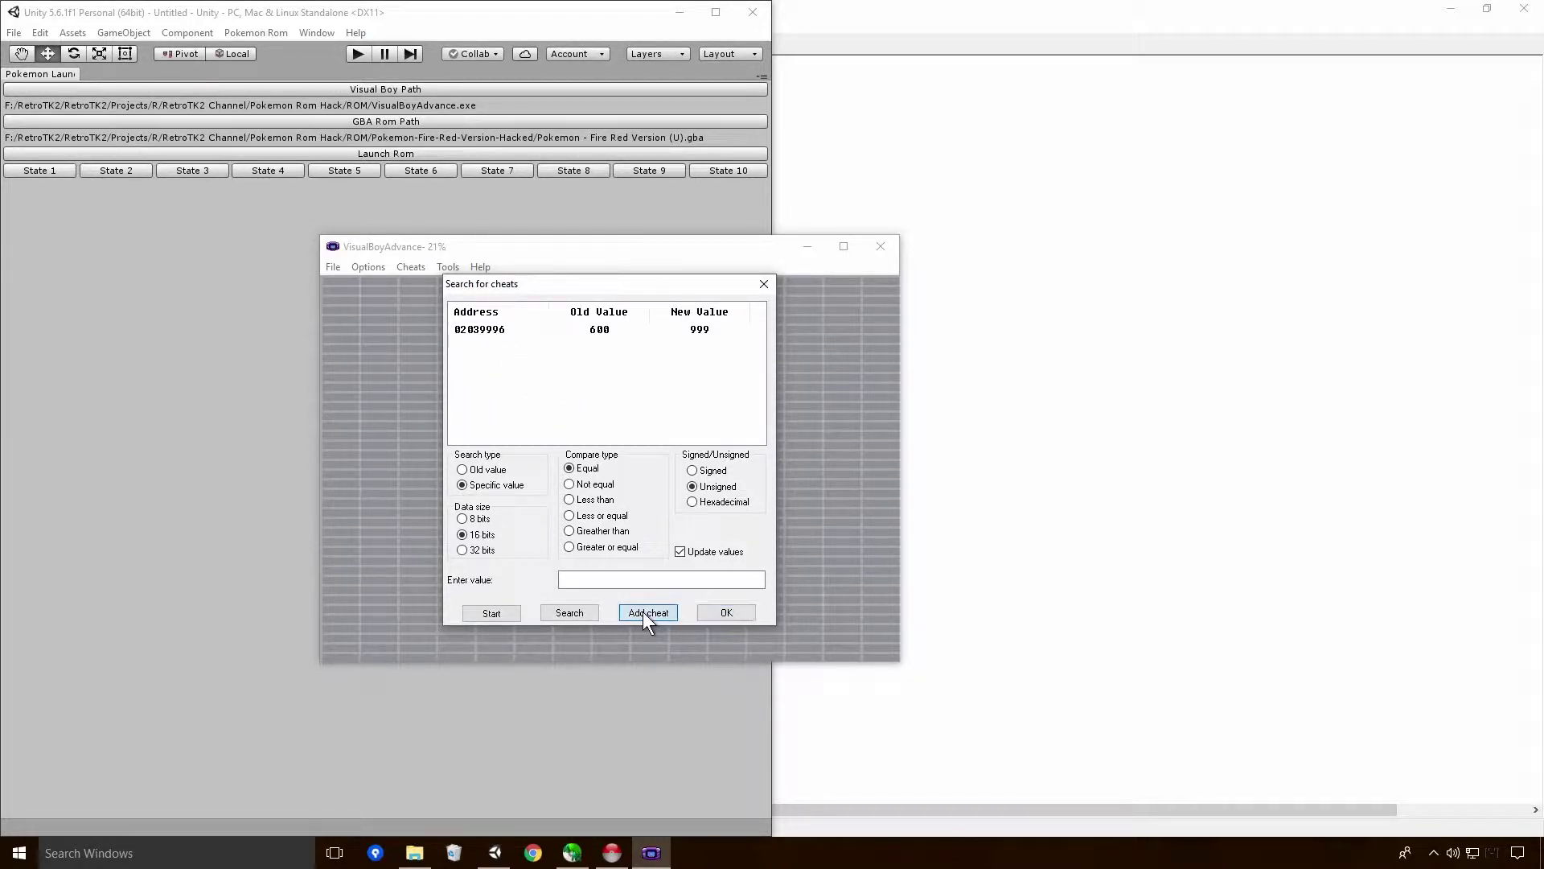
left_click(504, 330)
left_click(649, 612)
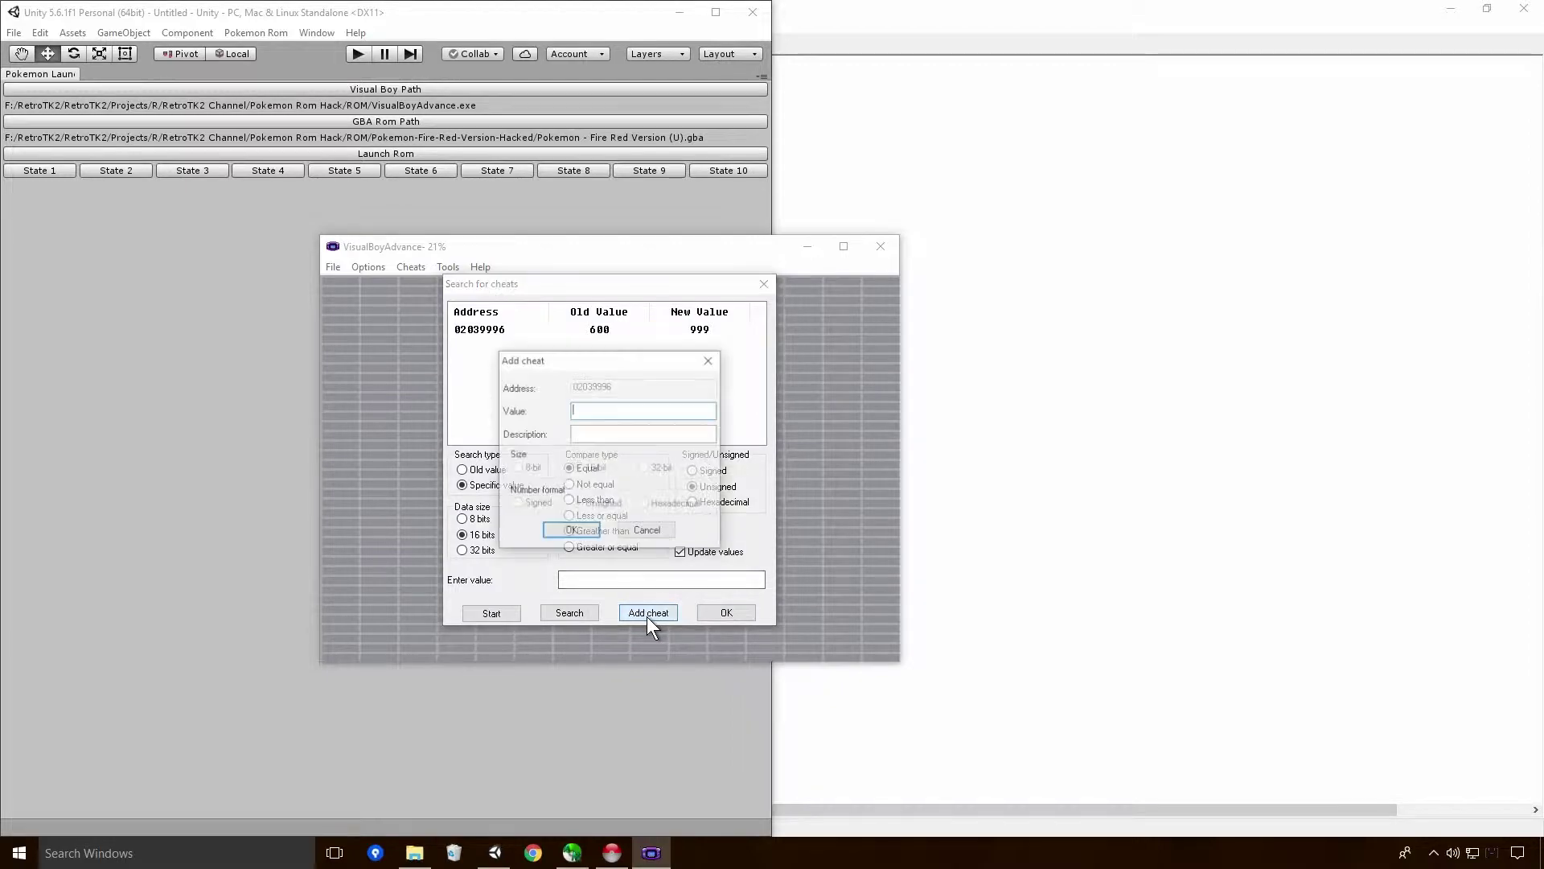
type("200")
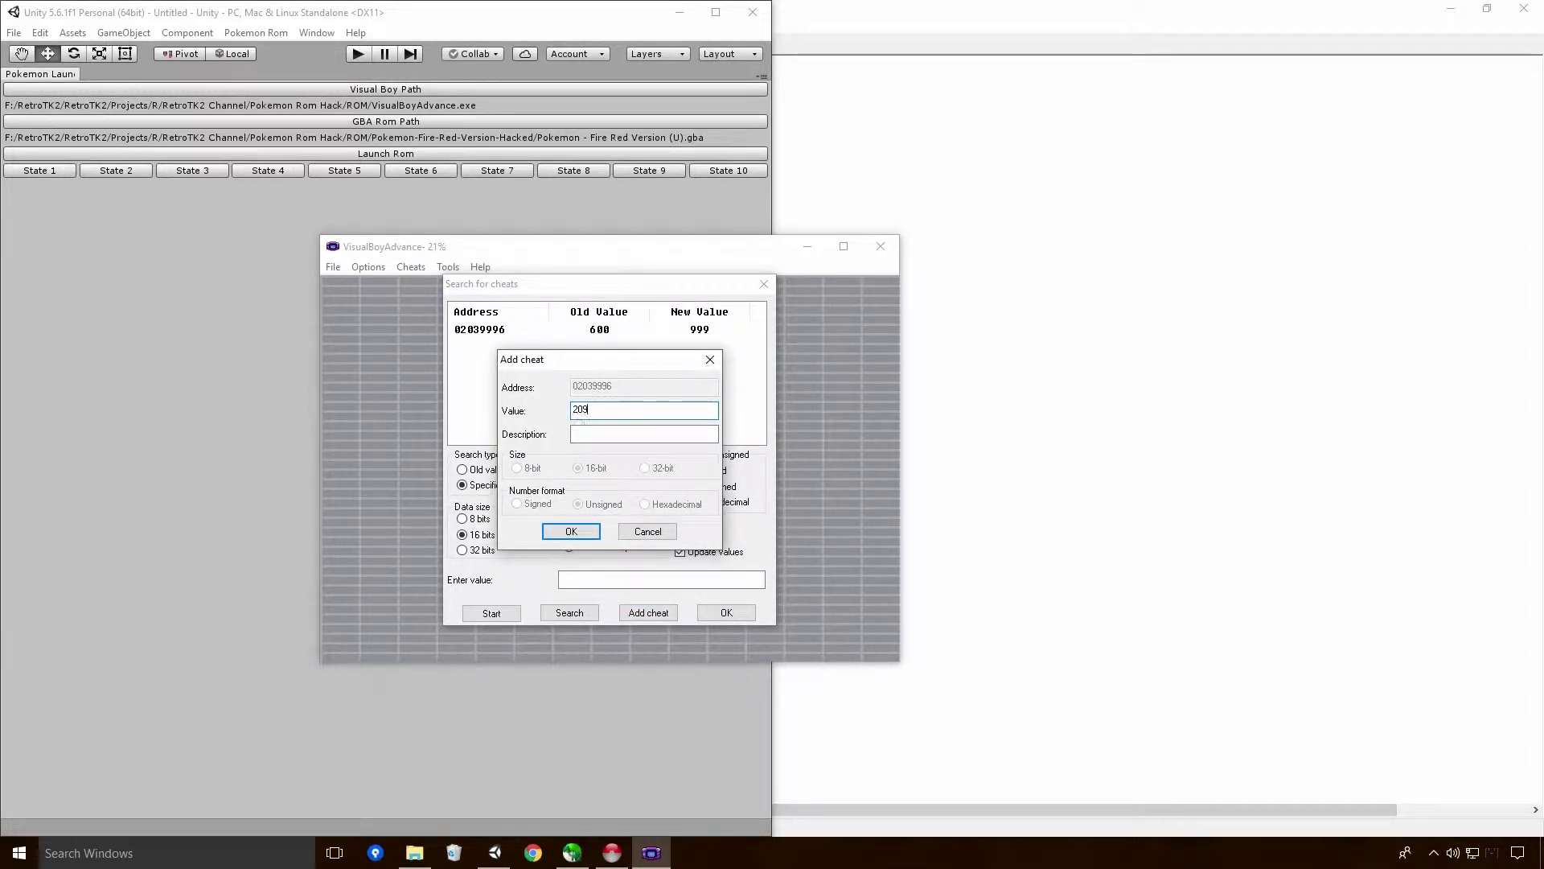
key("BackSpace")
type("00")
key("BackSpace")
key("BackSpace")
key("BackSpace")
type("1223")
key("BackSpace")
key("BackSpace")
type("3")
left_click(571, 536)
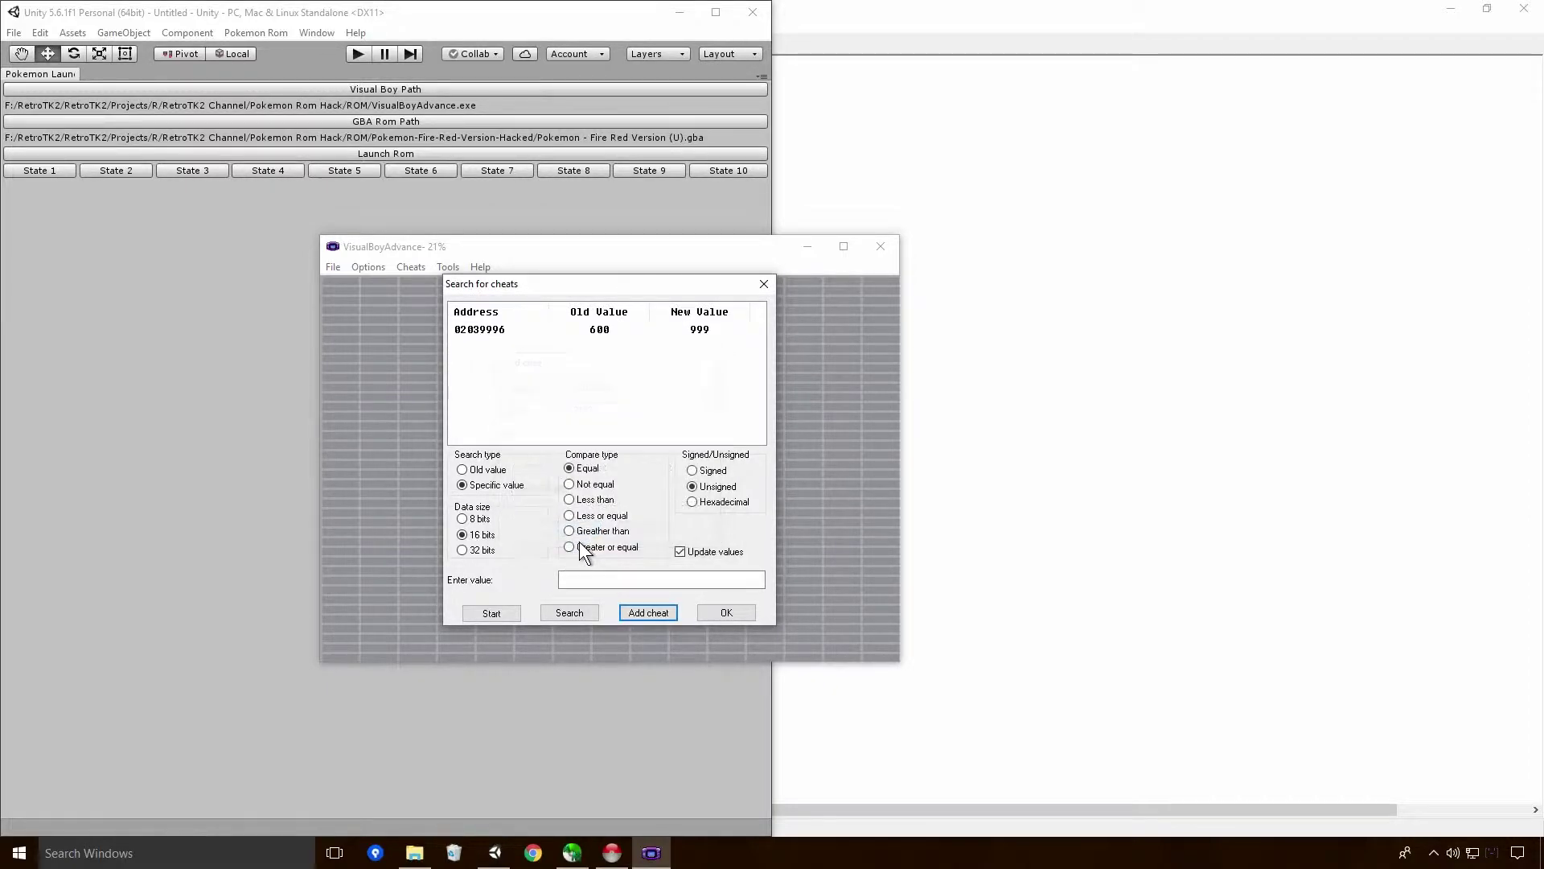
left_click(727, 612)
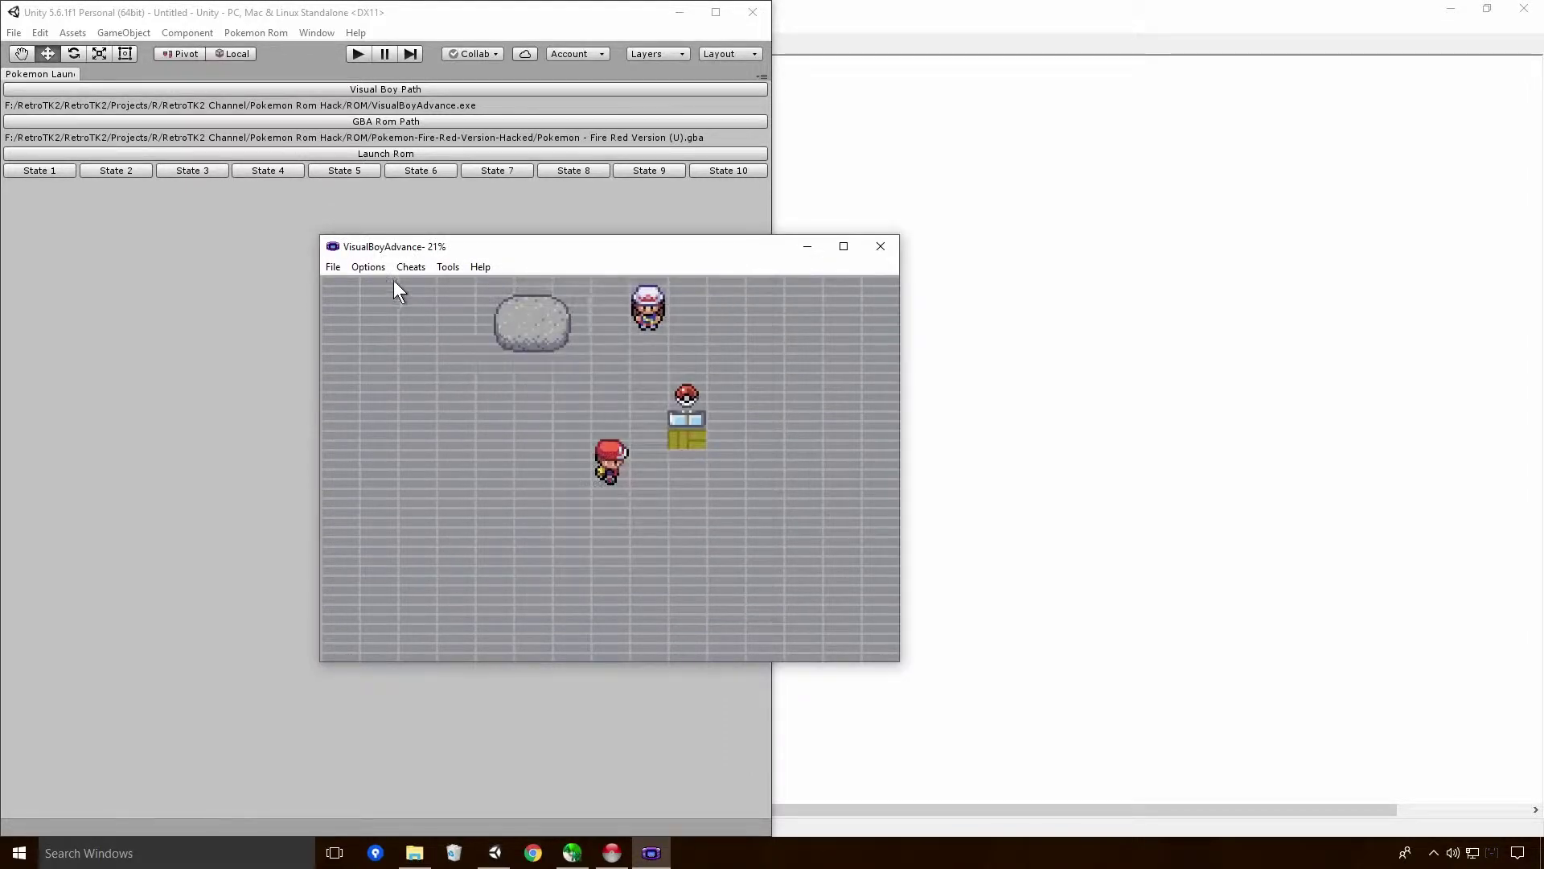
- Disable the 02039996:03e7 cheat so only the 02039996:084b cheat stays enabled
left_click(411, 266)
left_click(379, 306)
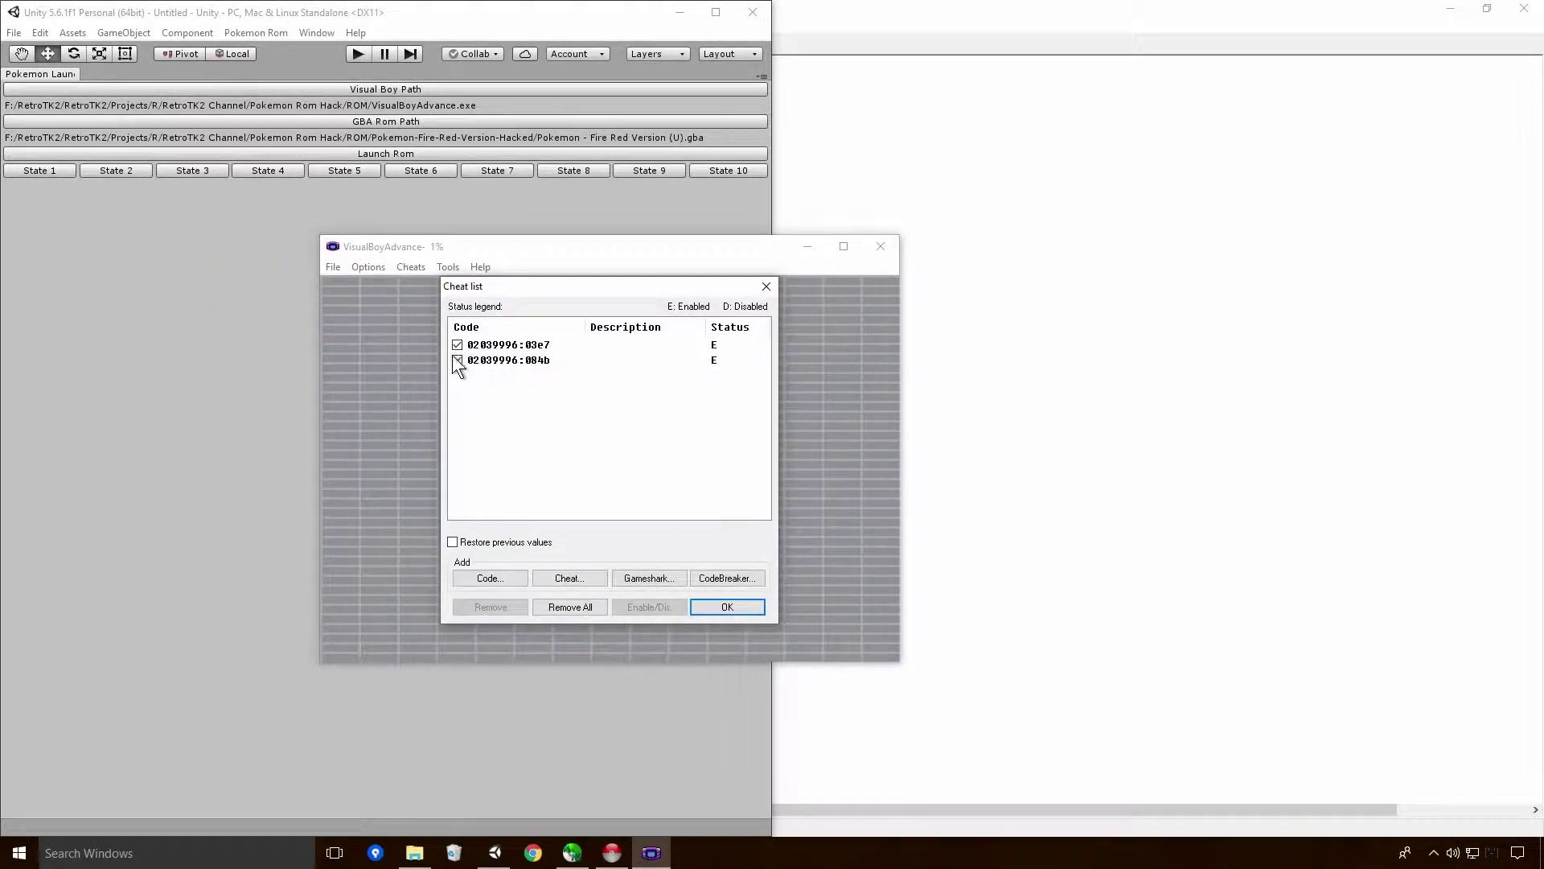
left_click(457, 344)
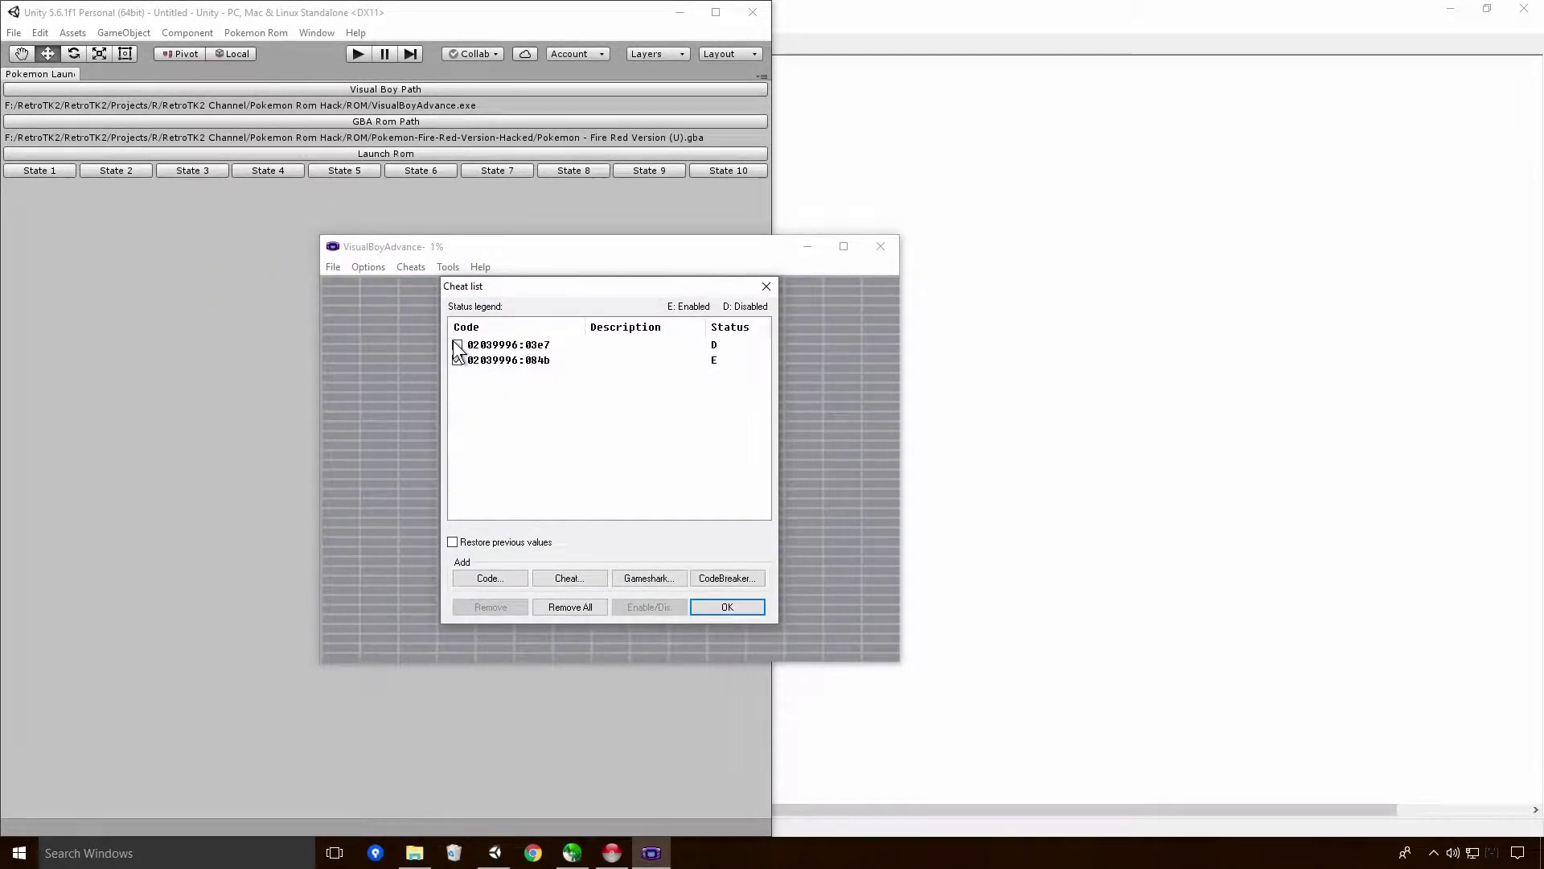
left_click(714, 608)
- Check the Safari step counter in the game menu and review the entries in the cheat list
key("Return")
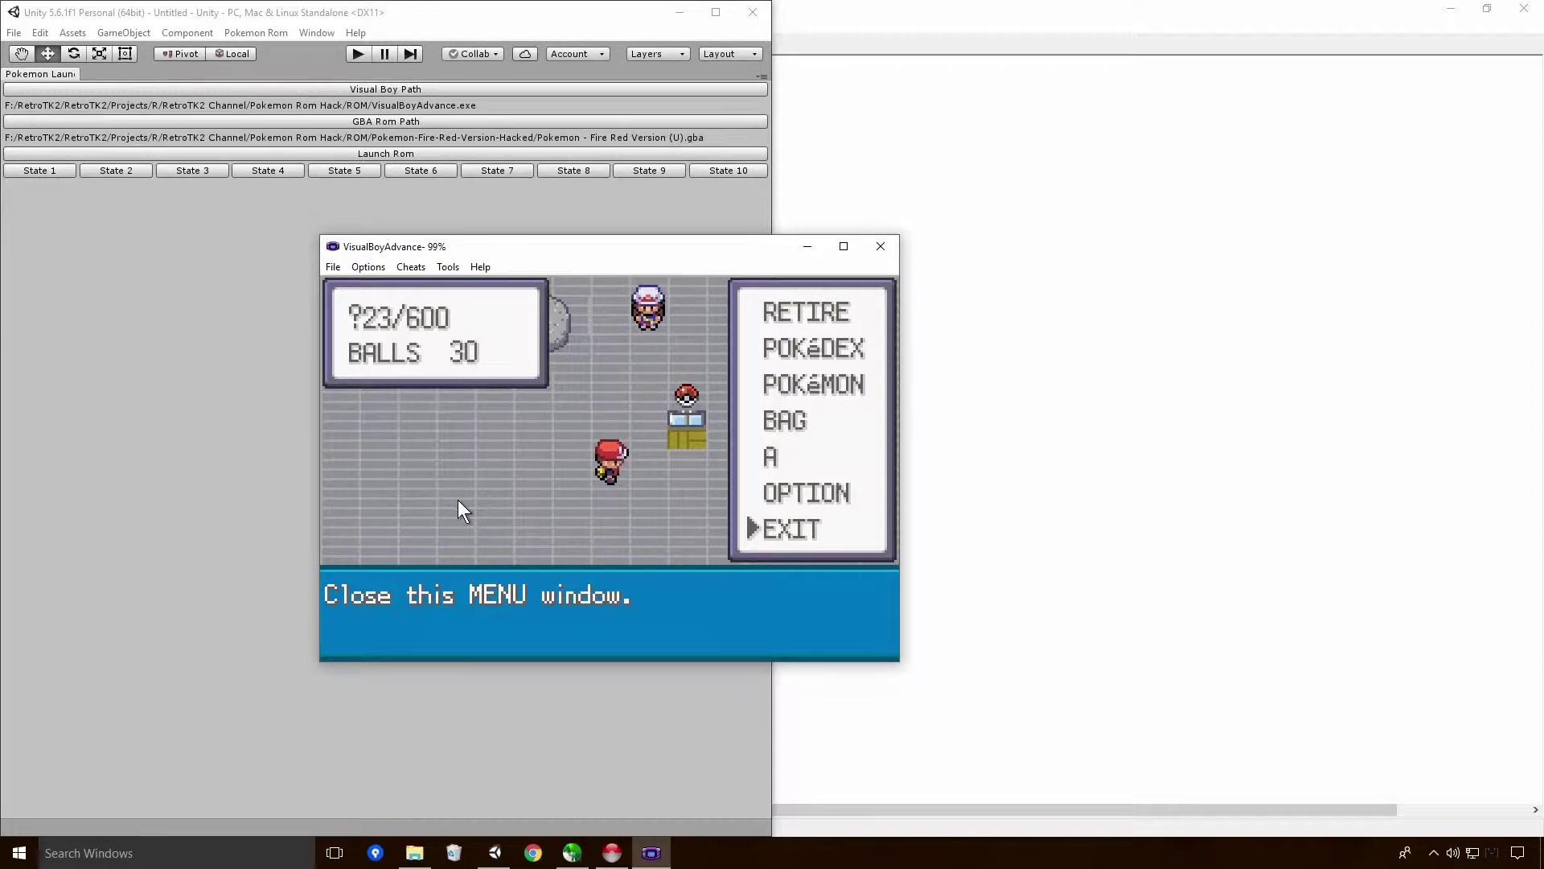
key("x")
left_click(409, 267)
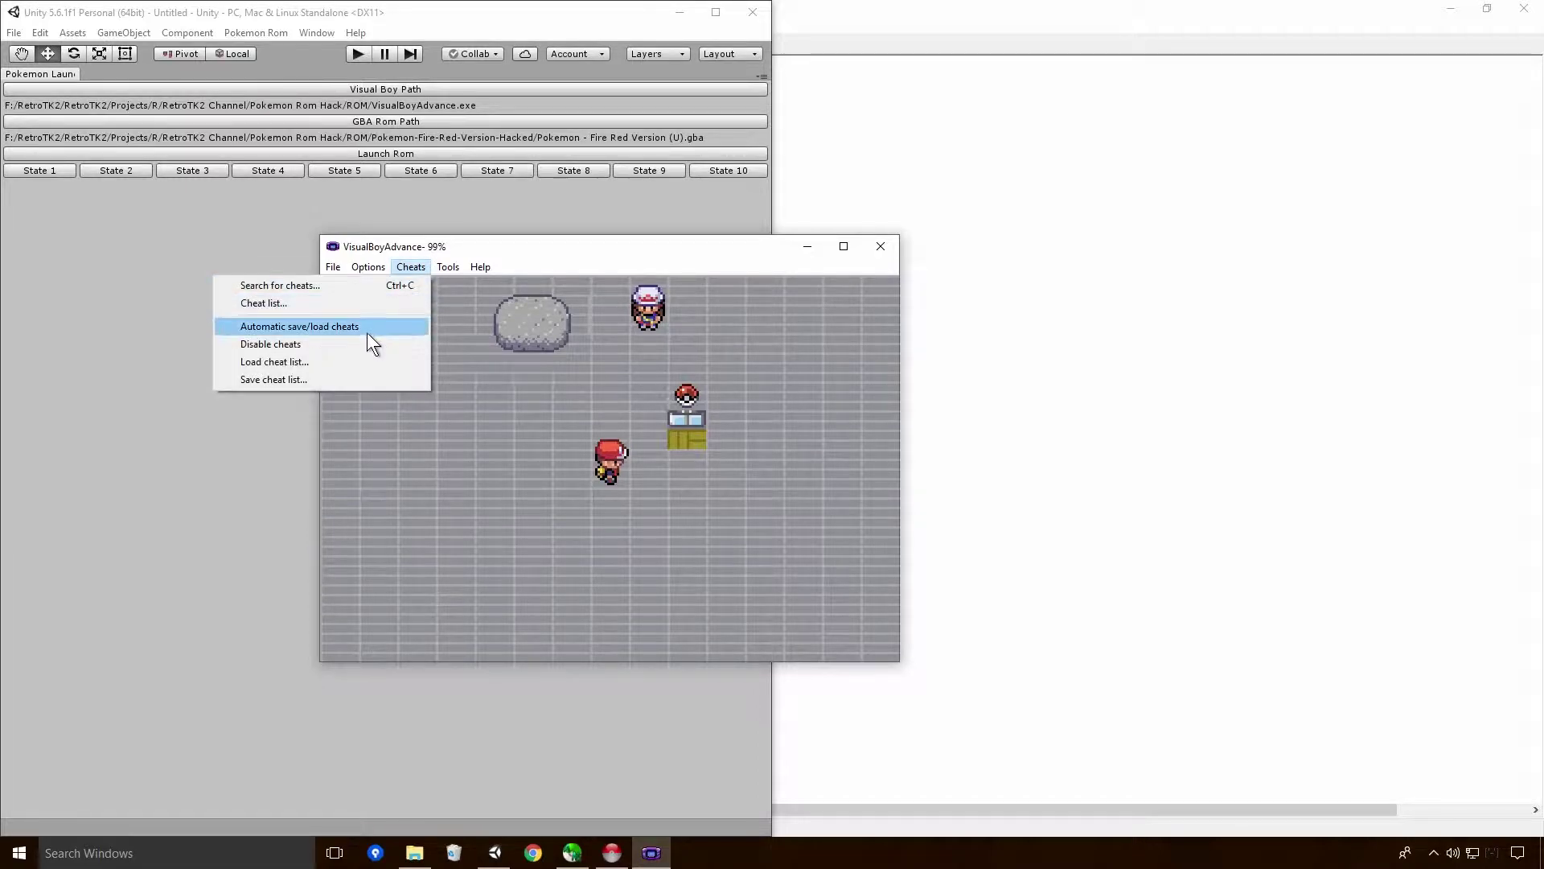
left_click(370, 305)
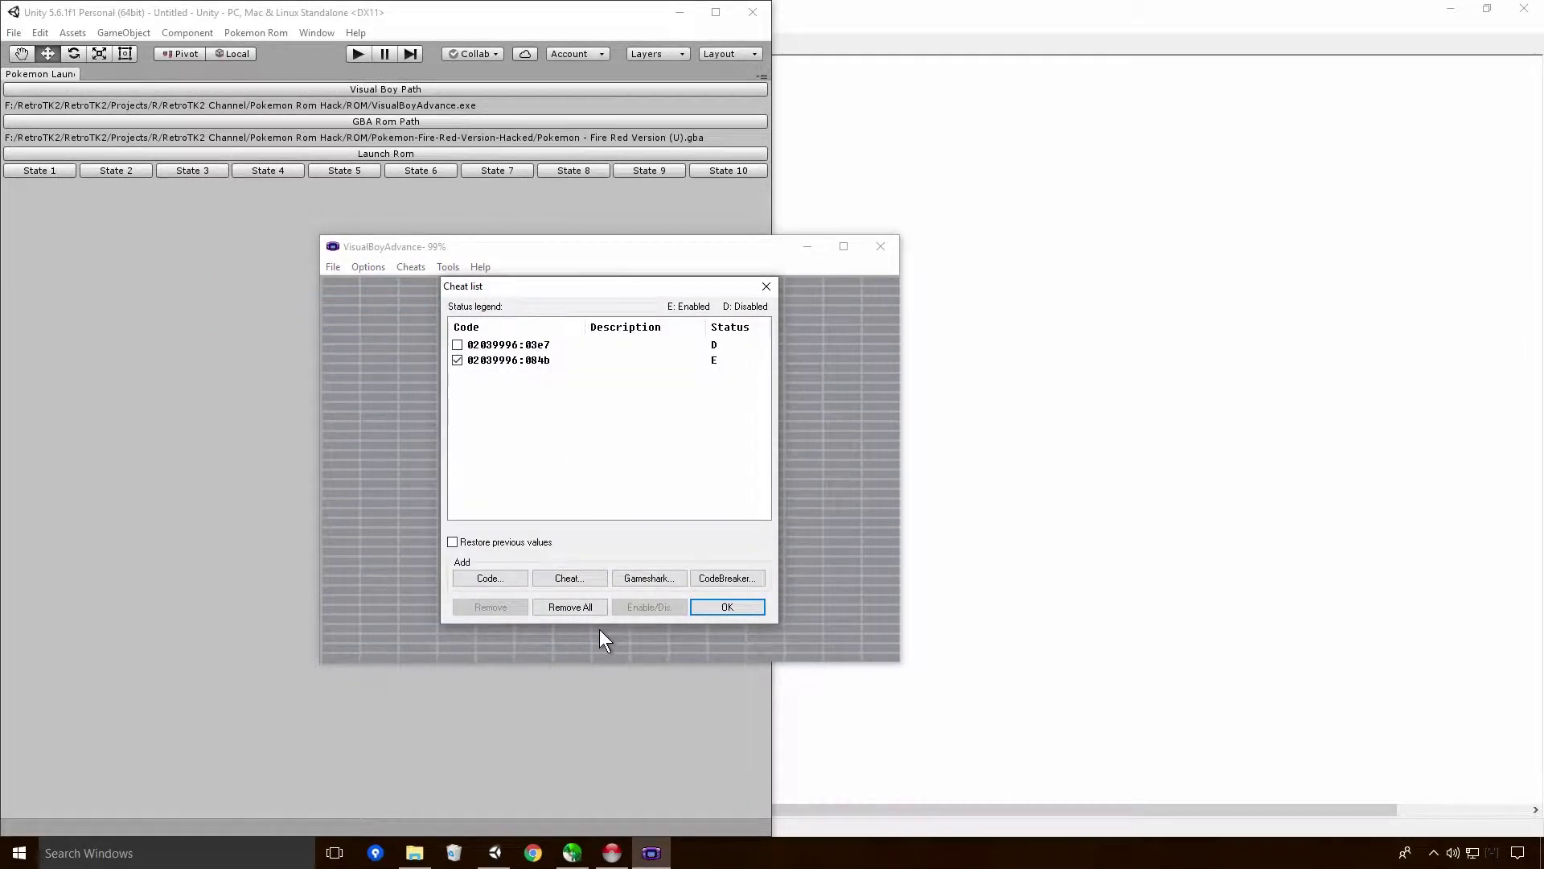
key("Return")
- Restart the cheat search and look for specific 16-bit unsigned values equal to 30
left_click(406, 266)
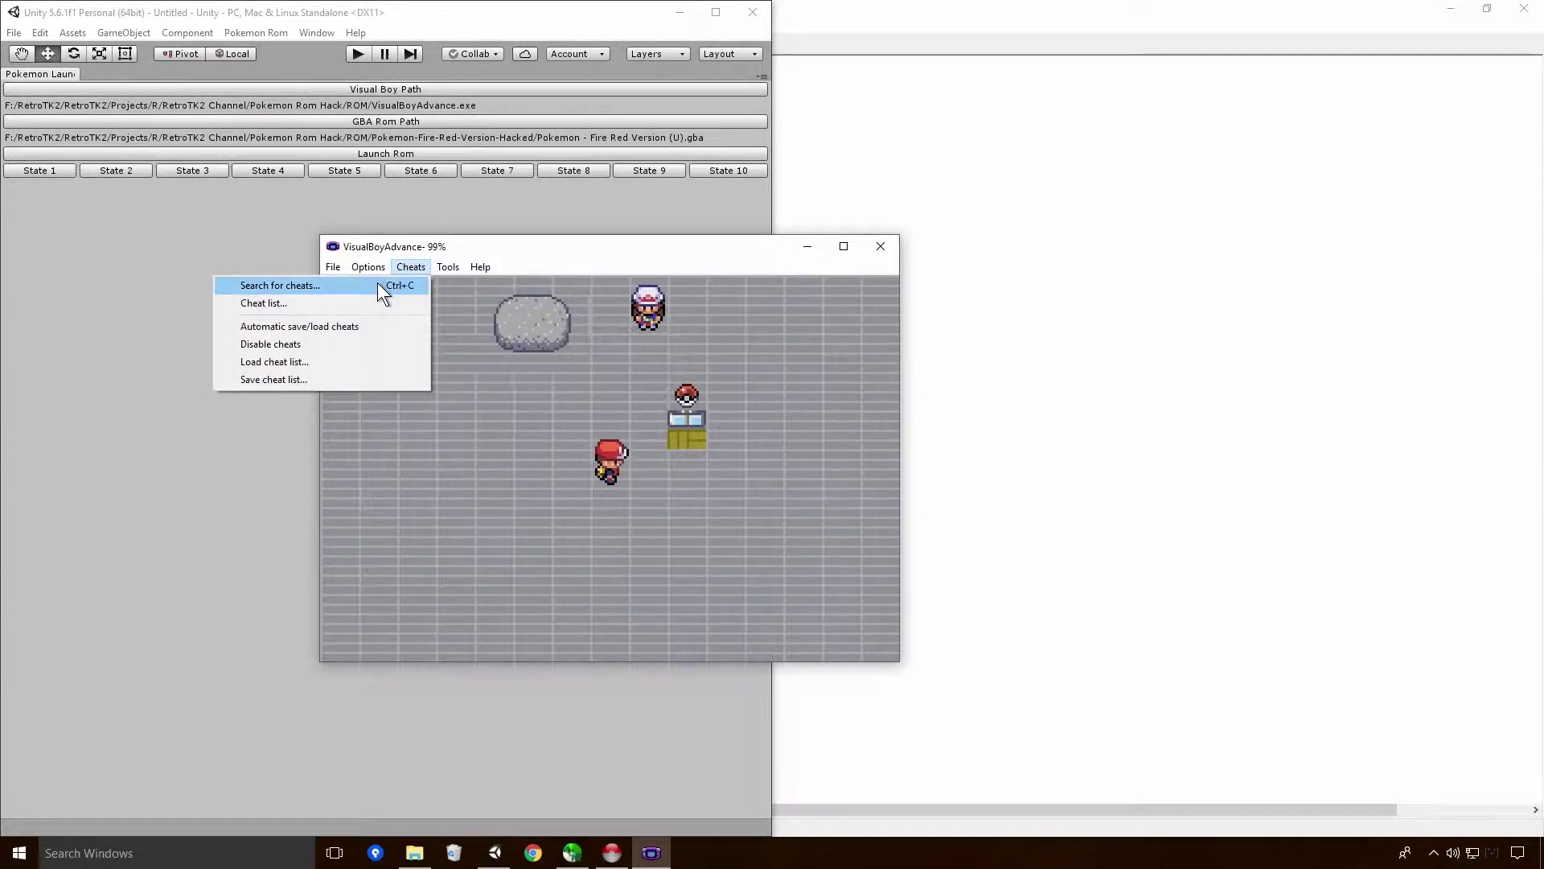
left_click(378, 283)
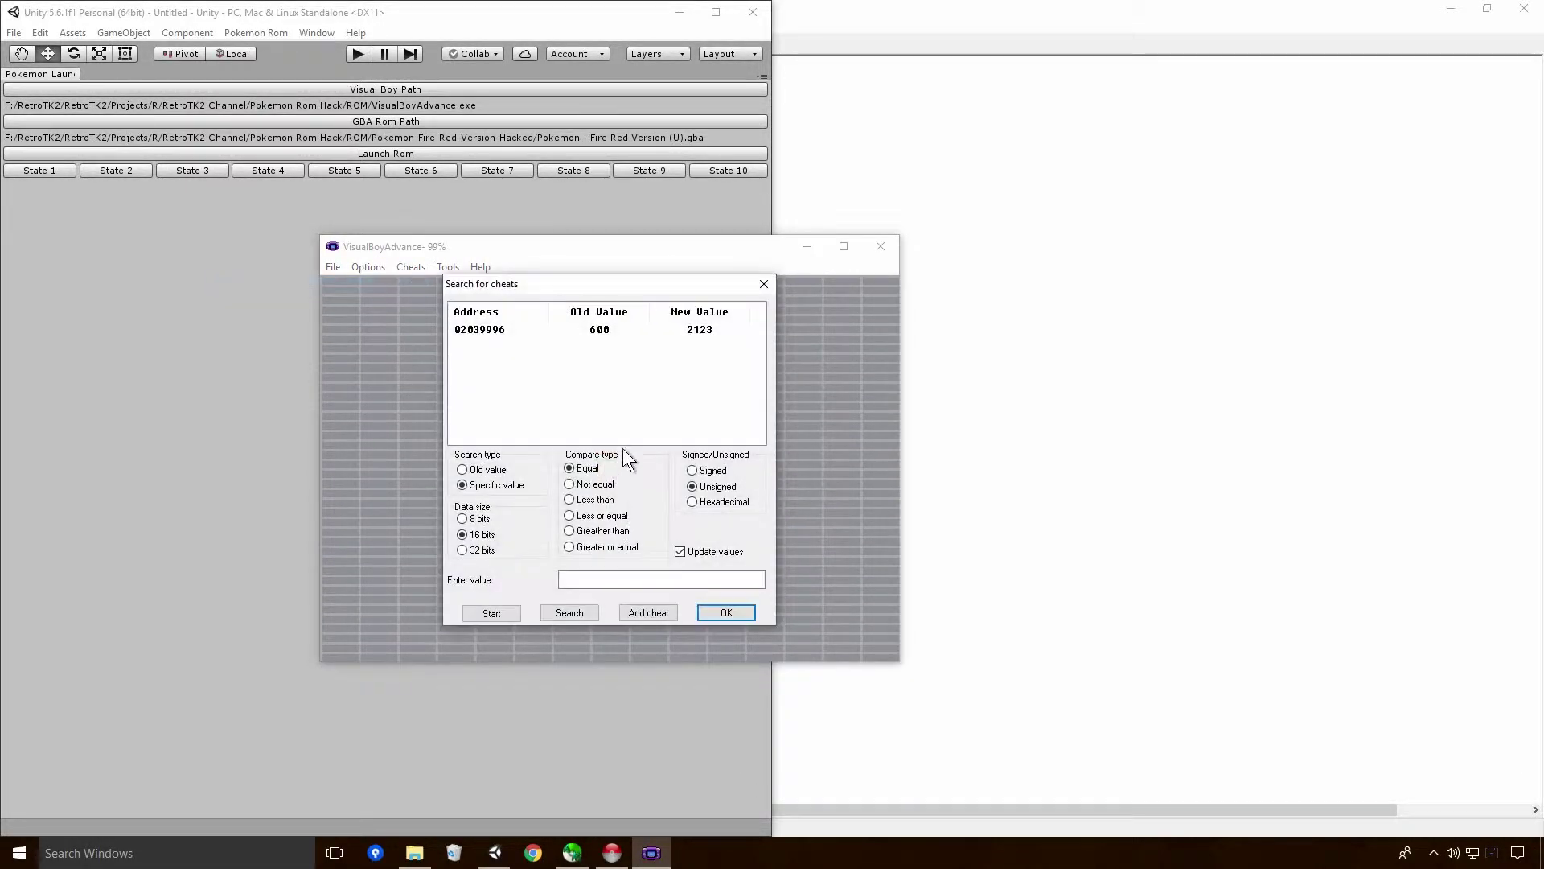
left_click(561, 579)
left_click(567, 609)
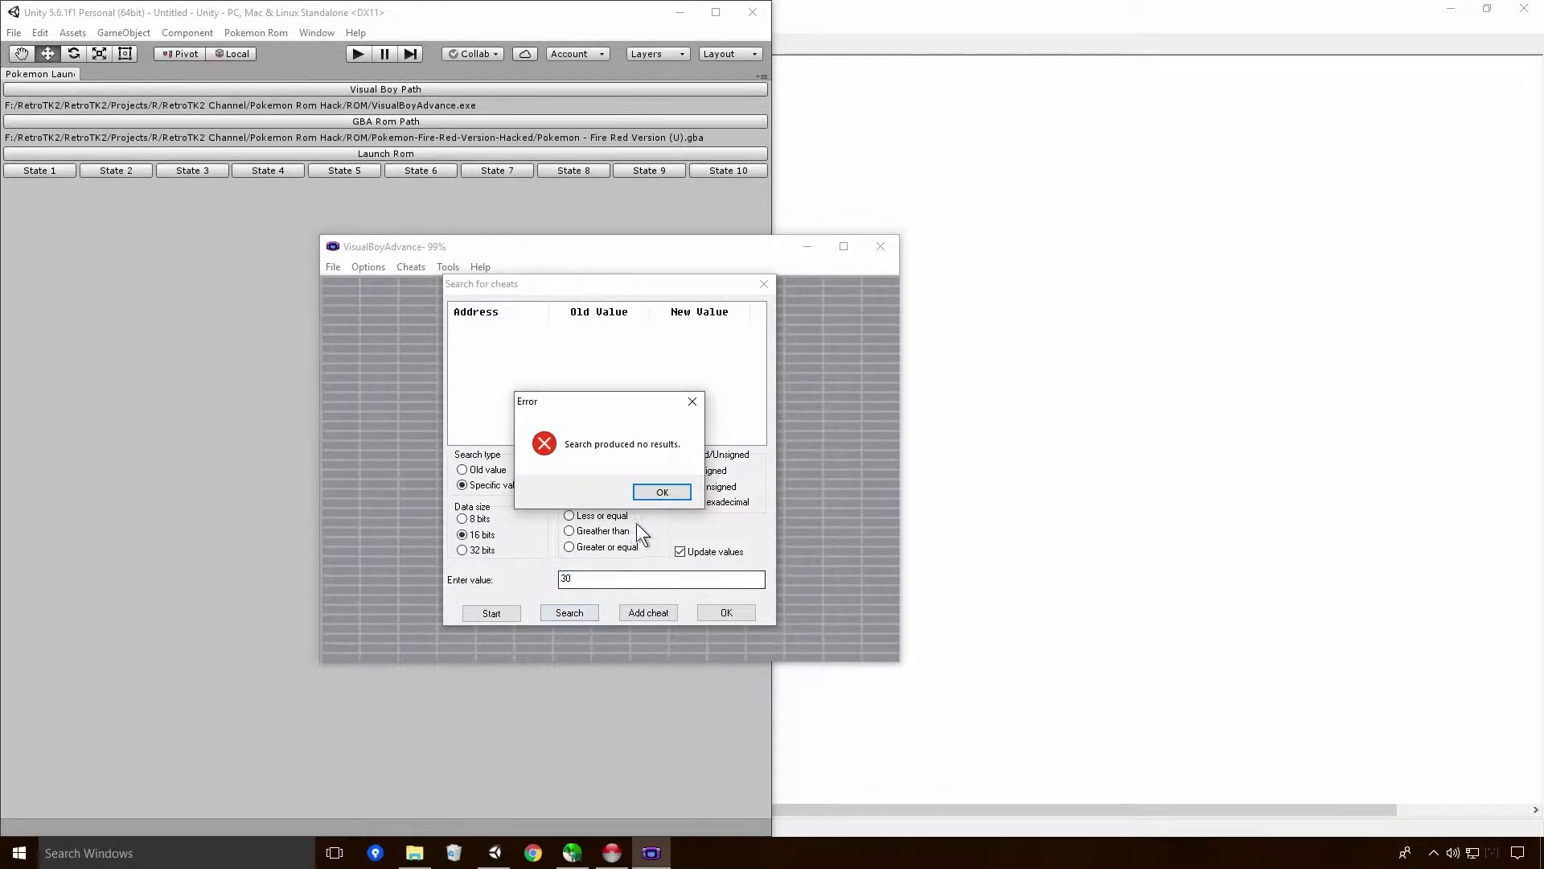
left_click(660, 494)
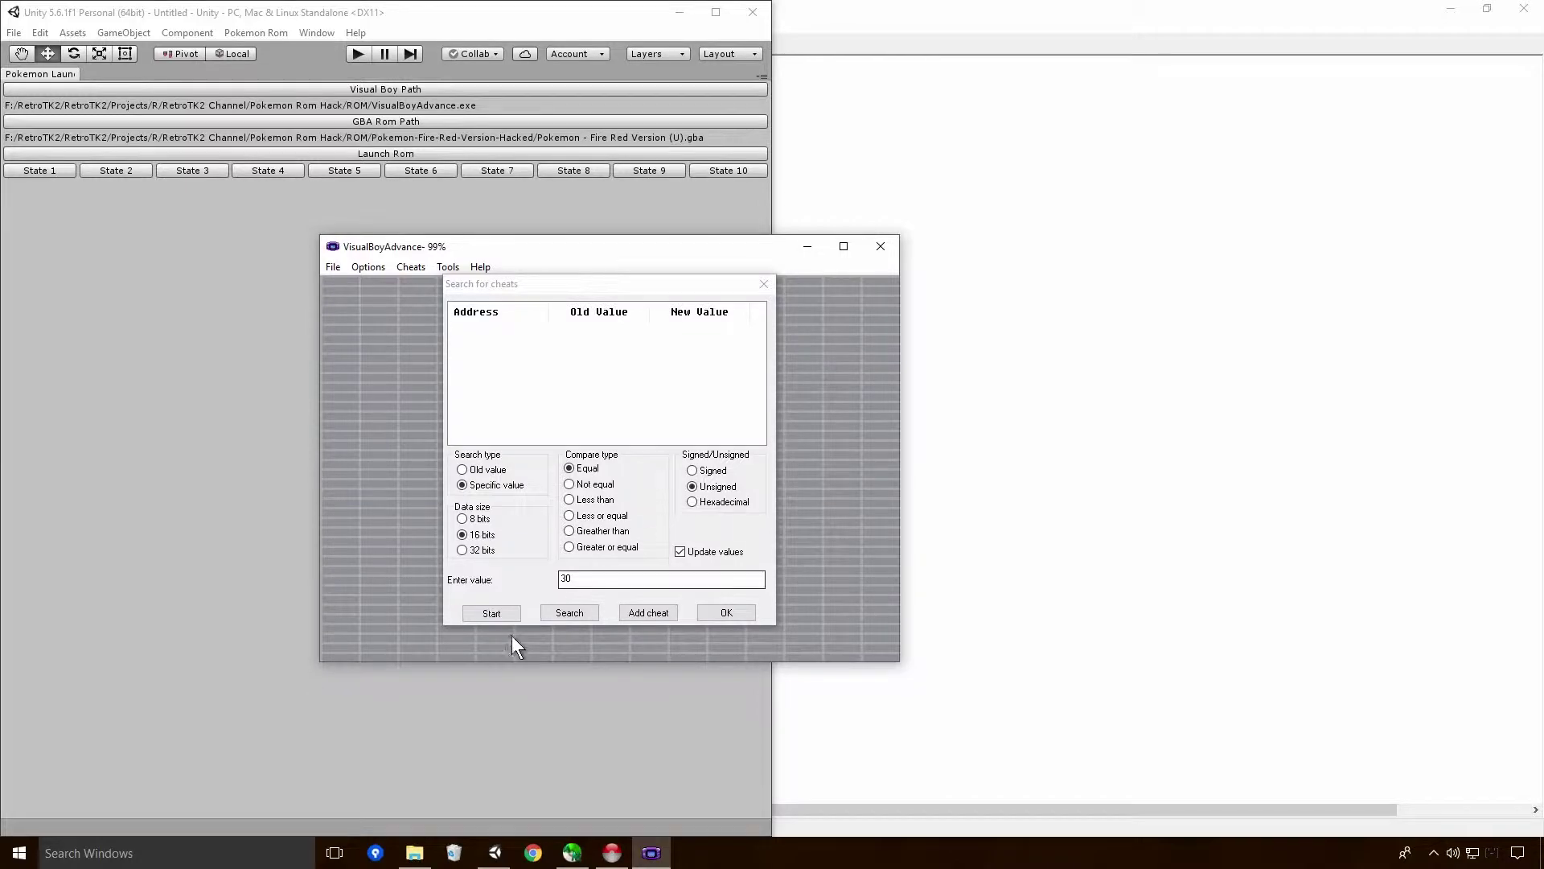
left_click(496, 614)
left_click(564, 613)
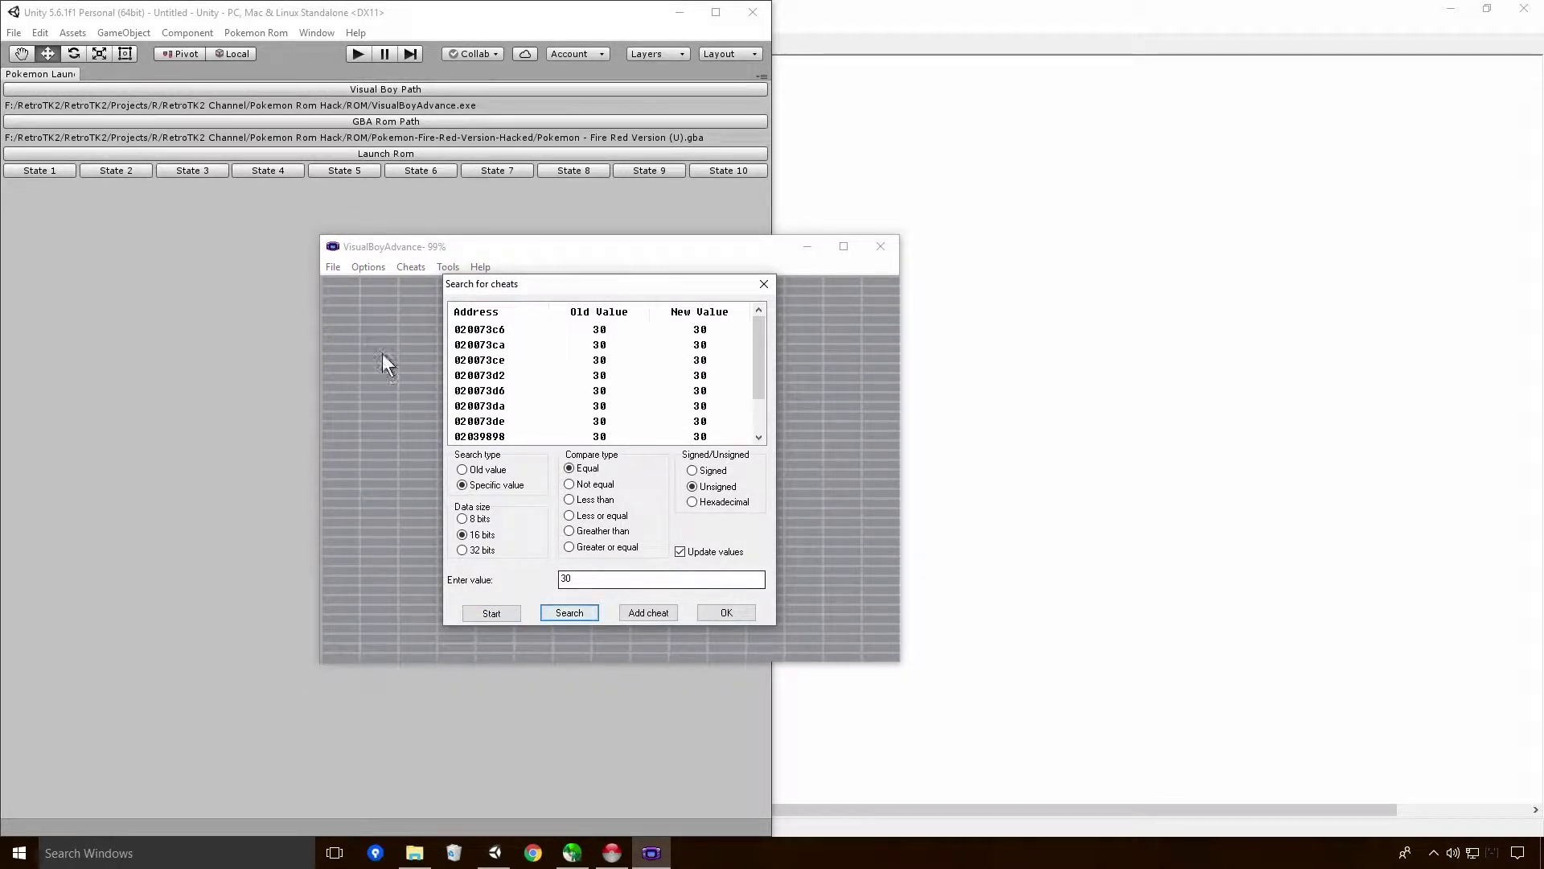
- Review the addresses in the cheat search results for the value 30, and close the search
left_click(518, 346)
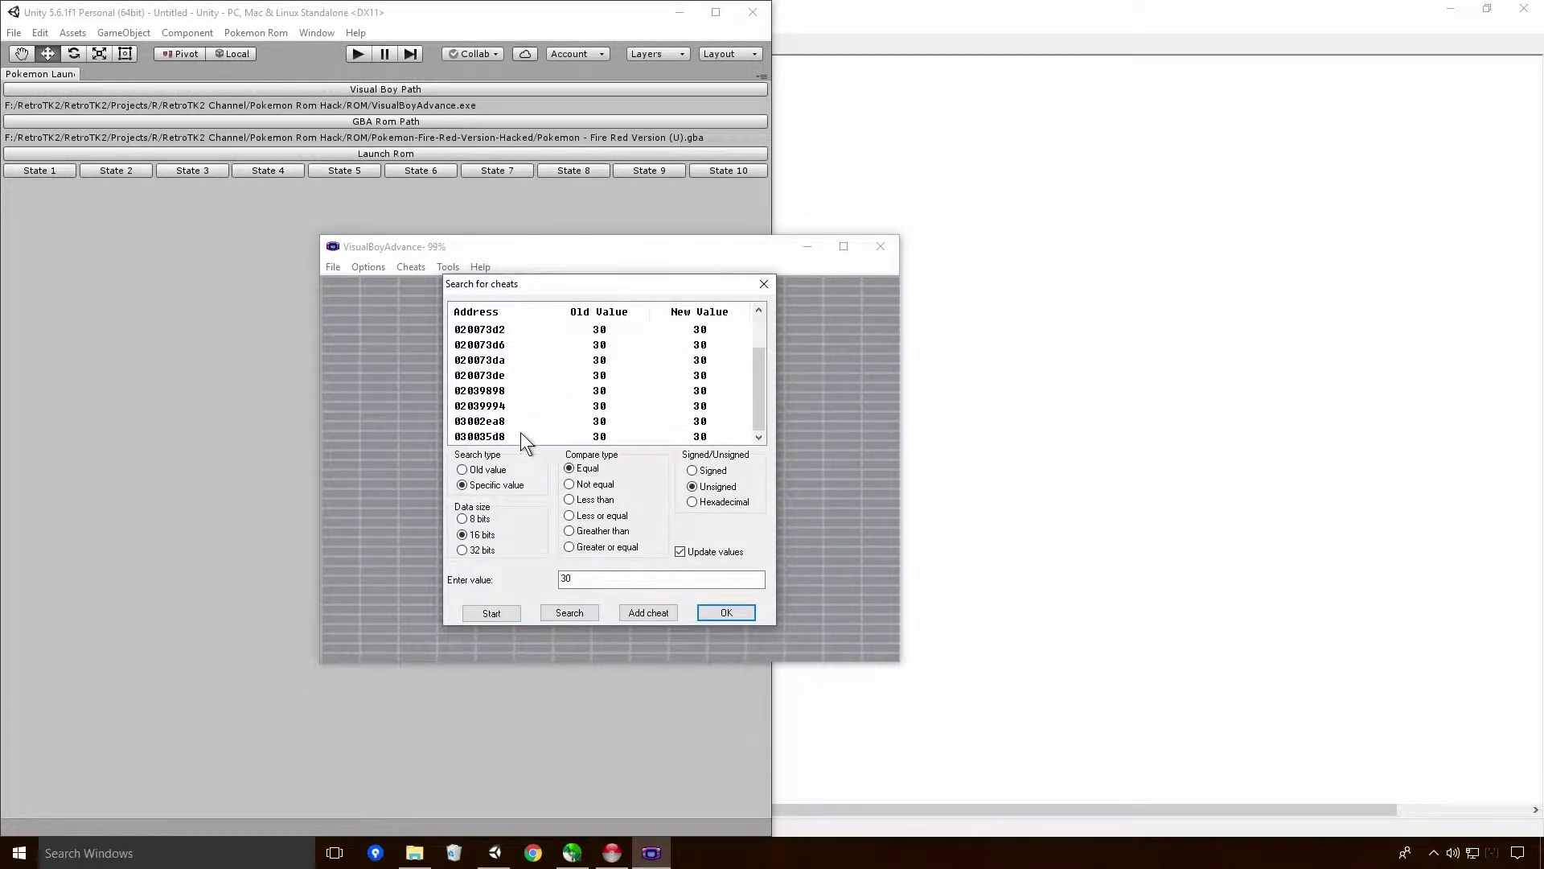
left_click(520, 432)
left_click(513, 330)
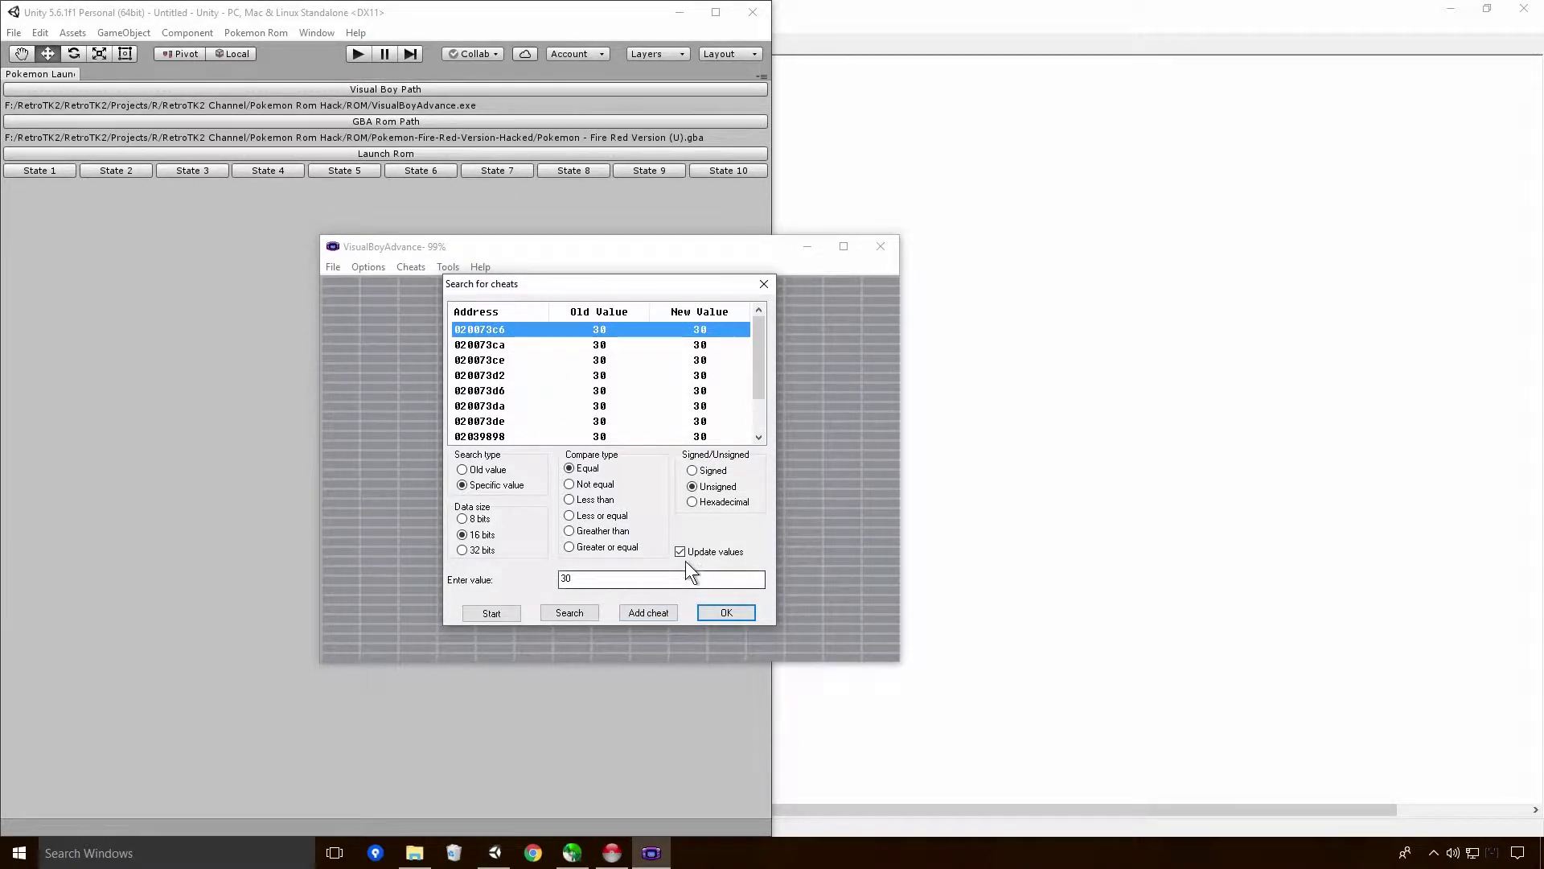
scroll(609, 423, "down", 1)
left_click(587, 435)
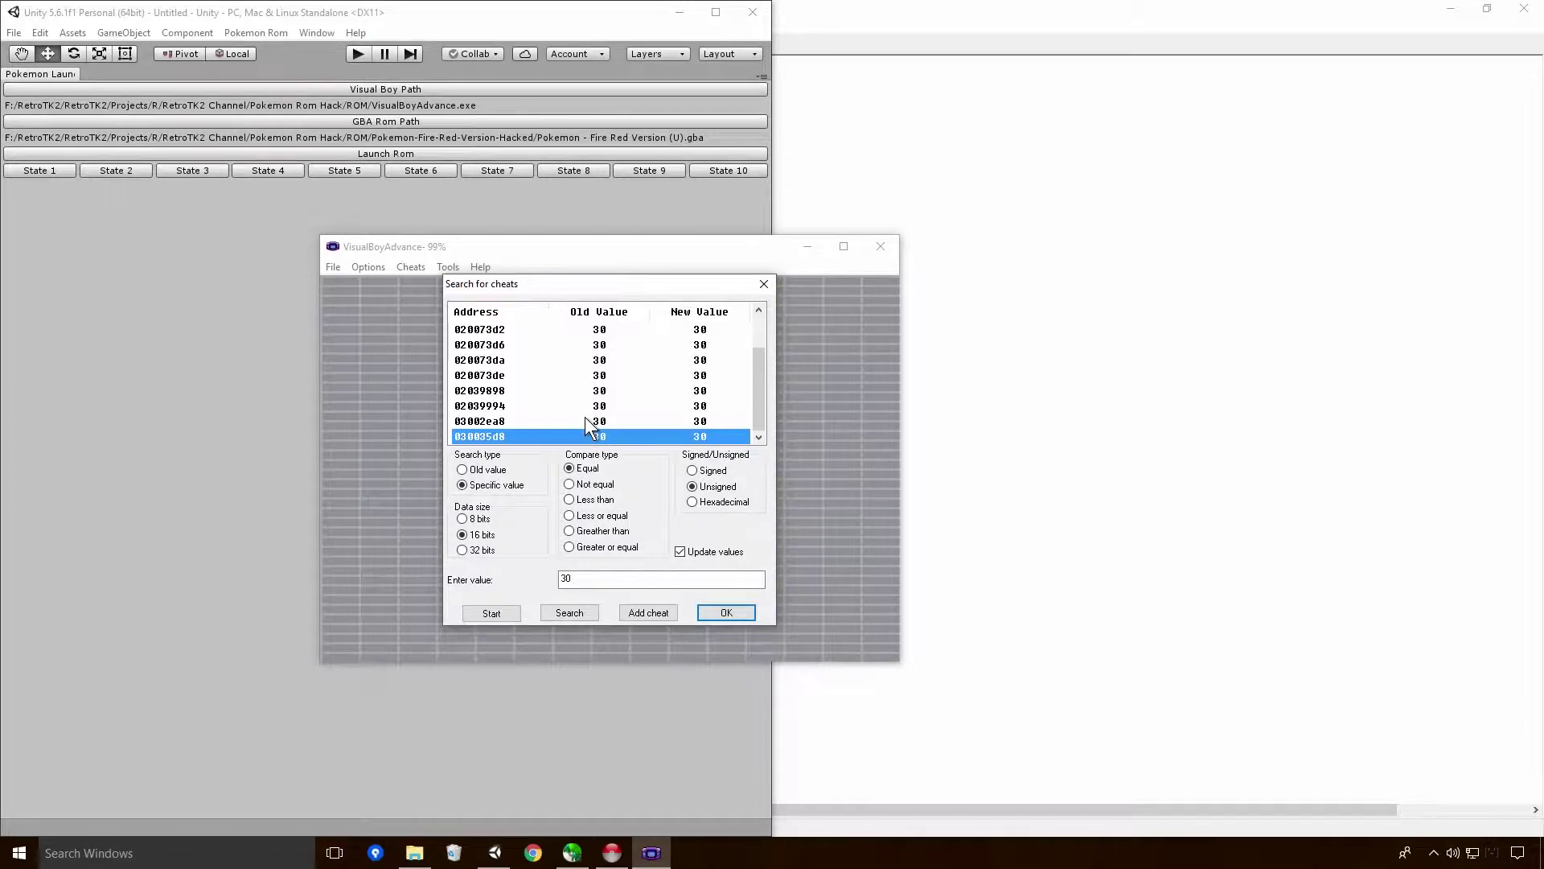
left_click(724, 611)
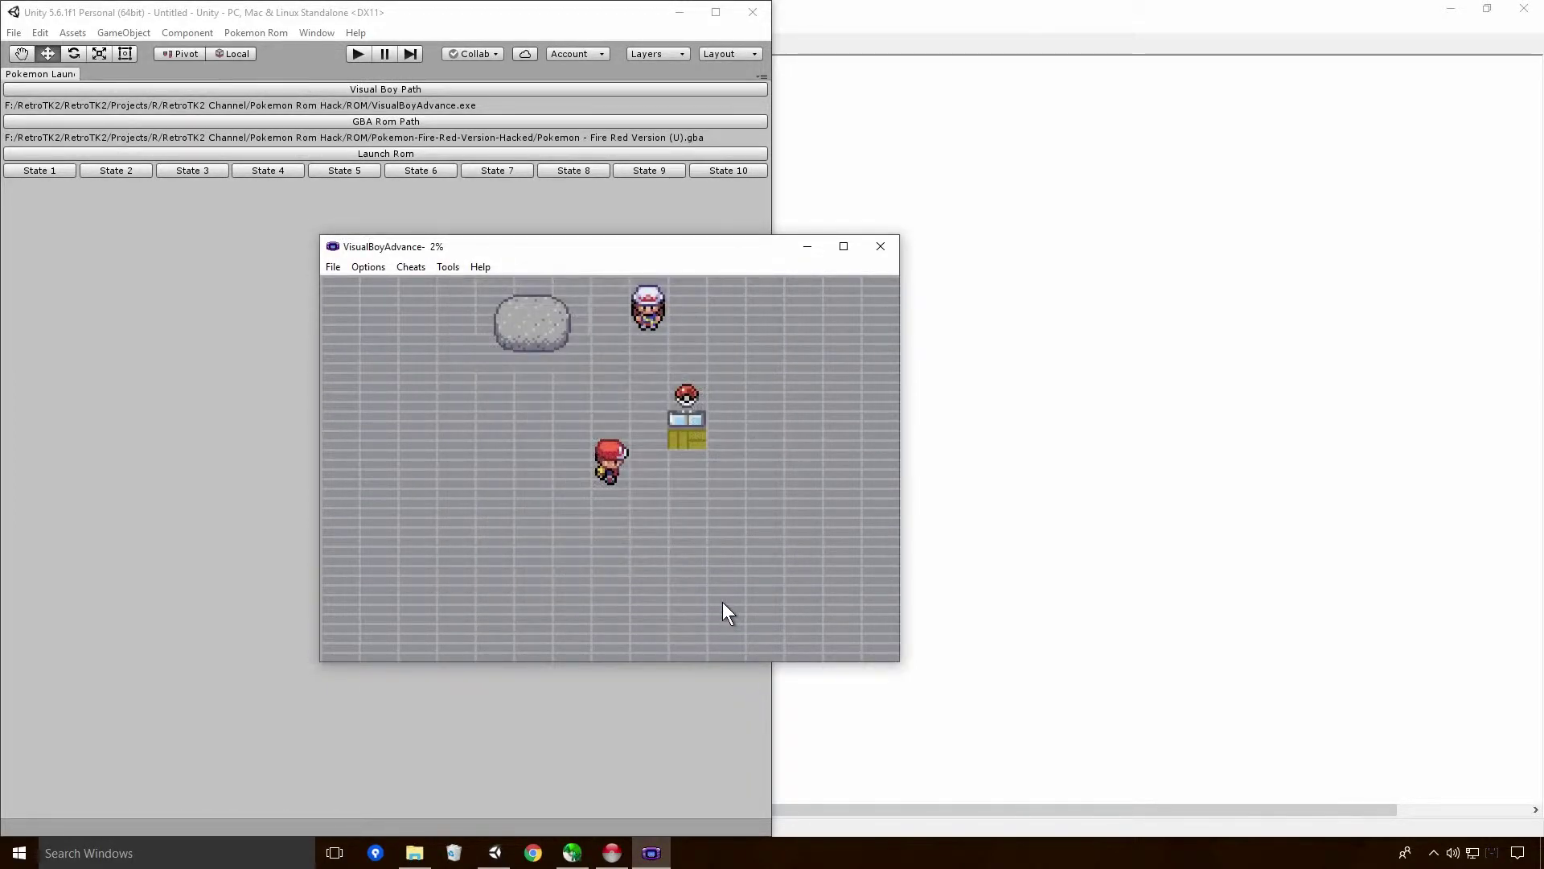
- Walk the character out of the building and down the path in Fuchsia City
key("Right")
key("Right")
key("Up")
key("Up")
key("Up")
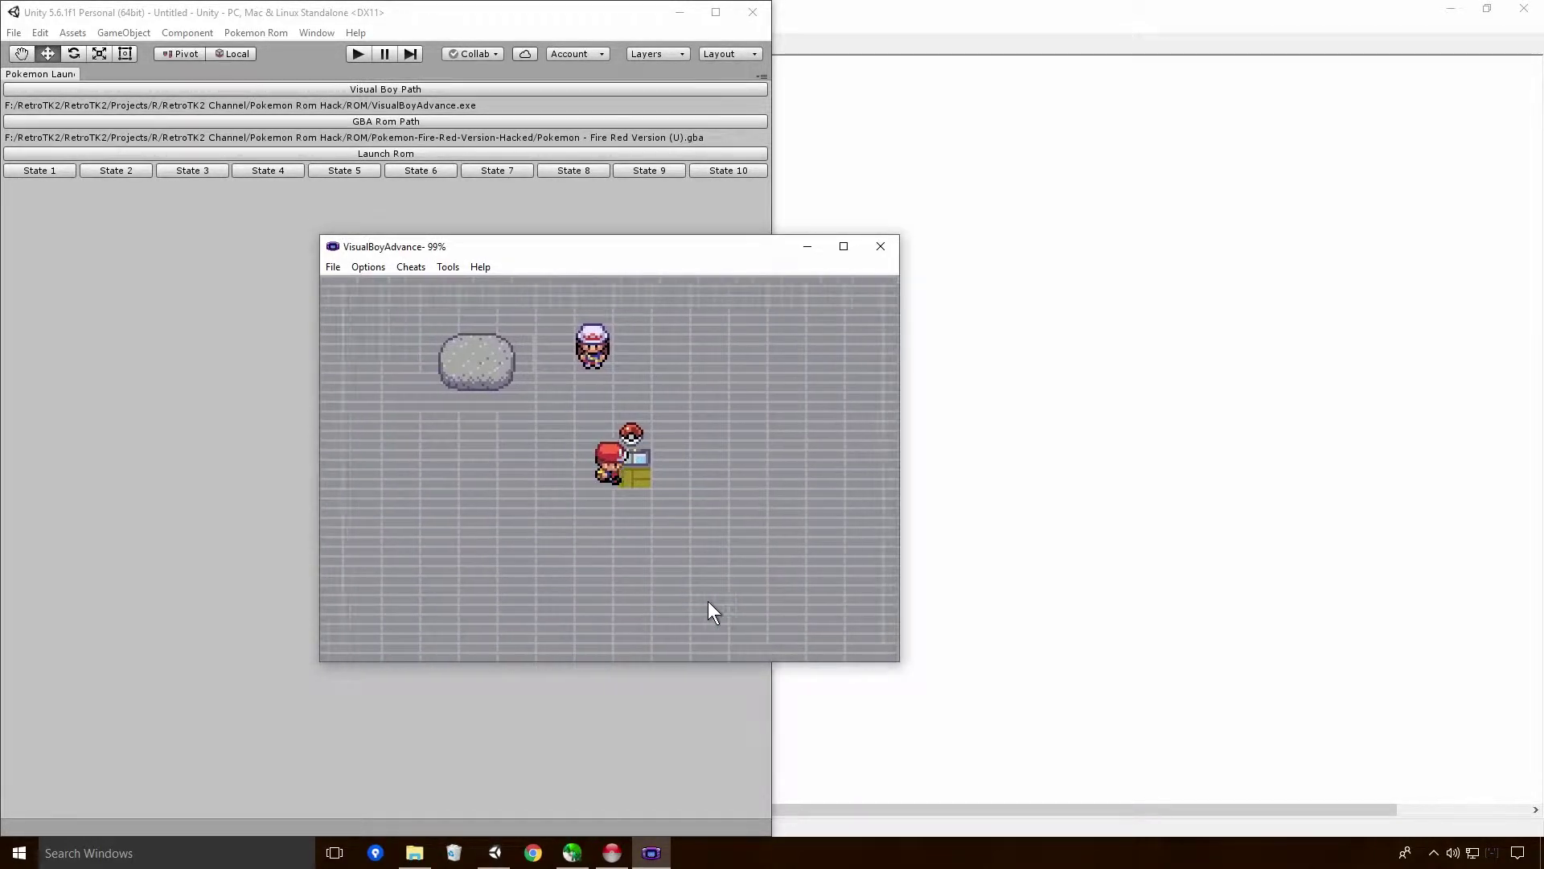
key("Up")
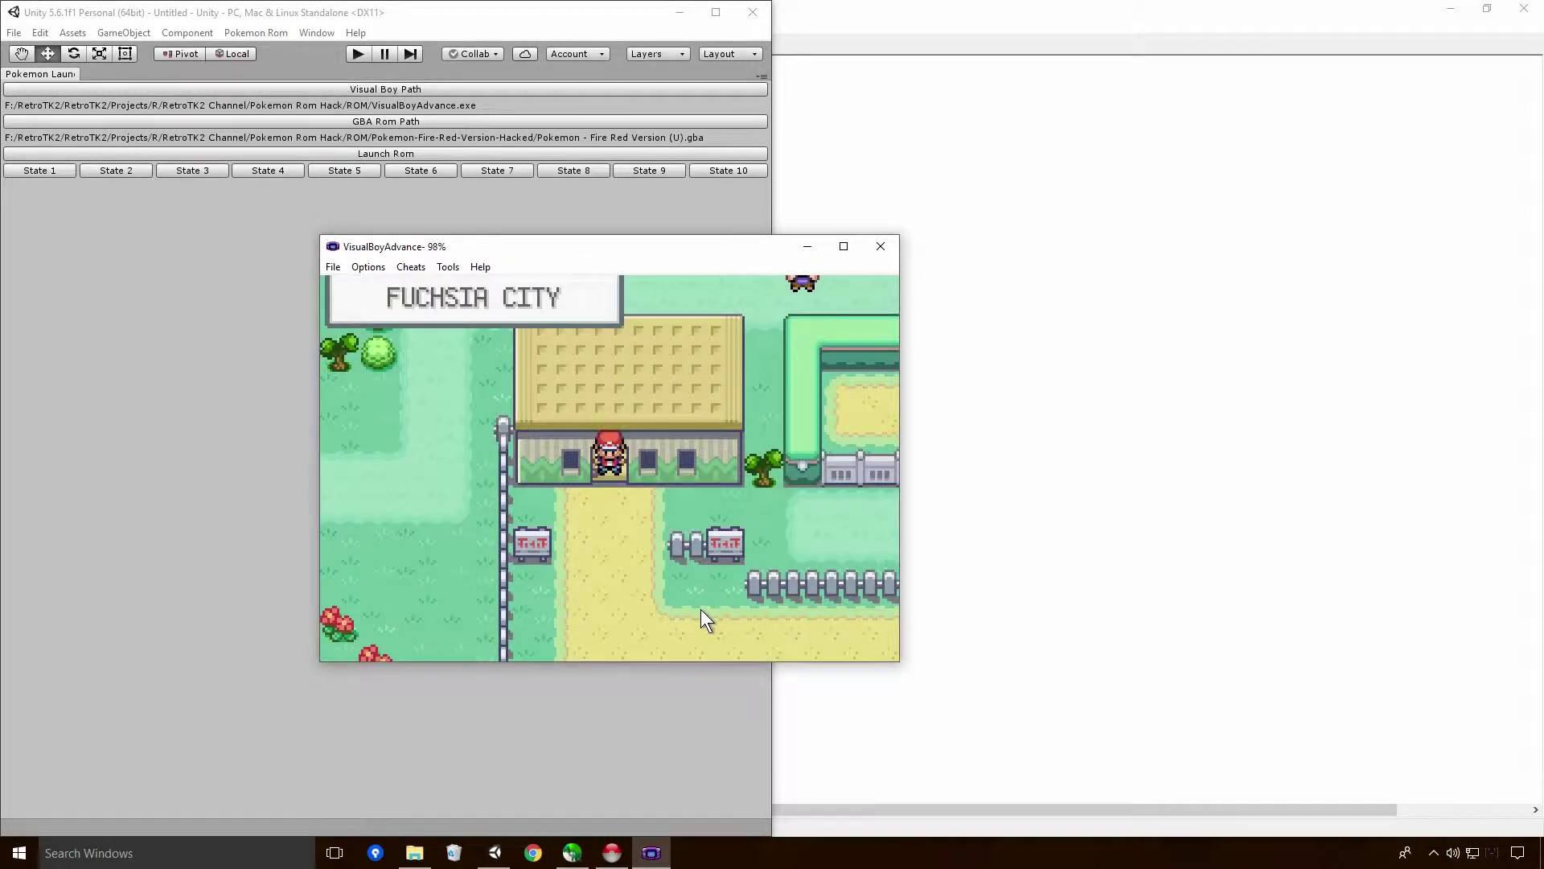
key("Down")
key("Down")
key("Down")
key("Down")
key("Down")
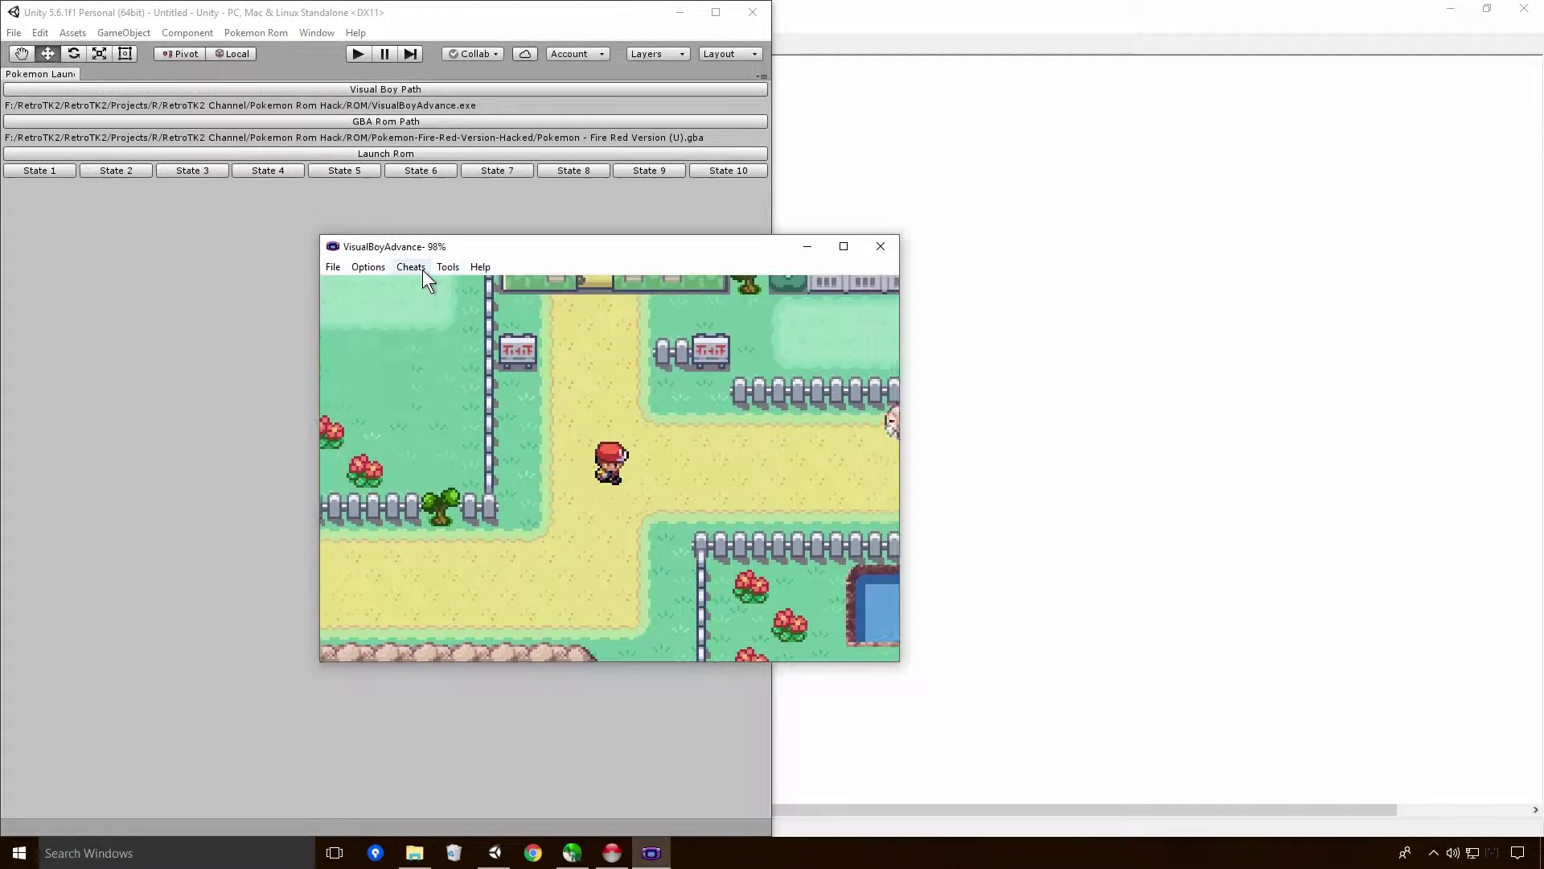
- Compare the old and new values of the found addresses in the cheat search, and briefly check the game menu
left_click(448, 267)
mouse_move(411, 267)
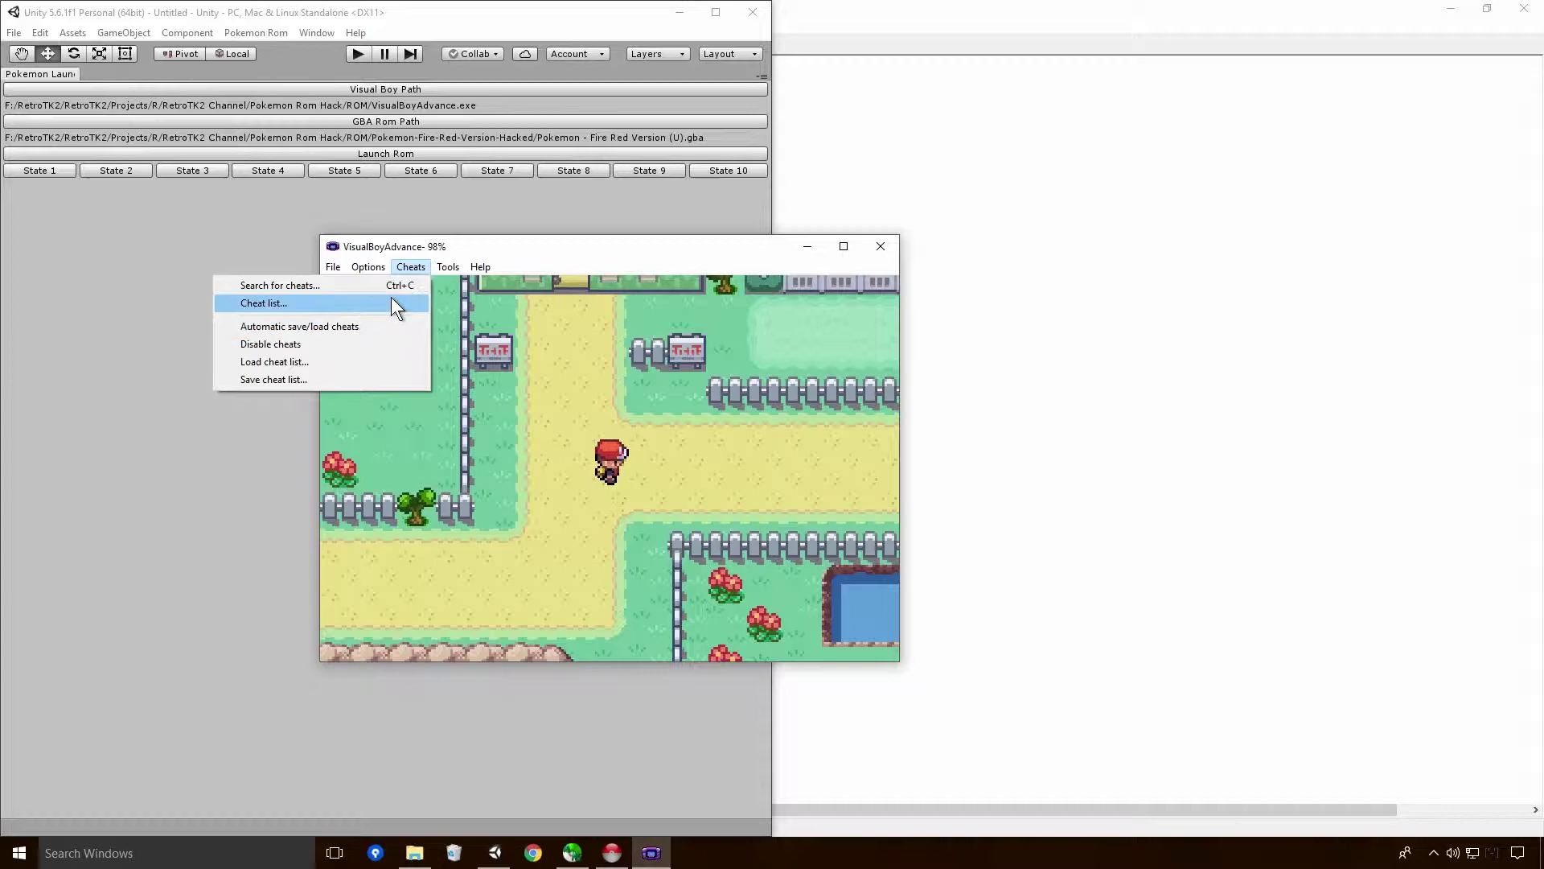
left_click(393, 286)
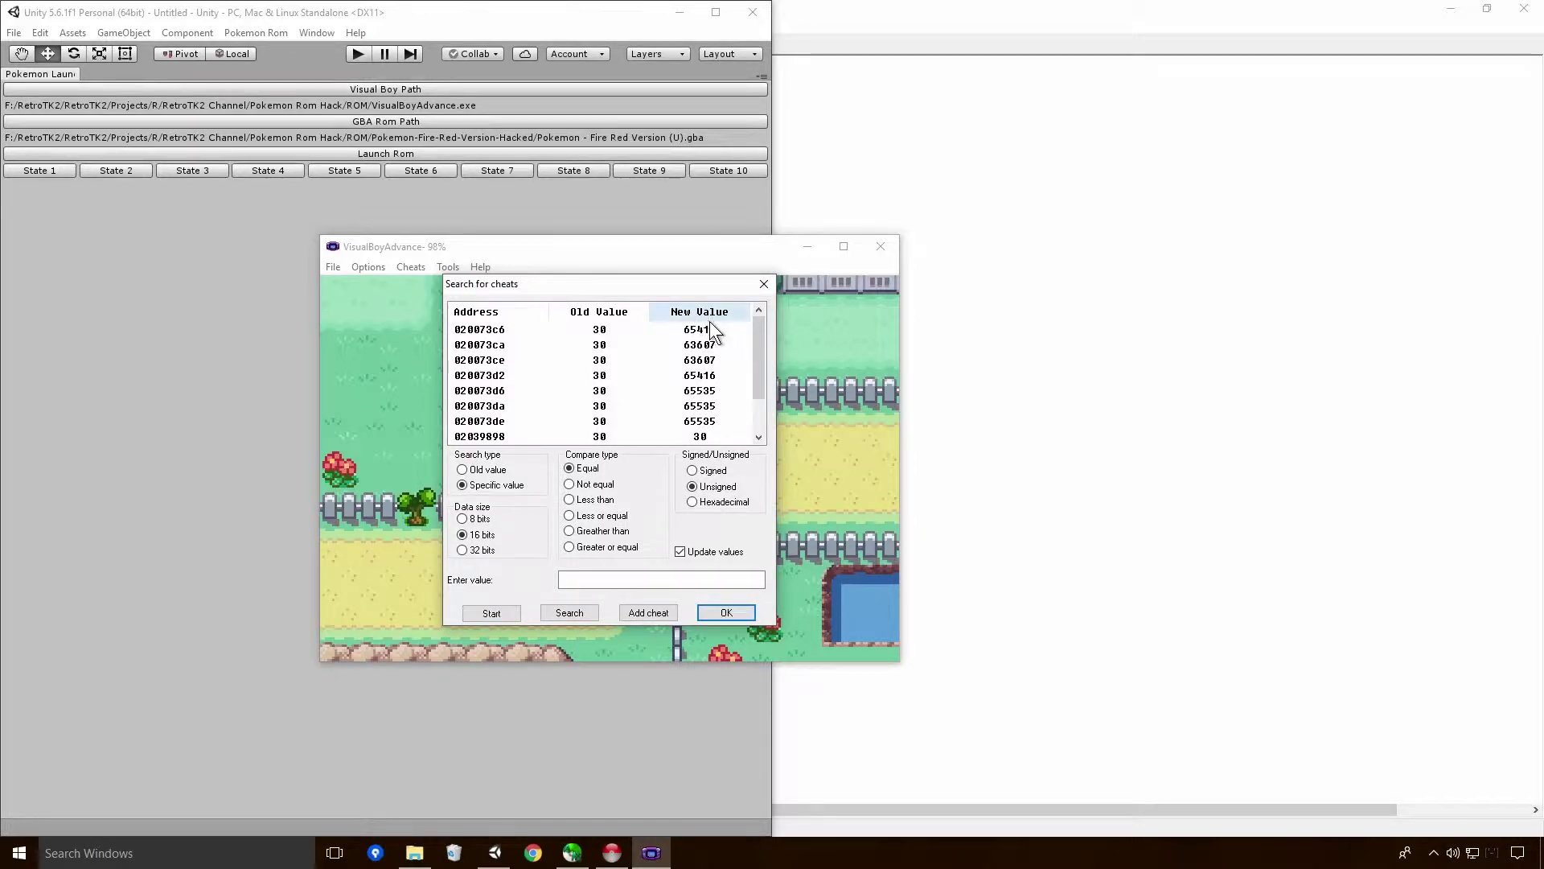
scroll(760, 414, "down", 1)
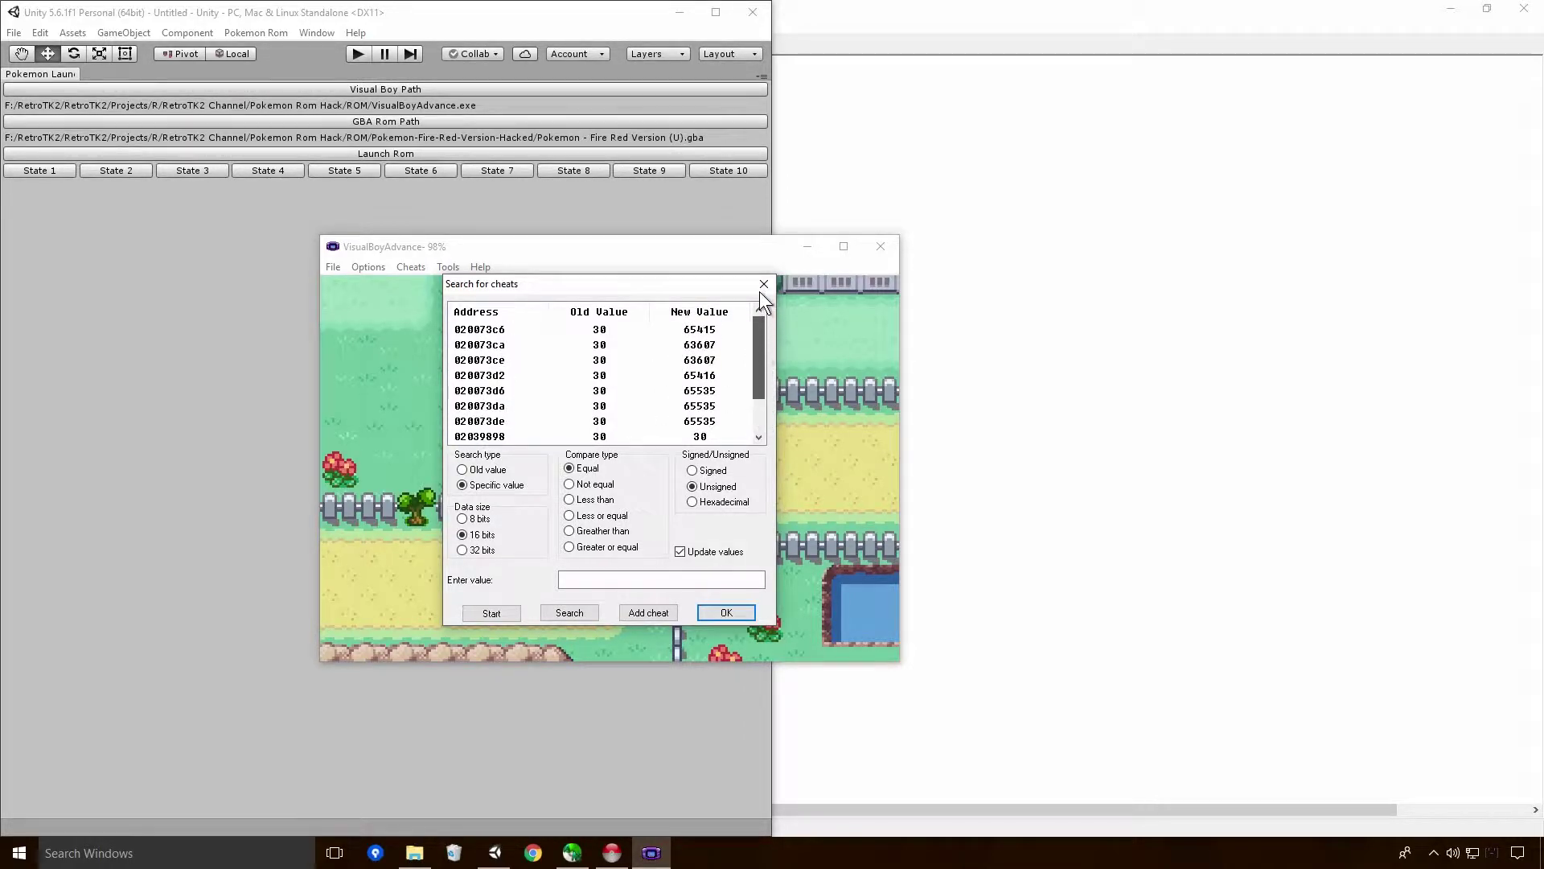
scroll(759, 354, "up", 1)
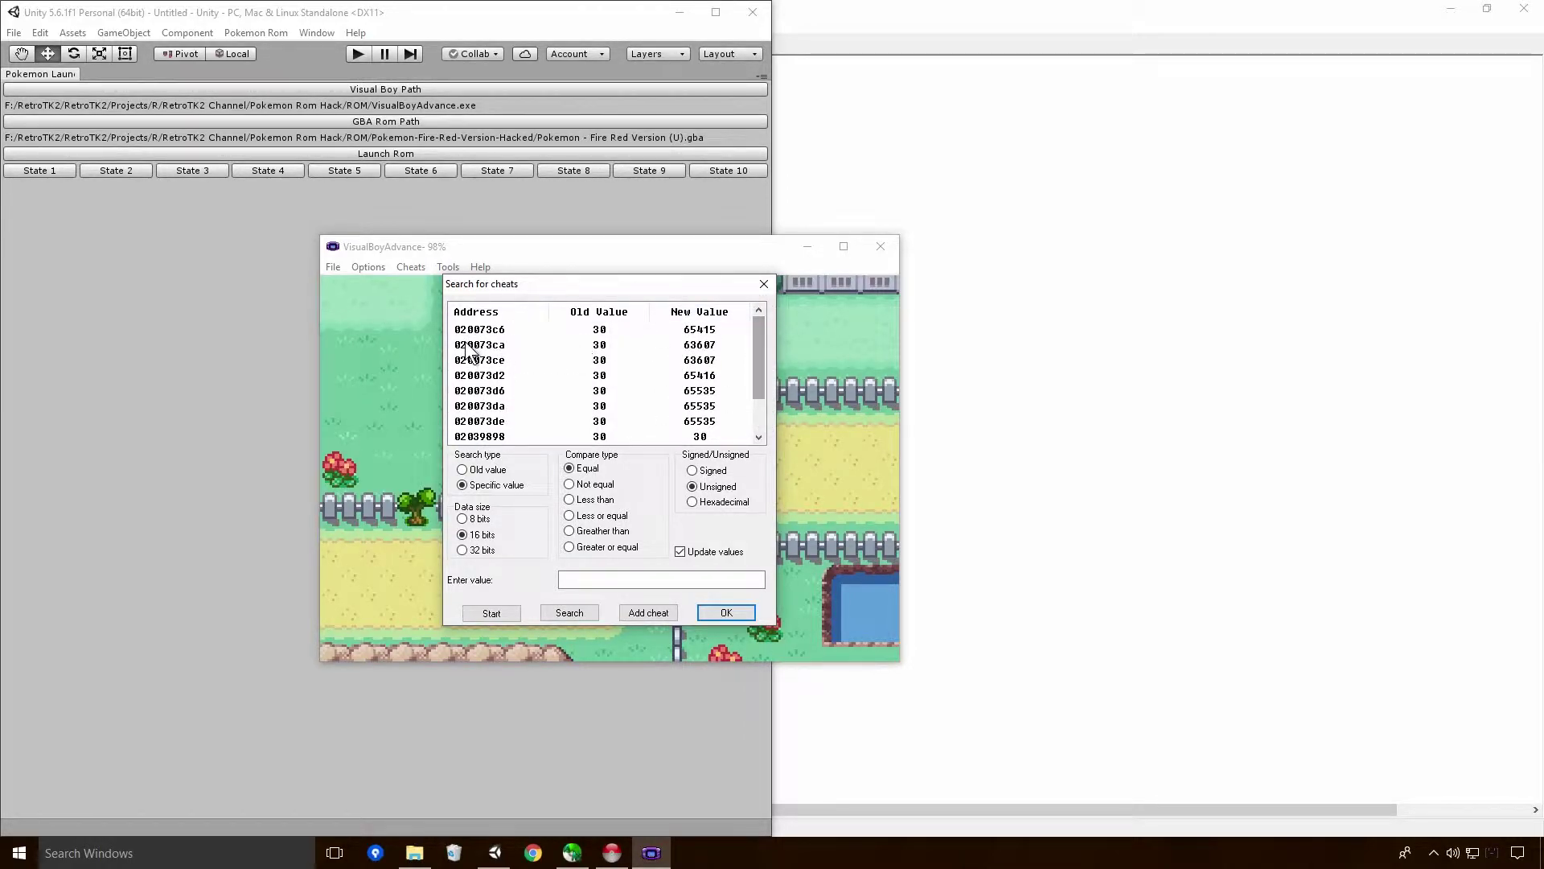
left_click(515, 329)
left_click(518, 421)
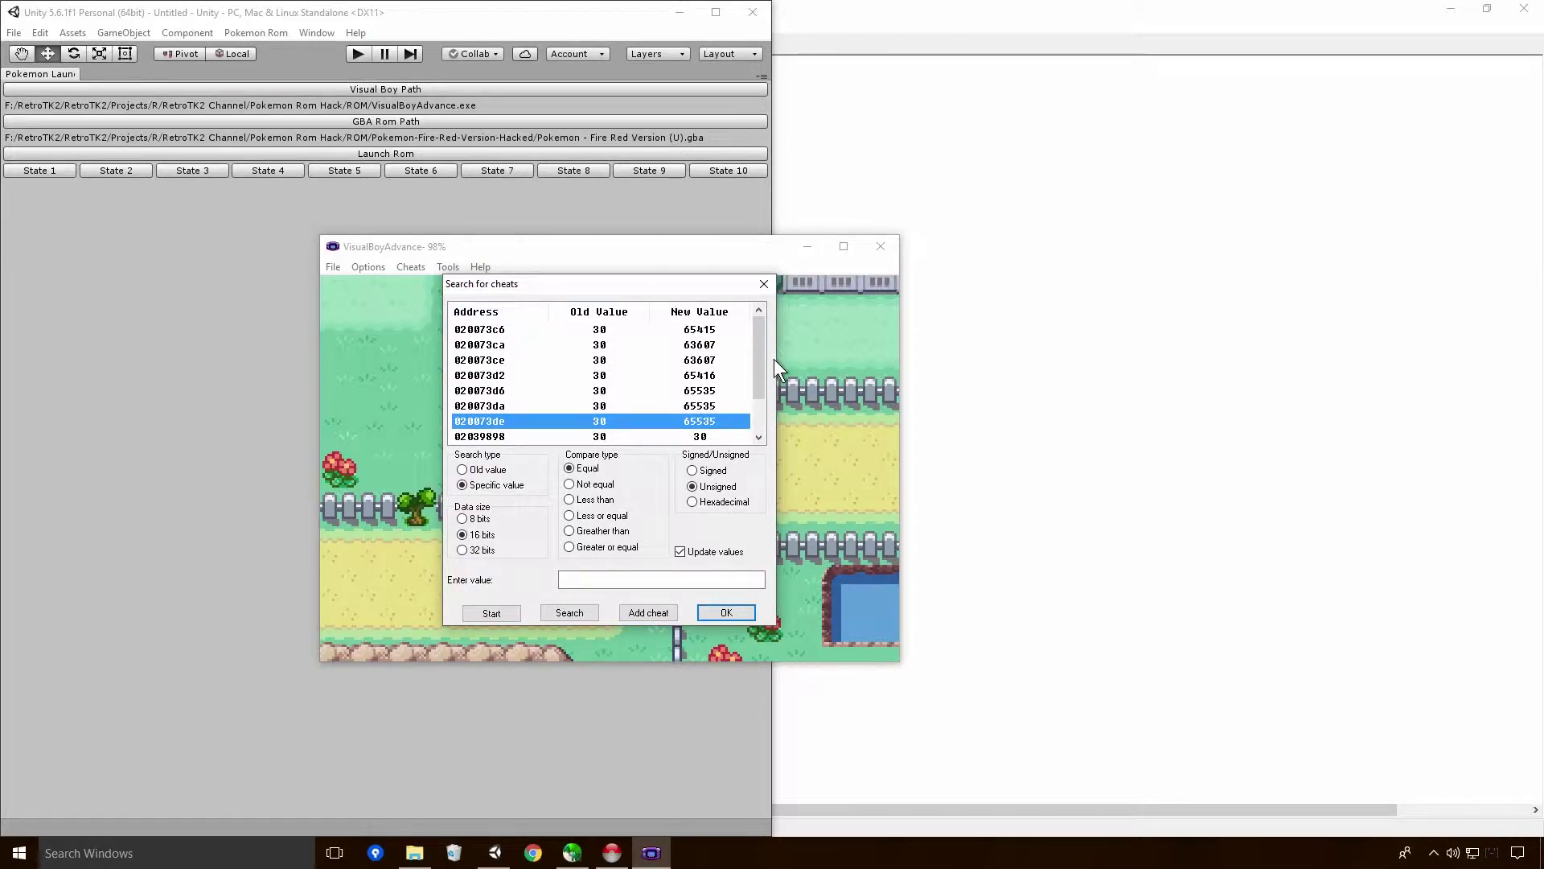
scroll(764, 402, "down", 1)
left_click(623, 405)
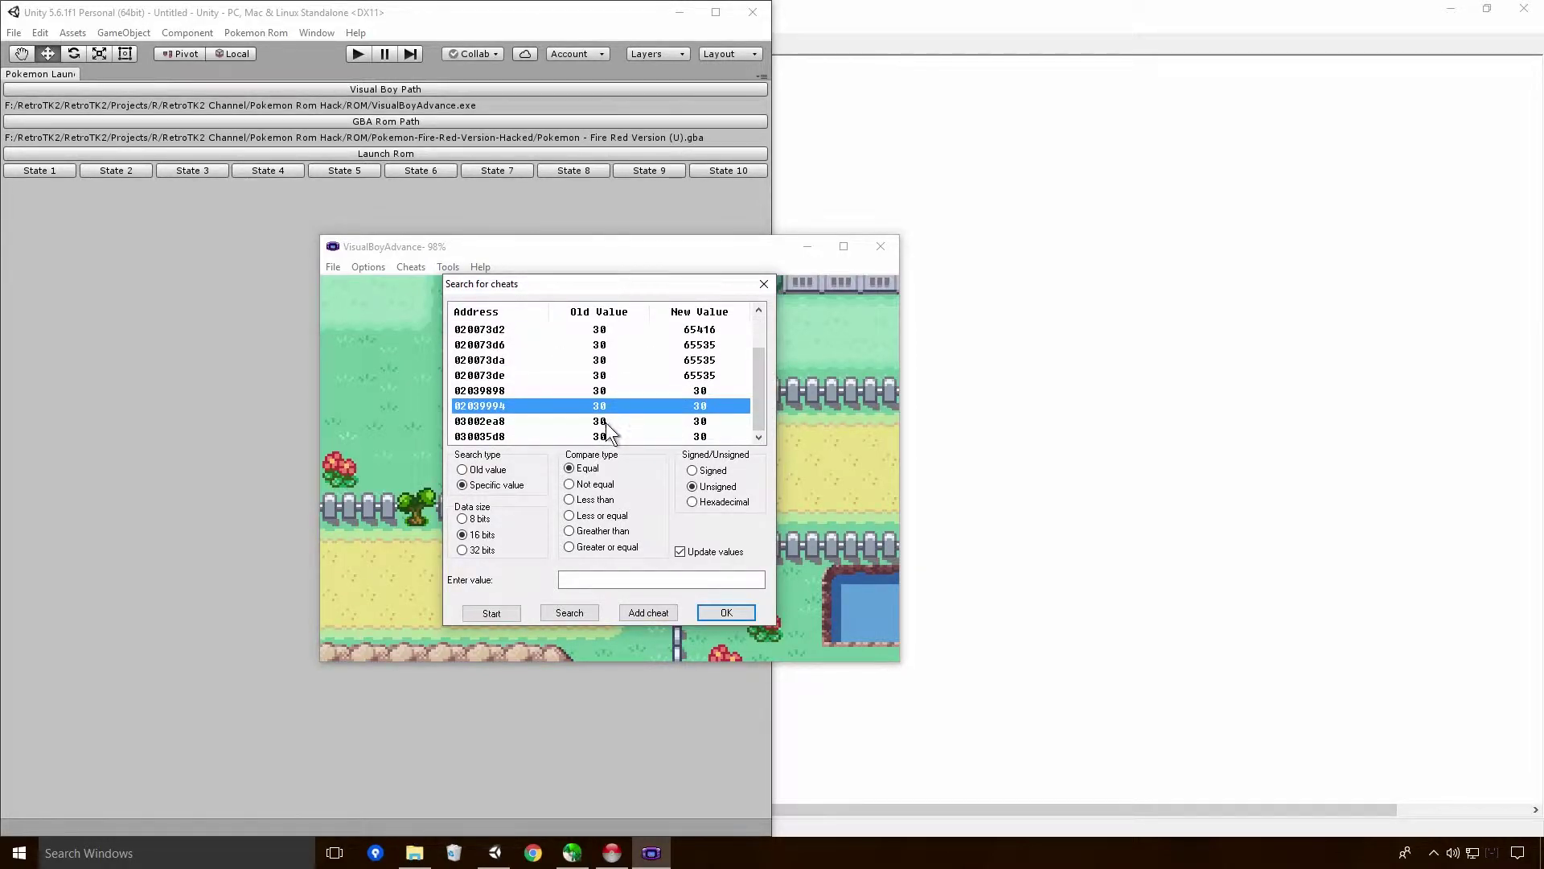
left_click(610, 436)
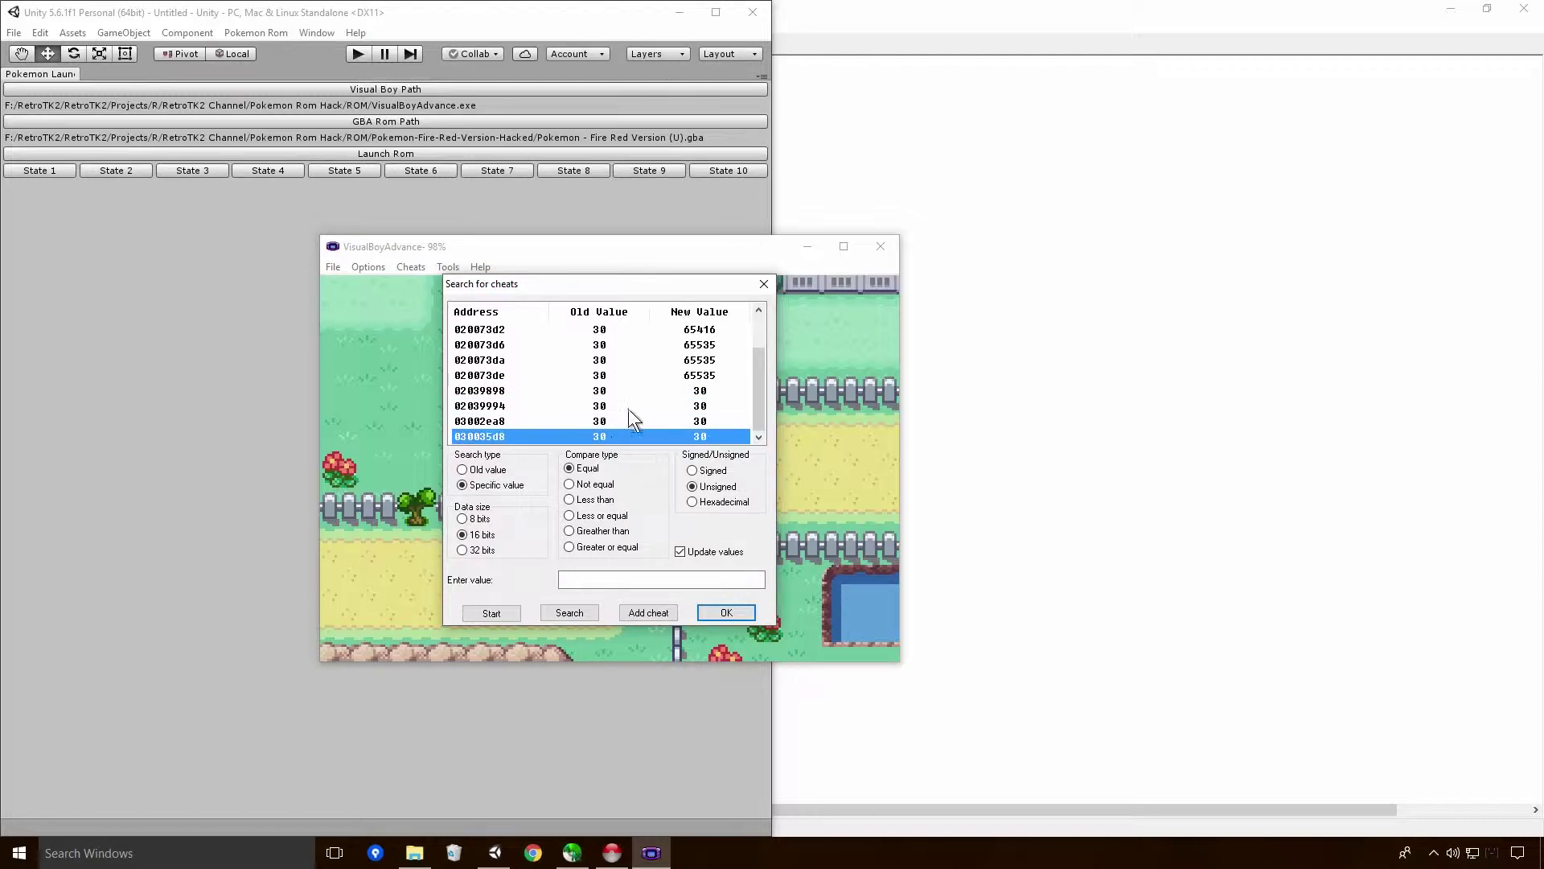
left_click(610, 393)
left_click(728, 609)
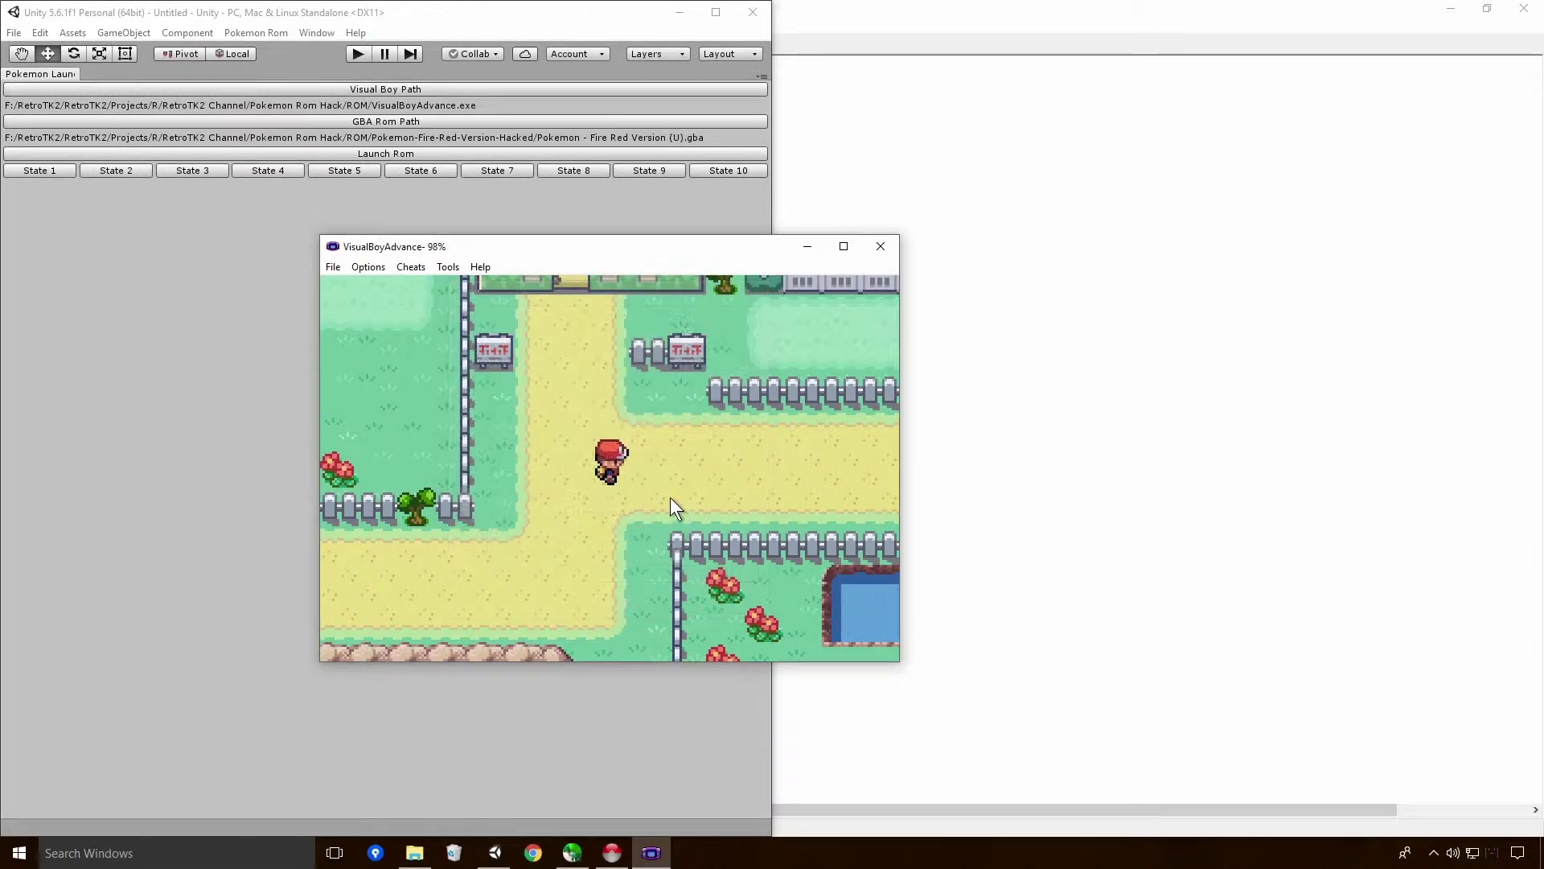
key("Return")
key("x")
- Add a cheat from the search results that sets address 02039898 to 10
left_click(448, 267)
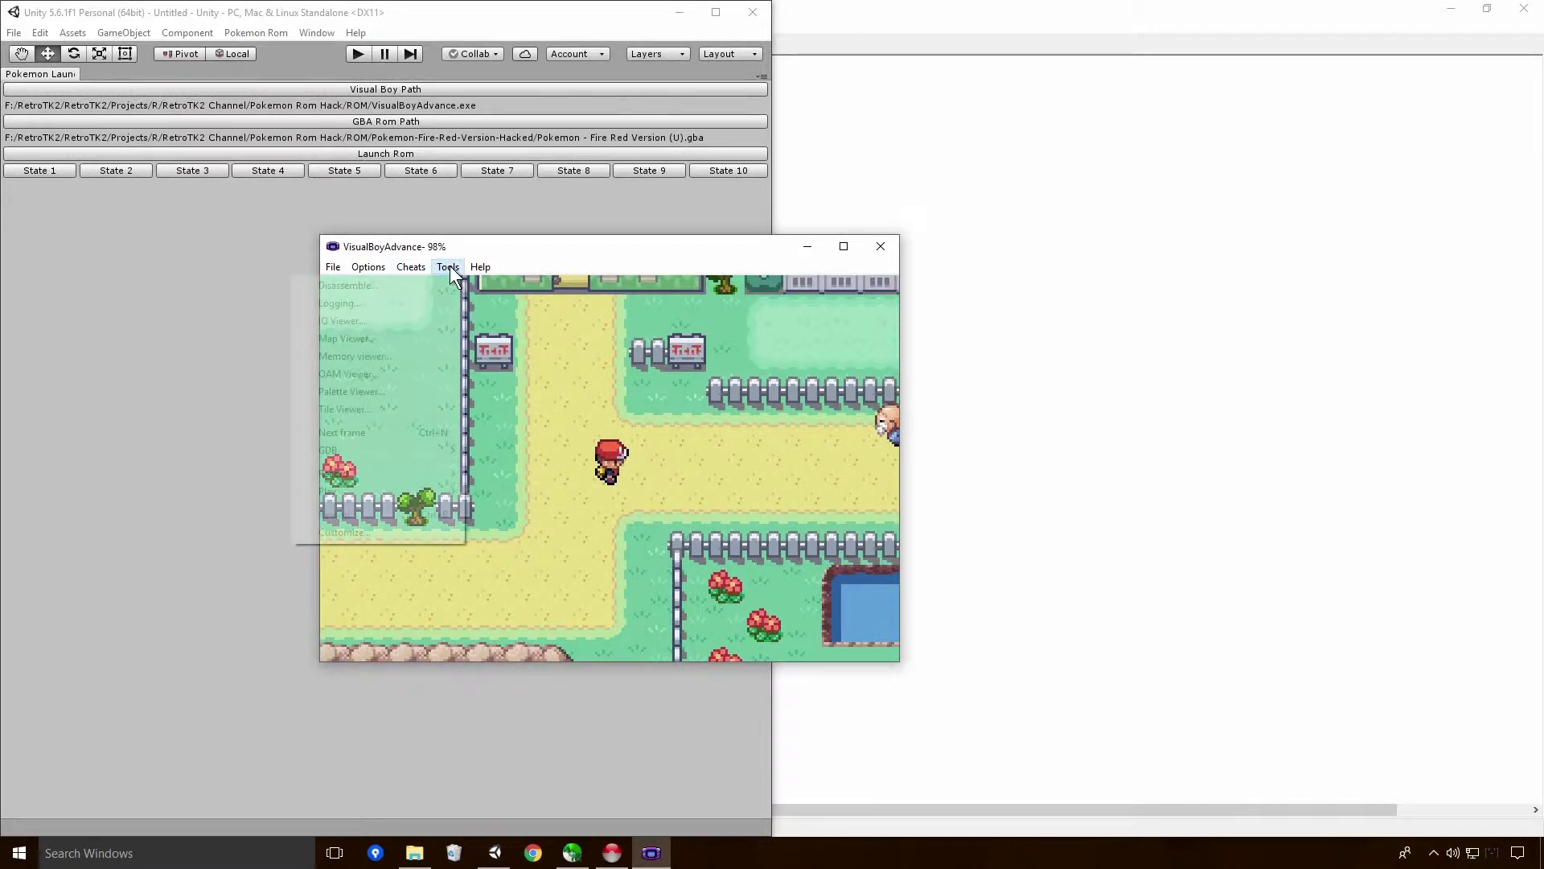
mouse_move(411, 267)
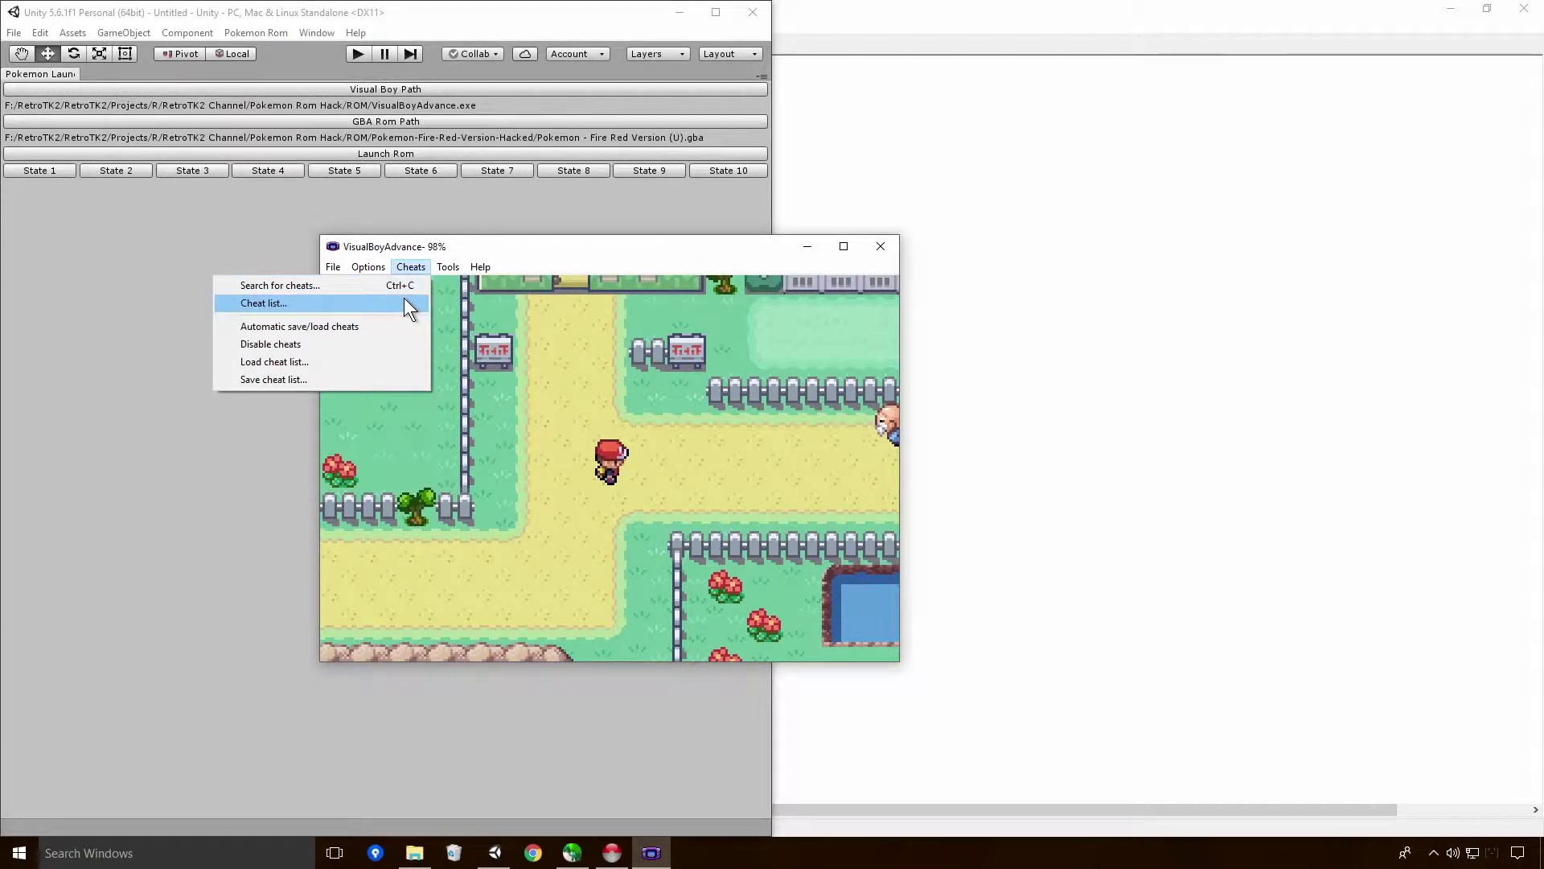
left_click(409, 286)
left_click(610, 423)
scroll(616, 414, "down", 1)
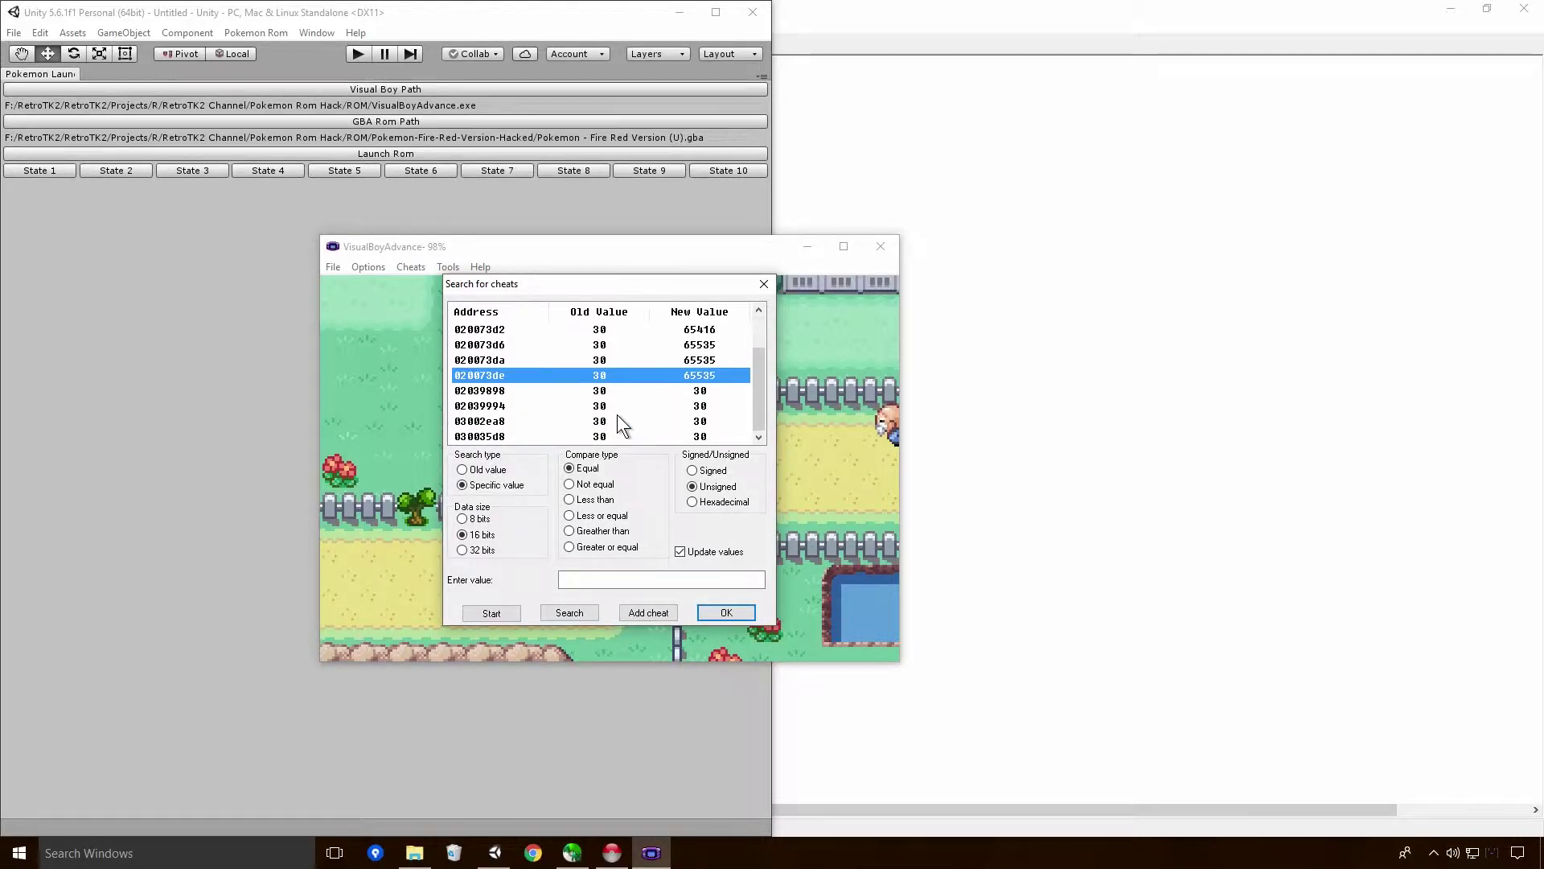
left_click(558, 391)
left_click(556, 405)
left_click(554, 420)
left_click(554, 435)
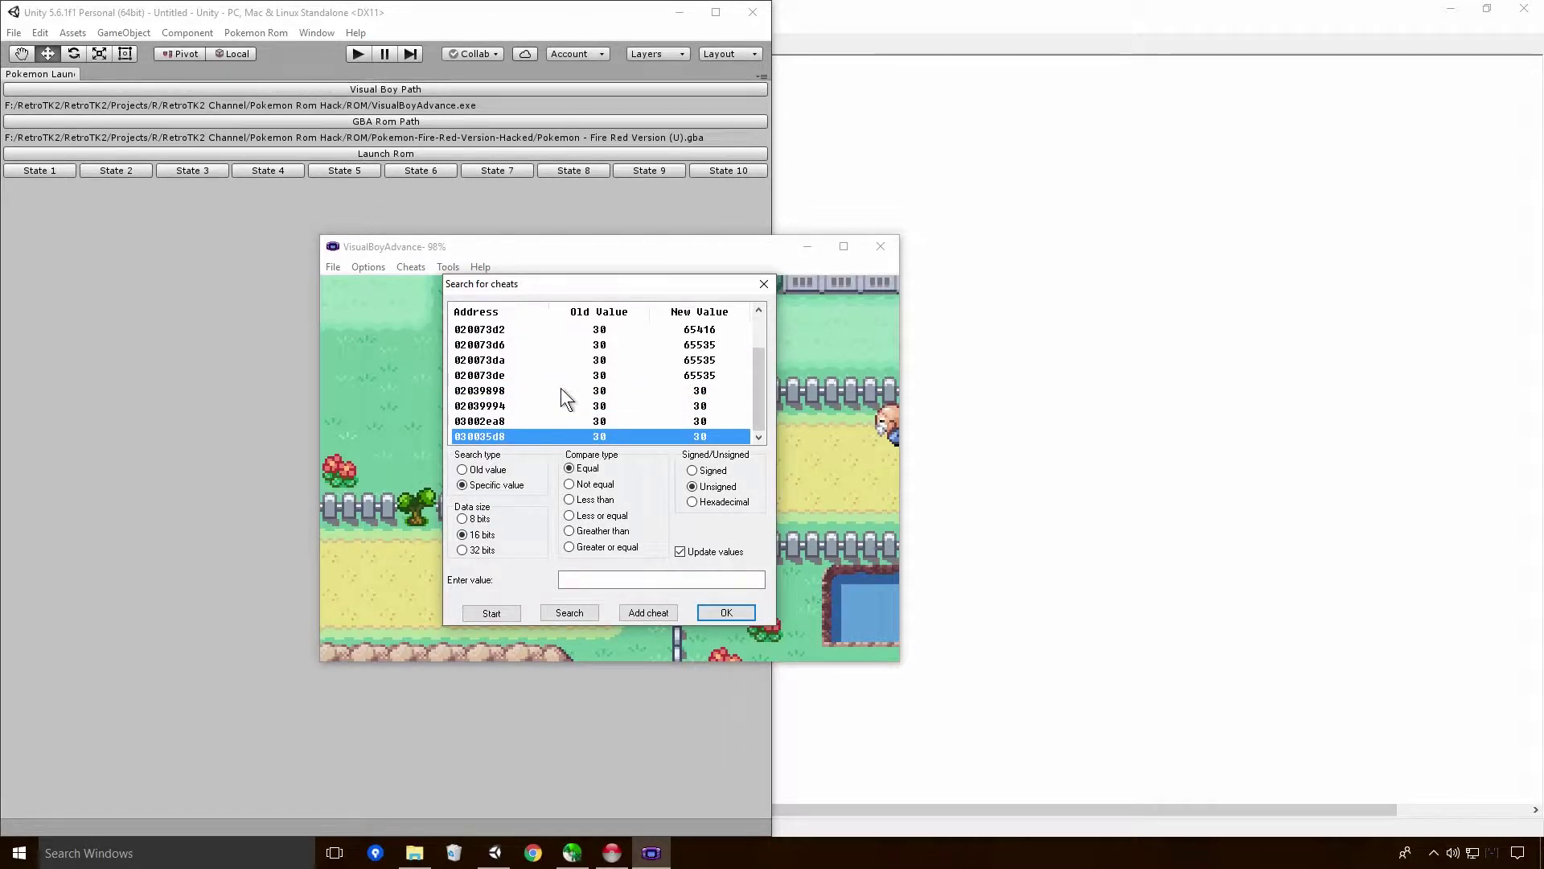
left_click(561, 389)
left_click(640, 608)
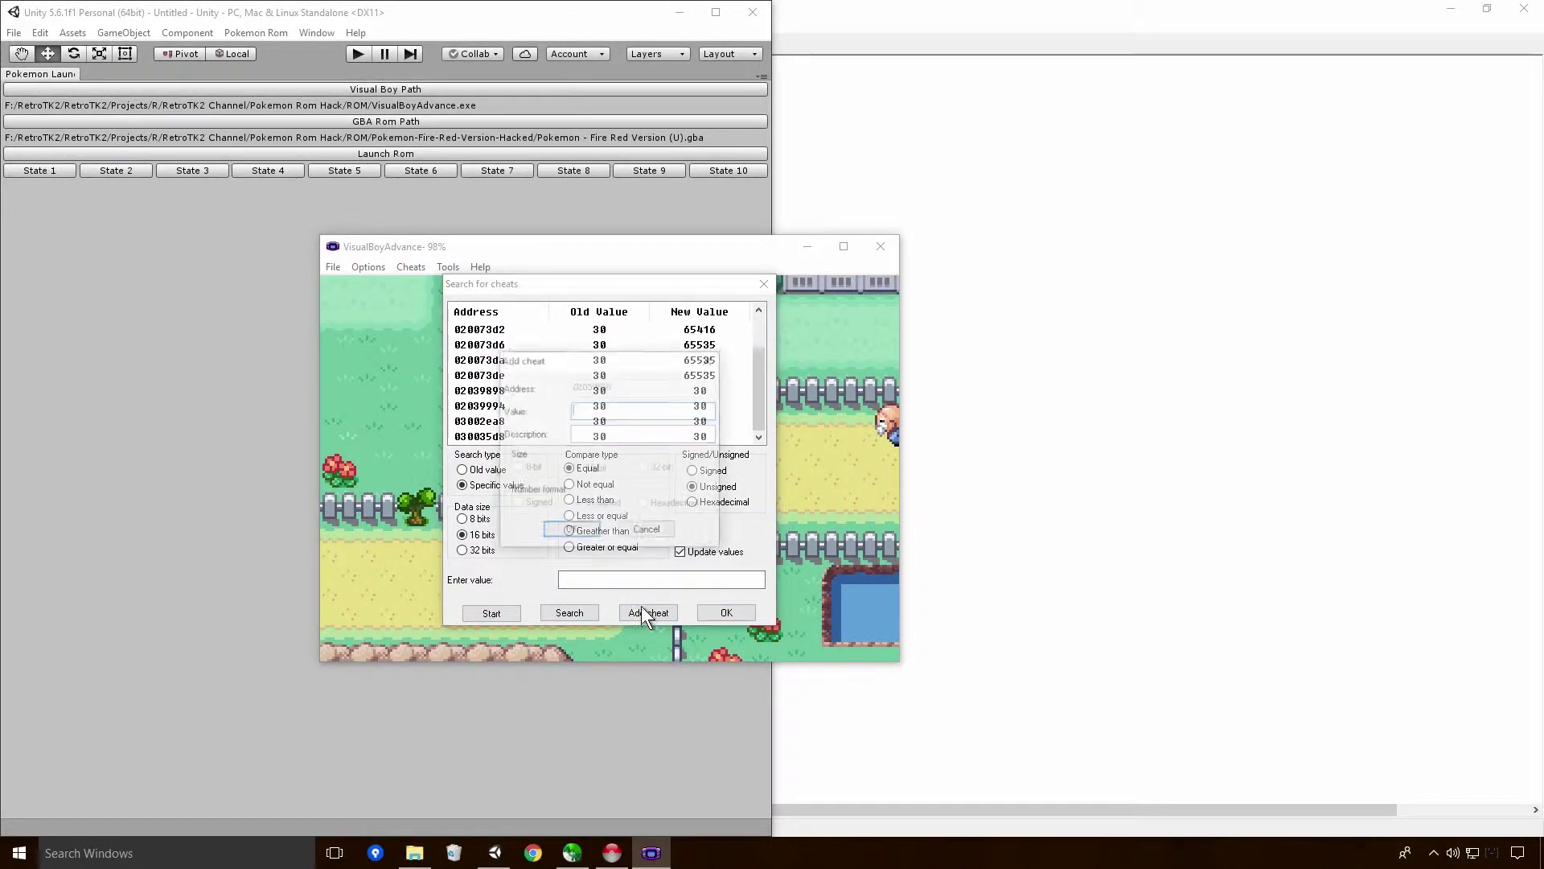
type("10")
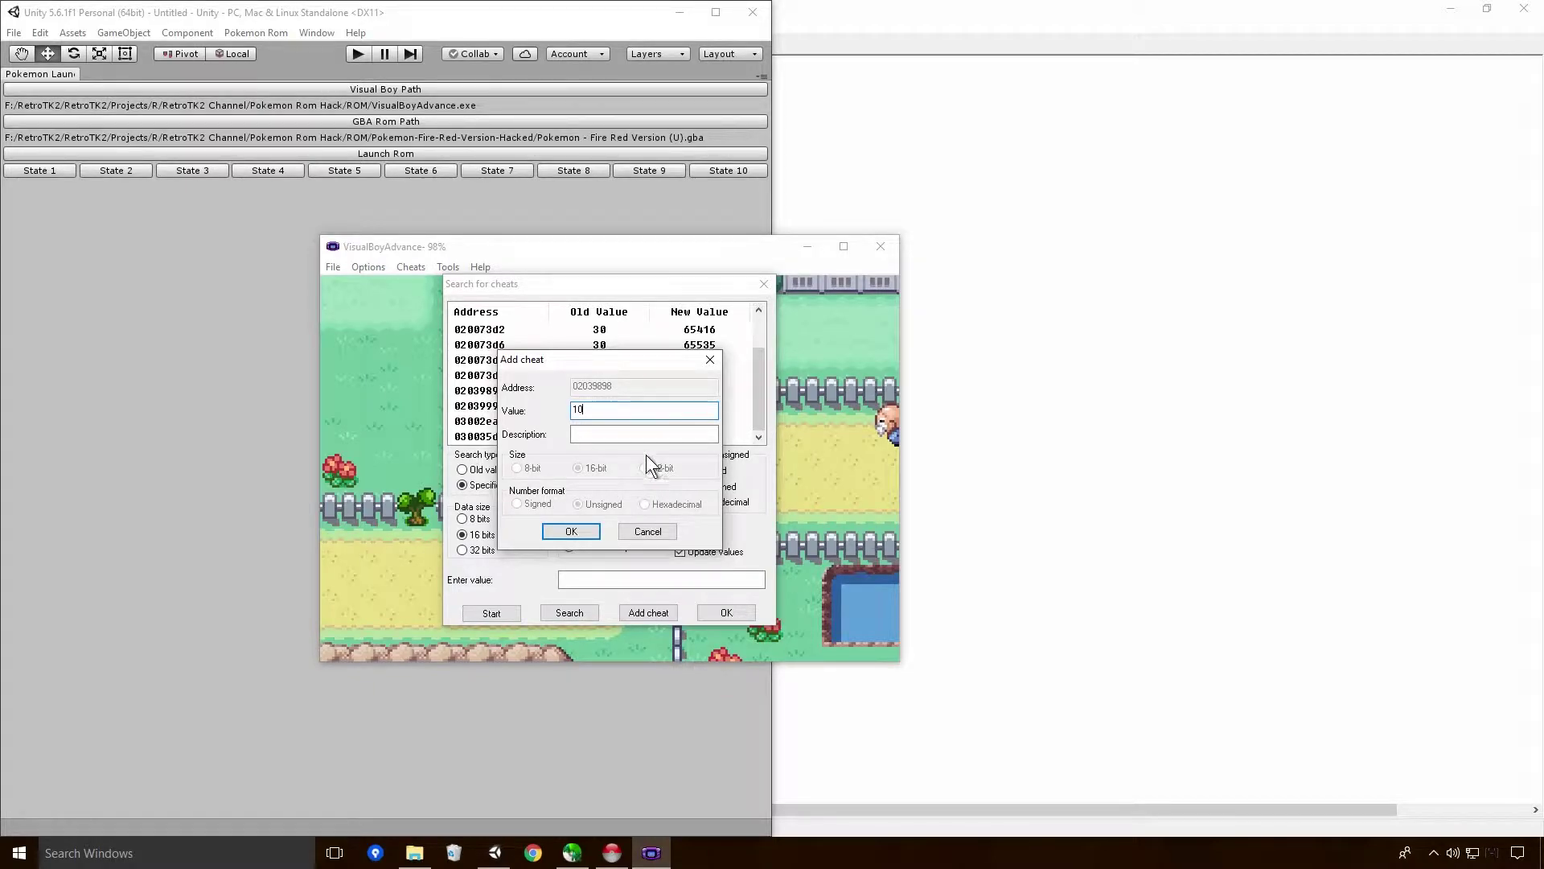
left_click(572, 531)
- Add a cheat from the search results that sets address 02039994 to 20
left_click(667, 404)
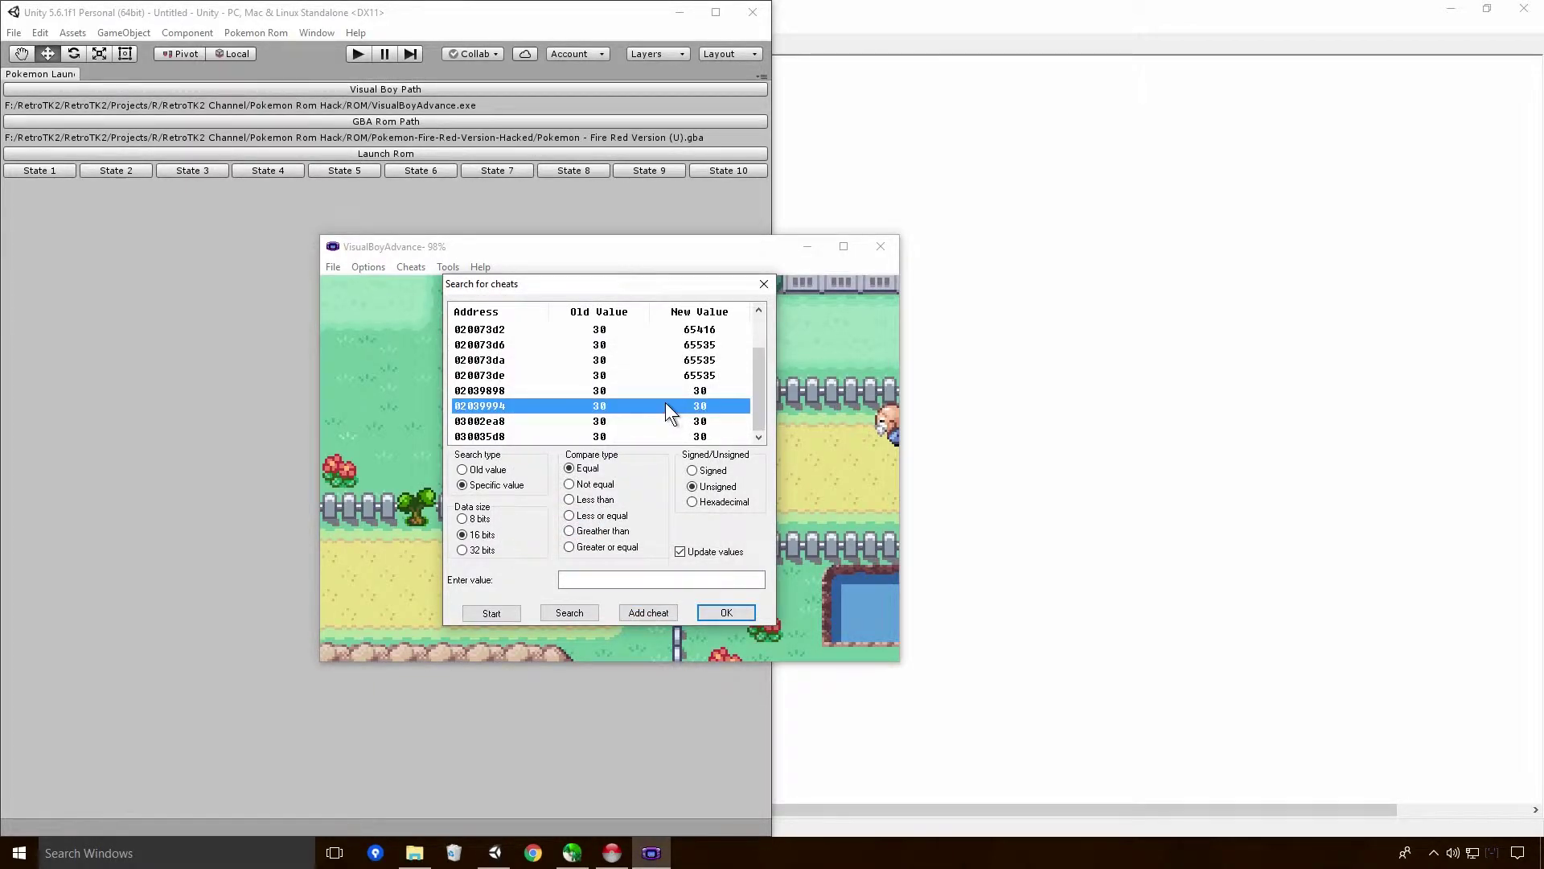
left_click(660, 611)
type("20")
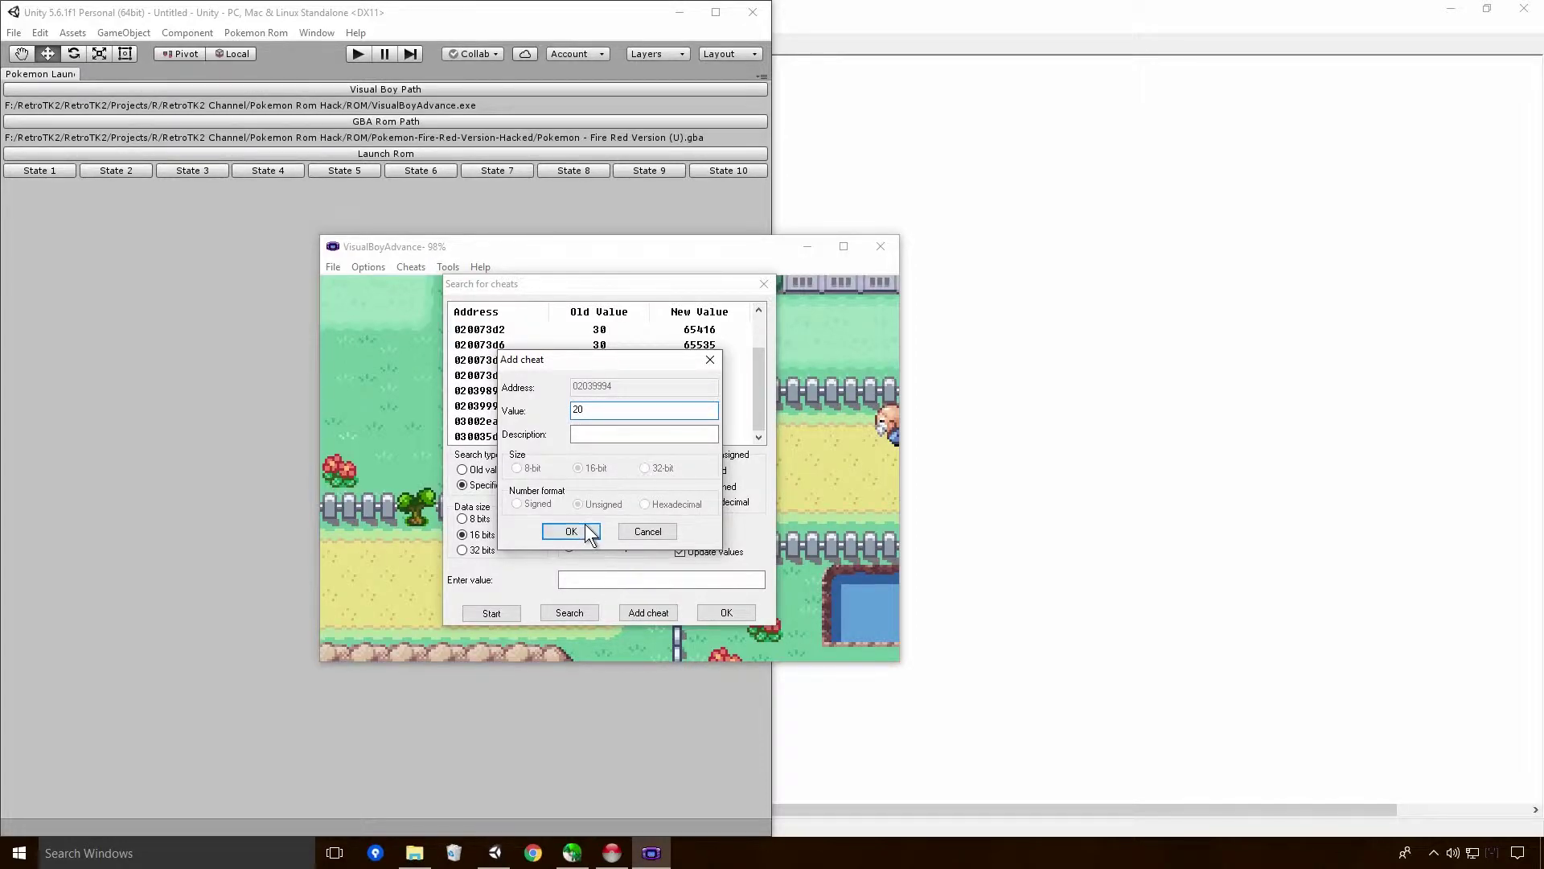
left_click(587, 529)
- Add a cheat from the search results that sets address 03002ea8 to 40
left_click(694, 422)
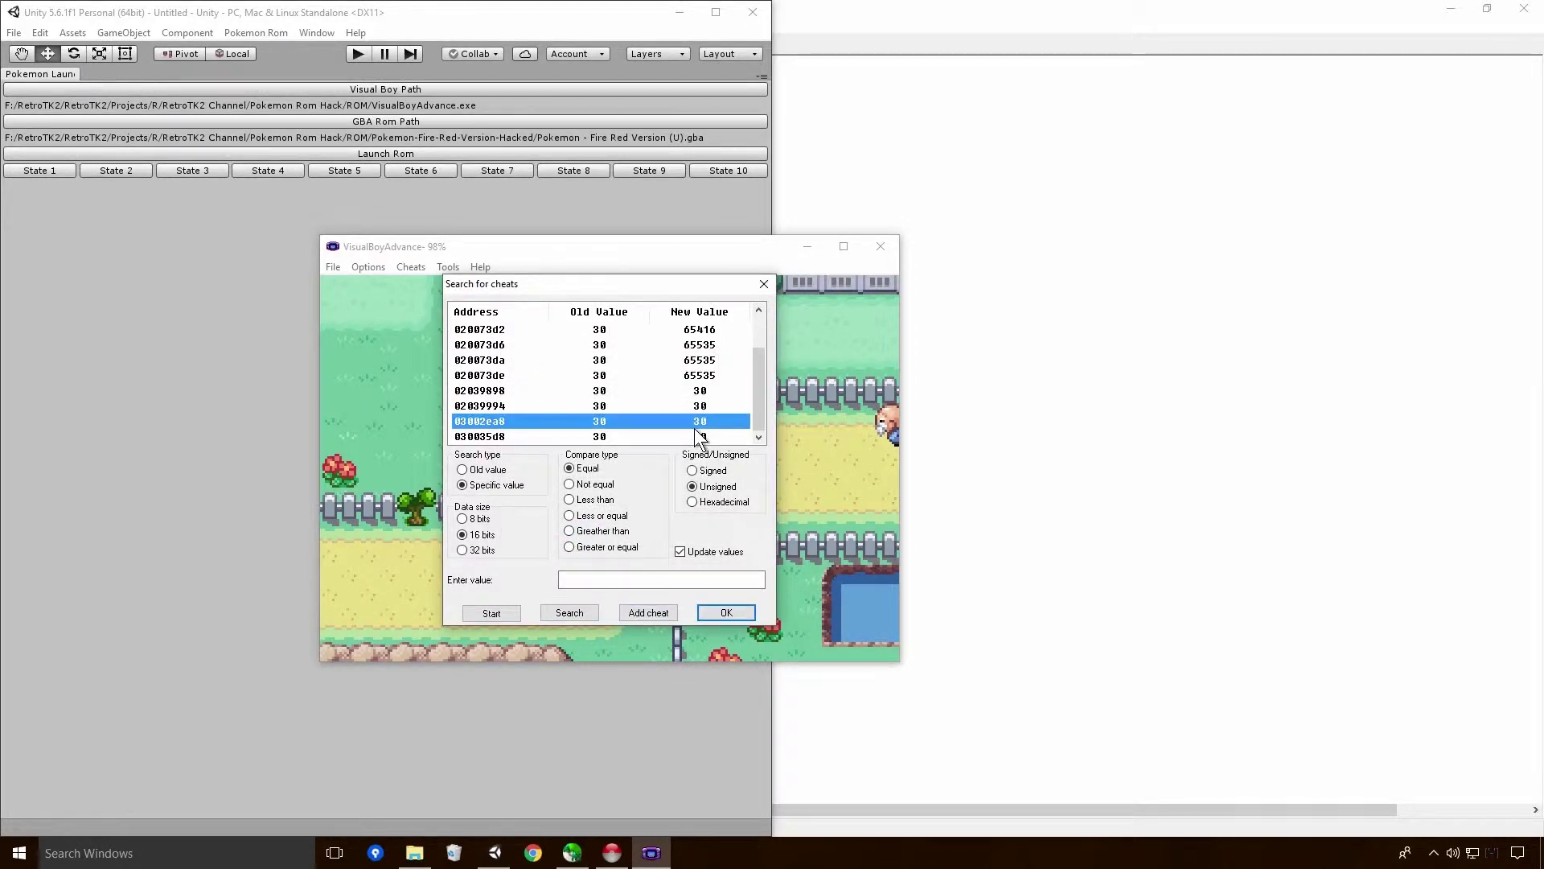
left_click(648, 613)
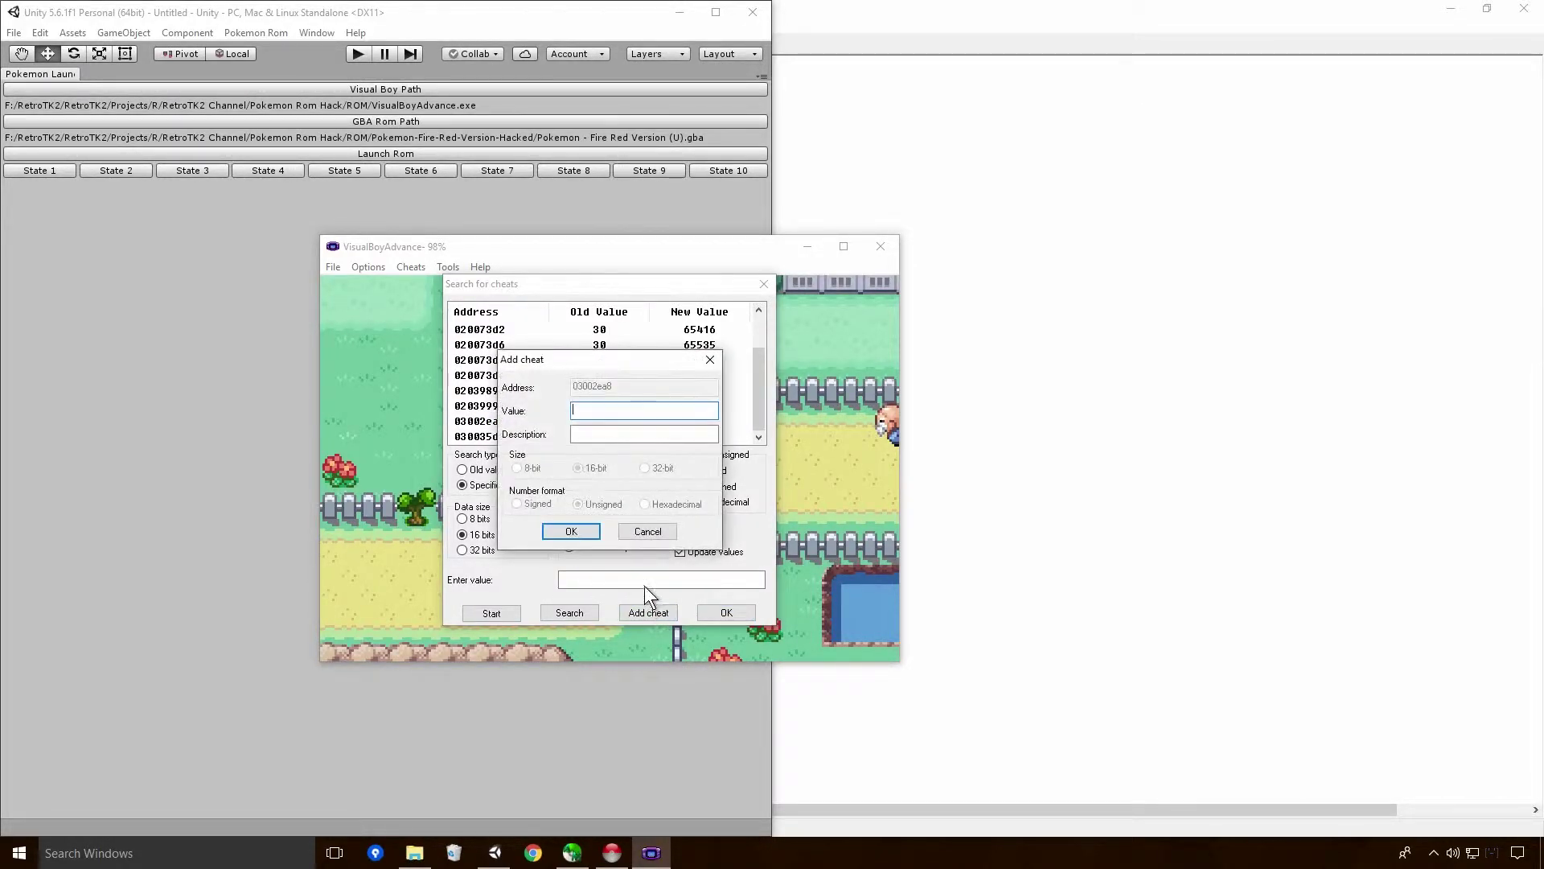
type("40")
left_click(587, 535)
- Add a cheat that sets address 030035d8 to 50, and close the cheat search
left_click(637, 435)
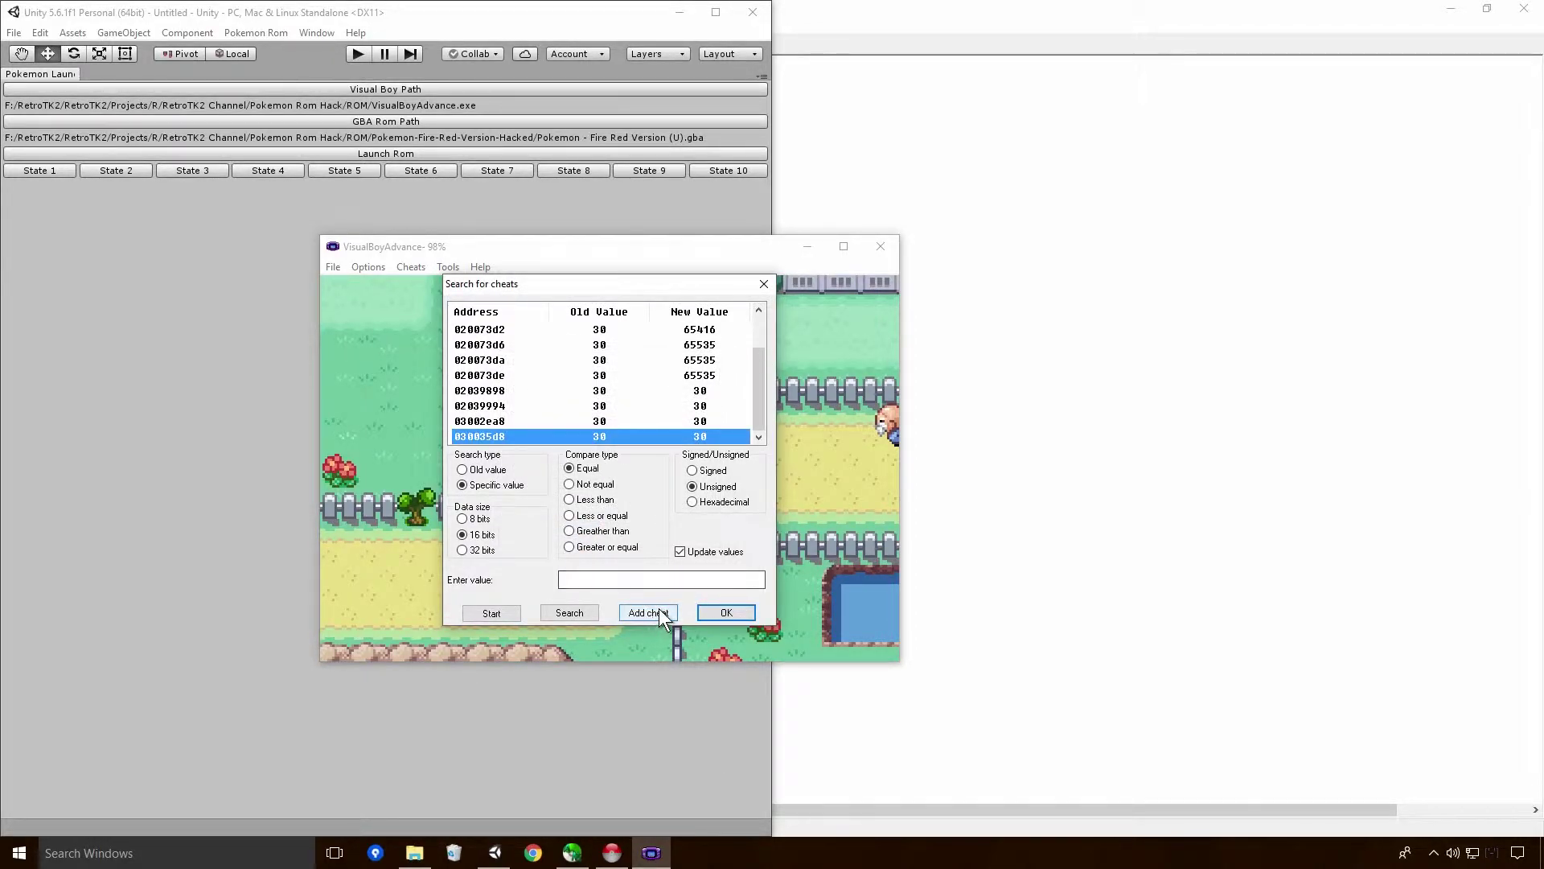
left_click(658, 613)
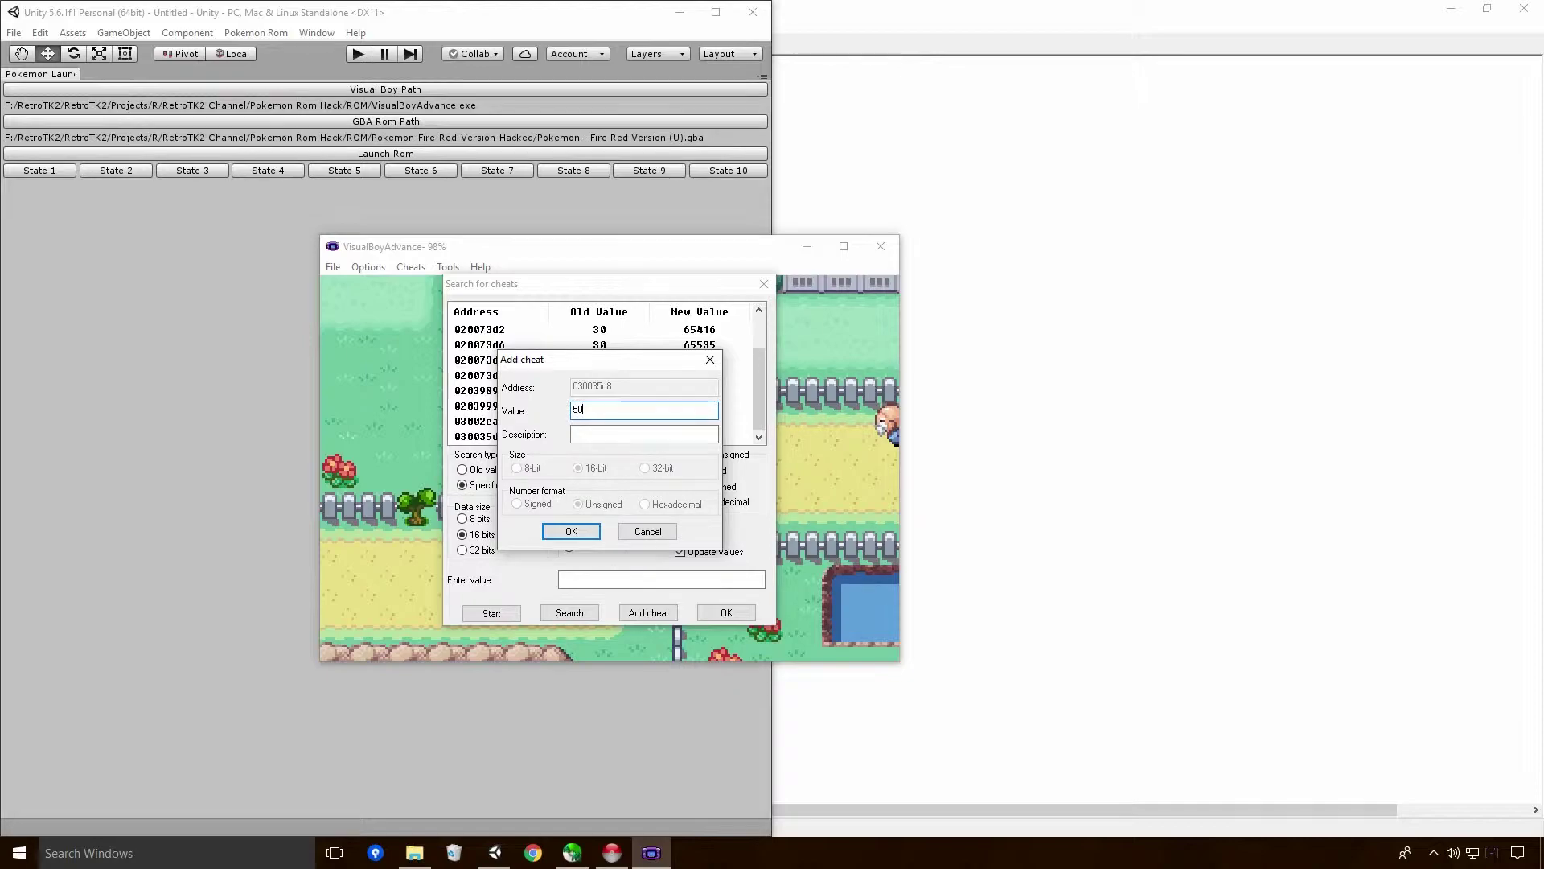
left_click(571, 531)
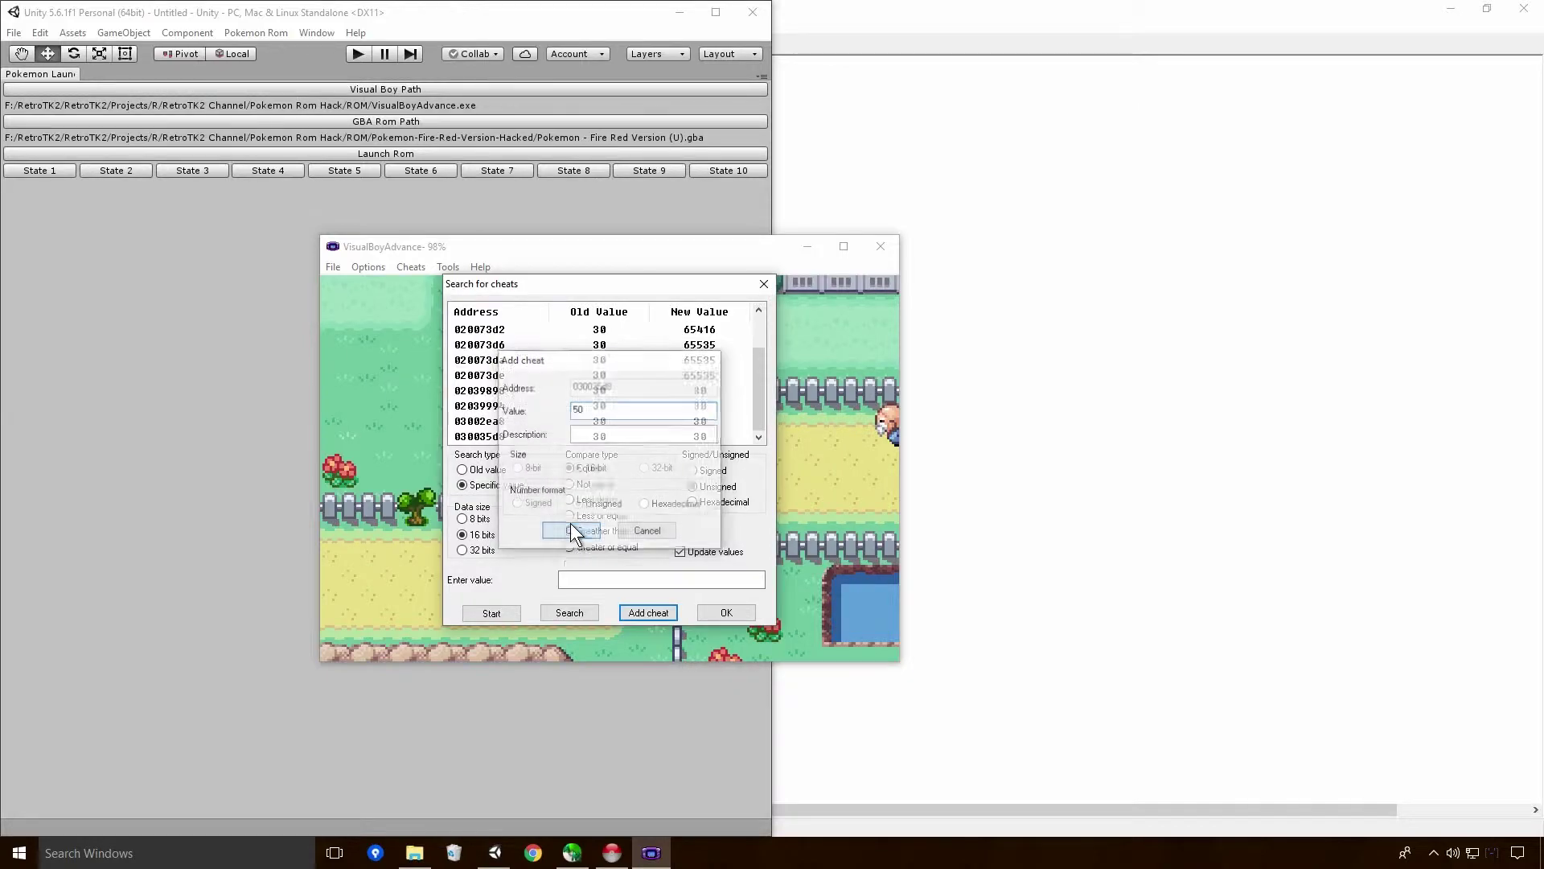
left_click(712, 610)
- Check the ball count in the game menu and compare it with the new values in the cheat search
key("Return")
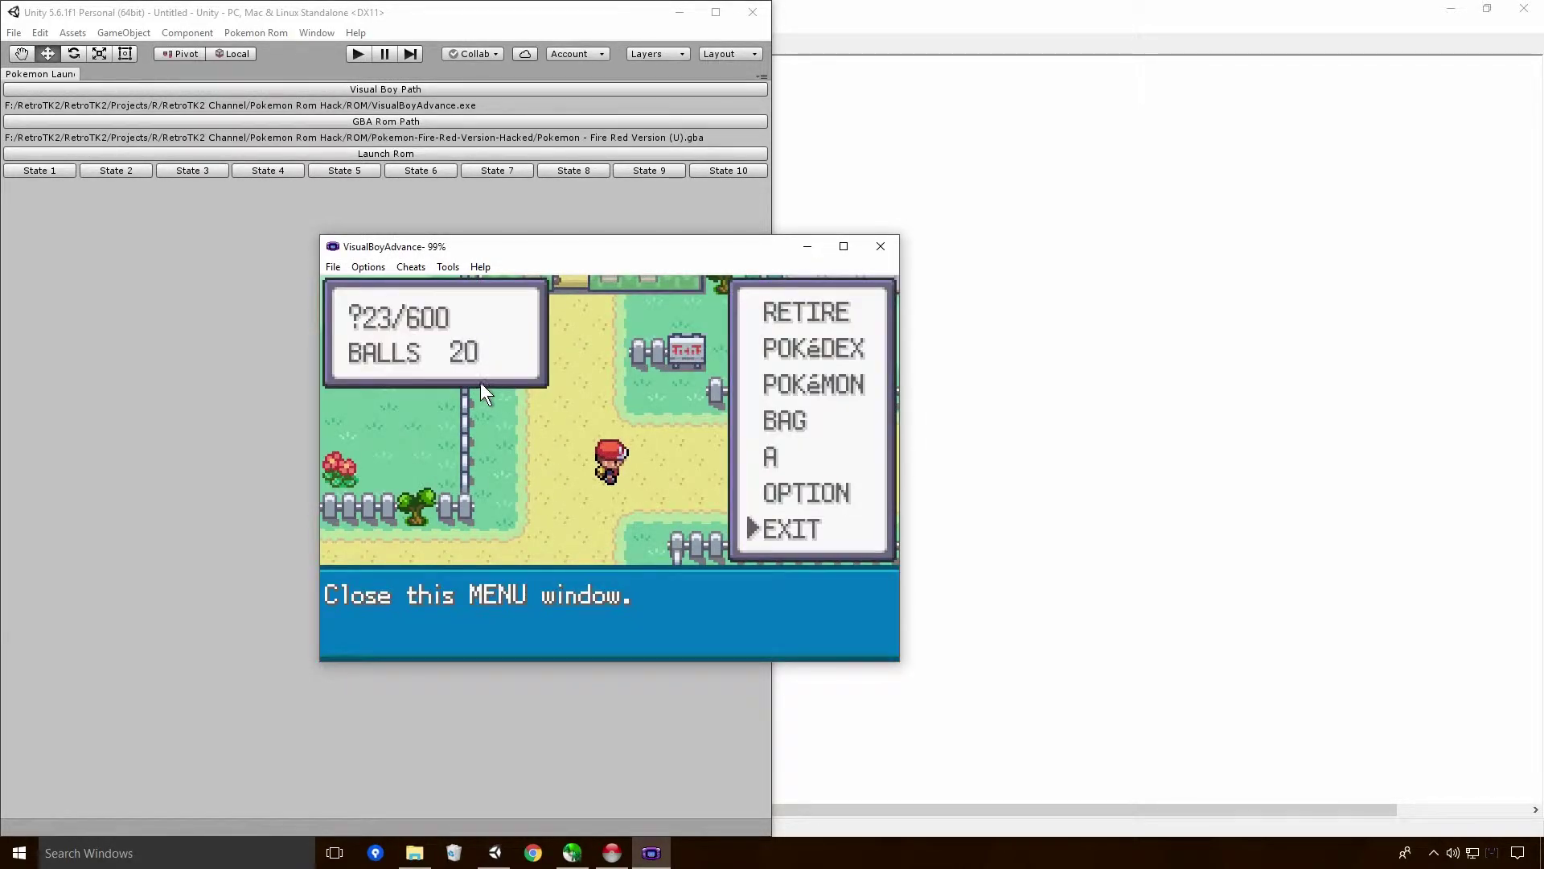
left_click(413, 267)
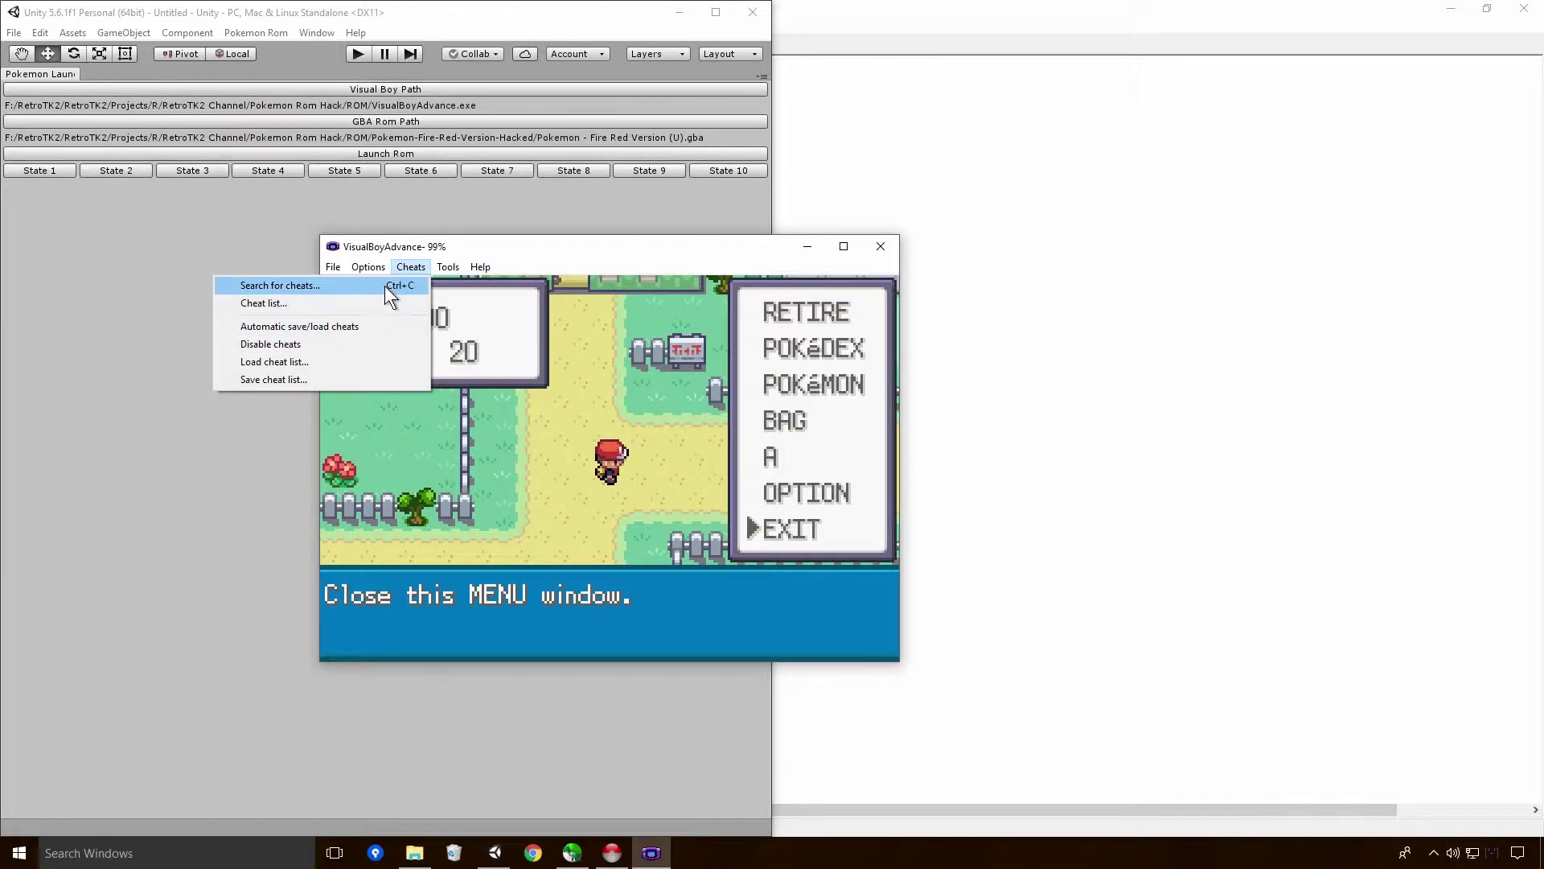
left_click(387, 284)
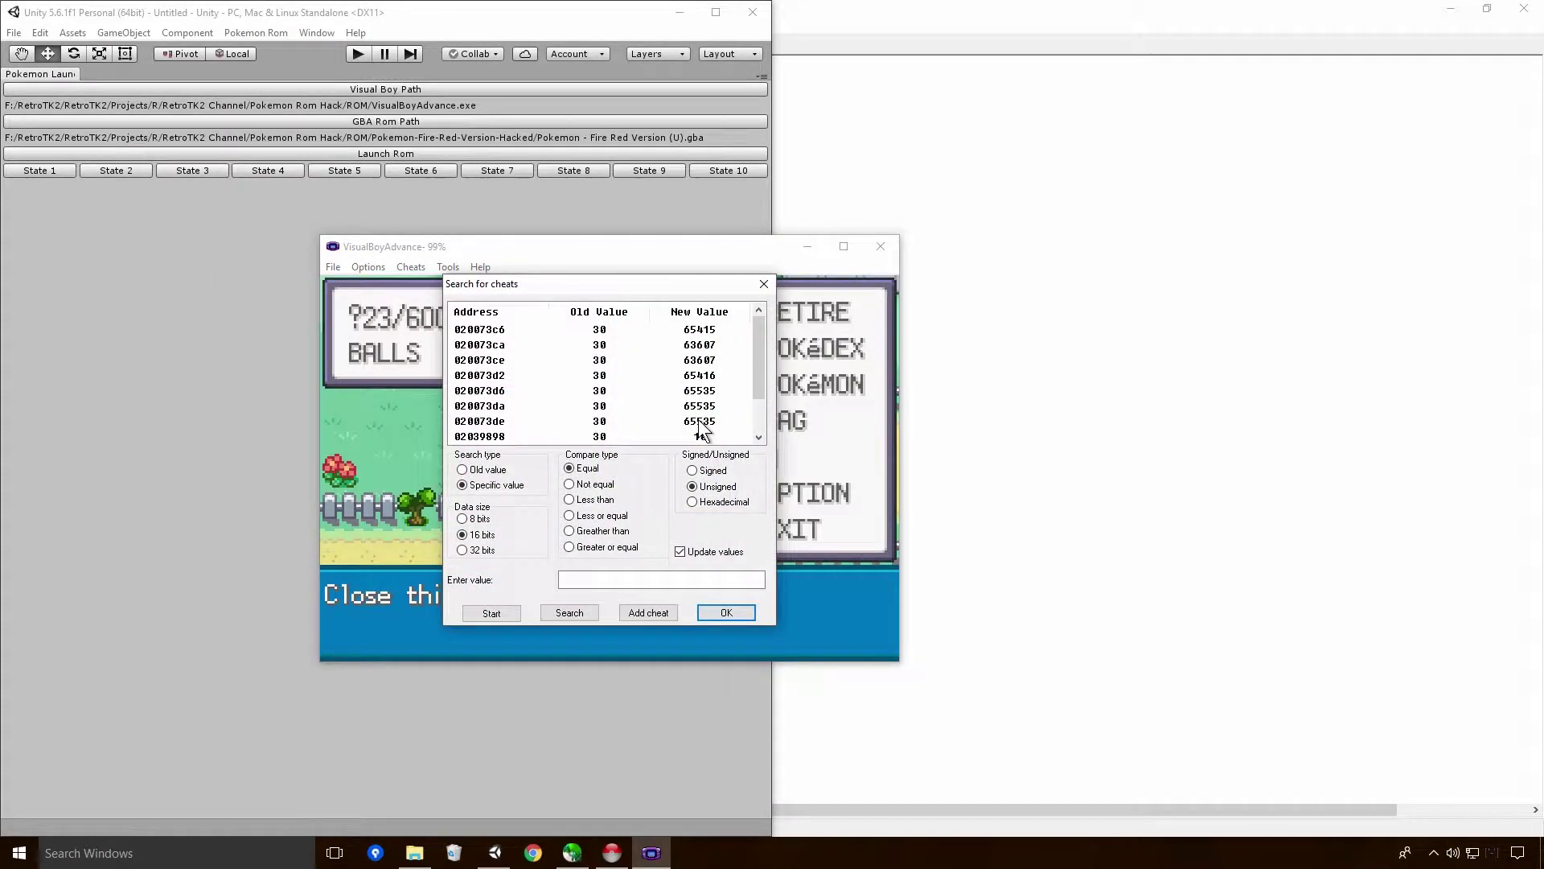
scroll(699, 426, "down", 1)
- Add another cheat that sets address 02039994 to 100, and close the cheat search
left_click(585, 405)
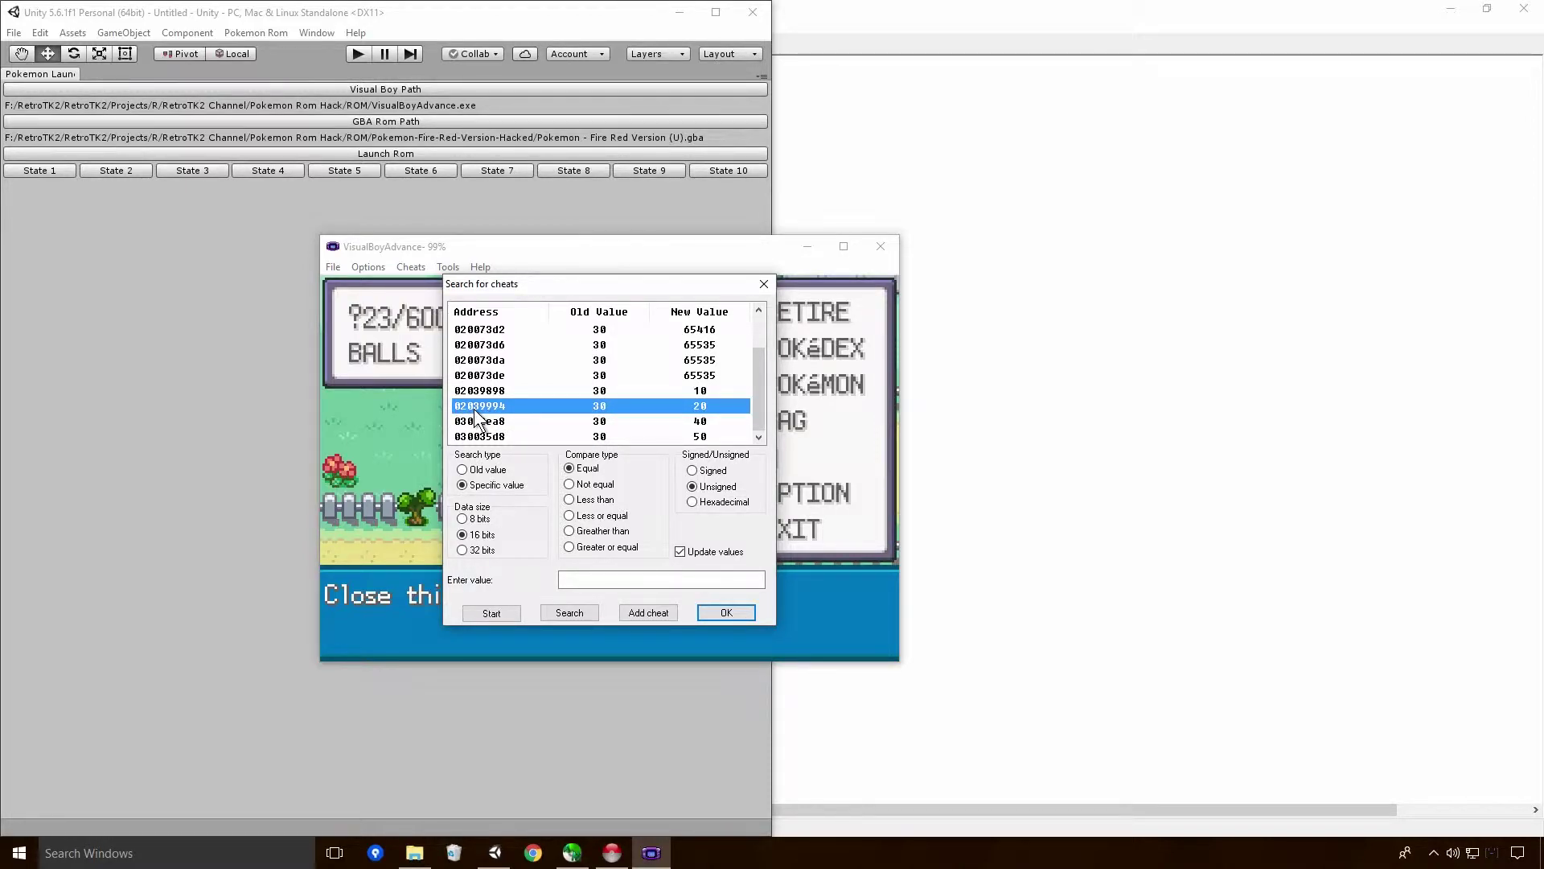
left_click(656, 613)
type("1")
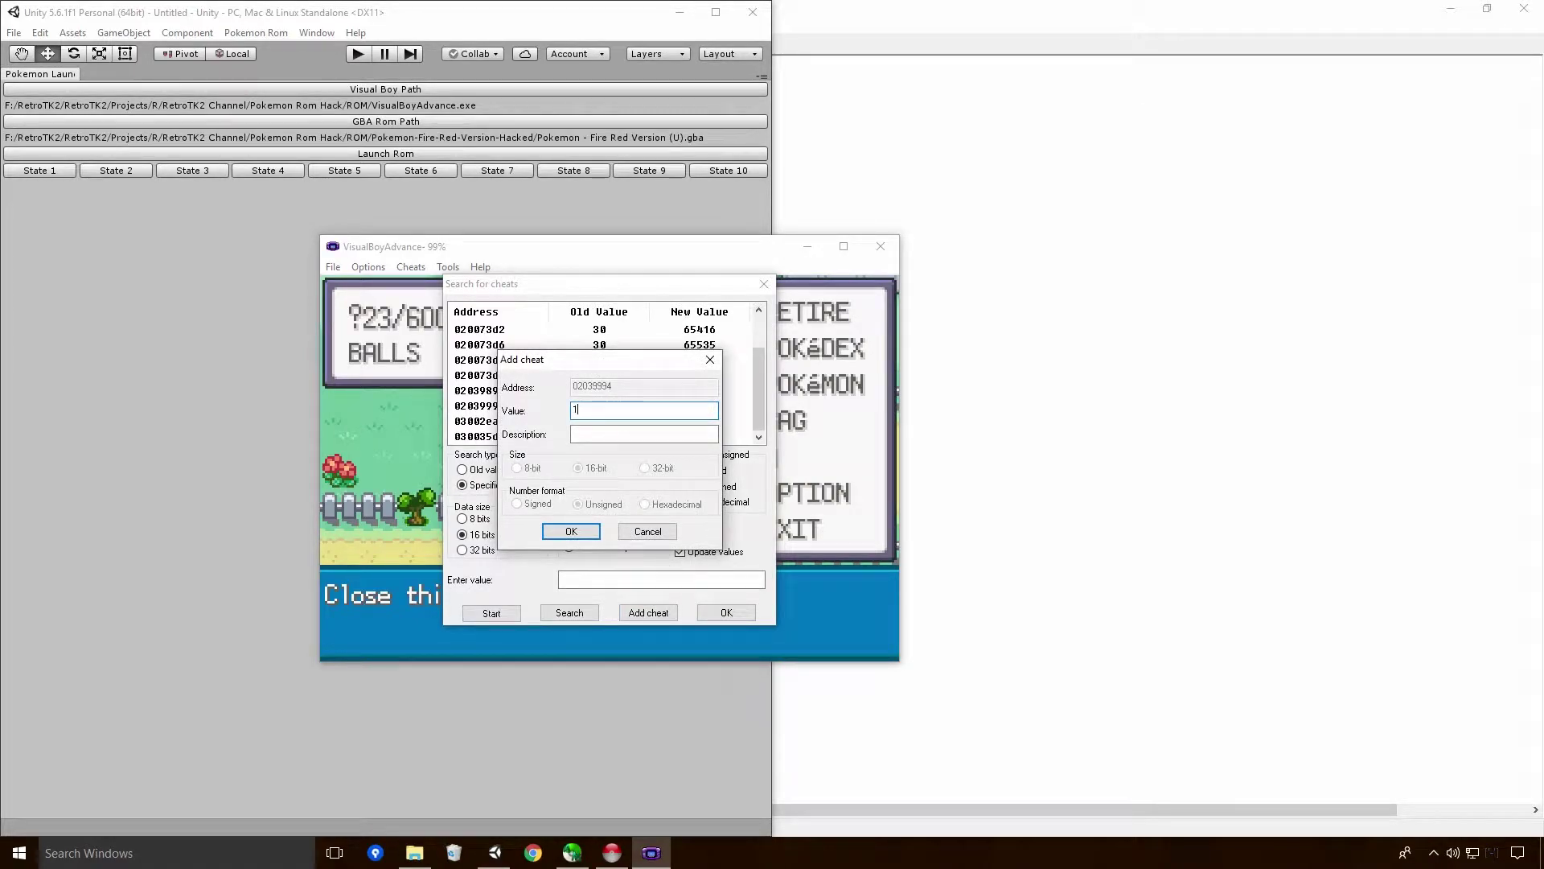
type("00")
left_click(576, 532)
left_click(728, 610)
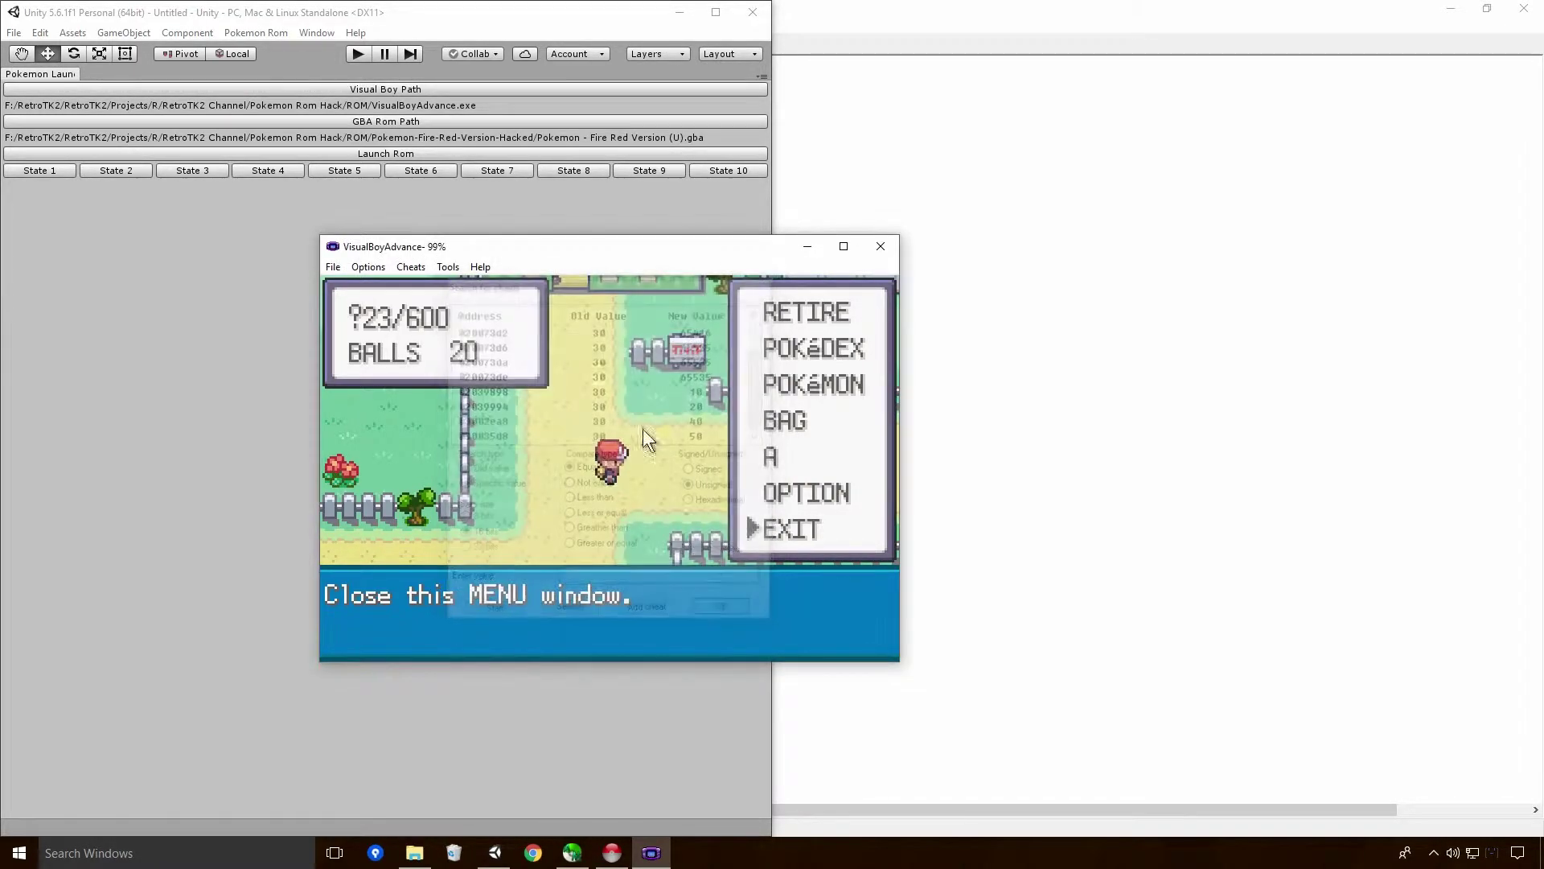
- Remove the cheats 02039898:000a, 02039996:084b and 02039996:03e7 from the cheat list
left_click(412, 267)
left_click(383, 307)
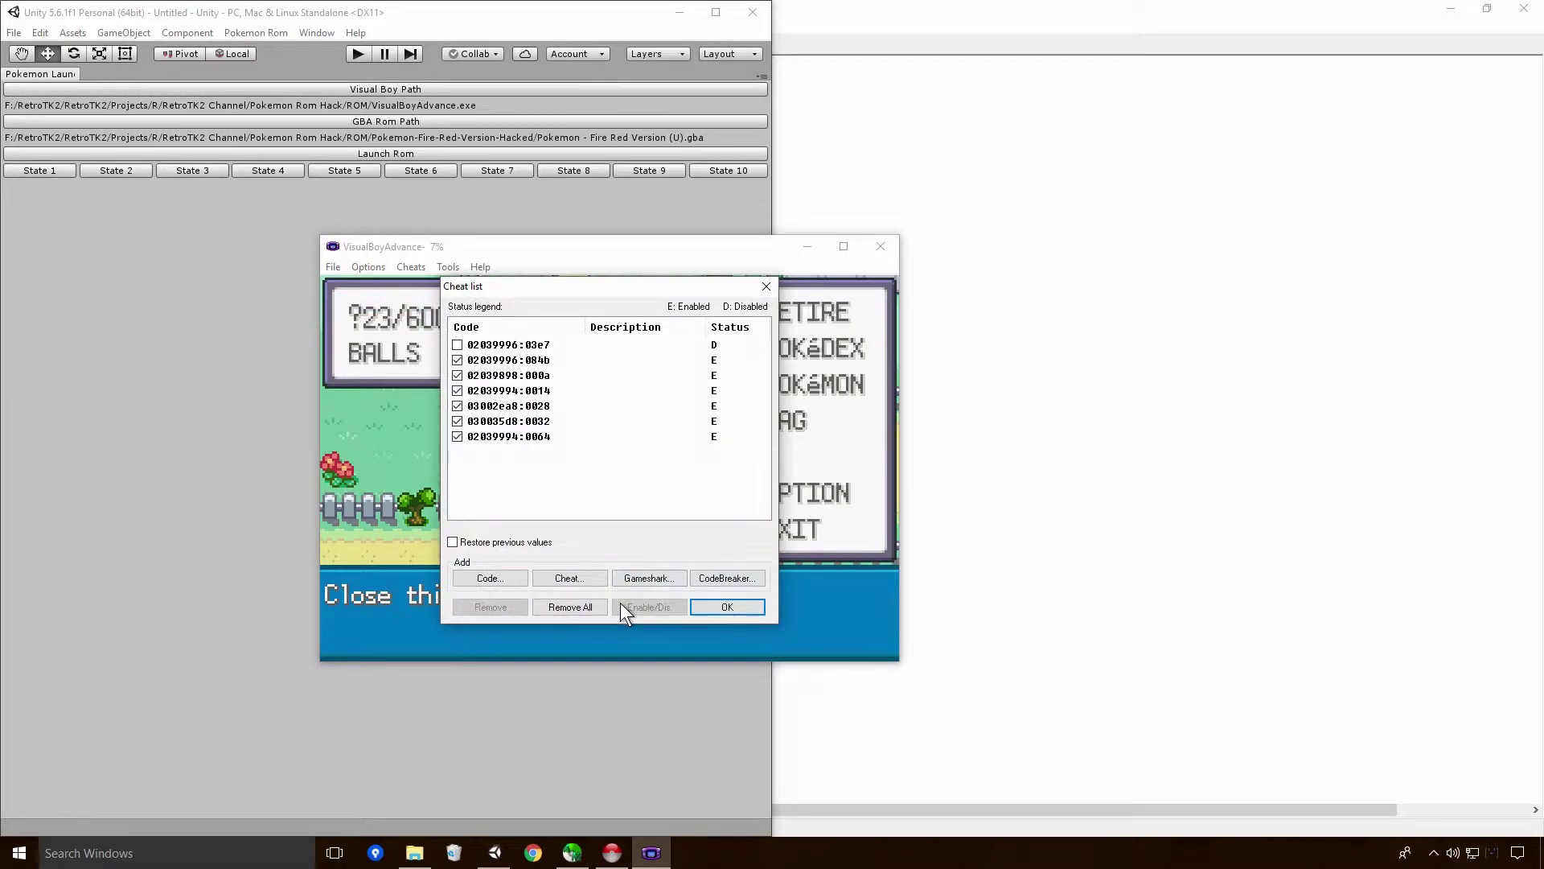
left_click(527, 393)
key("Up")
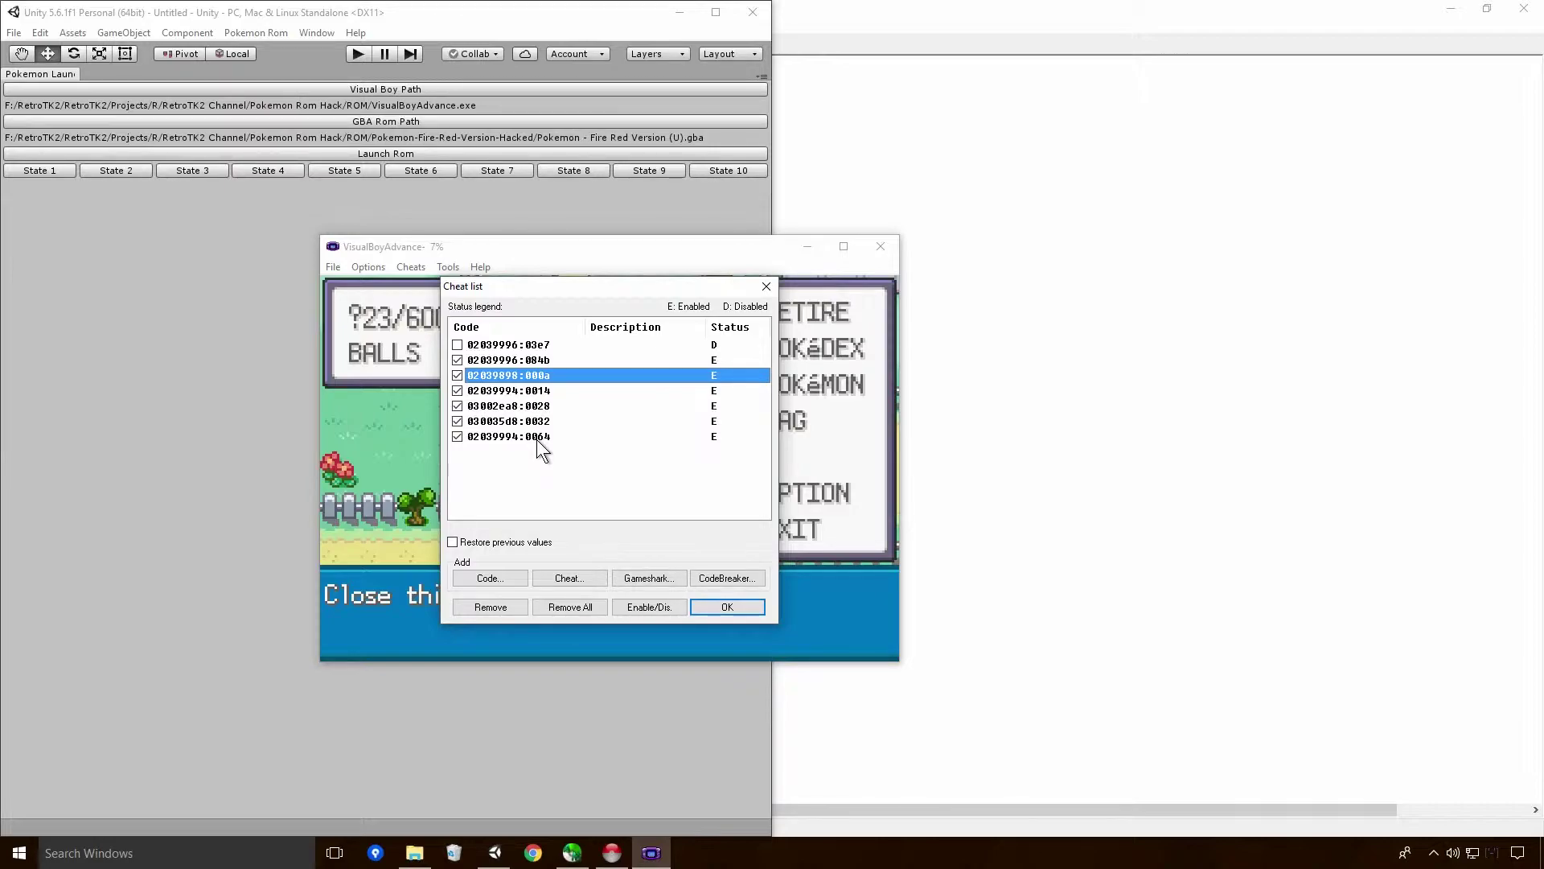
left_click(497, 608)
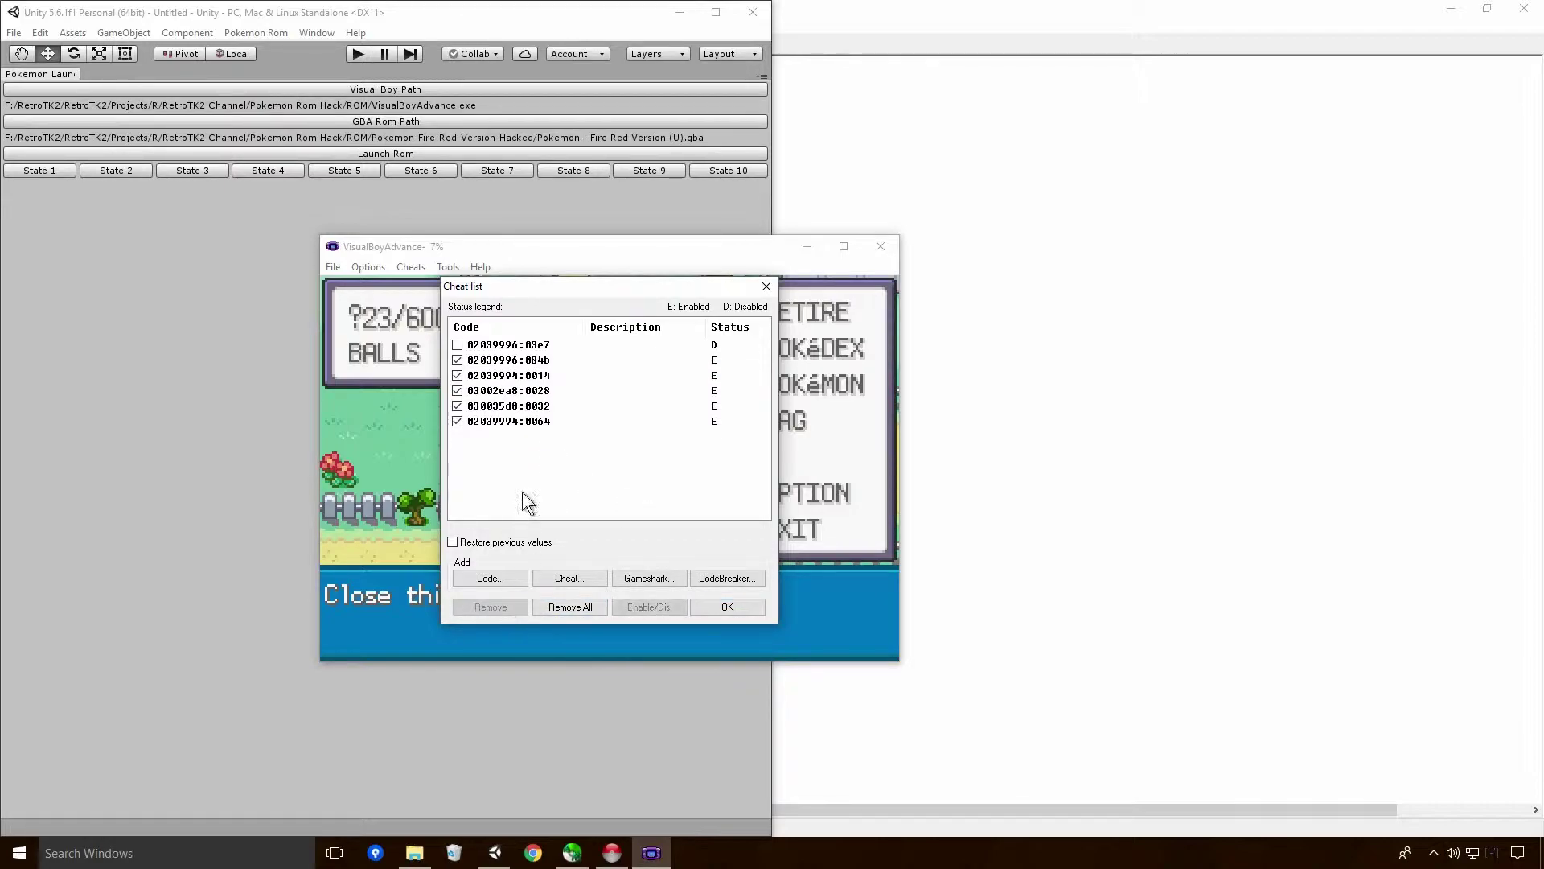
left_click(519, 360)
left_click(491, 607)
left_click(546, 351)
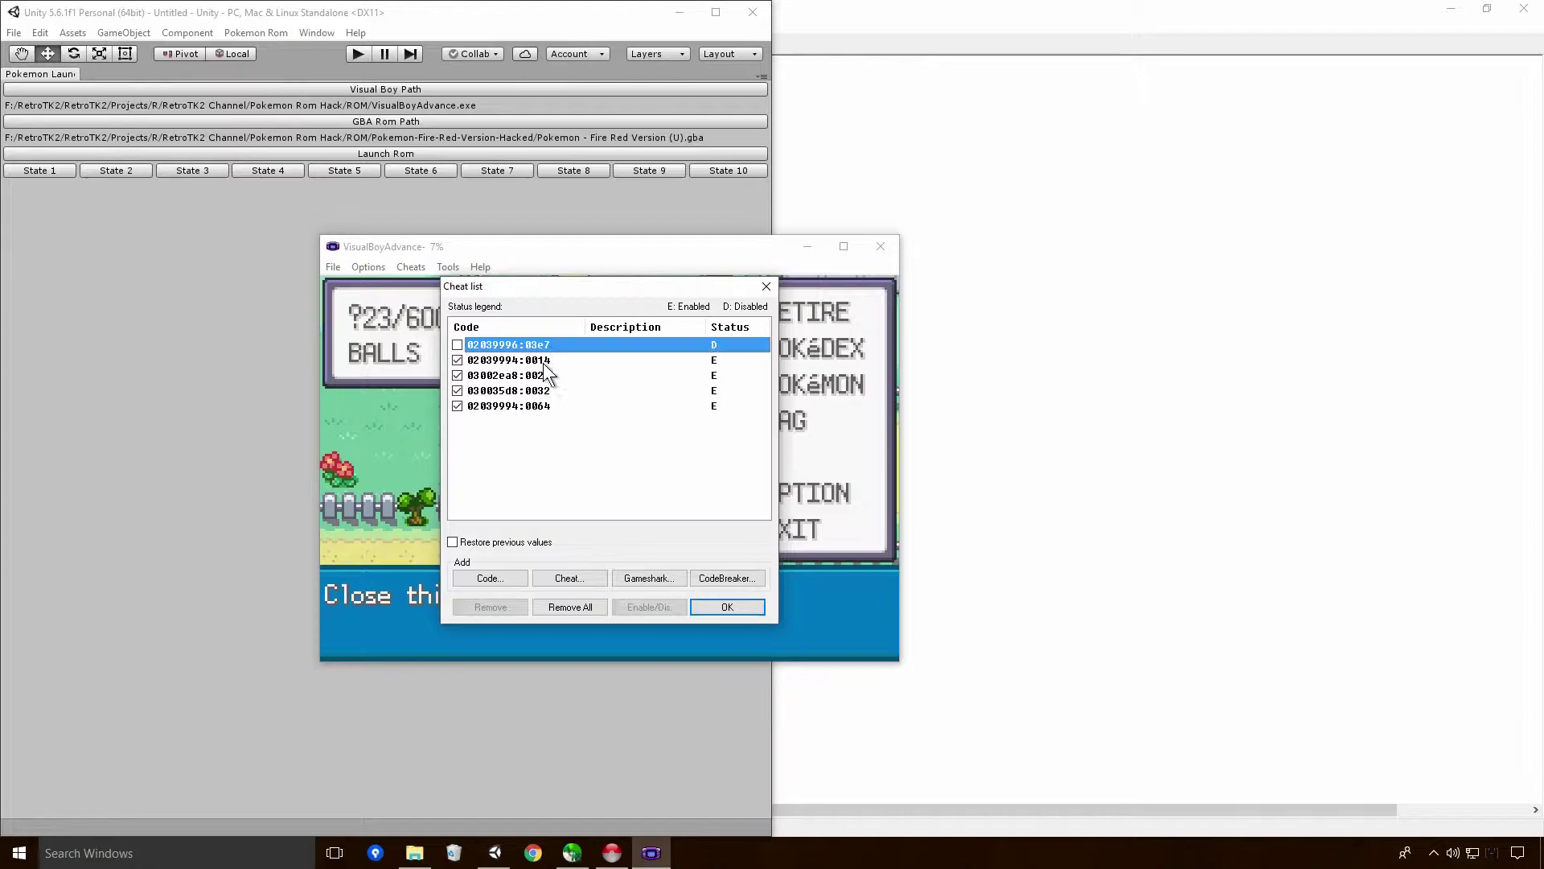
left_click(509, 611)
- Remove the cheats 02039994:0014, 03002ea8:0028 and 030035d8:0032, keeping only 02039994:0064, and close the cheat list
left_click(506, 344)
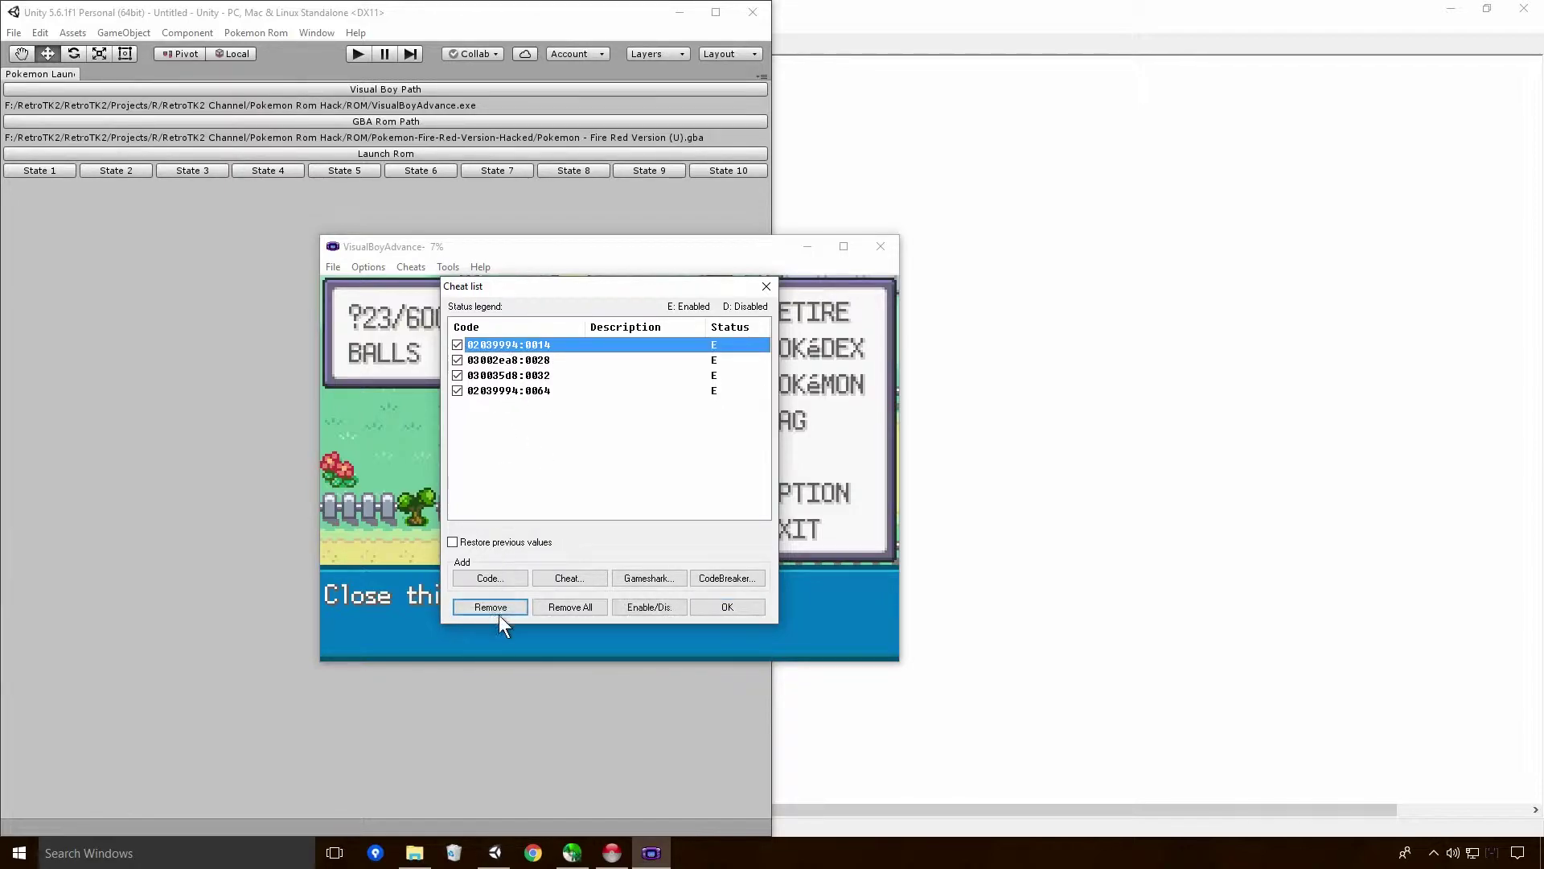
left_click(505, 605)
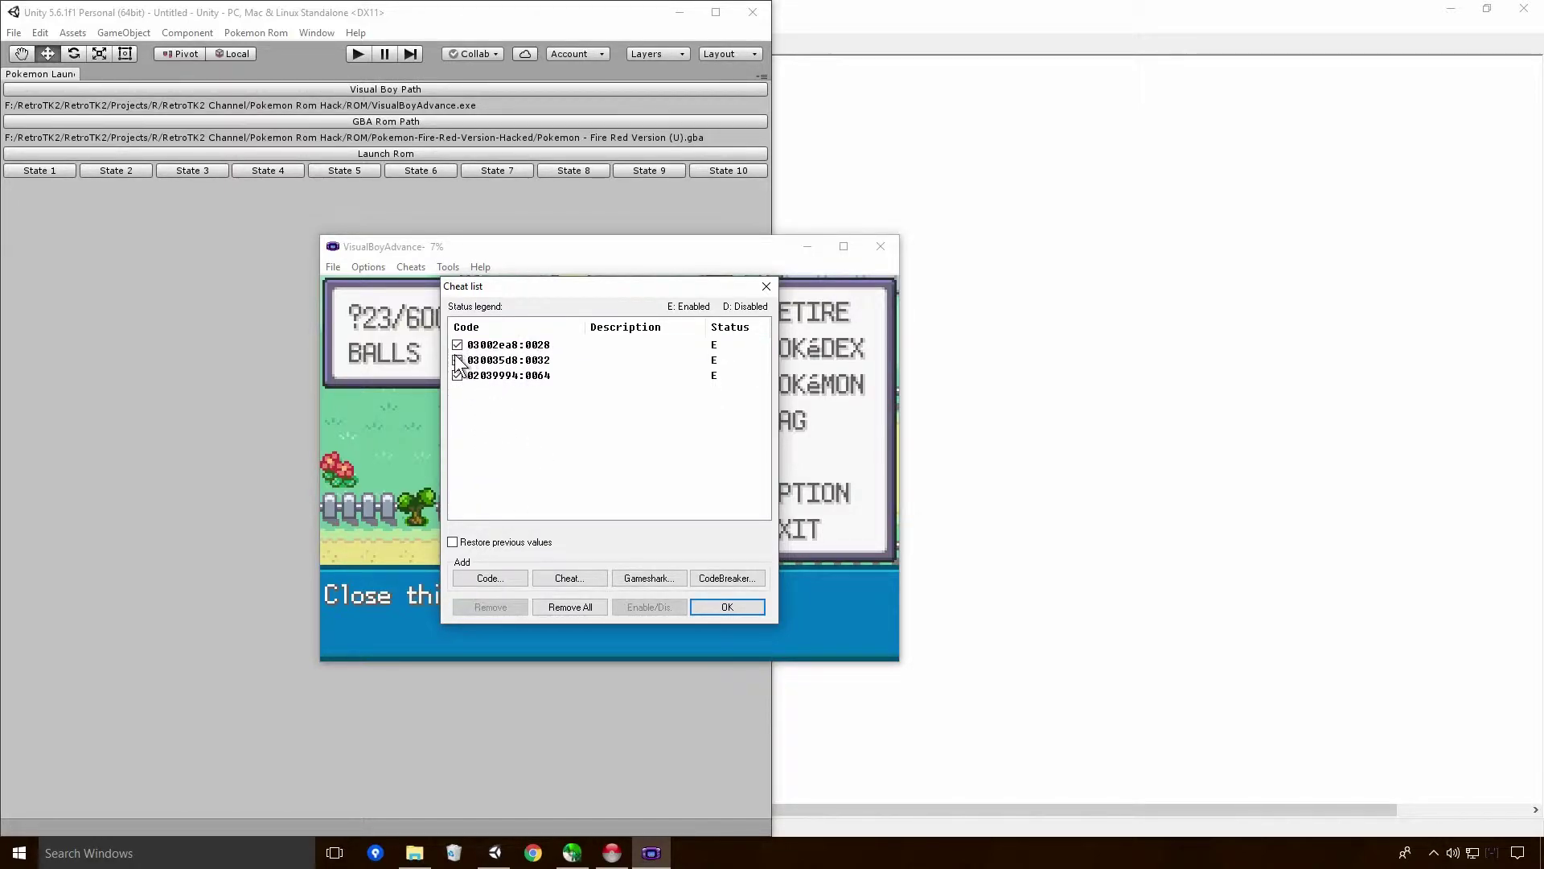
left_click(456, 359)
left_click(507, 346)
left_click(491, 606)
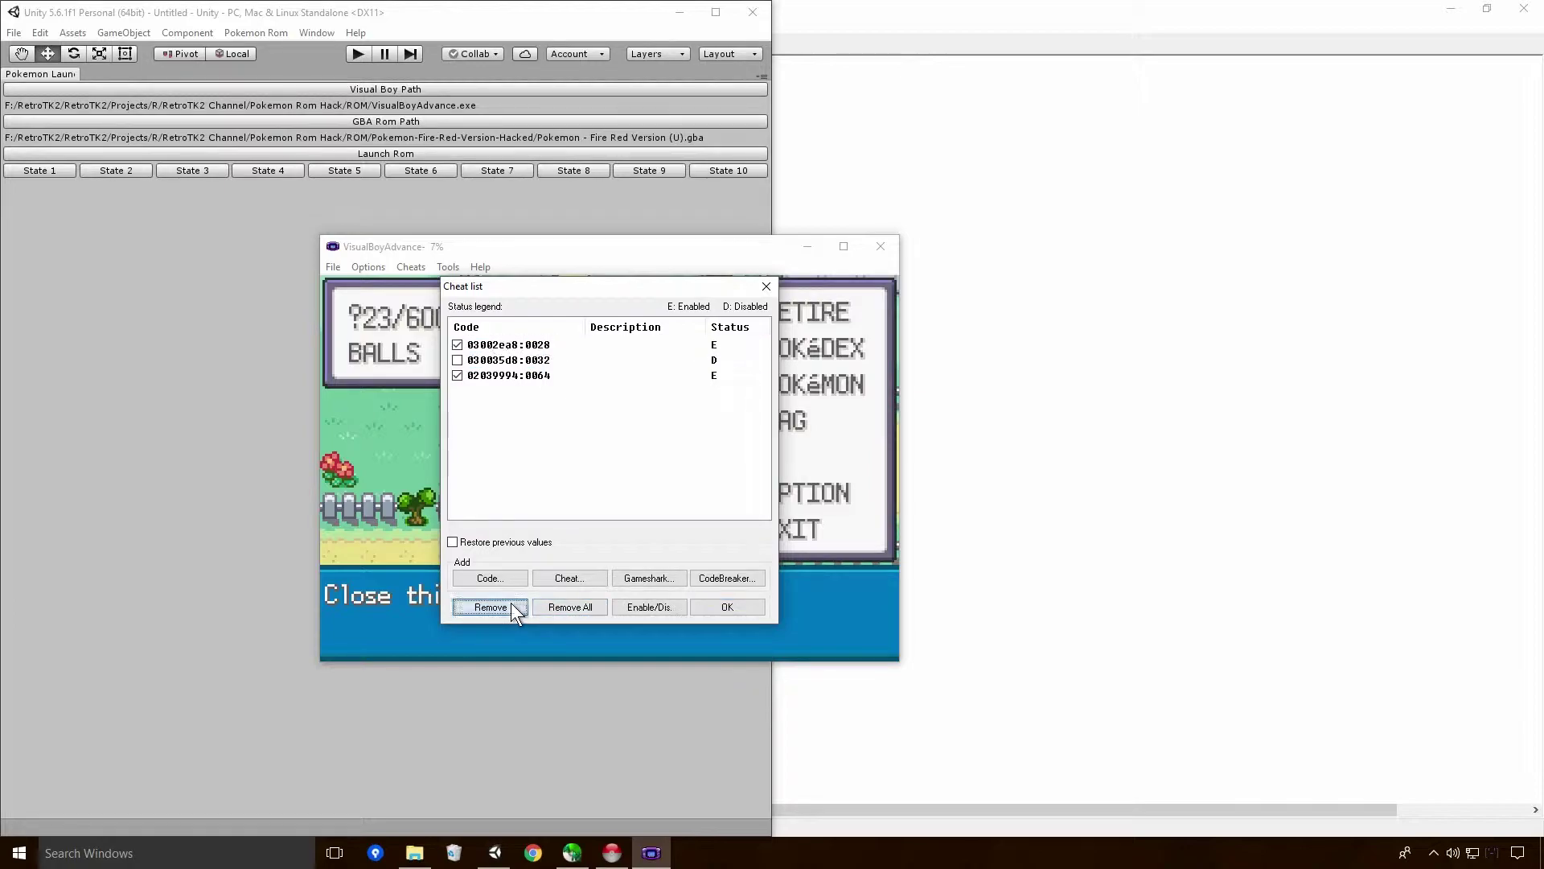
left_click(506, 345)
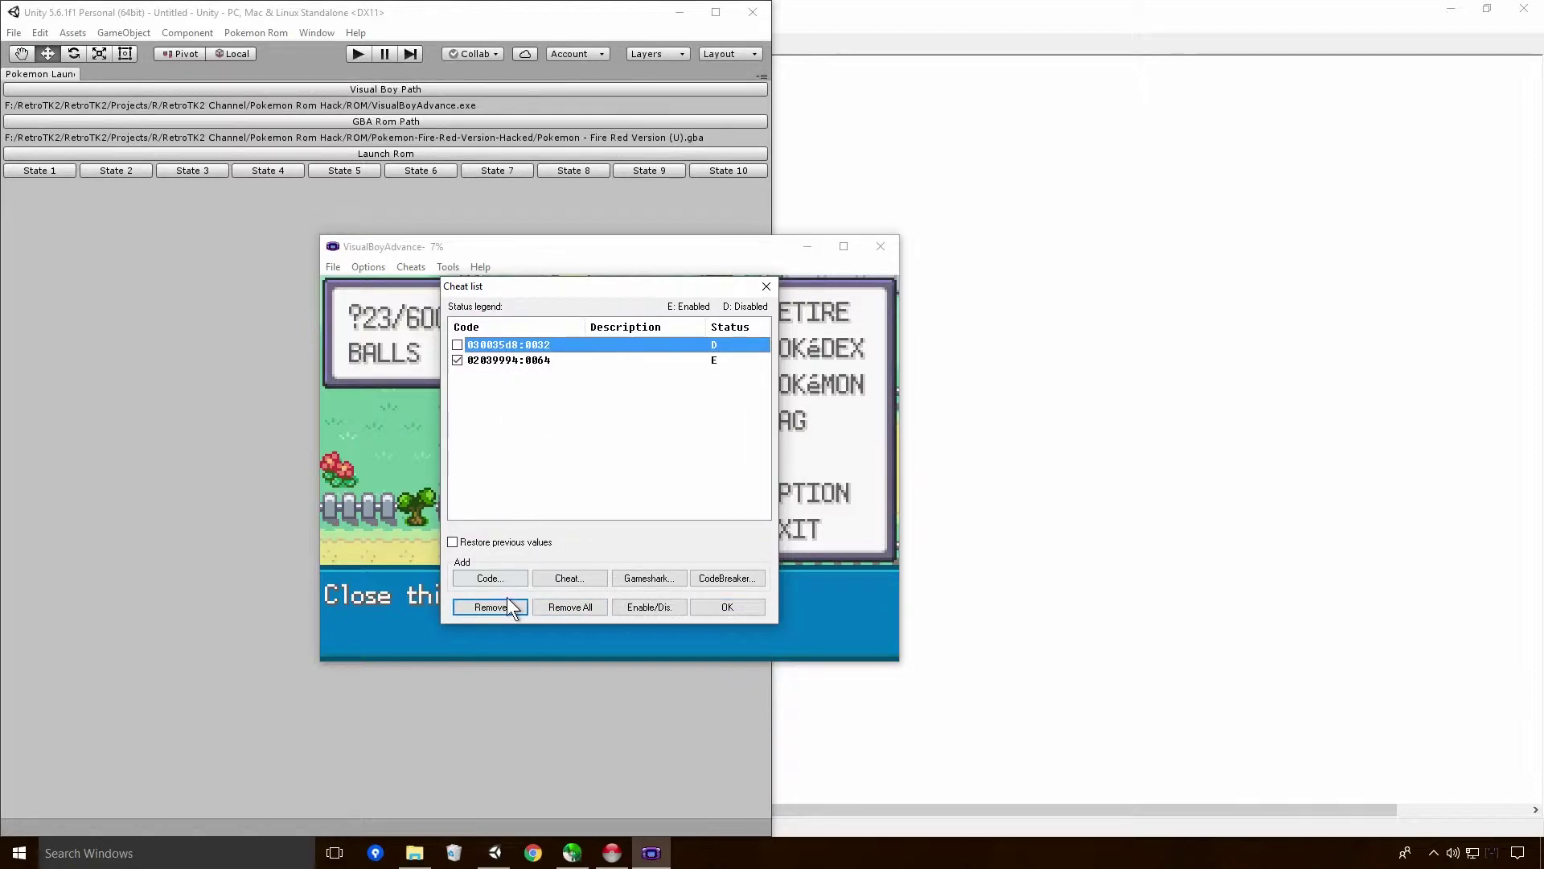
left_click(509, 605)
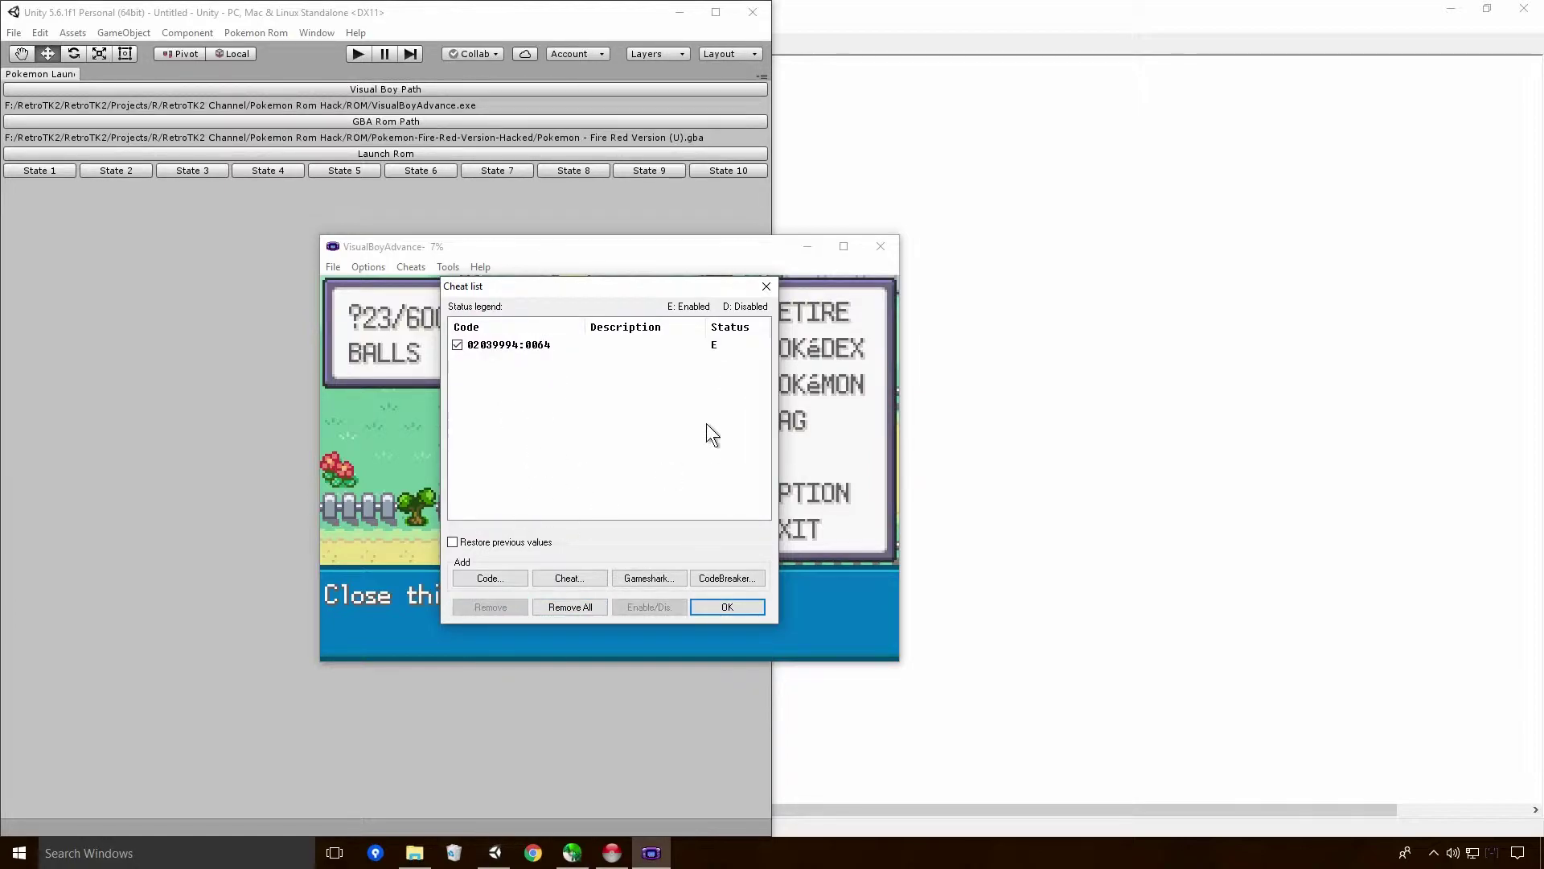
left_click(740, 609)
- Search the game's memory for the 16-bit unsigned value 2123, repeating the search after dismissing the error
left_click(411, 266)
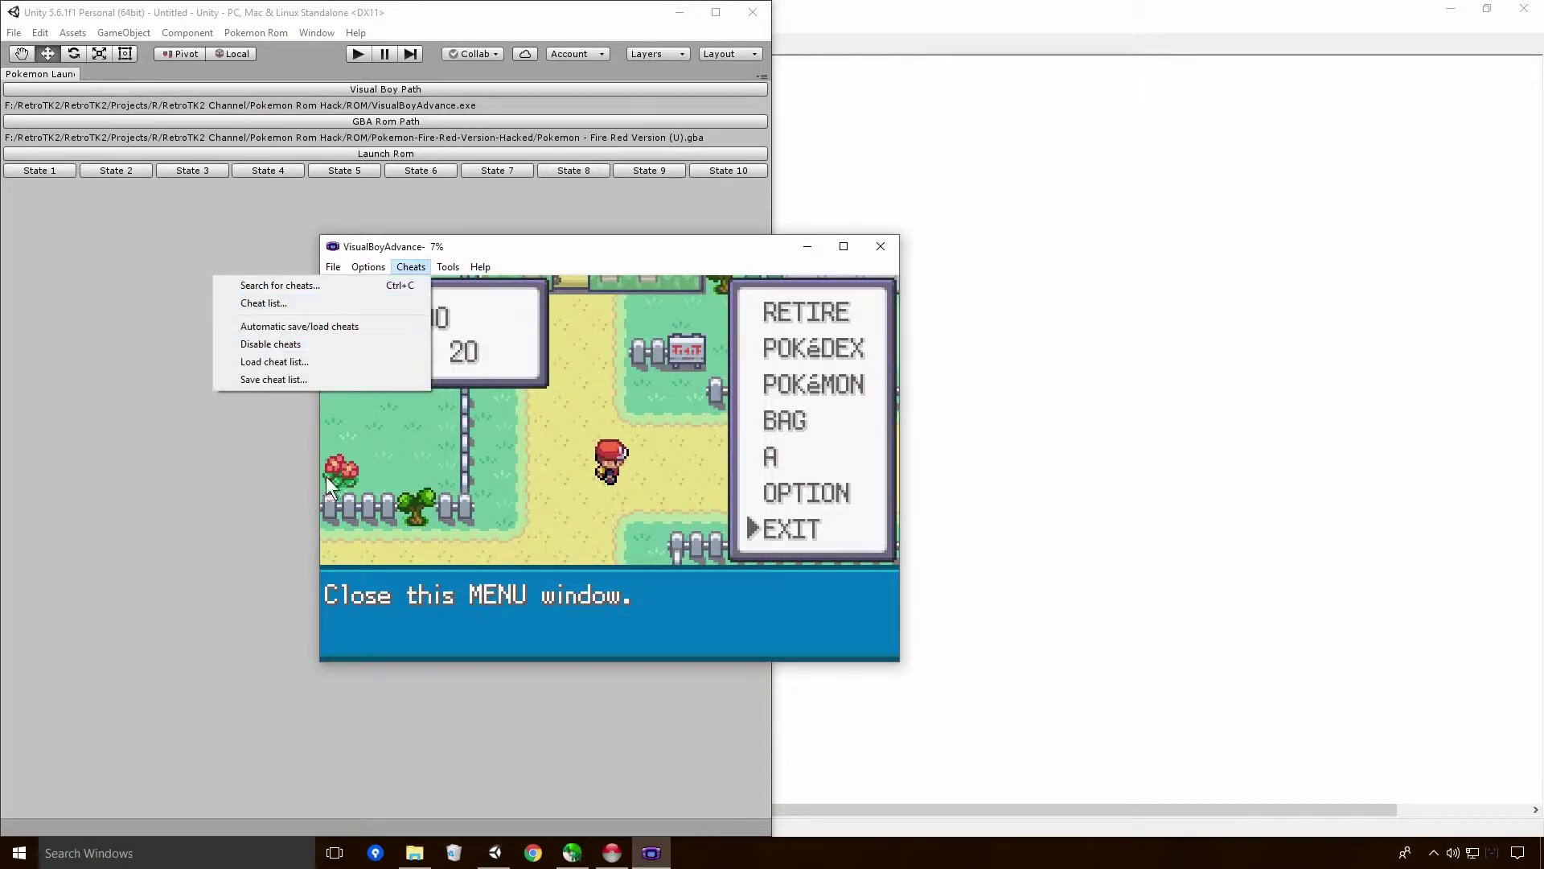
left_click(314, 289)
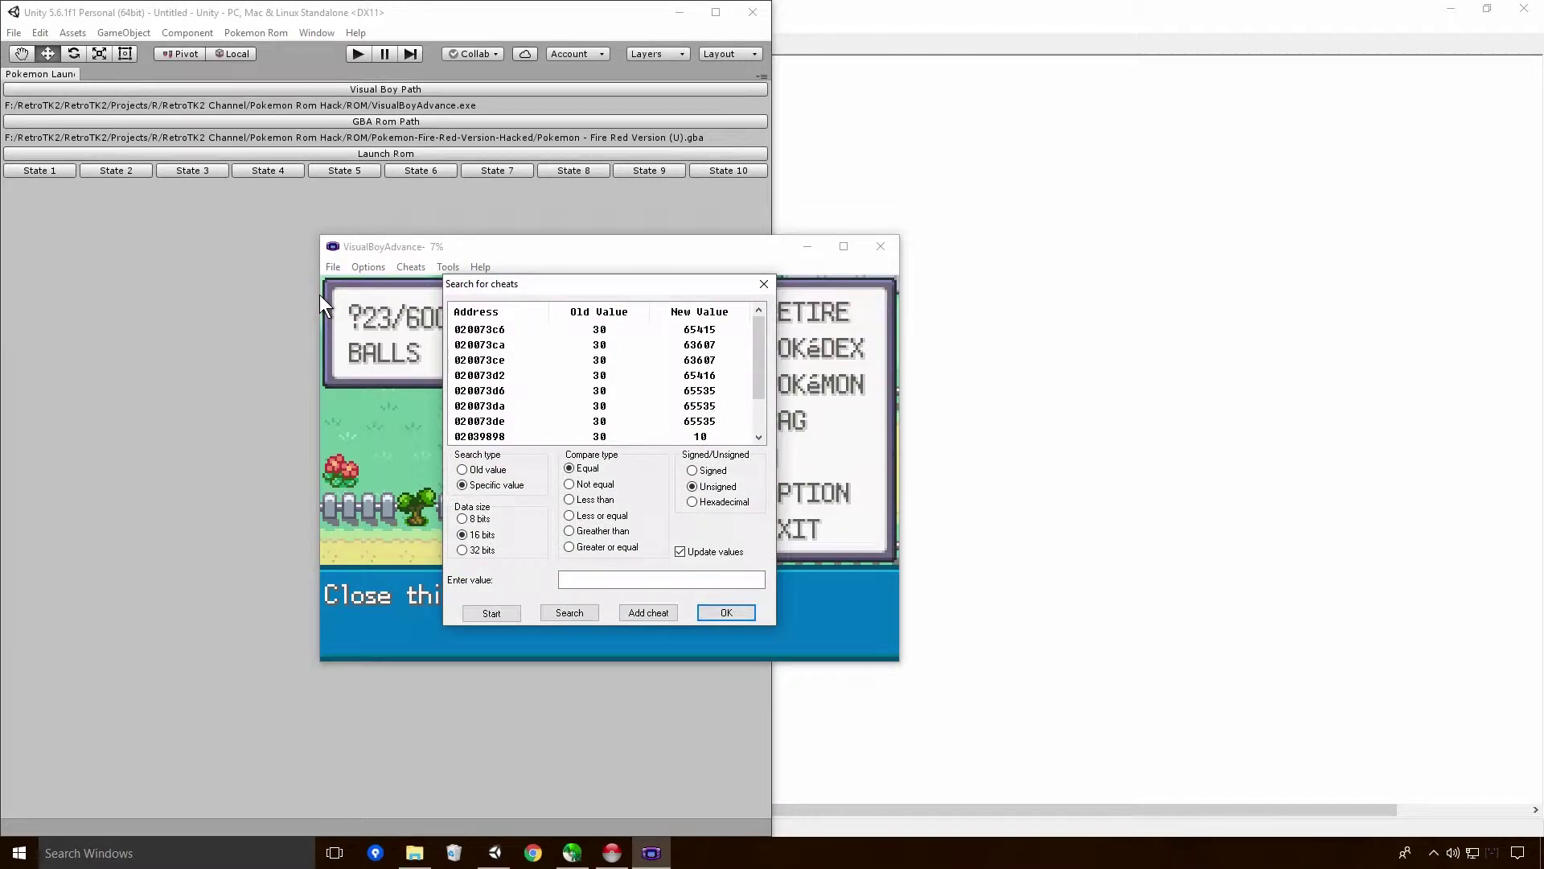
left_click(600, 578)
type("2123")
left_click(581, 616)
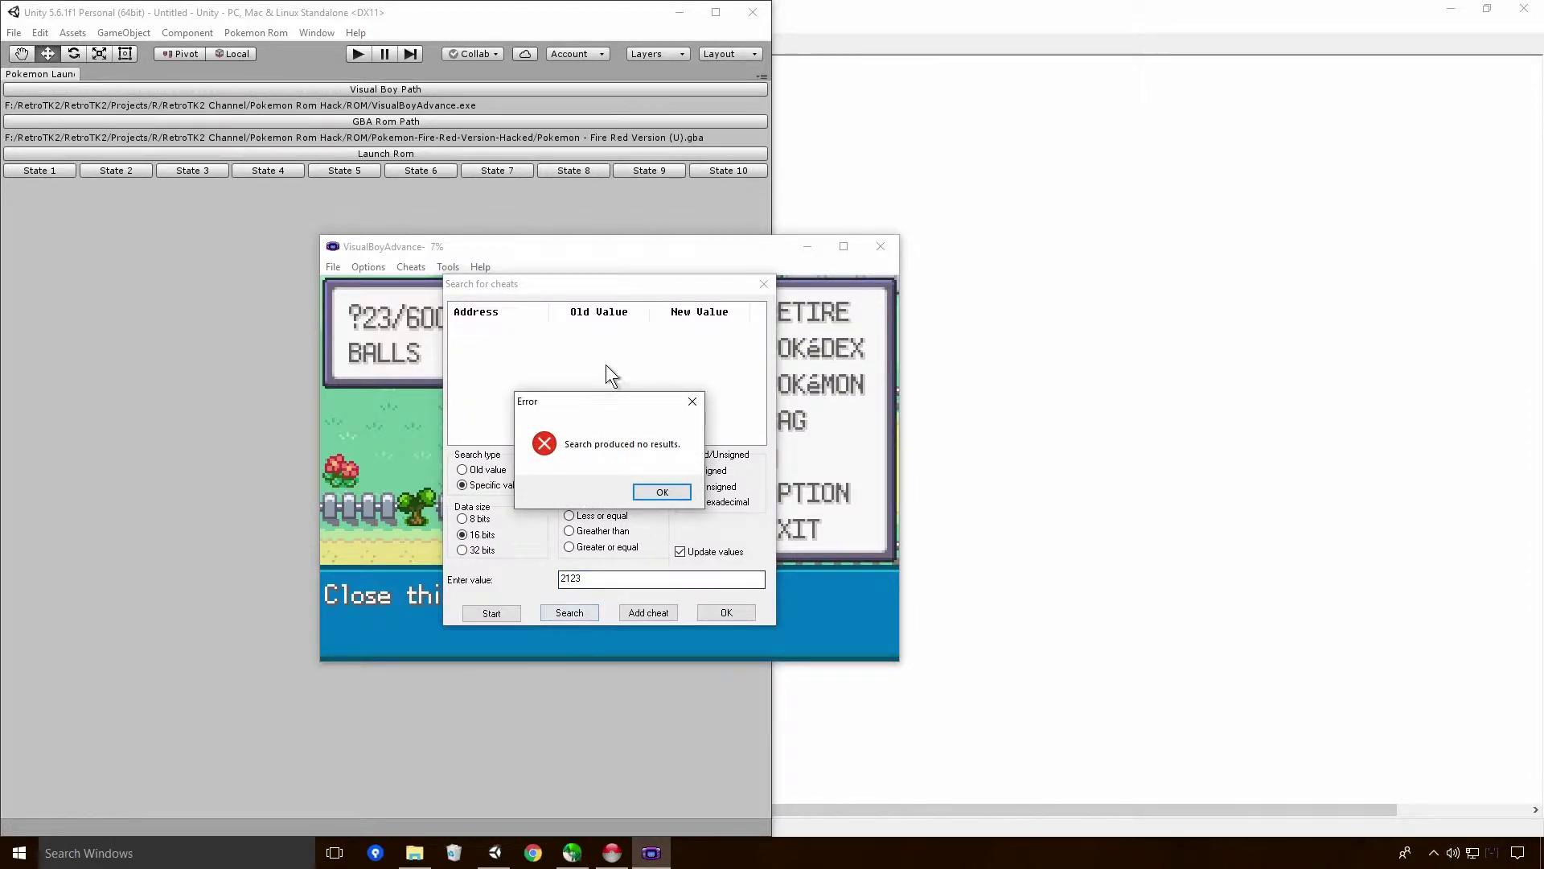
left_click(655, 493)
left_click(566, 611)
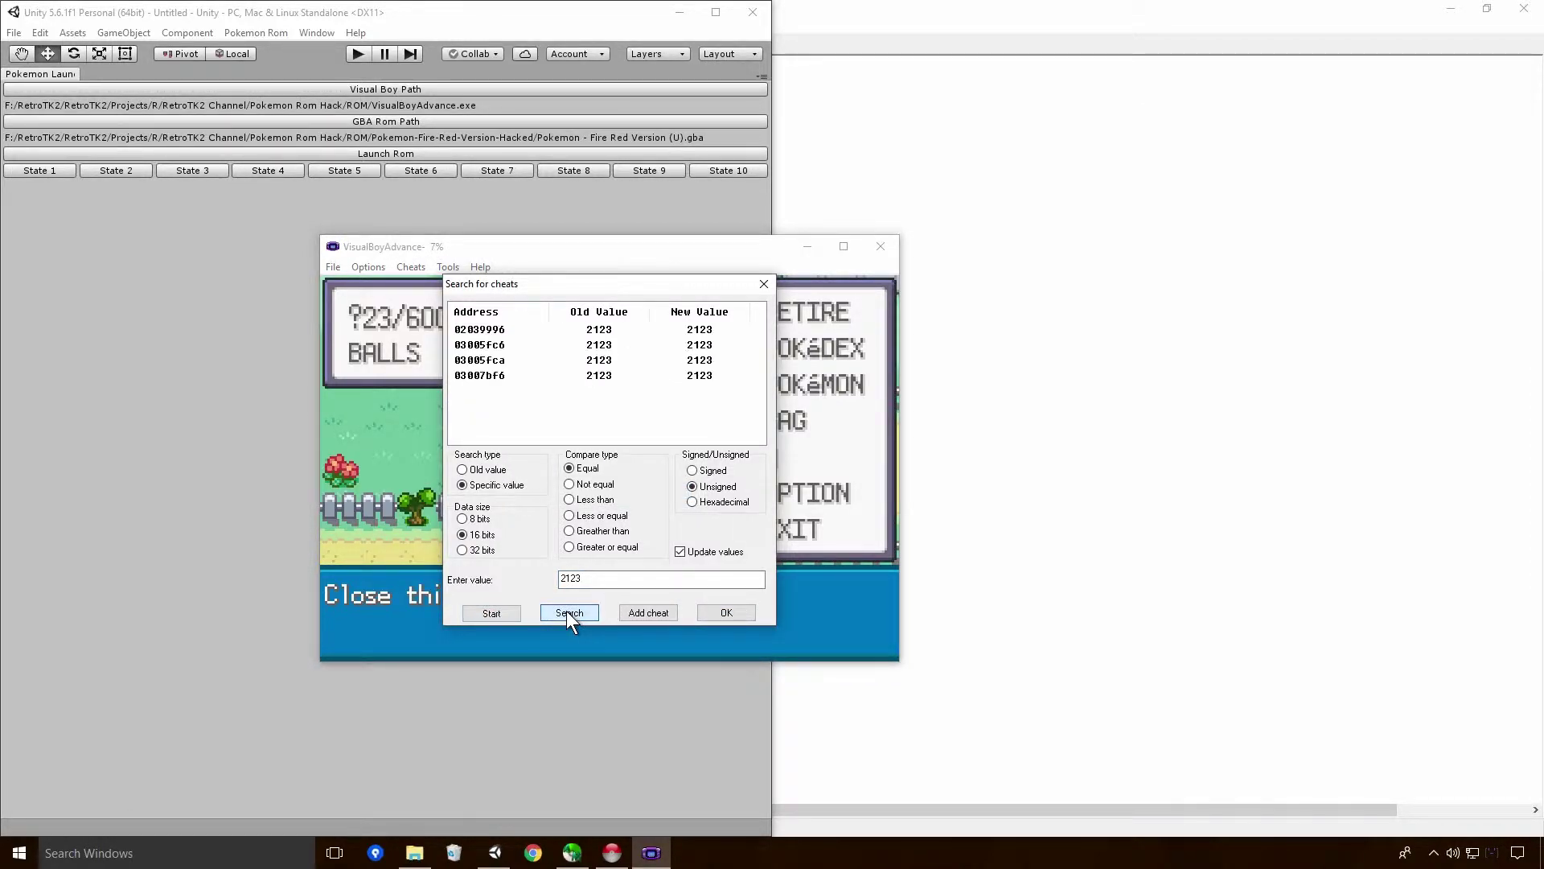
- Add a cheat from the search results that sets address 02039996 to 999, and close the cheat search
left_click(624, 372)
left_click(619, 326)
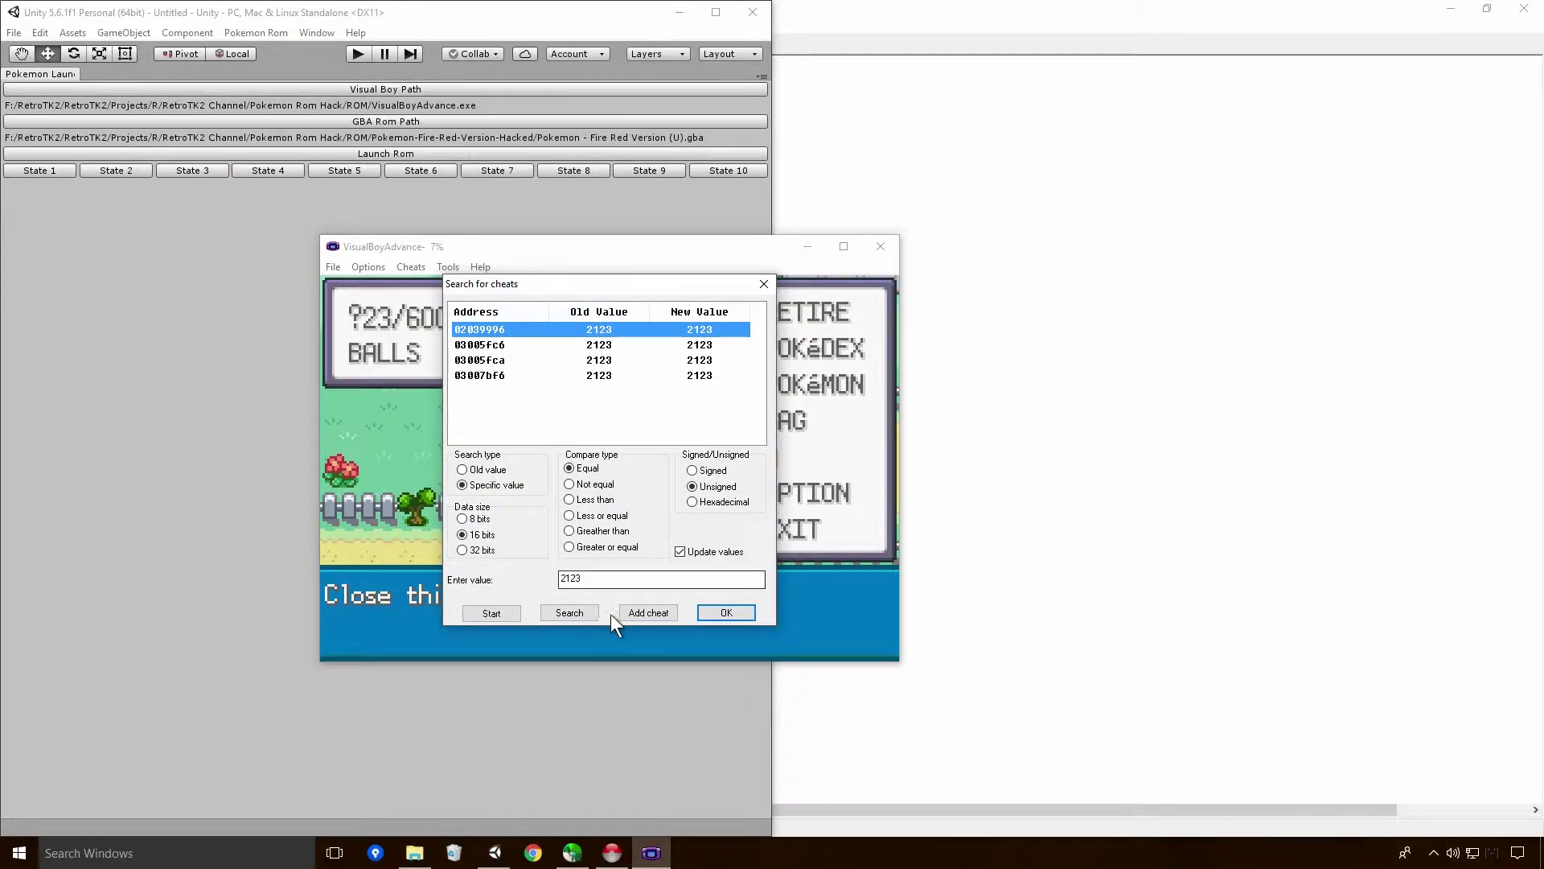
left_click(646, 613)
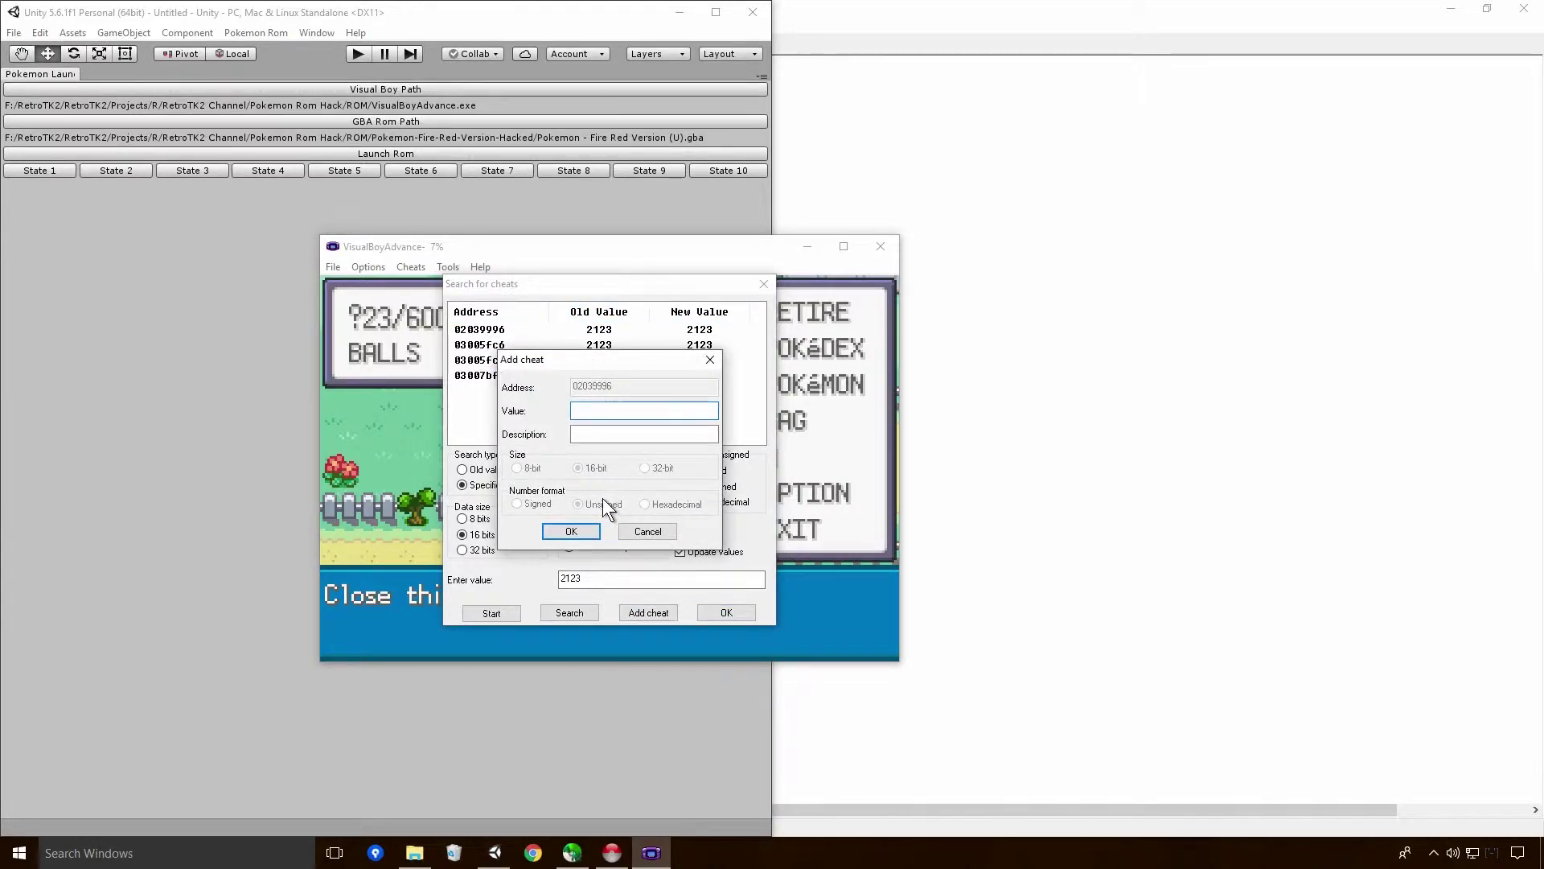
type("999")
left_click(571, 531)
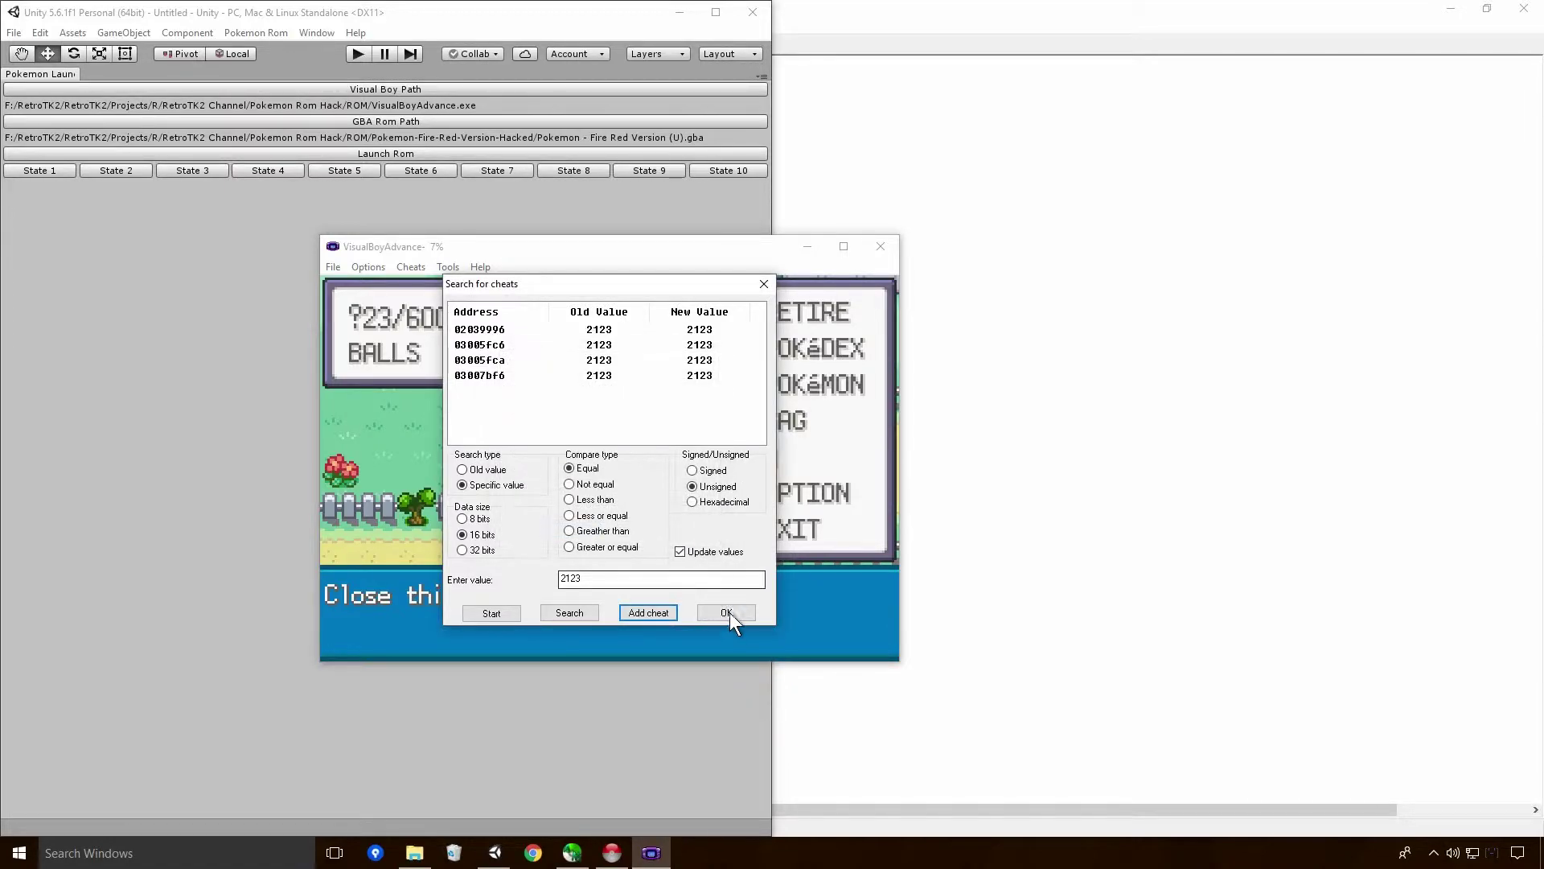
left_click(727, 611)
- Check the new value of address 02039996 in the cheat search, and review the enabled codes in the cheat list
left_click(411, 267)
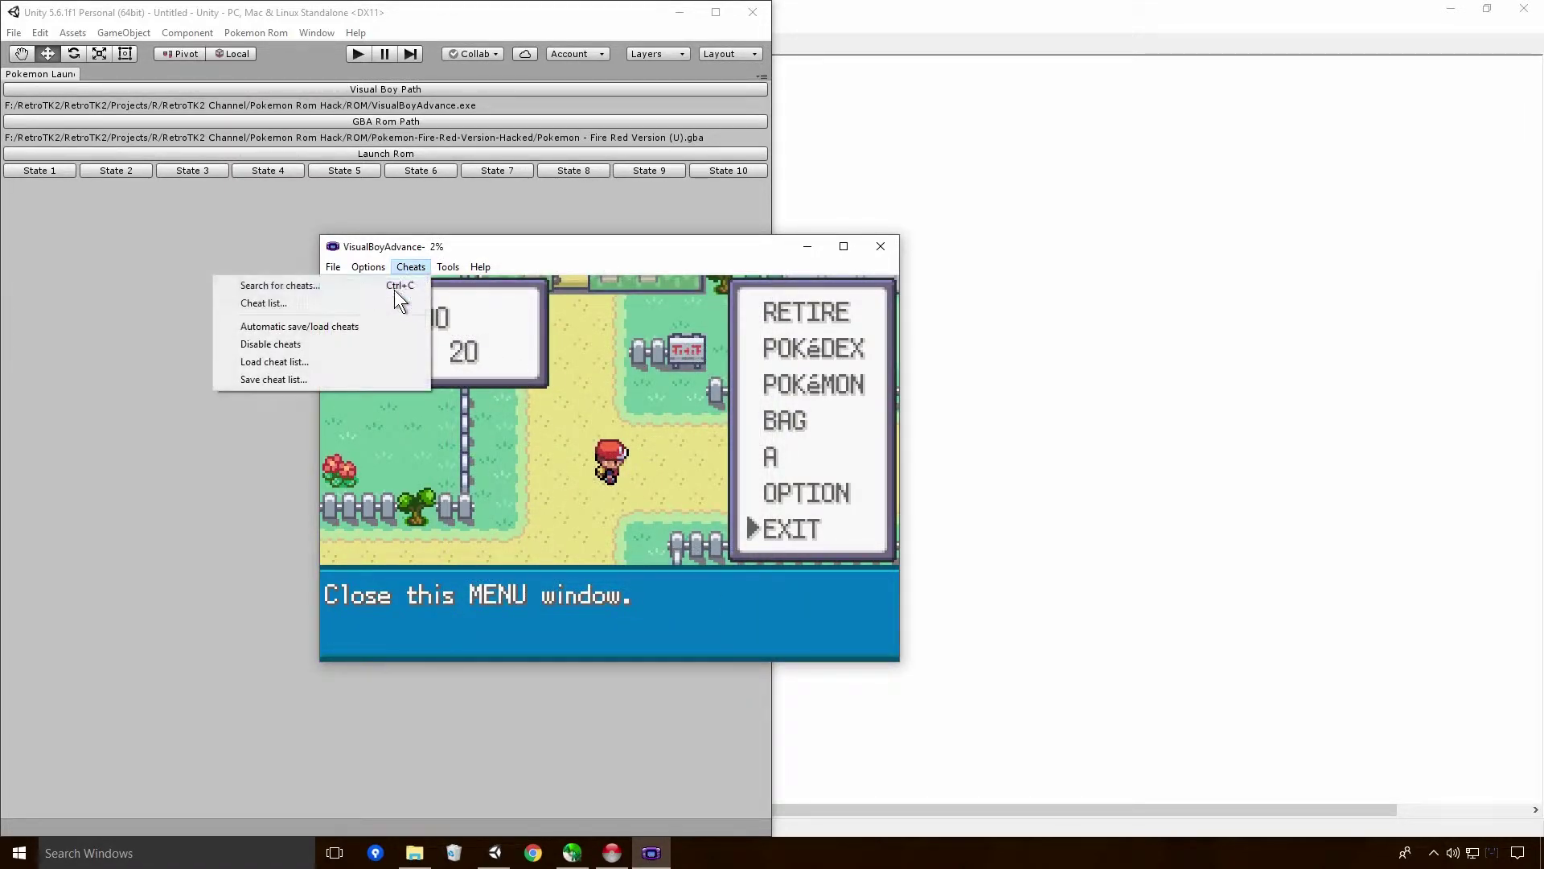
left_click(347, 288)
left_click(723, 609)
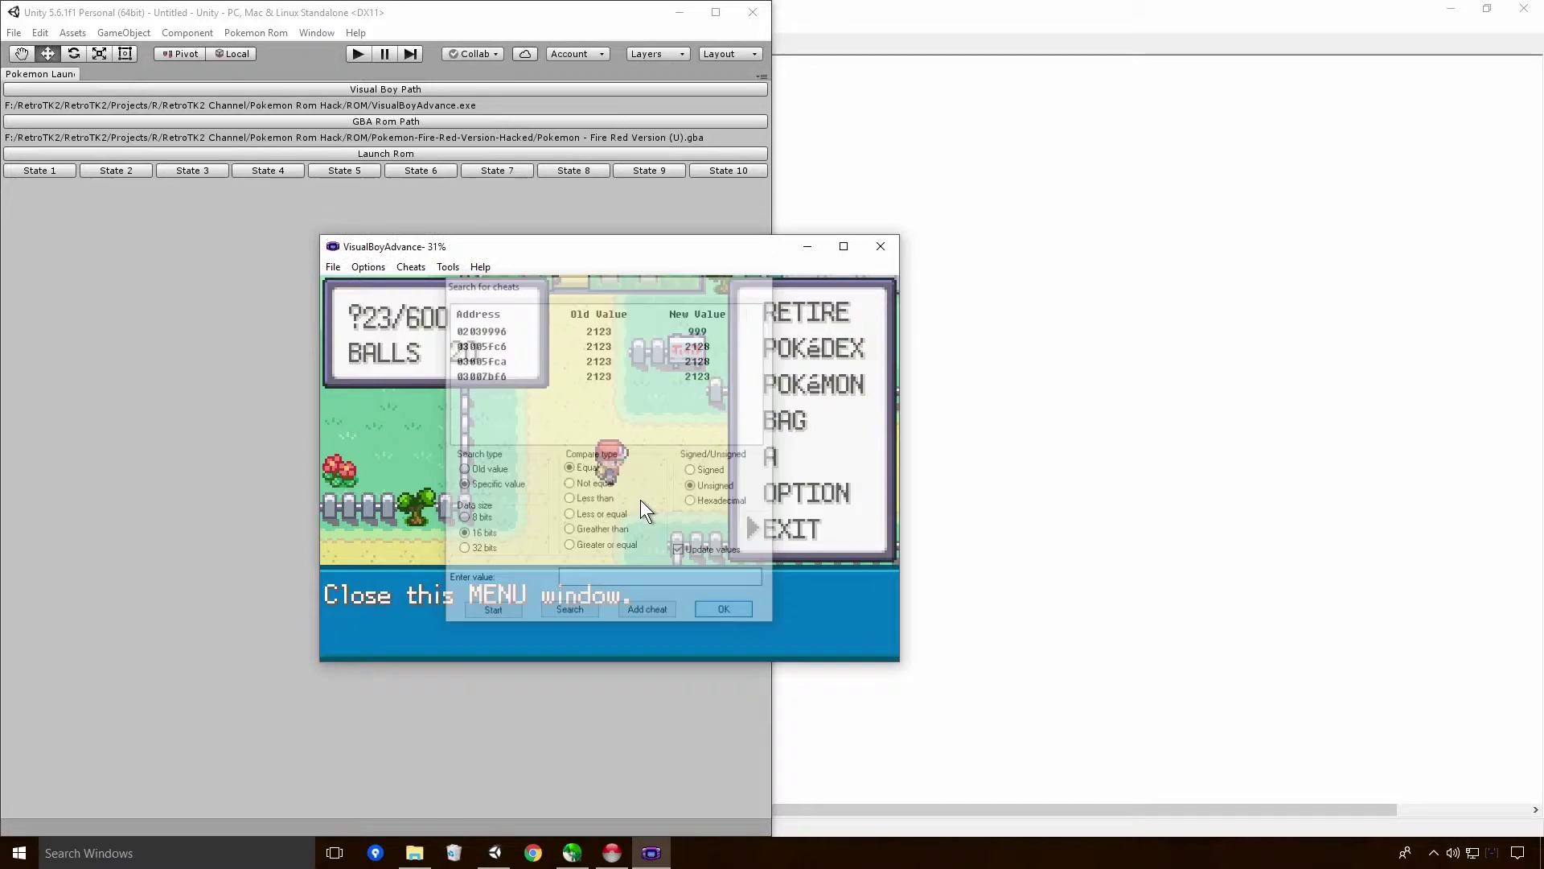
left_click(408, 268)
left_click(338, 301)
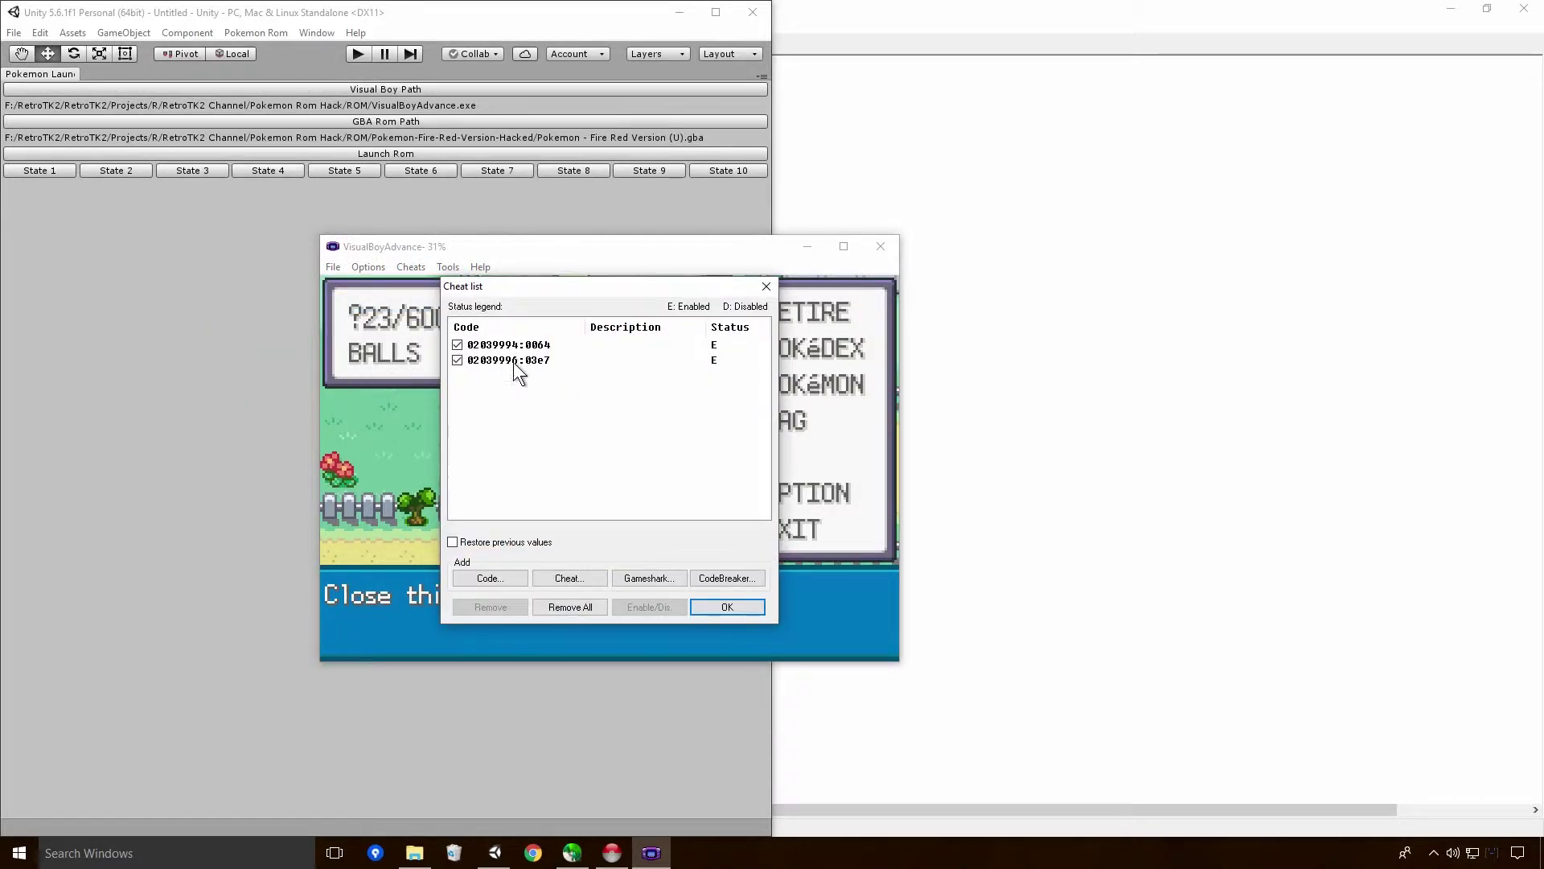
left_click(725, 608)
- Reopen the game menu to check the step counter and ball count, and look over the cheat list again
key("x")
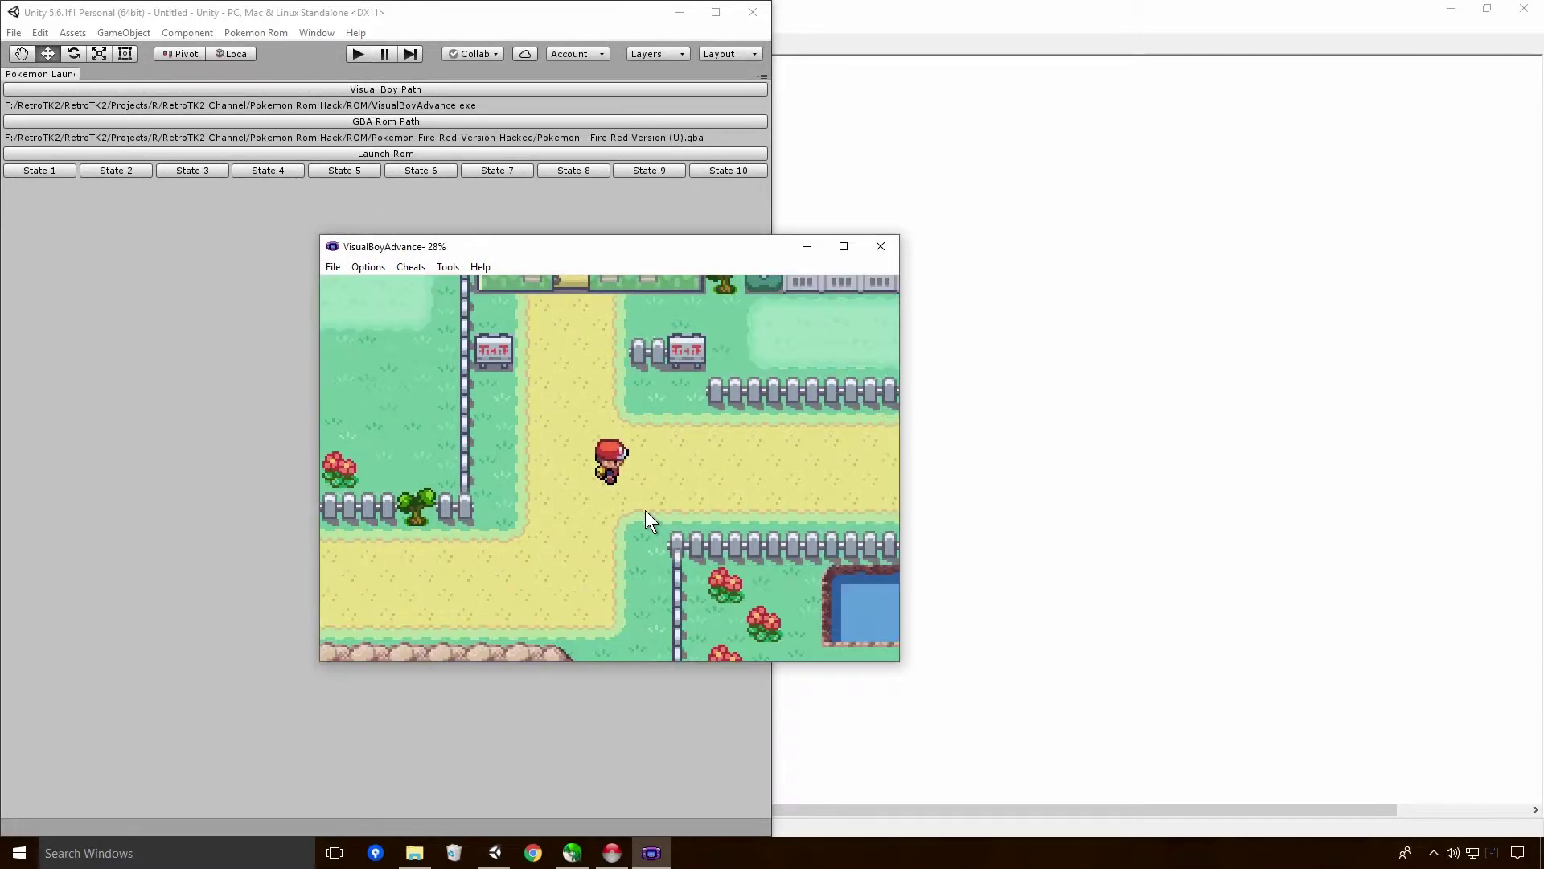
key("Return")
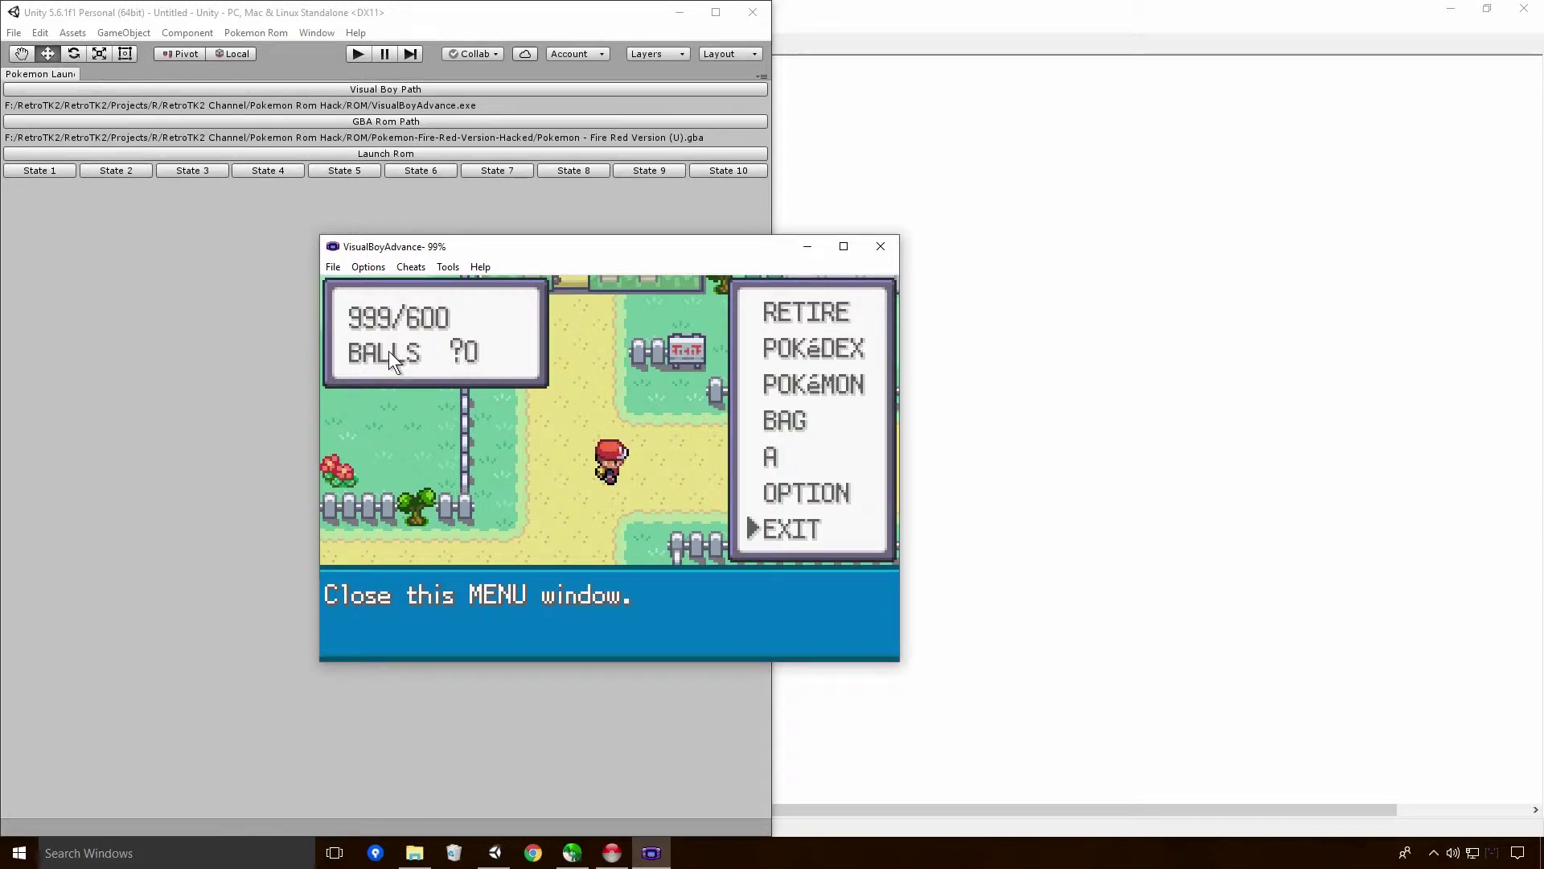
key("z")
left_click(411, 267)
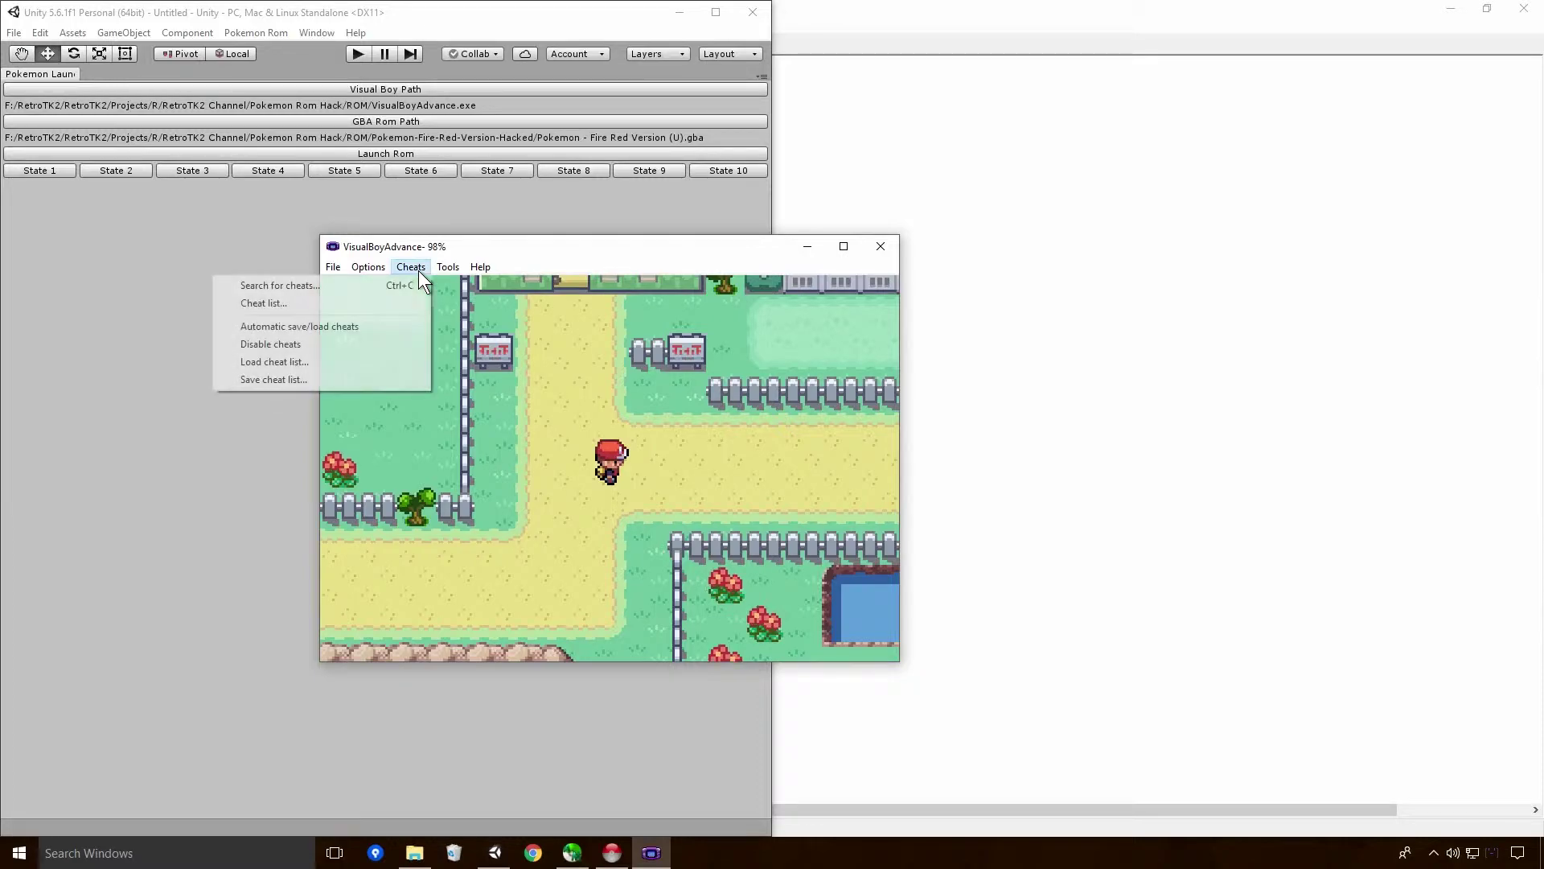
left_click(406, 306)
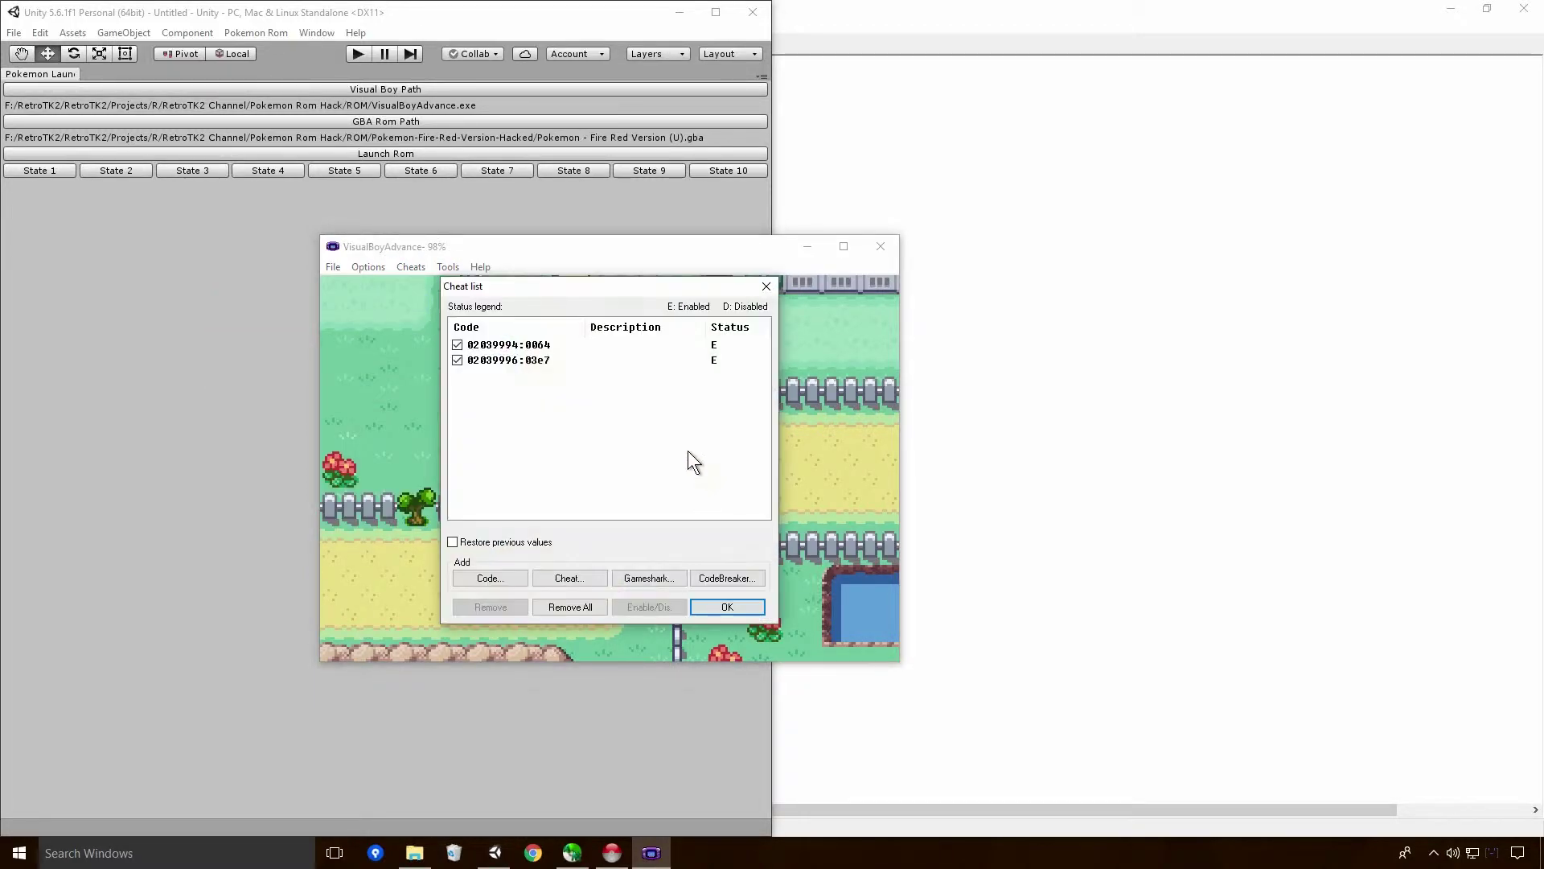
left_click(727, 606)
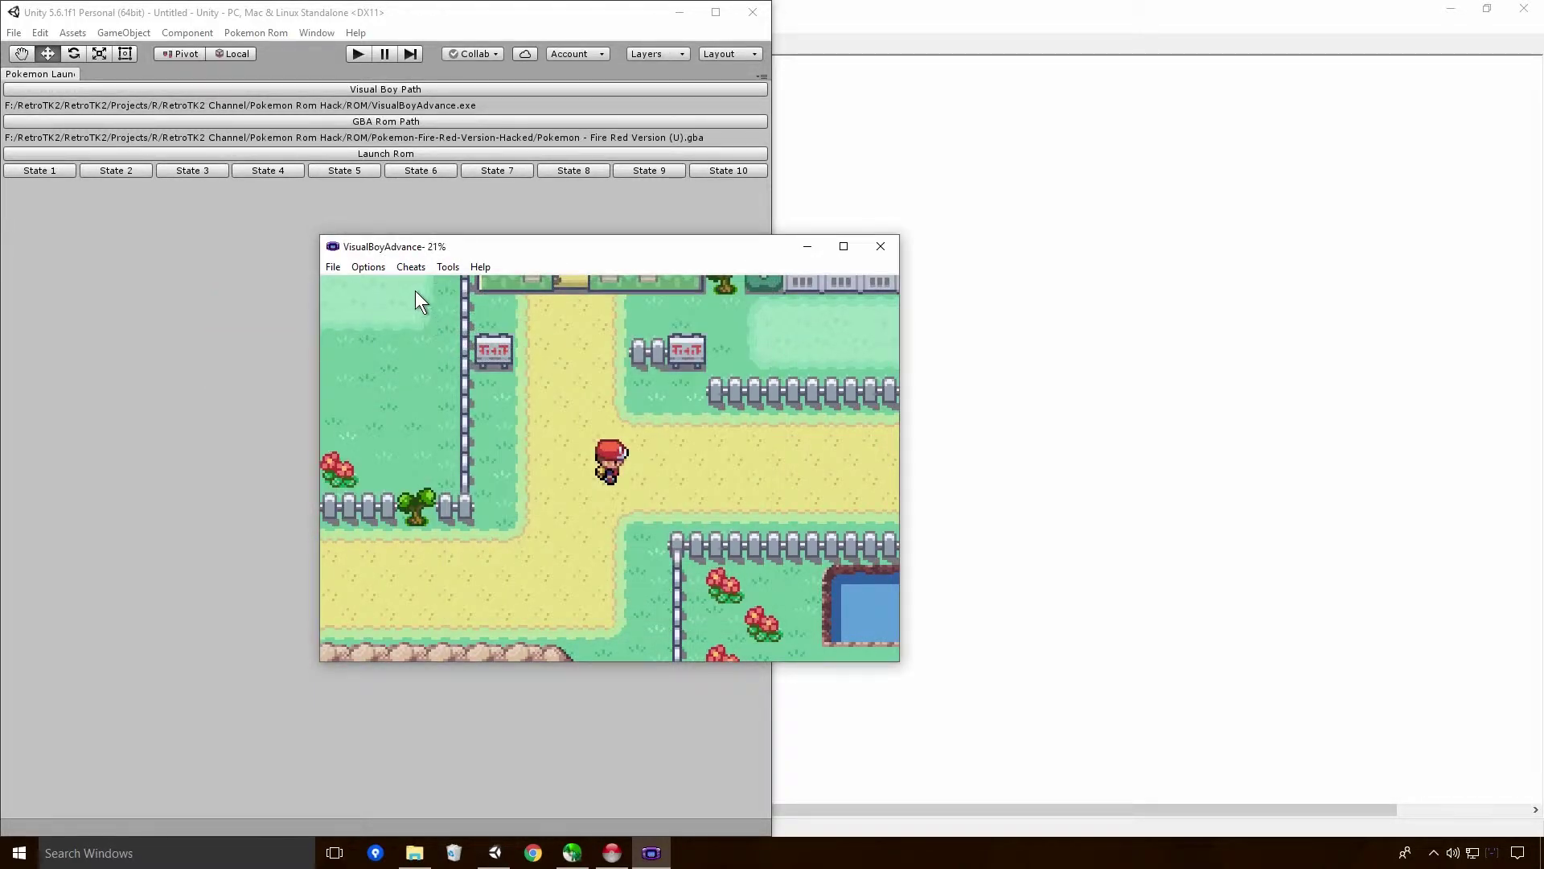
- Compare the cheat search results in hexadecimal and unsigned format, and close the cheat search
left_click(415, 267)
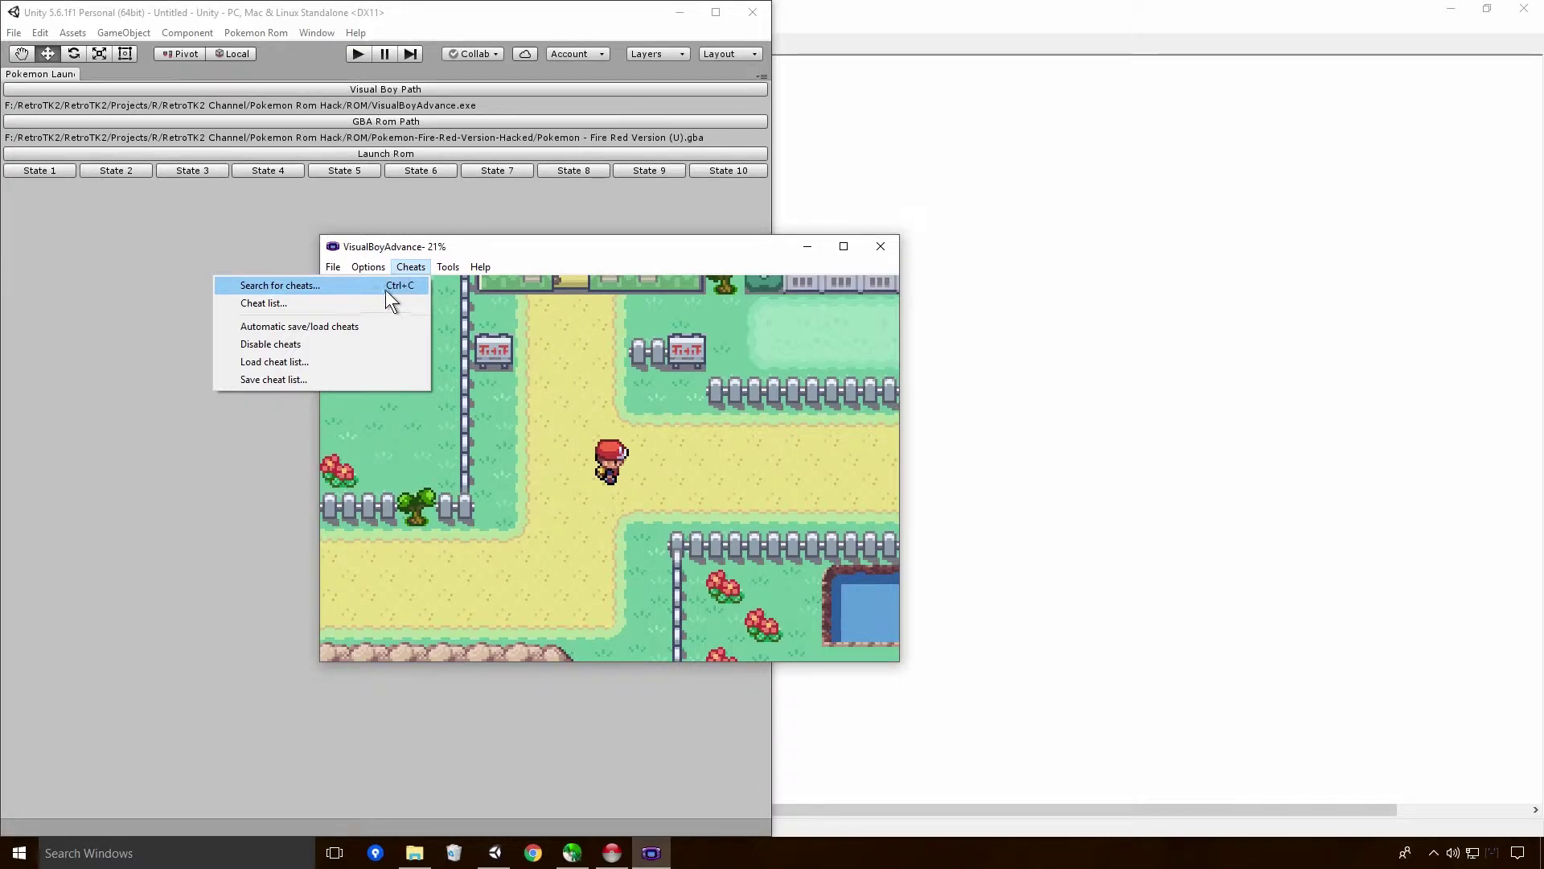
left_click(386, 291)
left_click(592, 330)
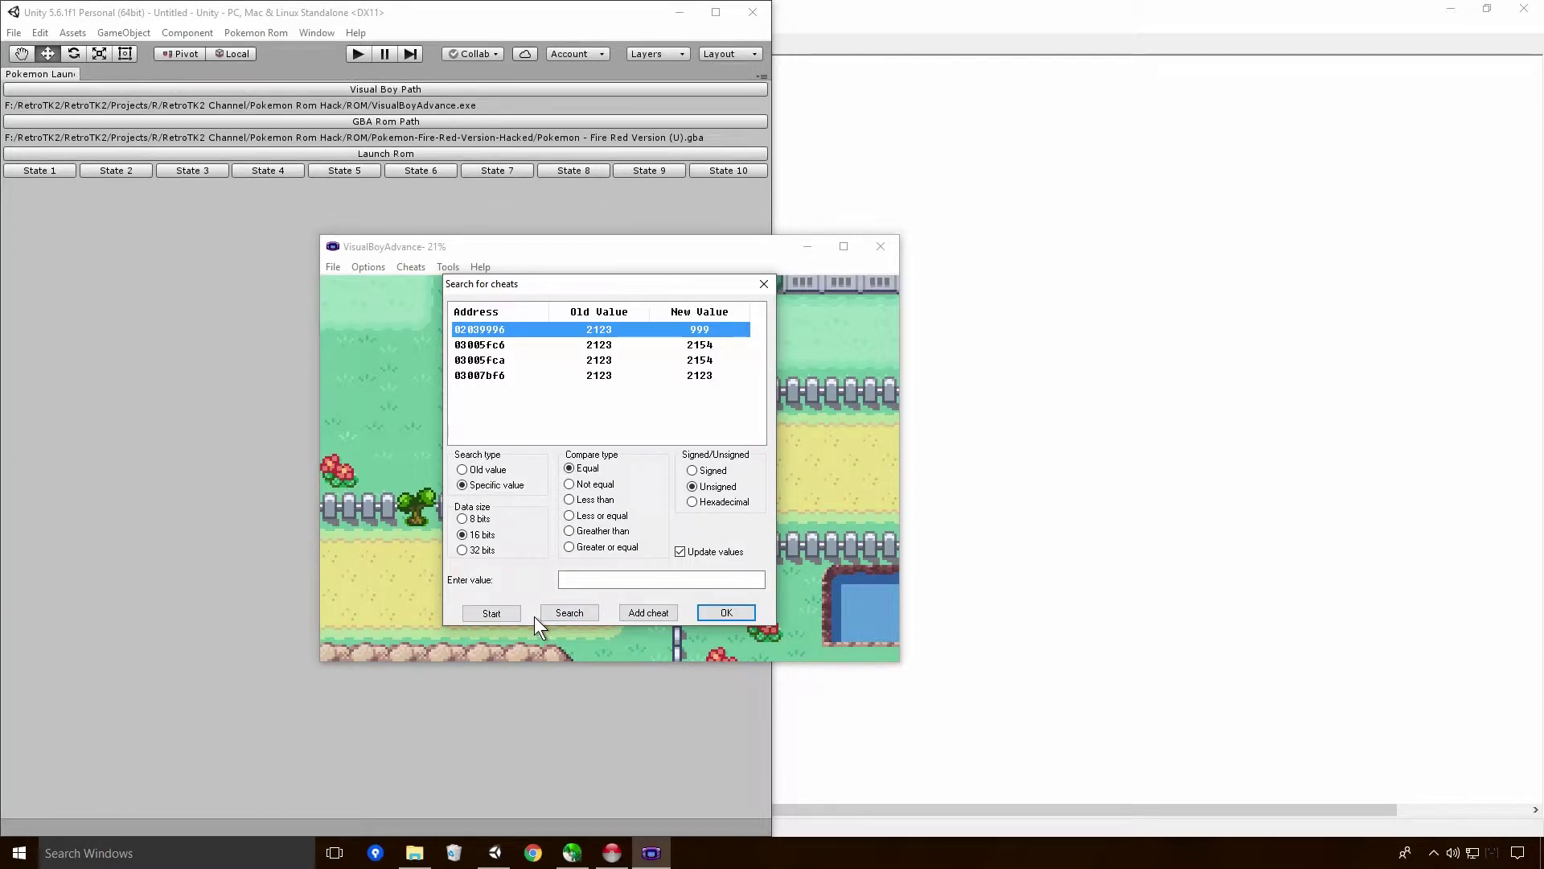
left_click(589, 576)
left_click(693, 502)
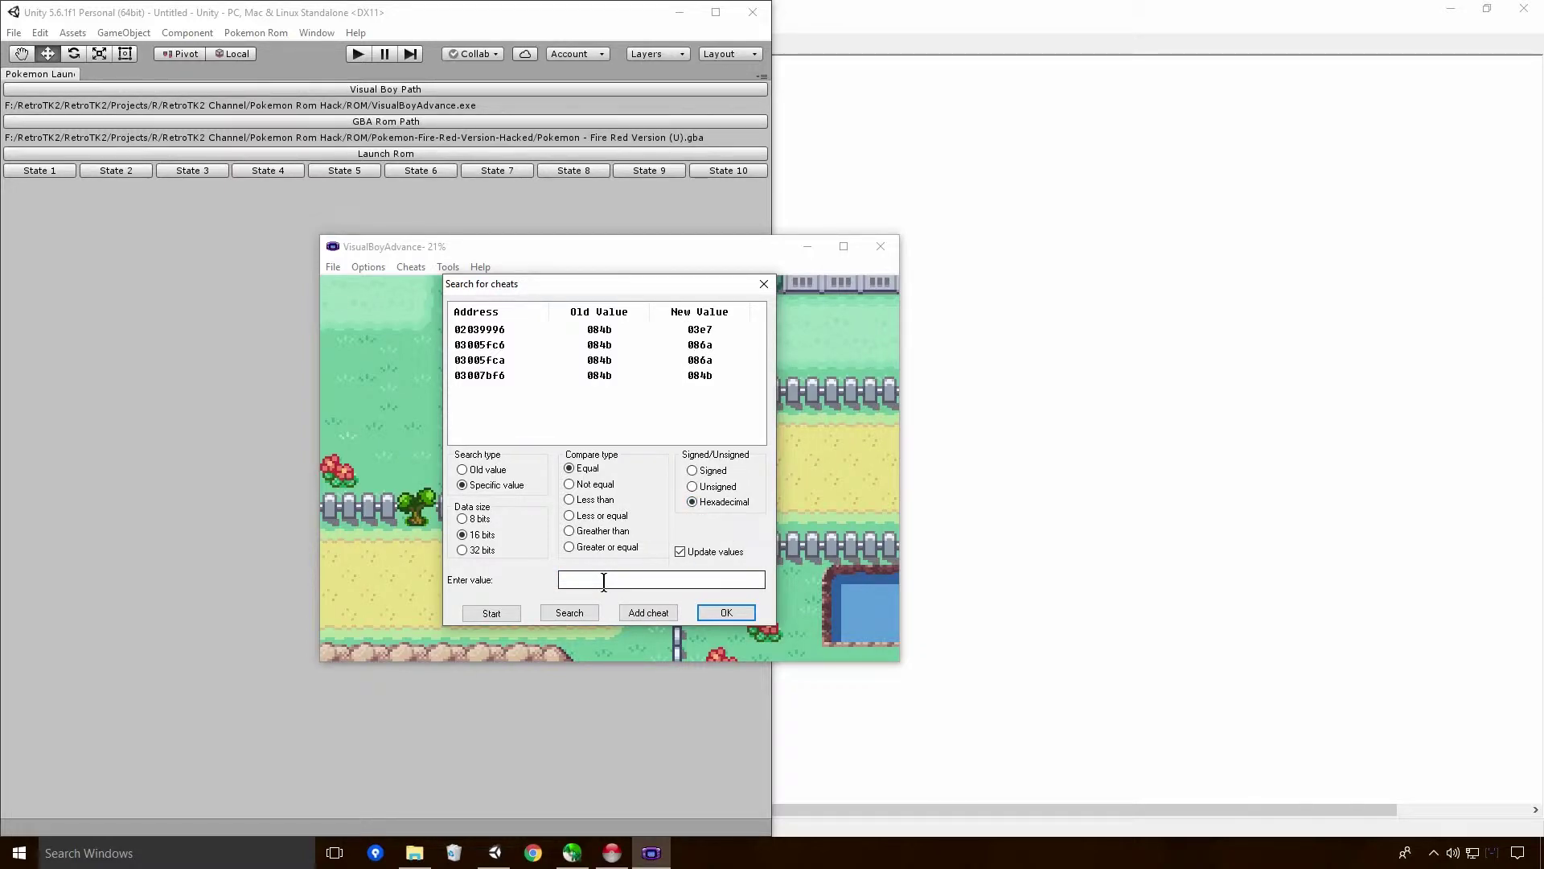
left_click(691, 487)
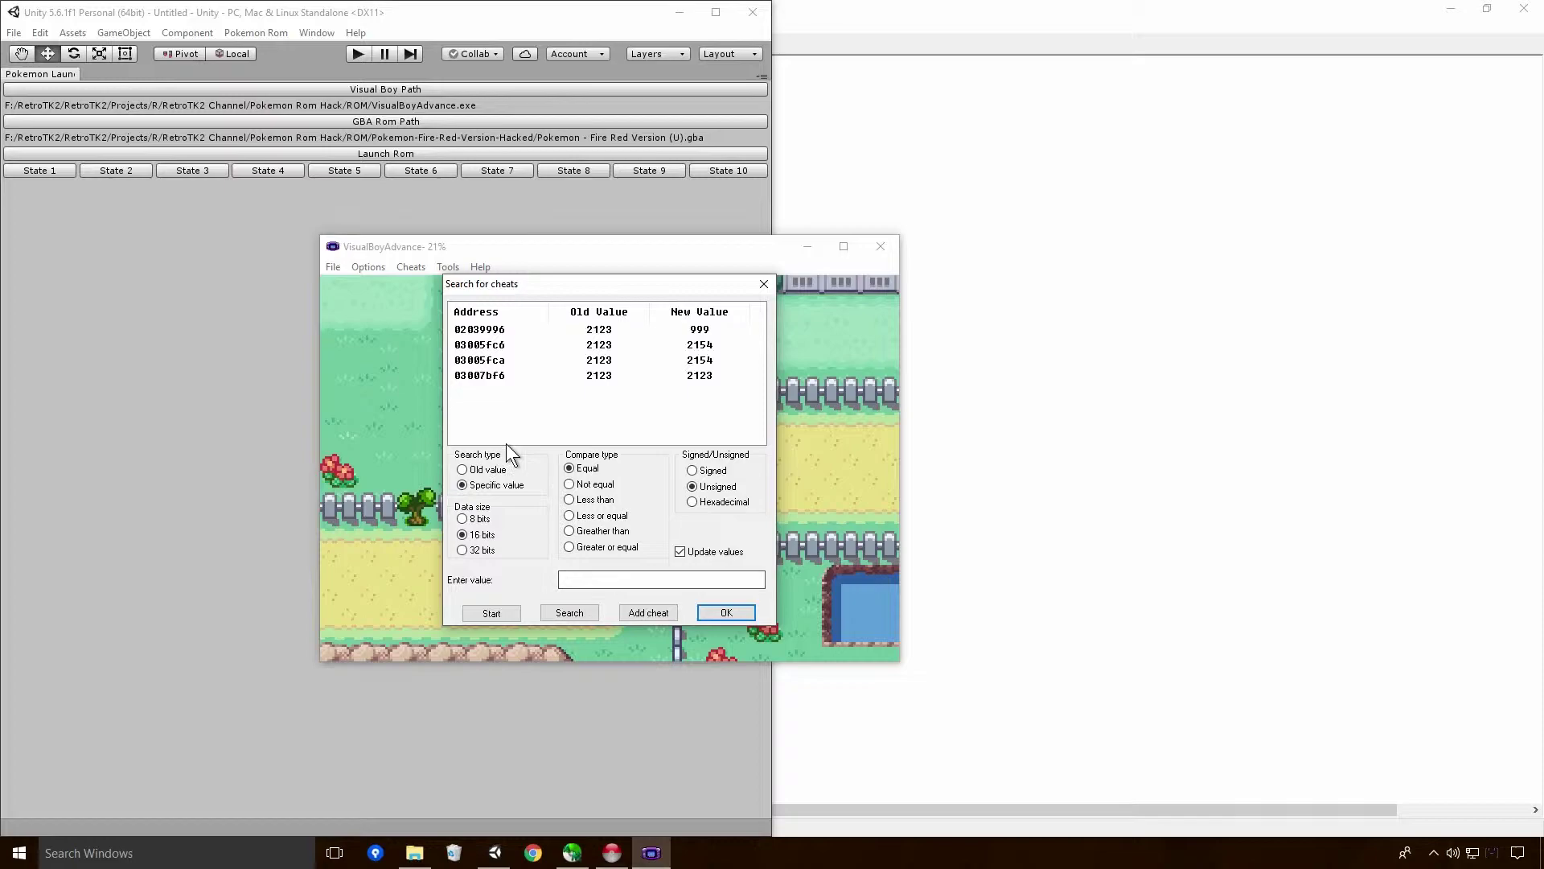
left_click(654, 612)
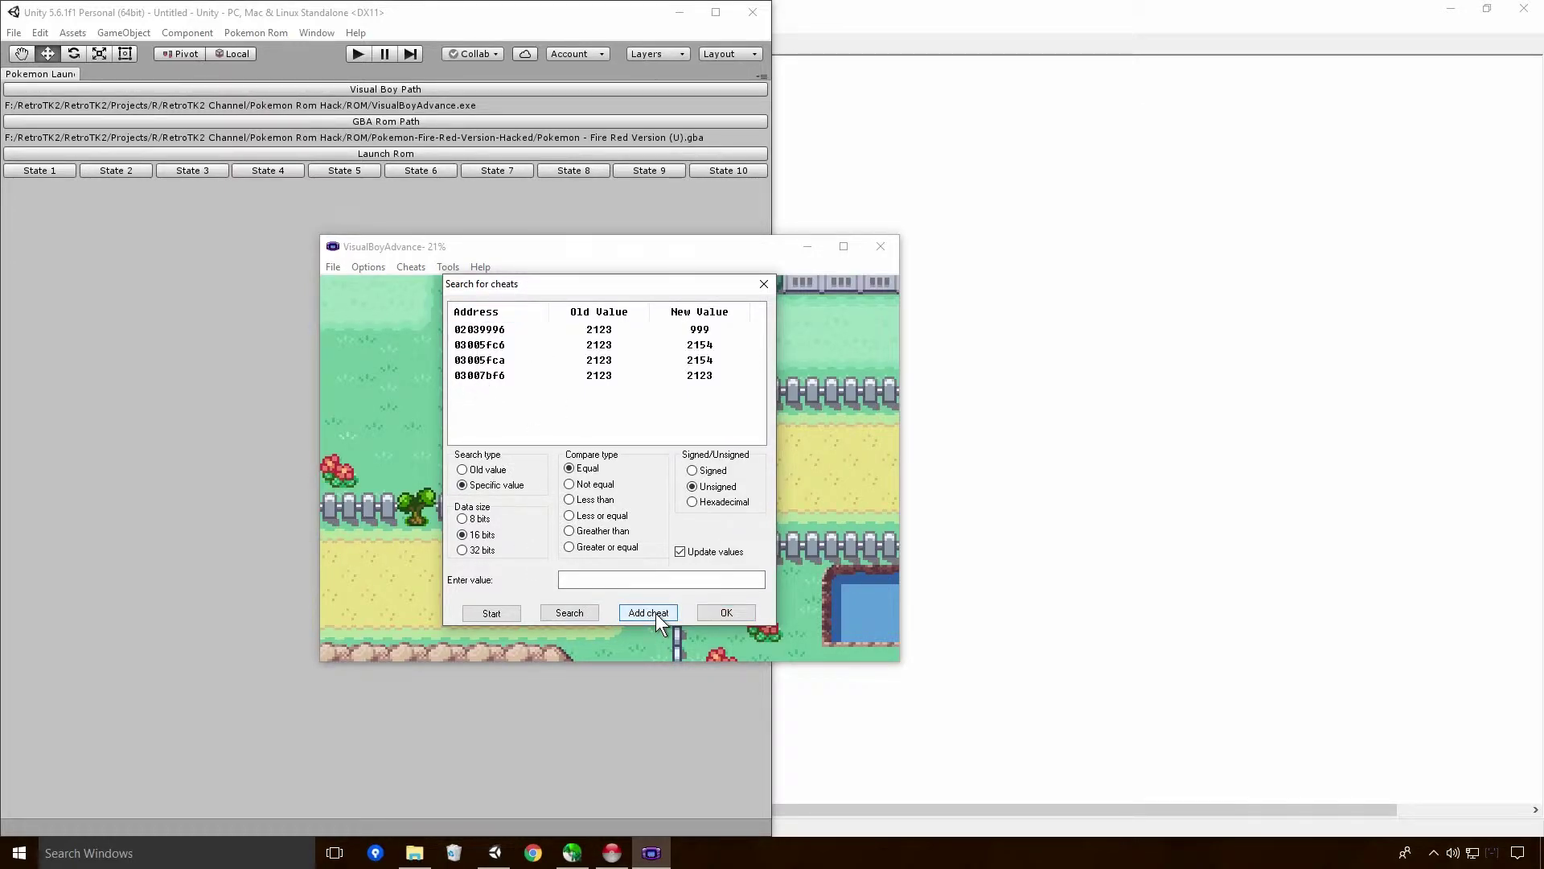
left_click(727, 611)
- Manually add a 16-bit unsigned cheat to the cheat list that sets address 02039994 to 99
left_click(422, 268)
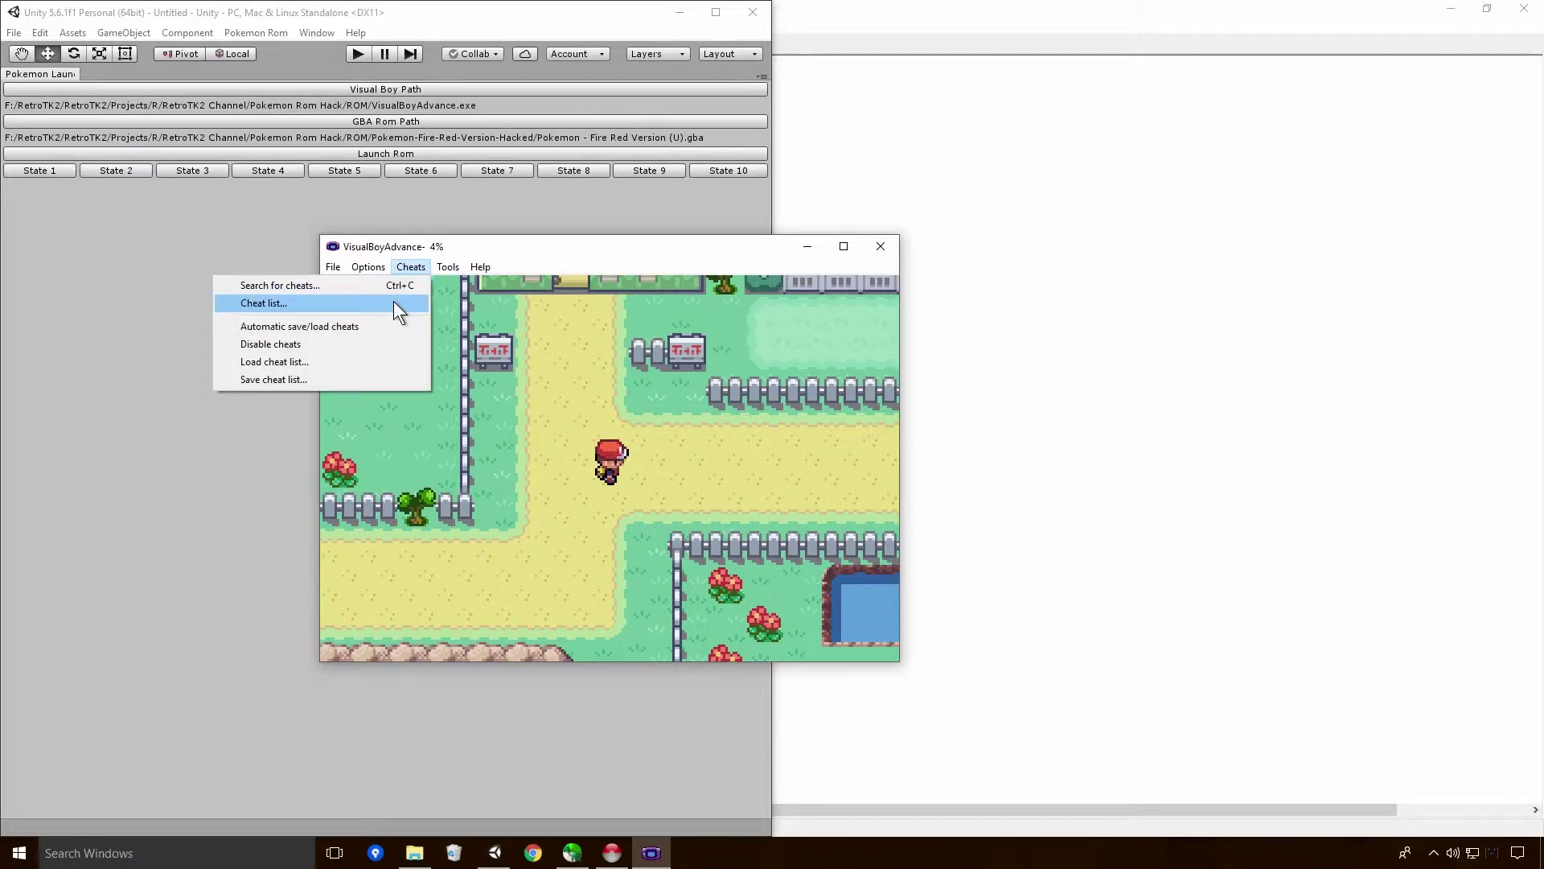
left_click(394, 302)
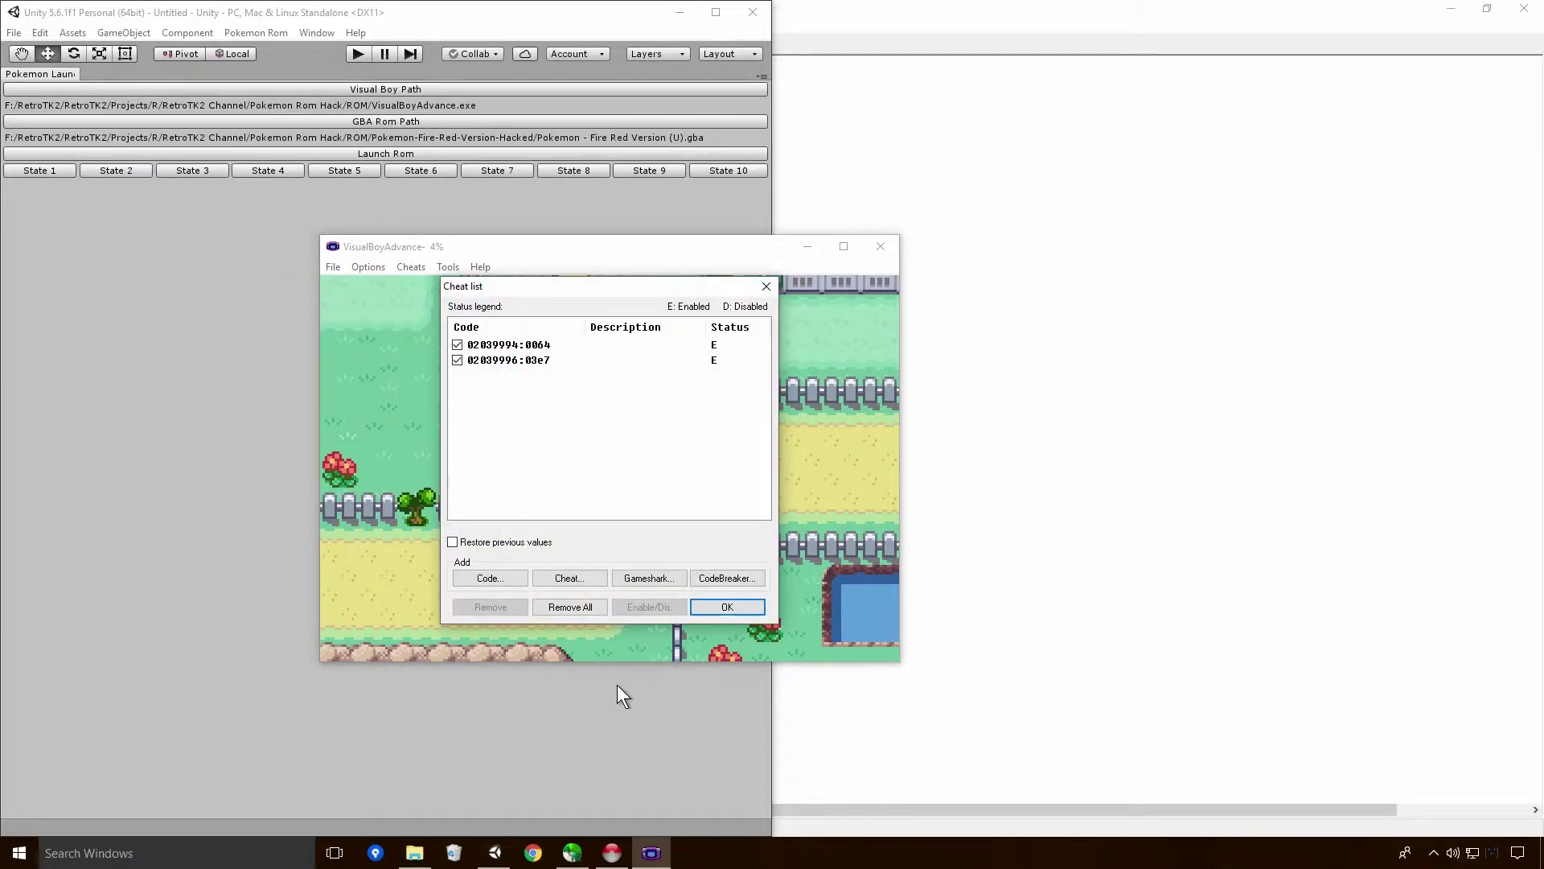
left_click(572, 580)
left_click_drag(595, 364, 609, 413)
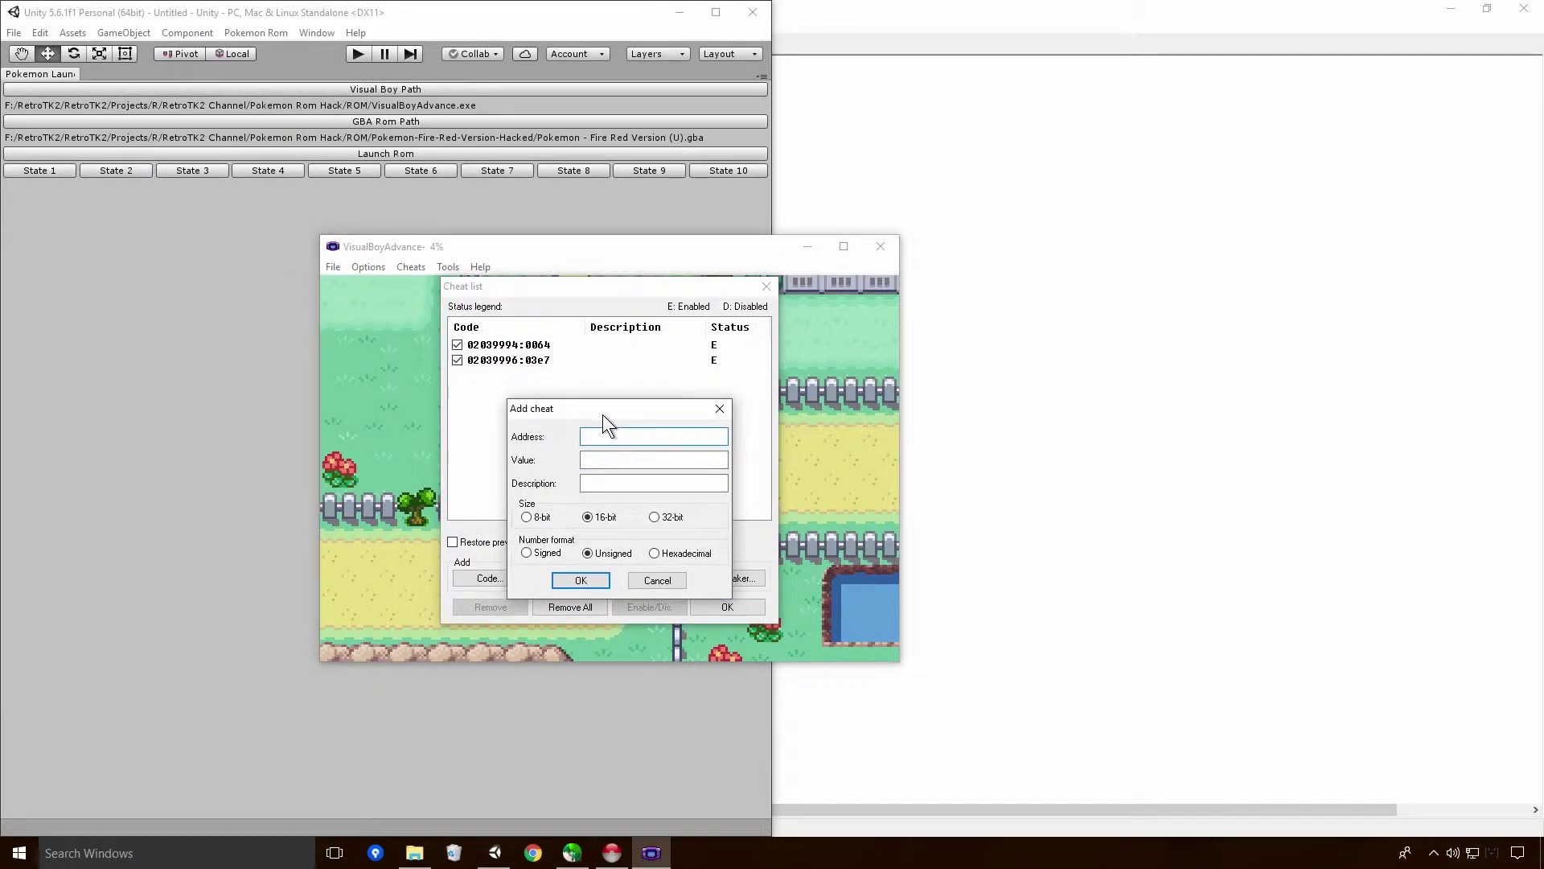
type("02039994")
key("Tab")
type("99")
left_click(581, 580)
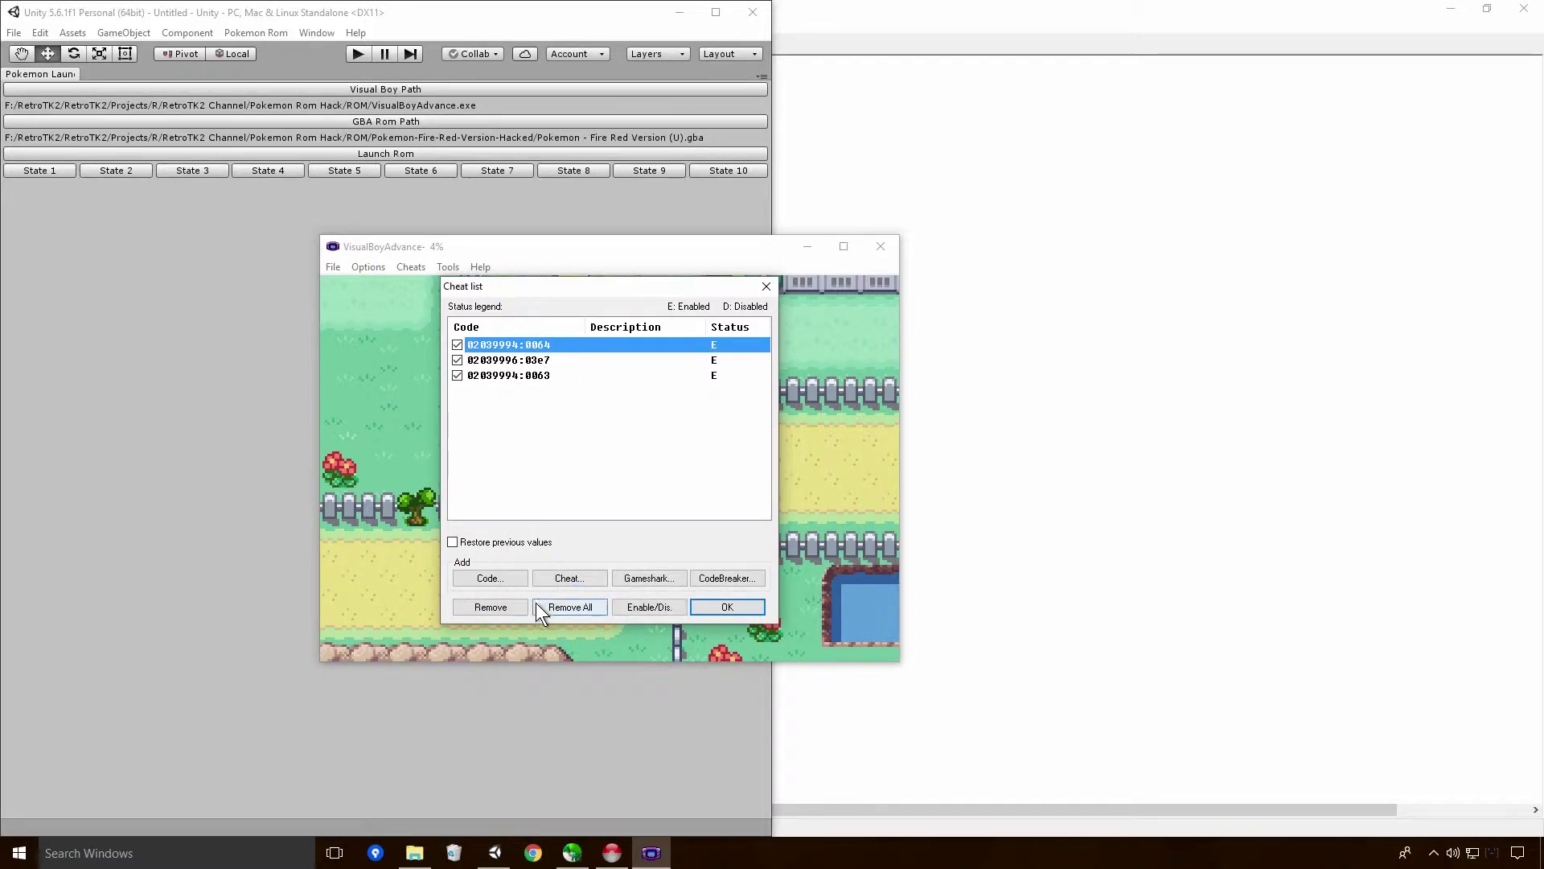
- Remove the older 02039994:0064 cheat from the list, and check the ball count in the game menu
left_click(493, 607)
left_click(727, 607)
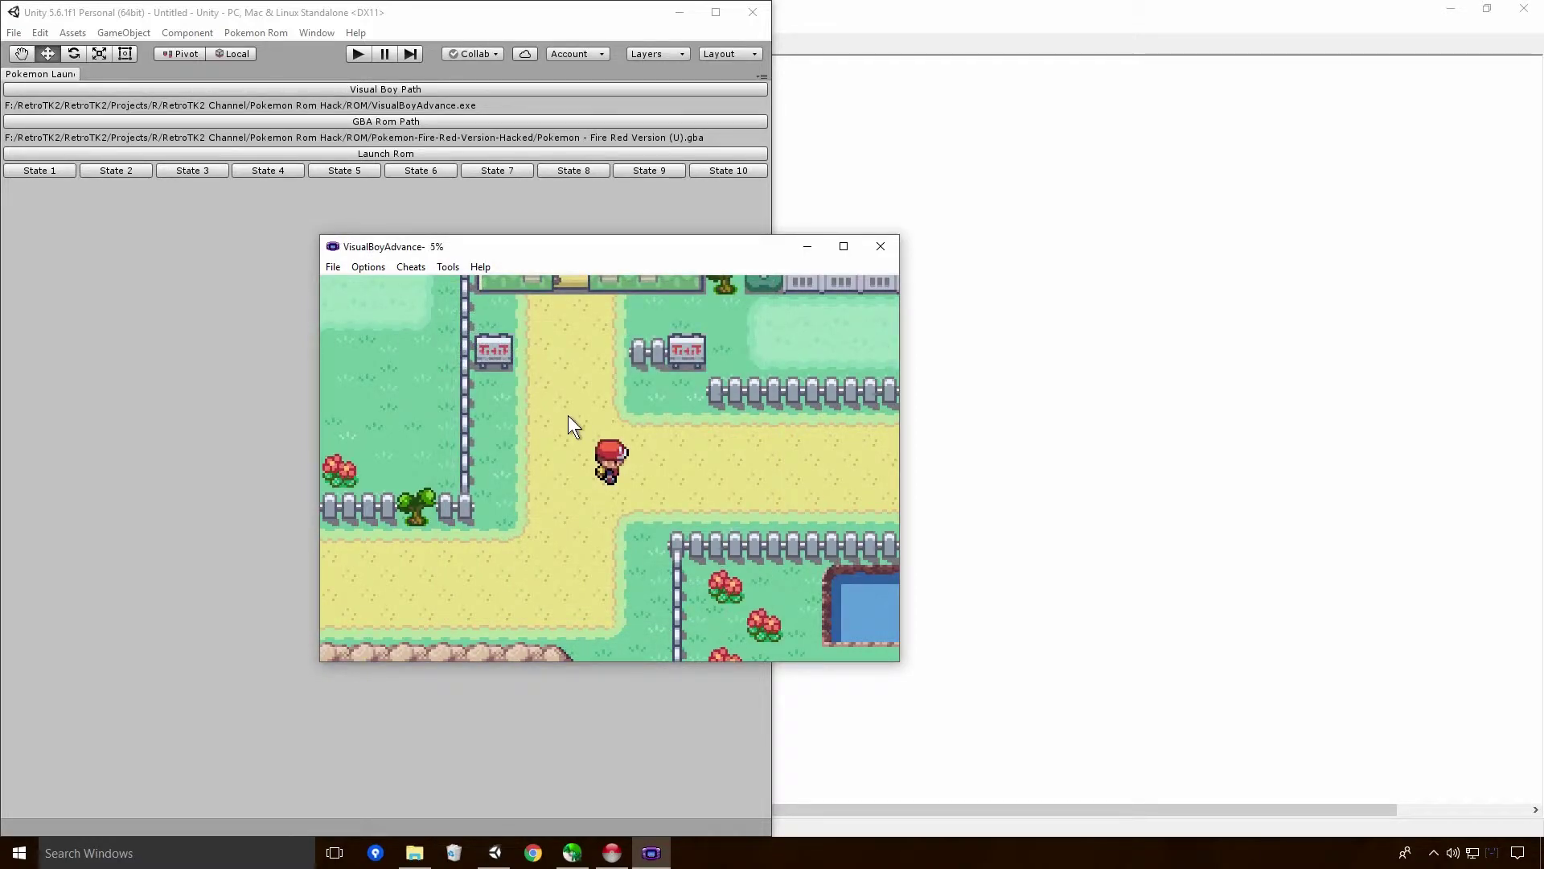
key("Return")
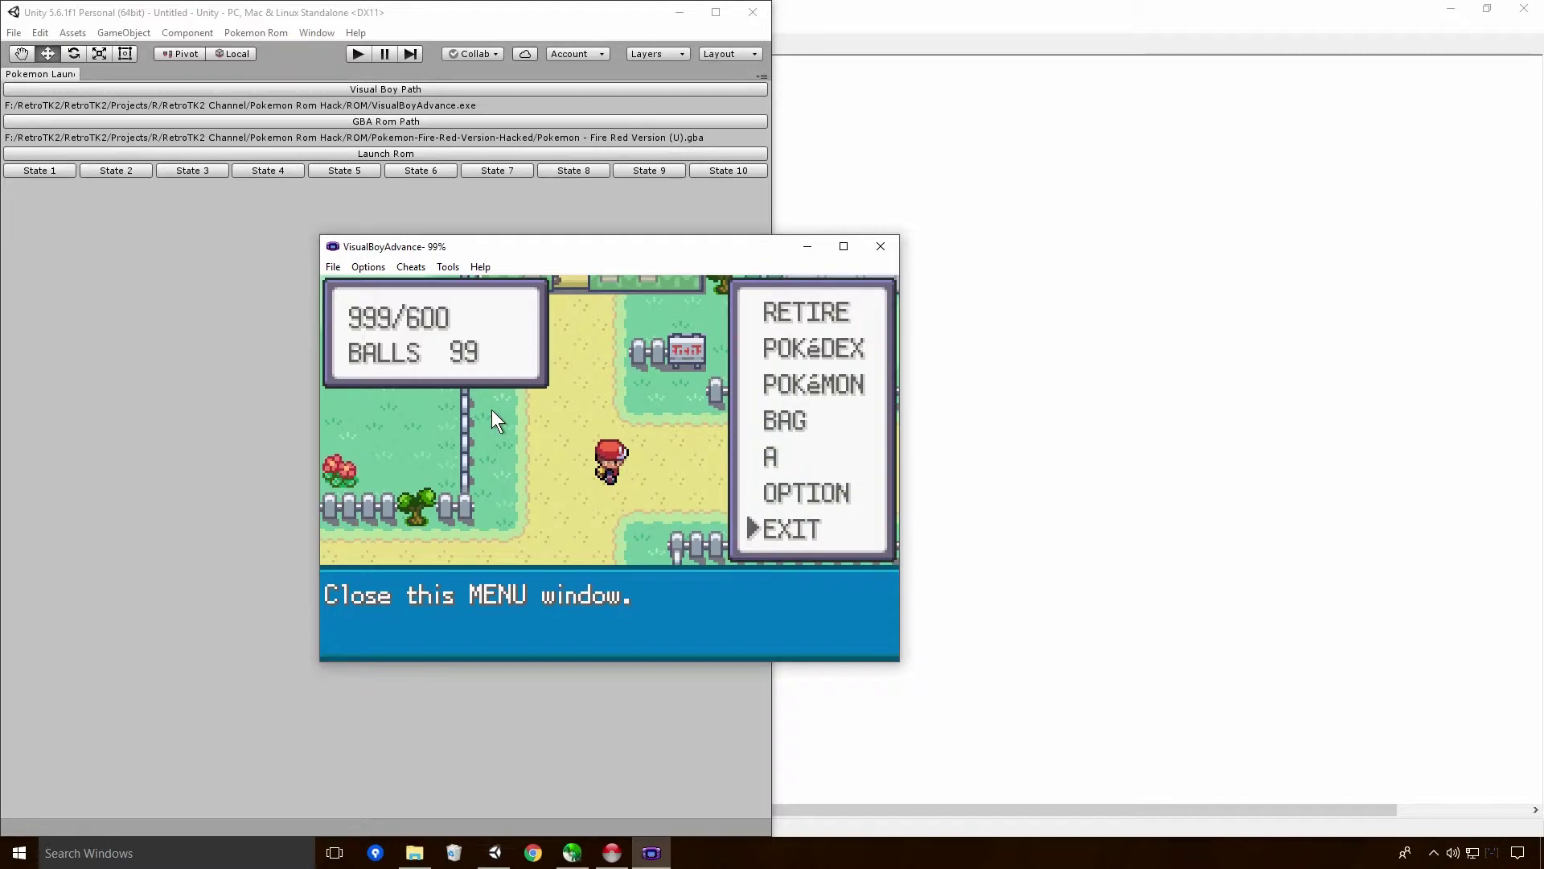
- Close the game menu, look through the addresses and values in the cheat search results, and close the search
key("z")
left_click(406, 268)
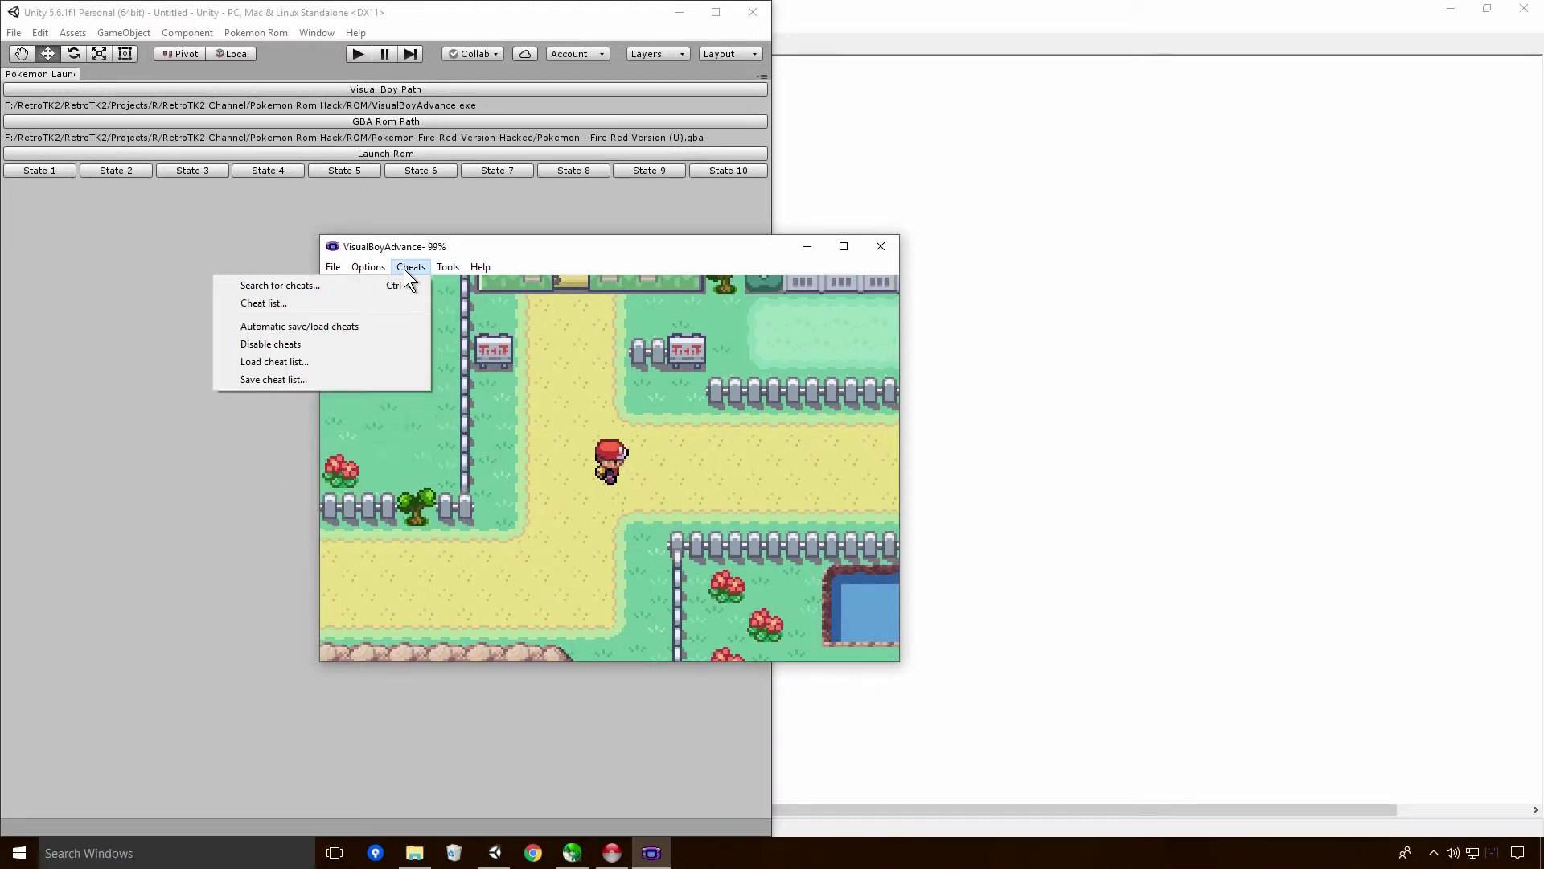
left_click(397, 291)
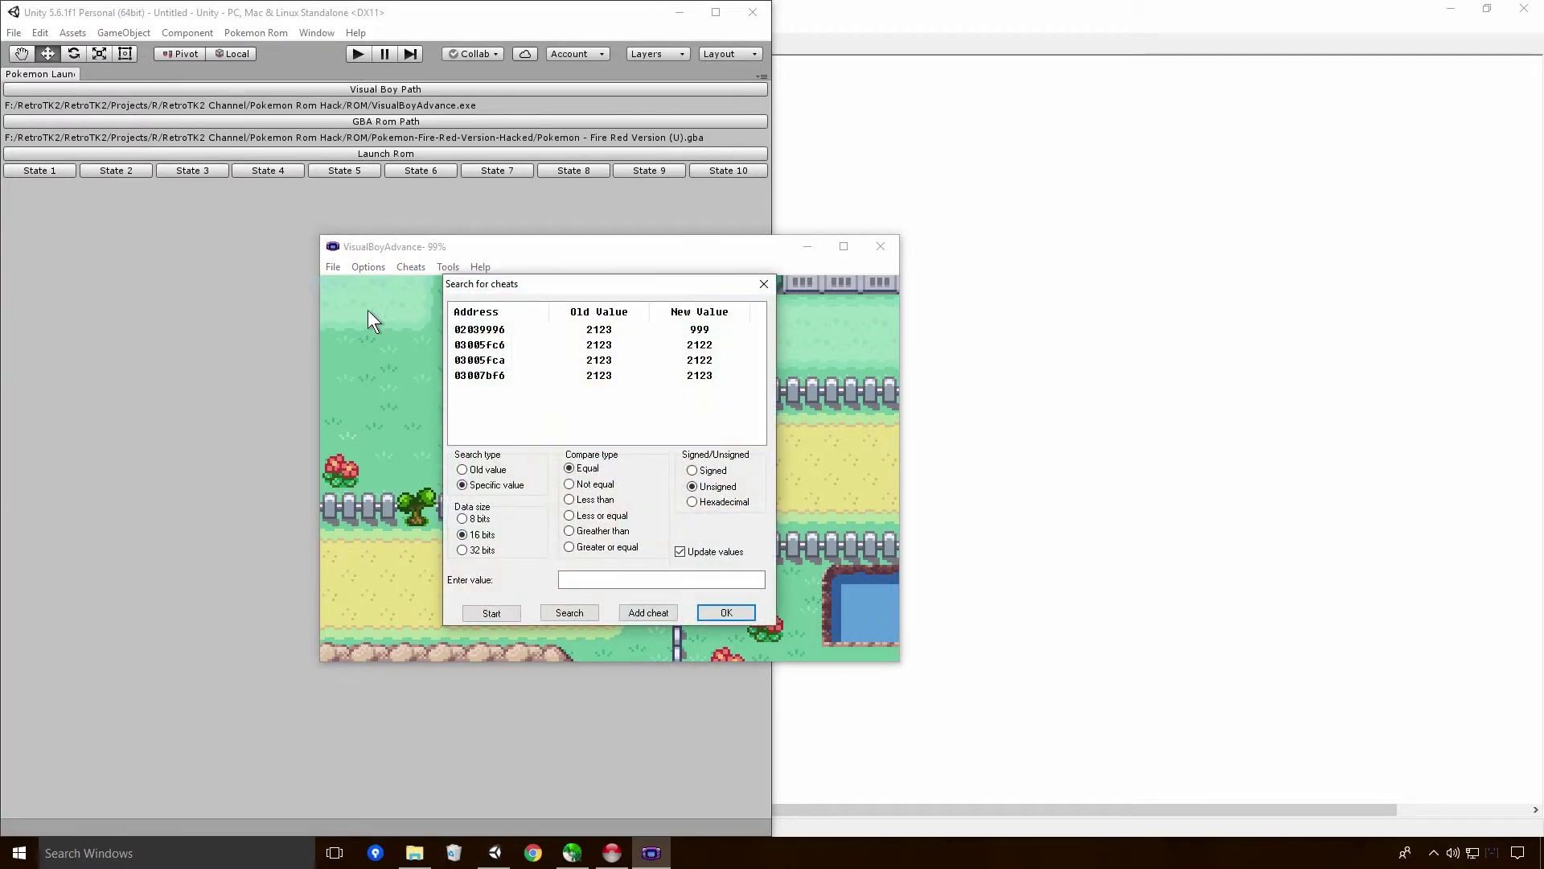
left_click(603, 329)
key("Down")
key("Down")
key("Down")
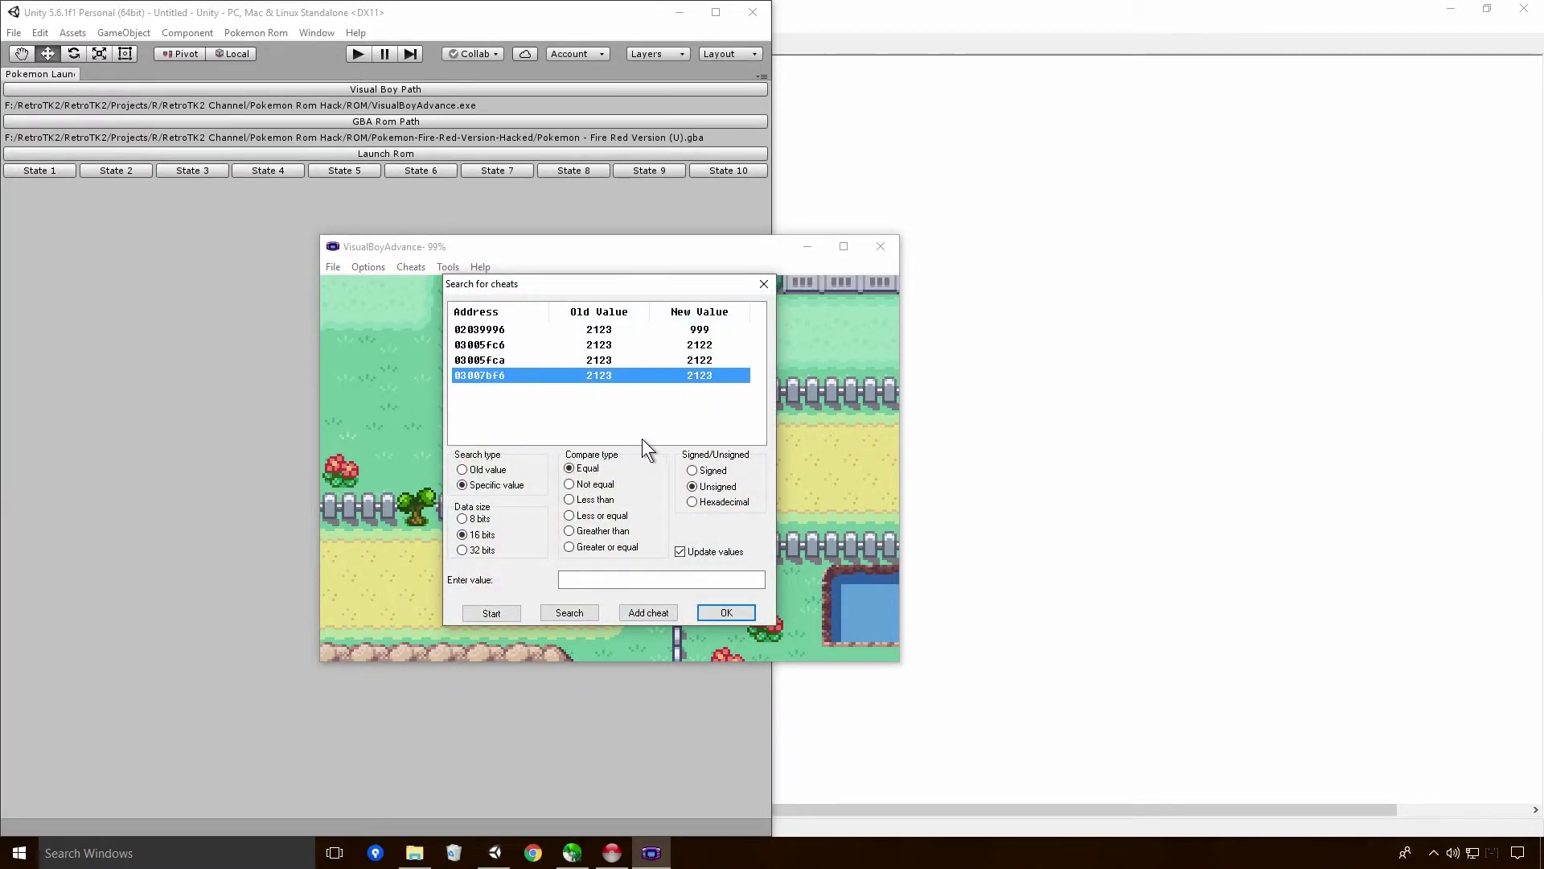
left_click(726, 613)
- Open the Disassemble tool and place its window clear of the game, over the empty area beside it
left_click(448, 266)
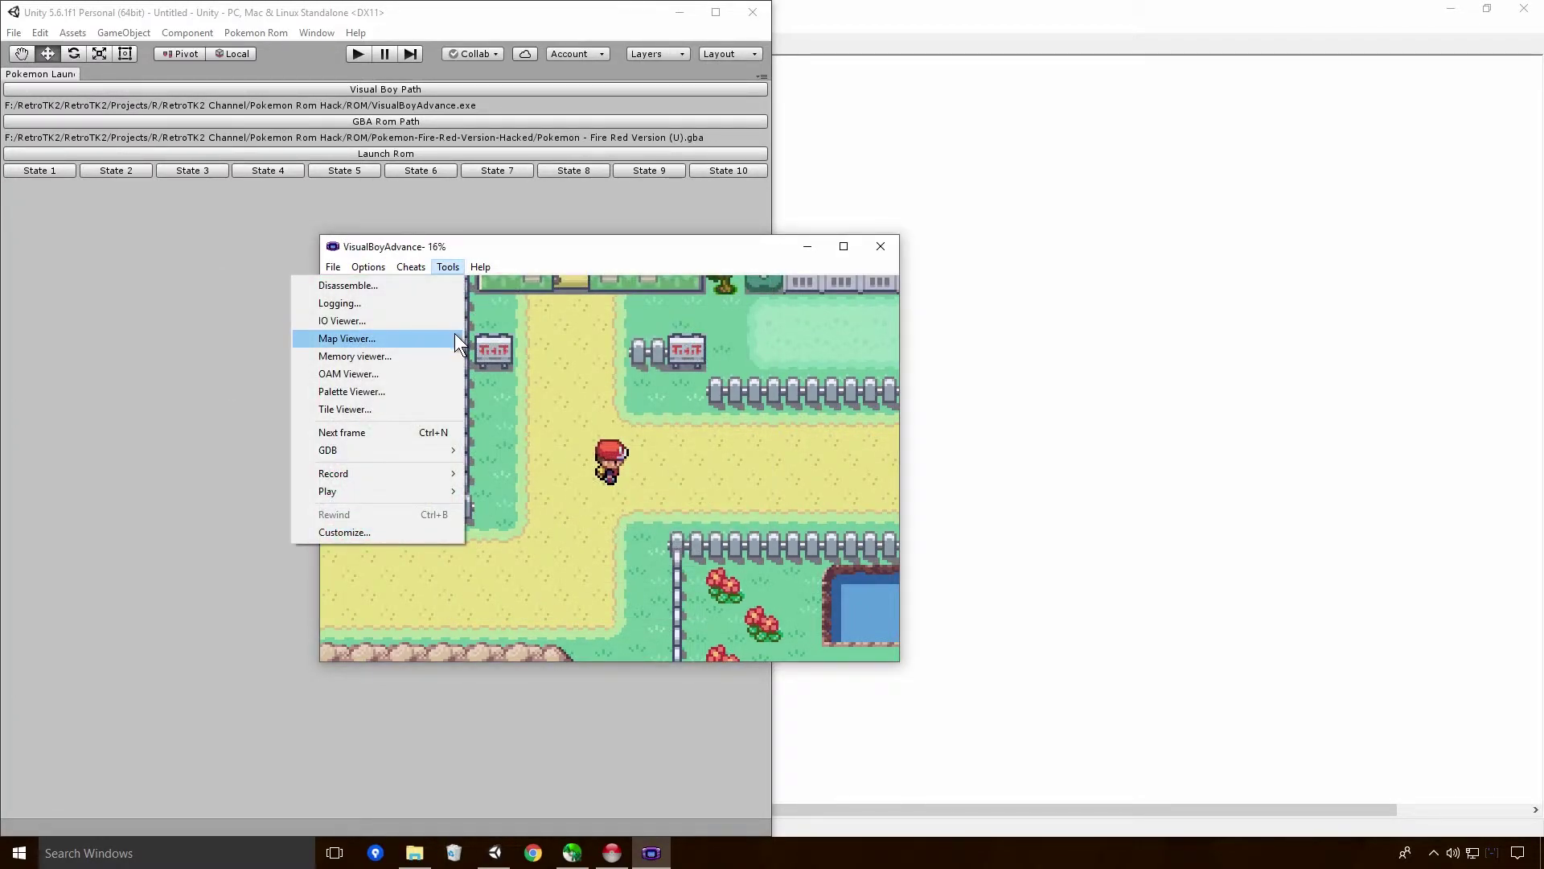
left_click(442, 266)
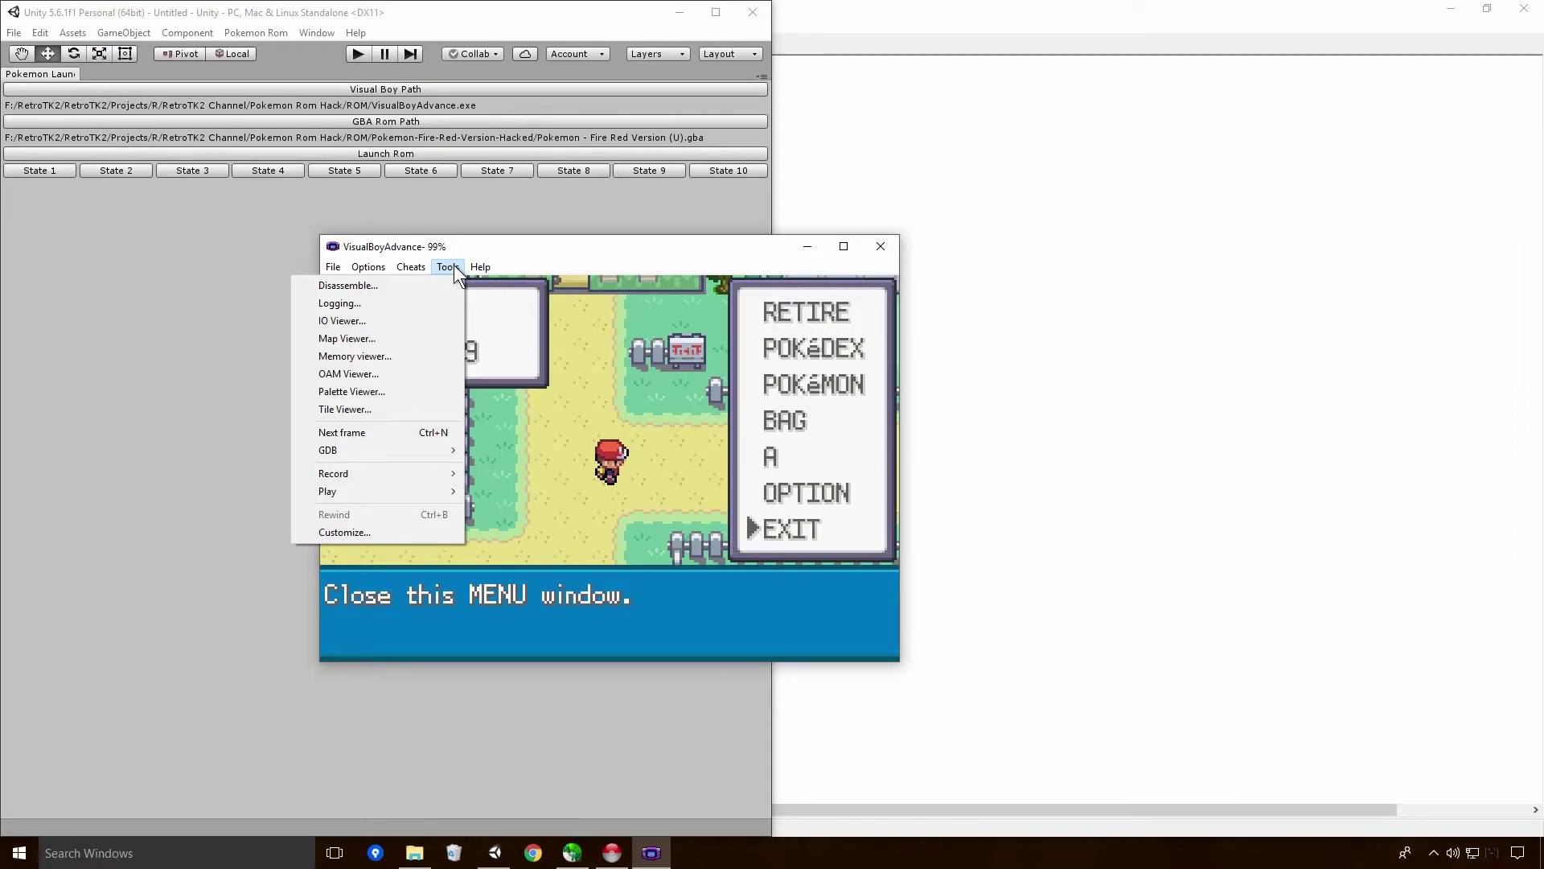
mouse_move(411, 266)
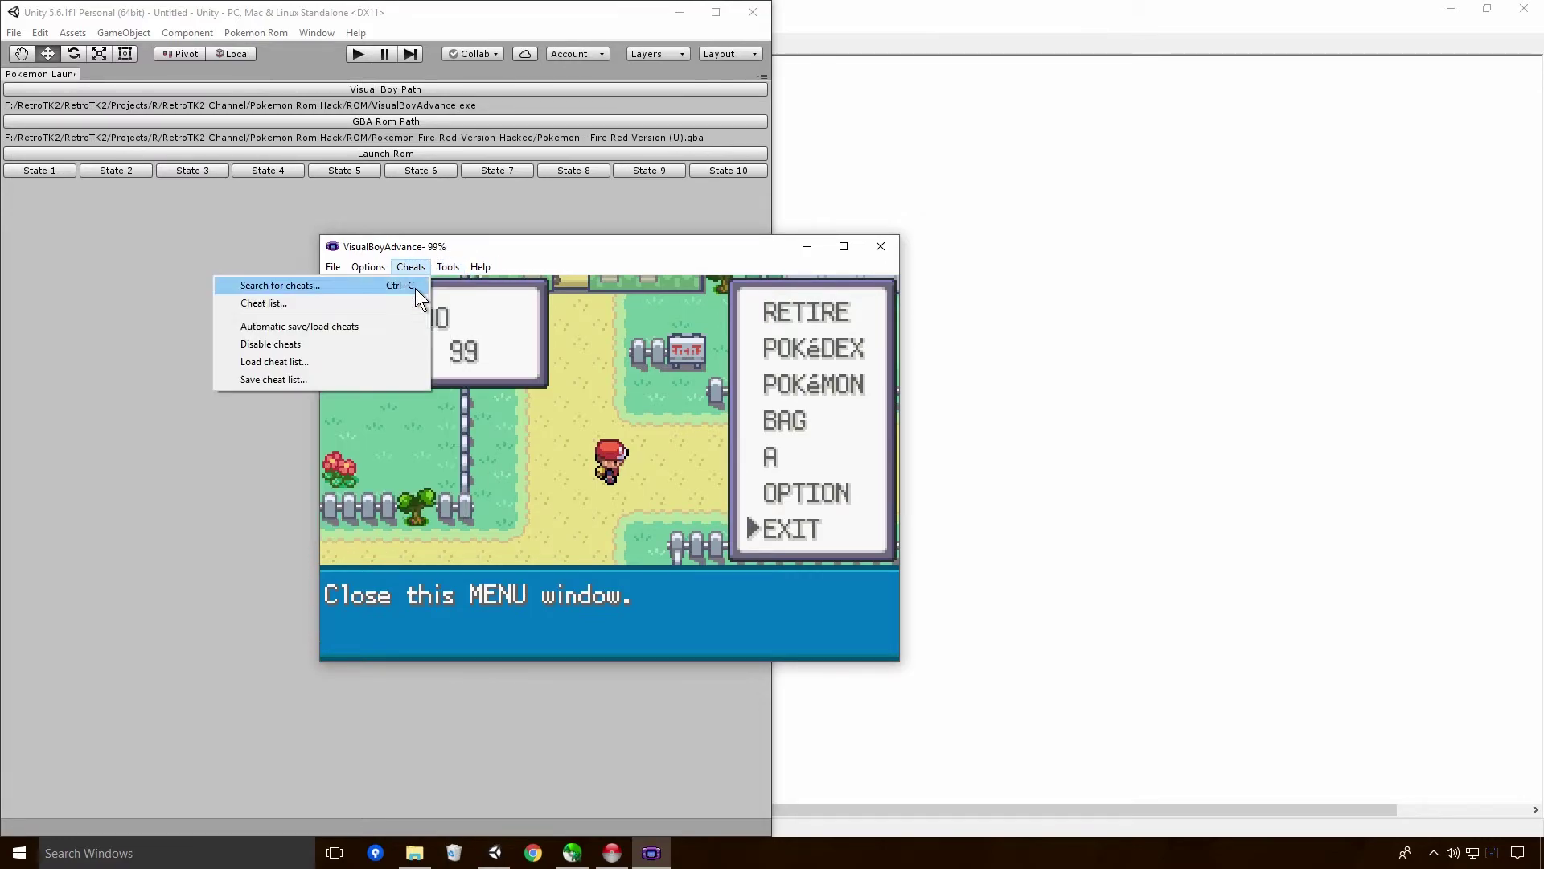
left_click(427, 285)
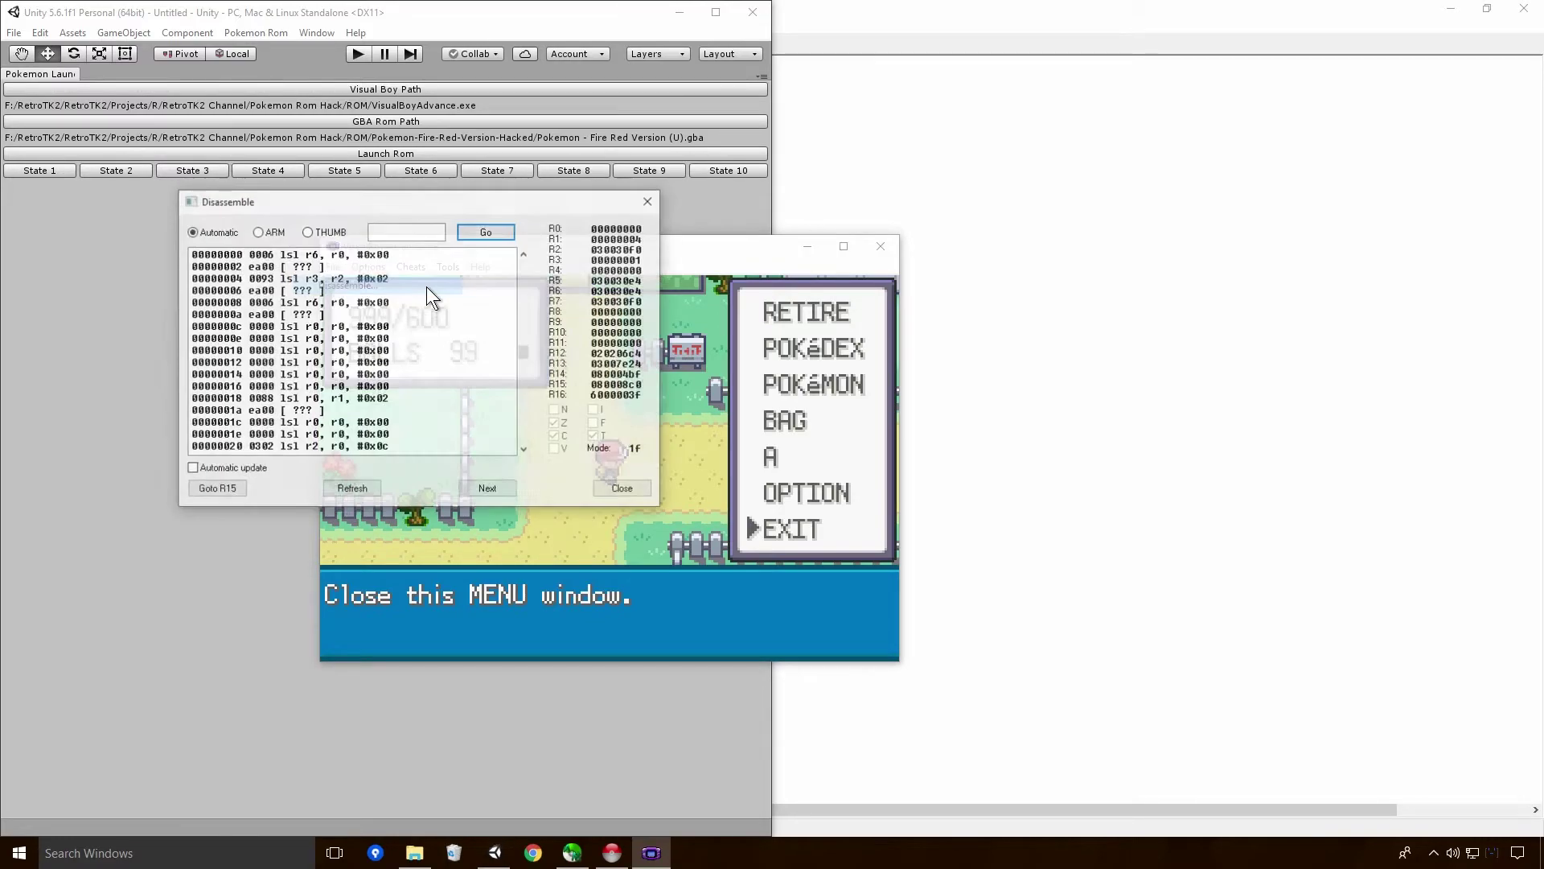
left_click_drag(415, 210, 1221, 226)
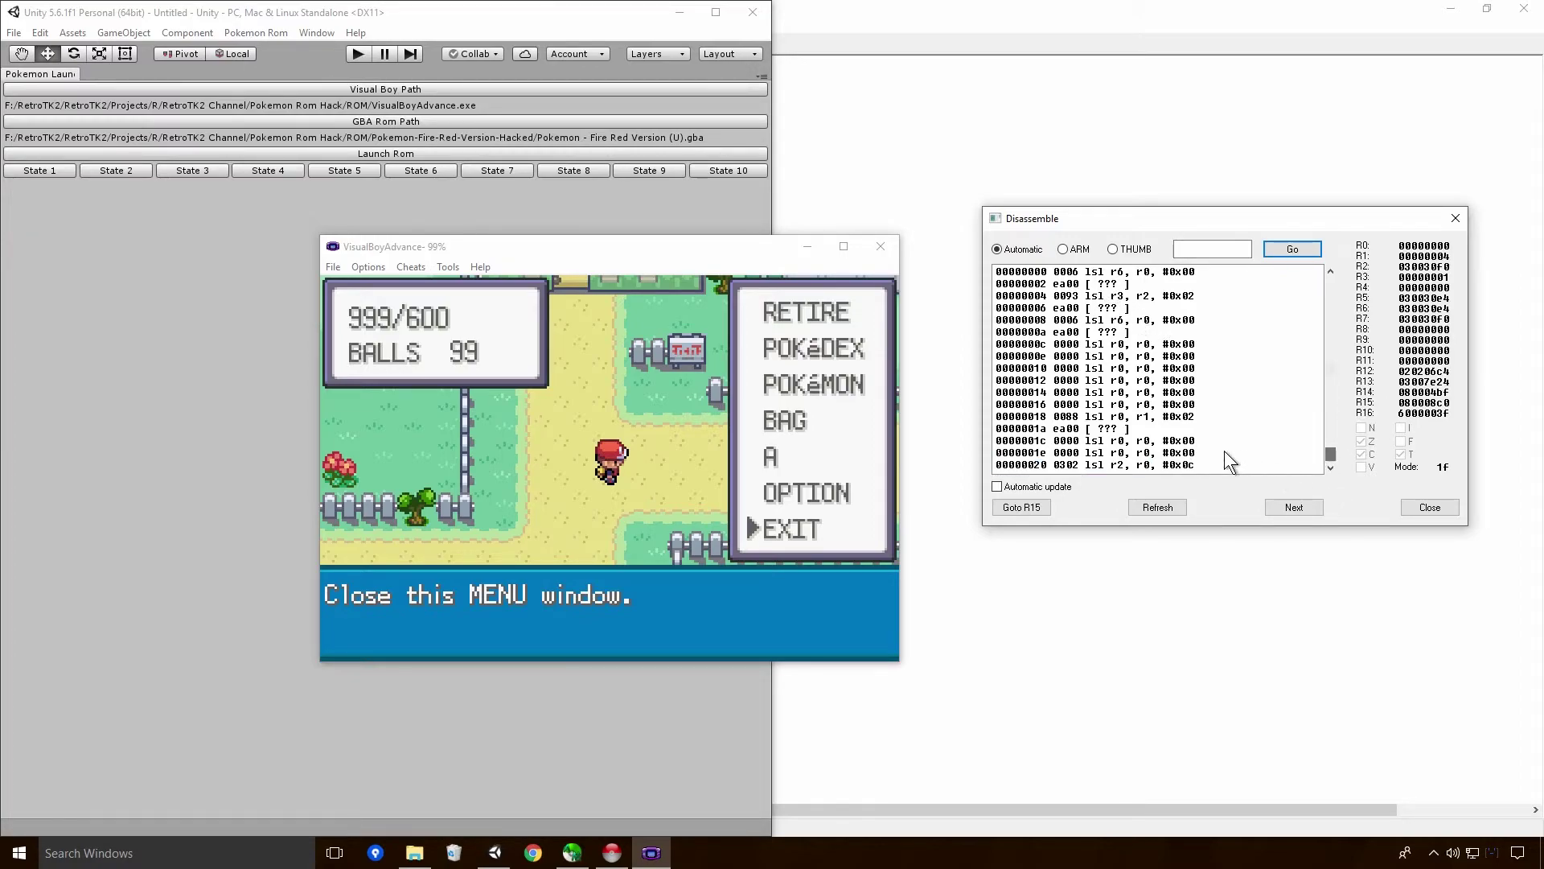
- Examine the disassembled instructions and compare them in ARM and THUMB modes, finishing in ARM mode
left_click(1216, 461)
left_click(1158, 355)
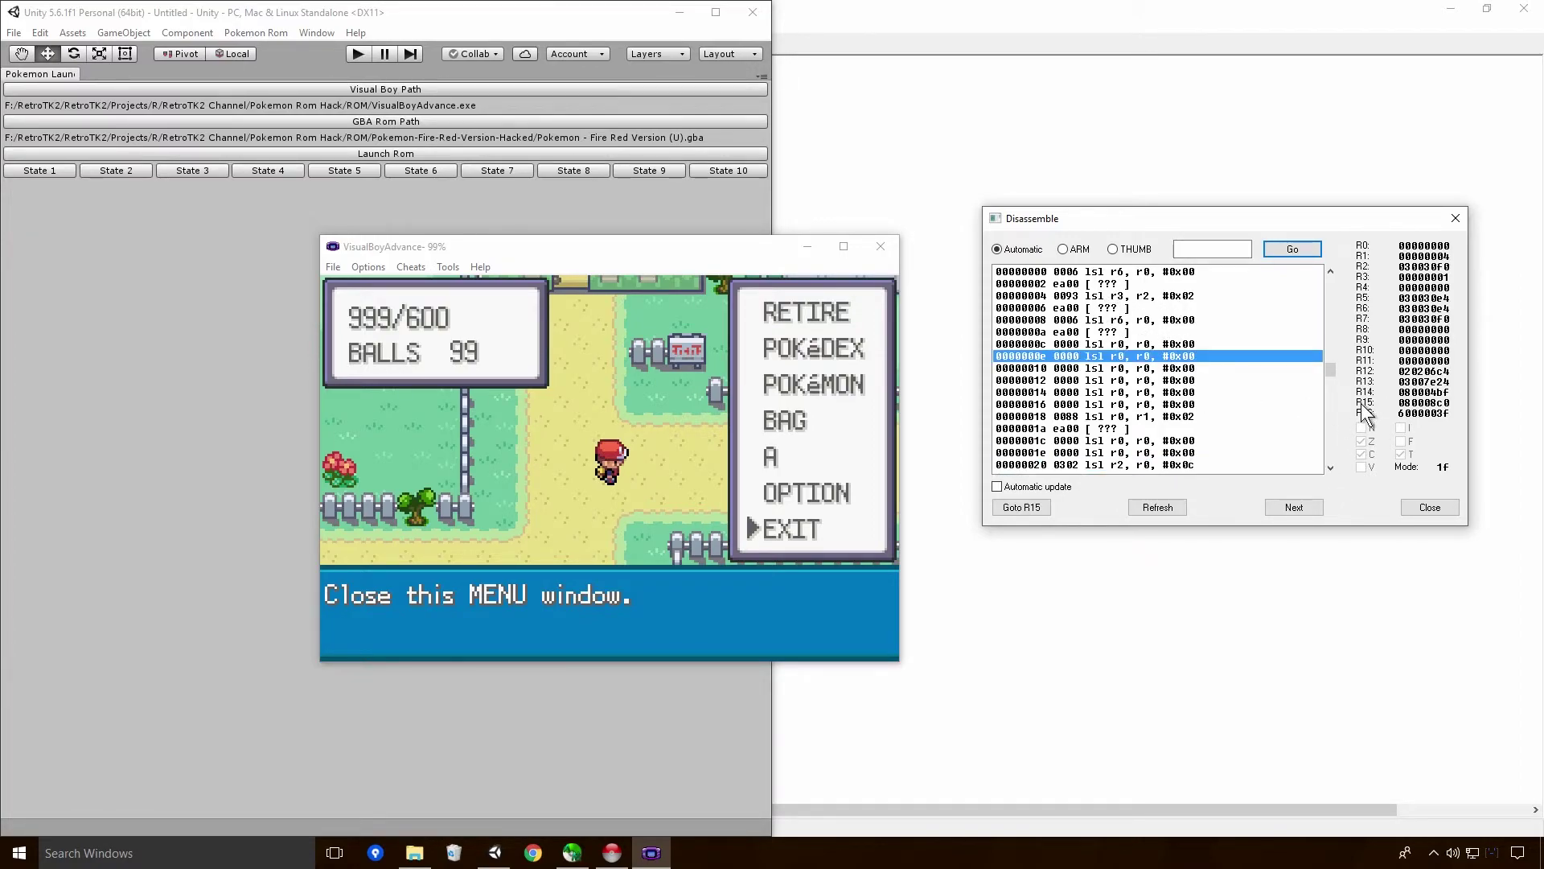
left_click(1331, 372)
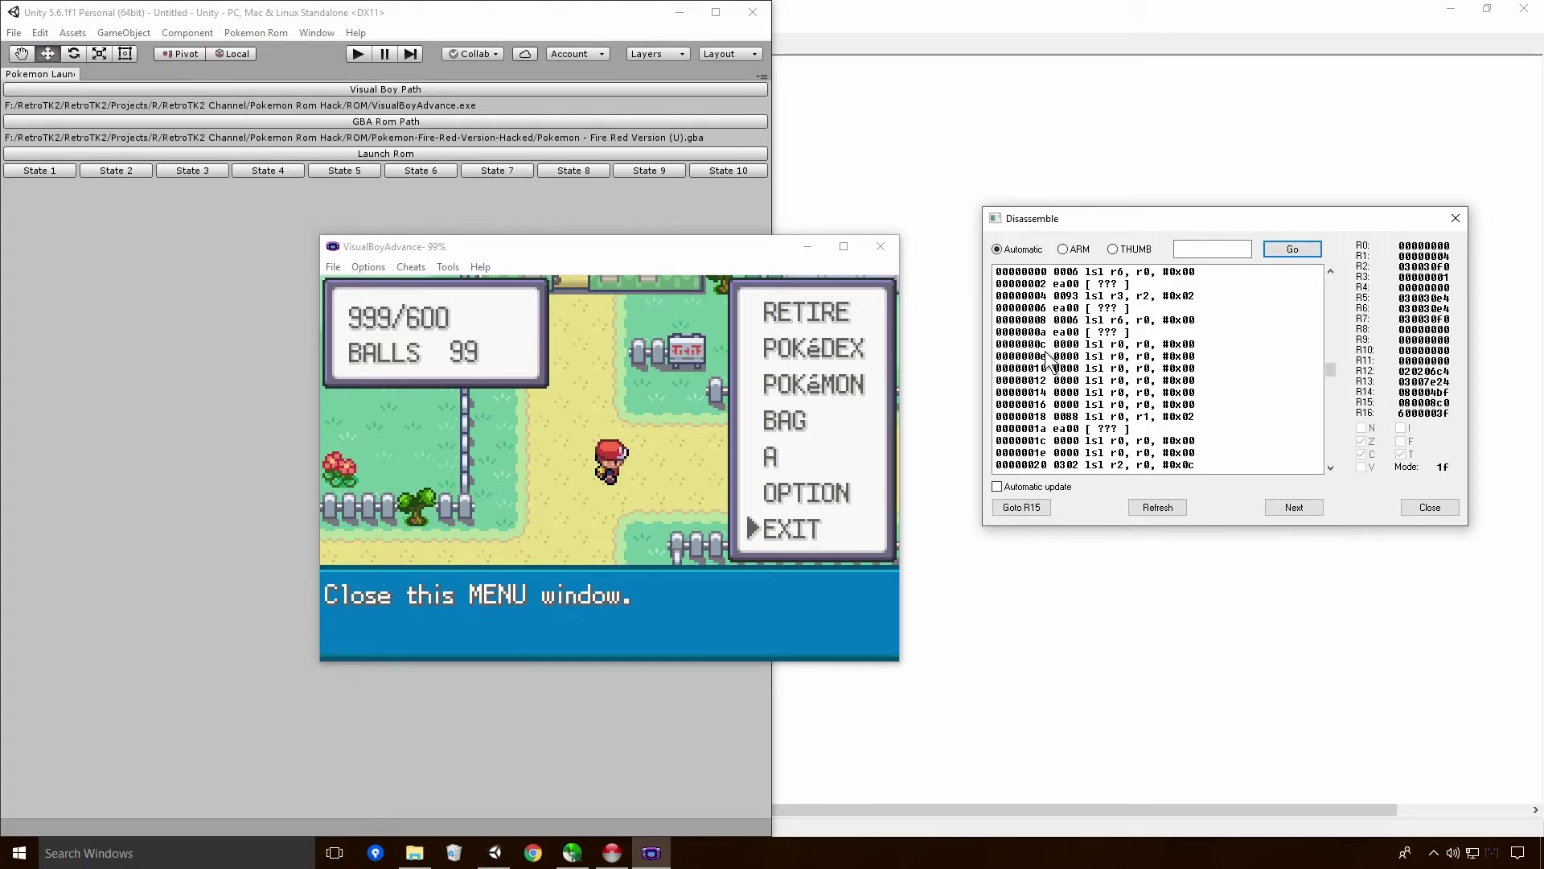
left_click(1064, 250)
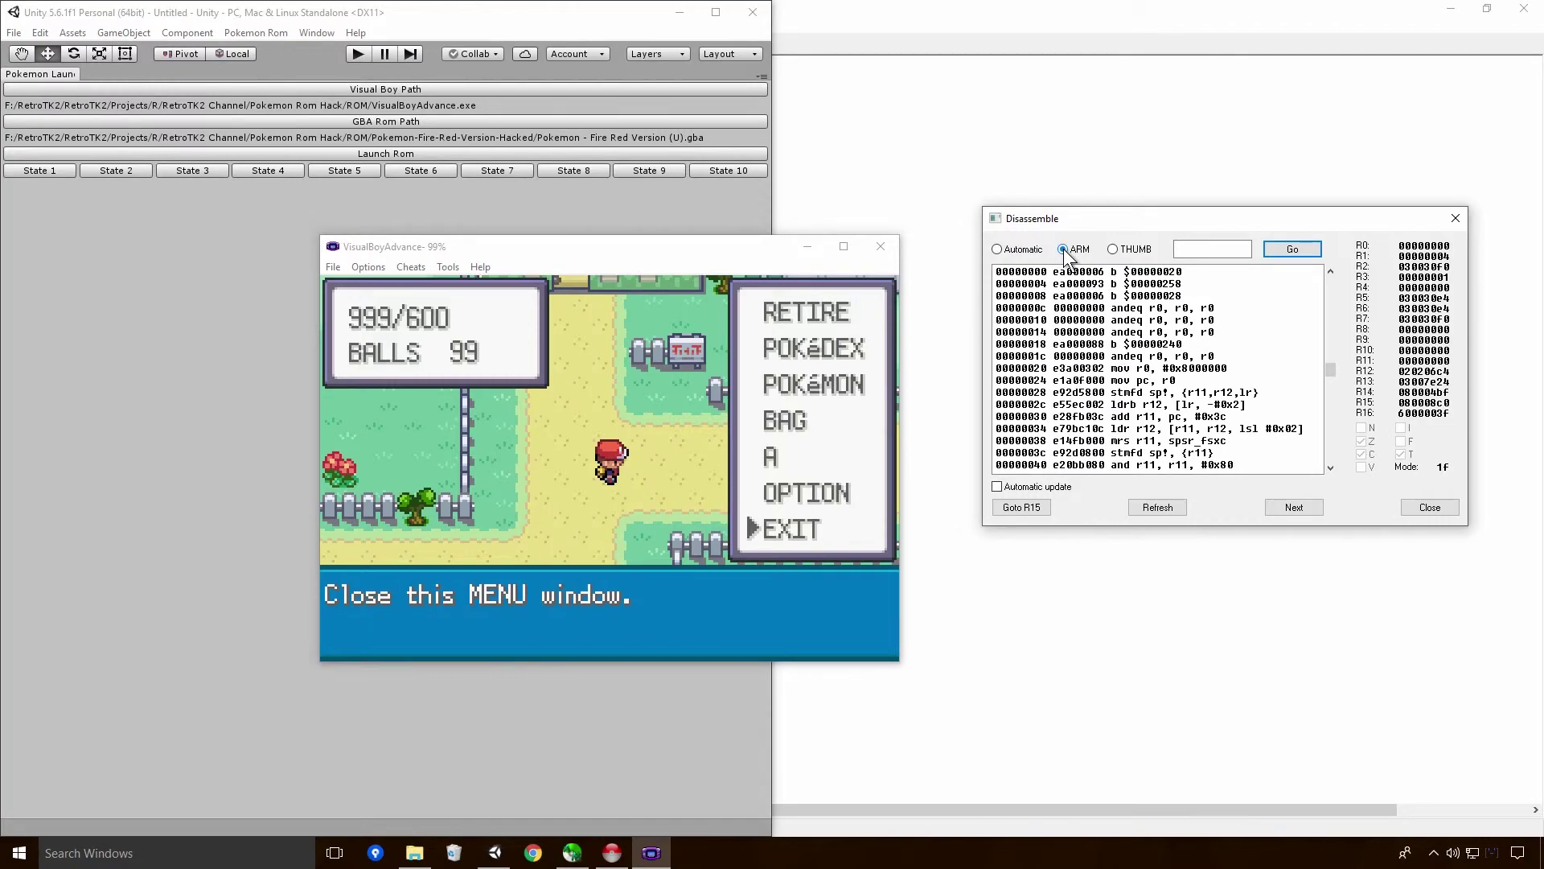
left_click(1112, 251)
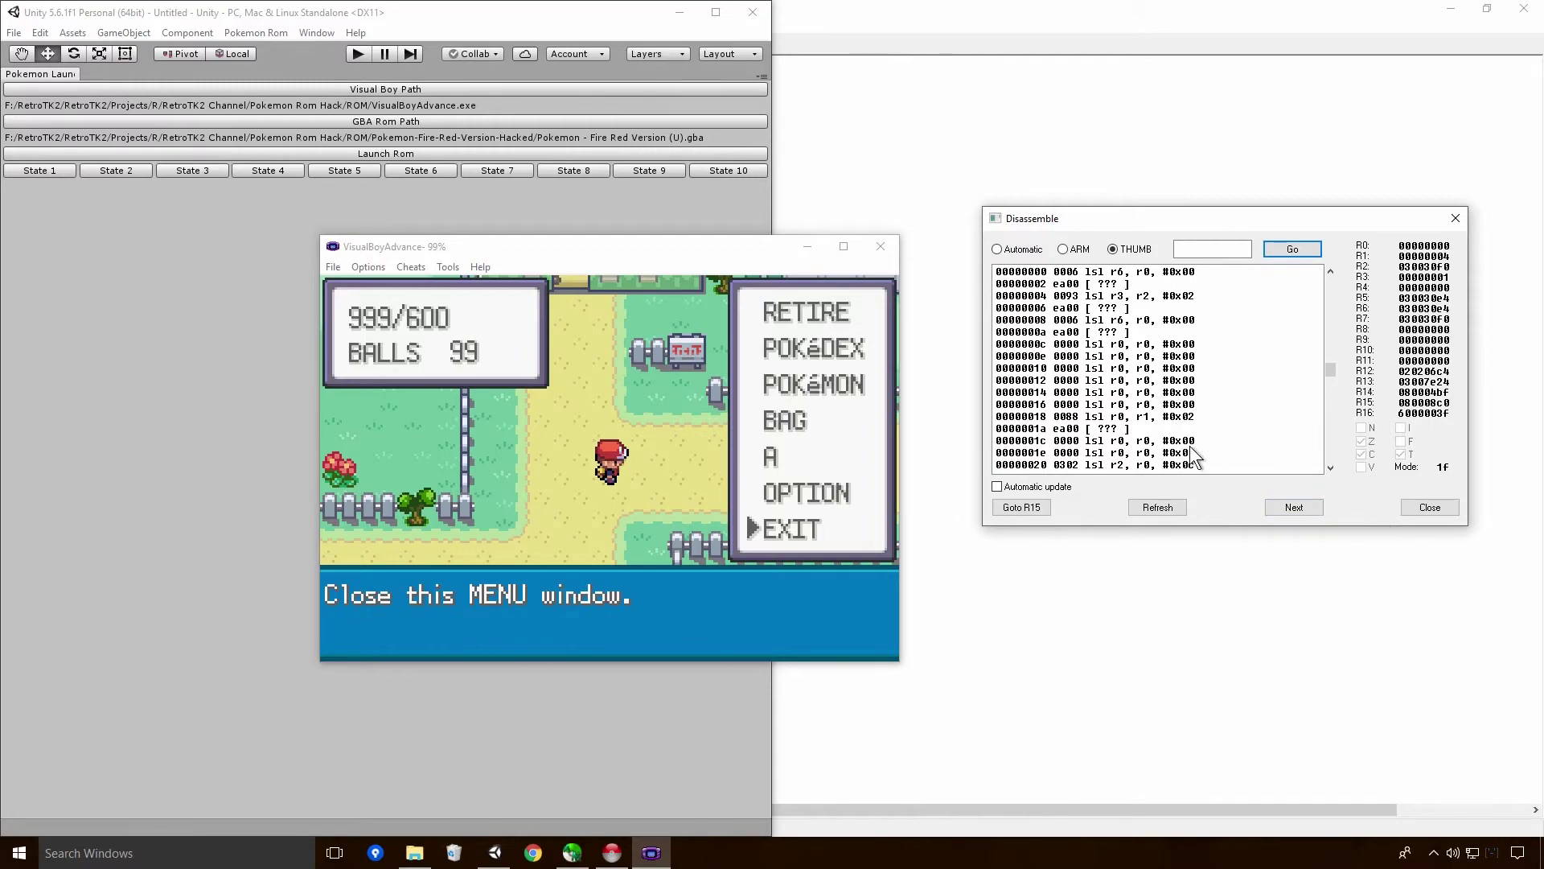
left_click(1066, 250)
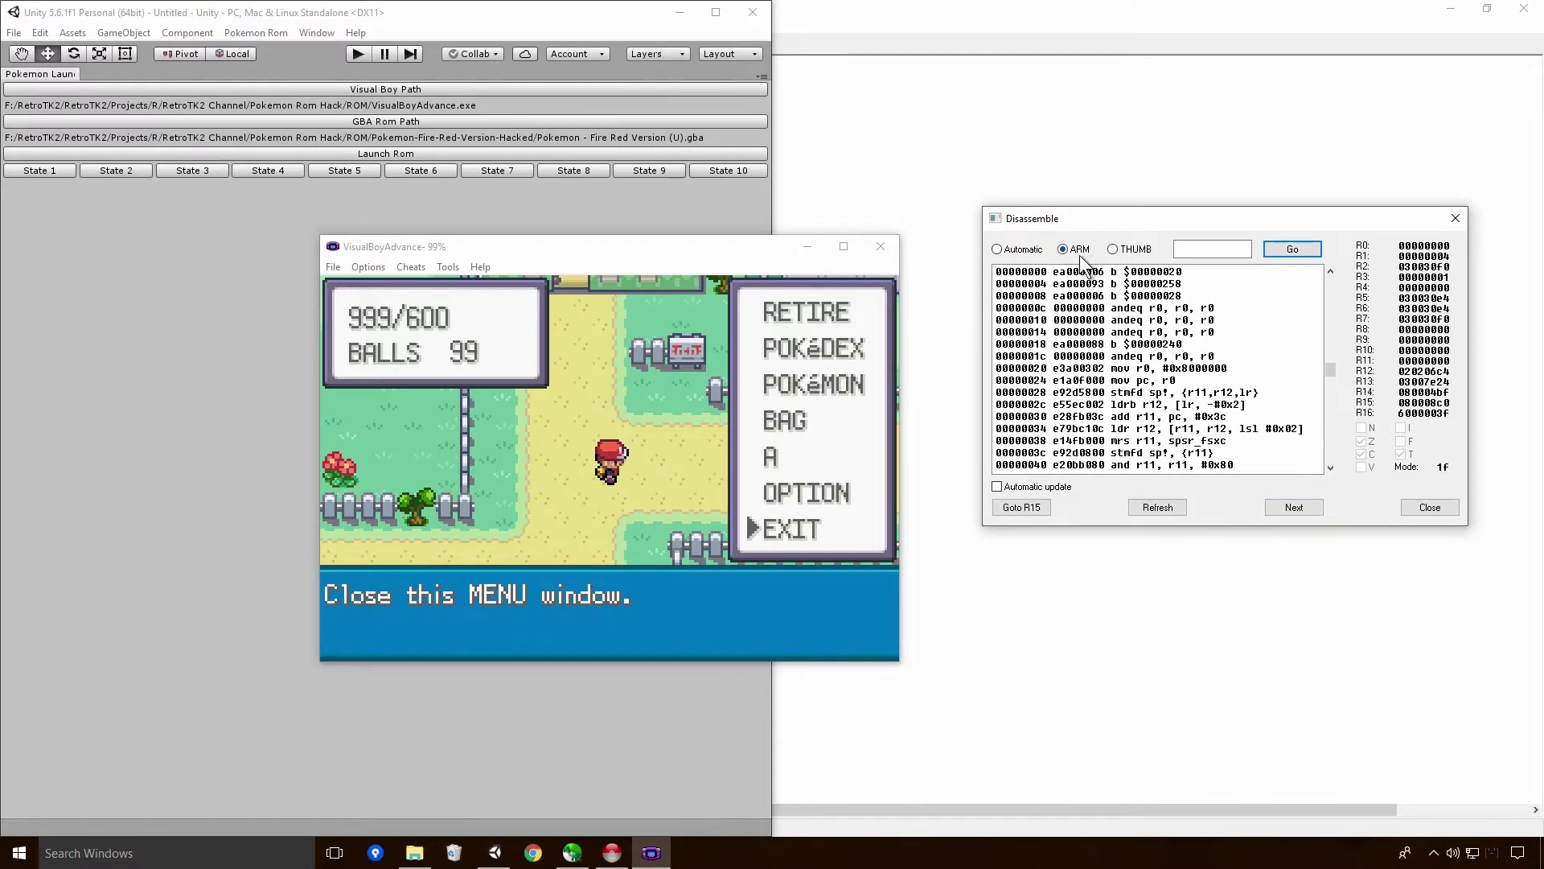